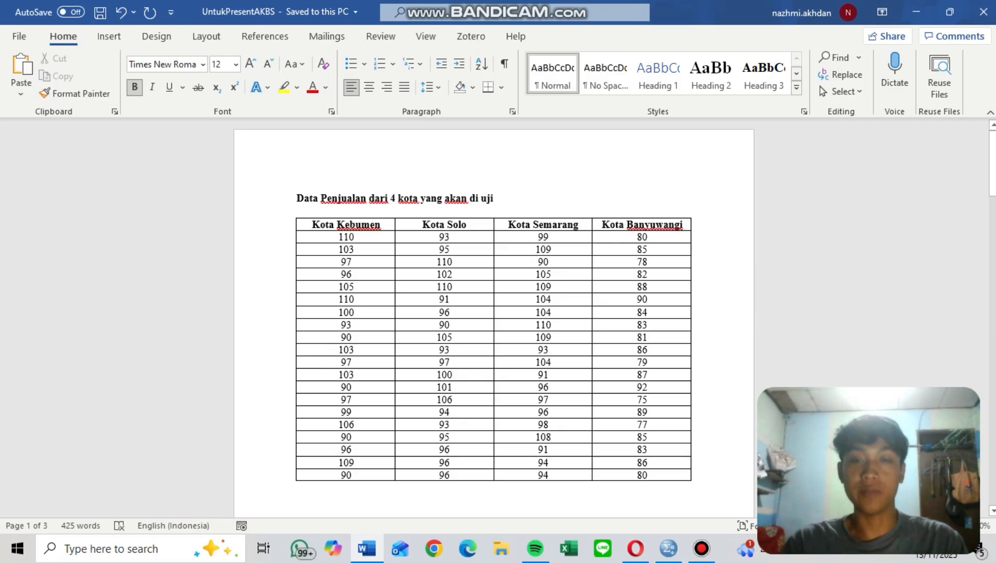
Review the four-city sales data table and the Uji Normalitas section, including its test methods and p-value conclusion table.
scroll(289, 277, "down", 5)
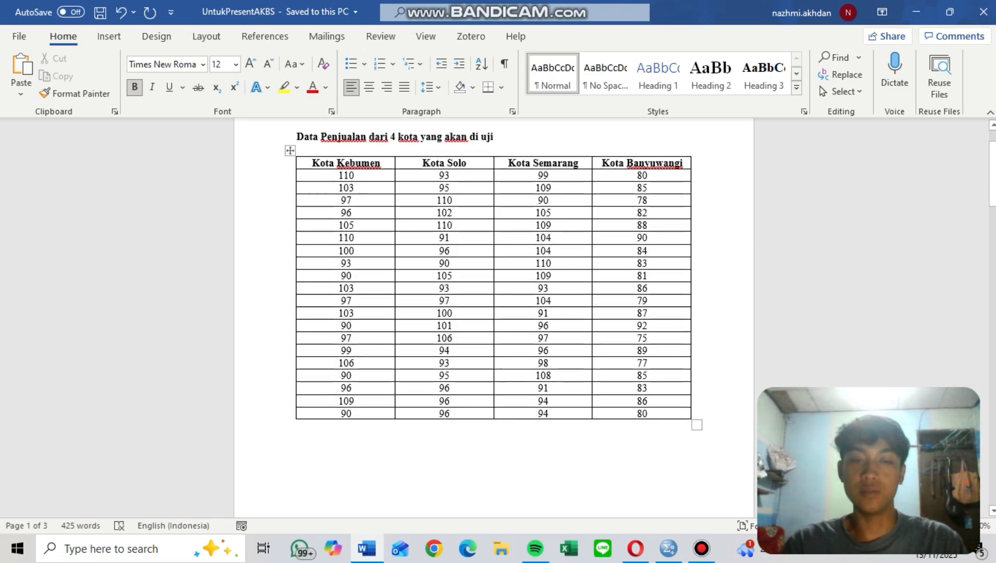
scroll(289, 278, "down", 6)
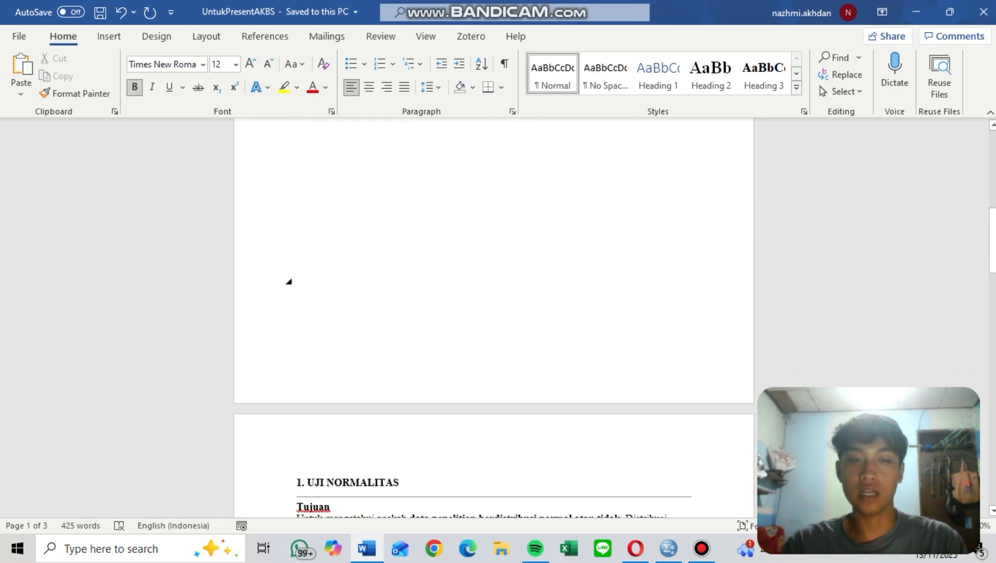
scroll(288, 278, "down", 3)
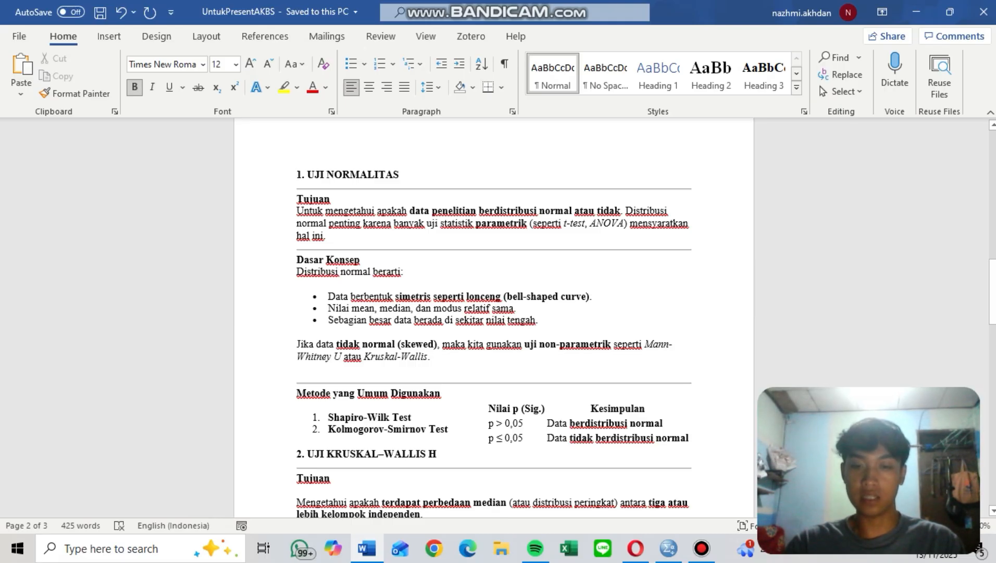
left_click(481, 394)
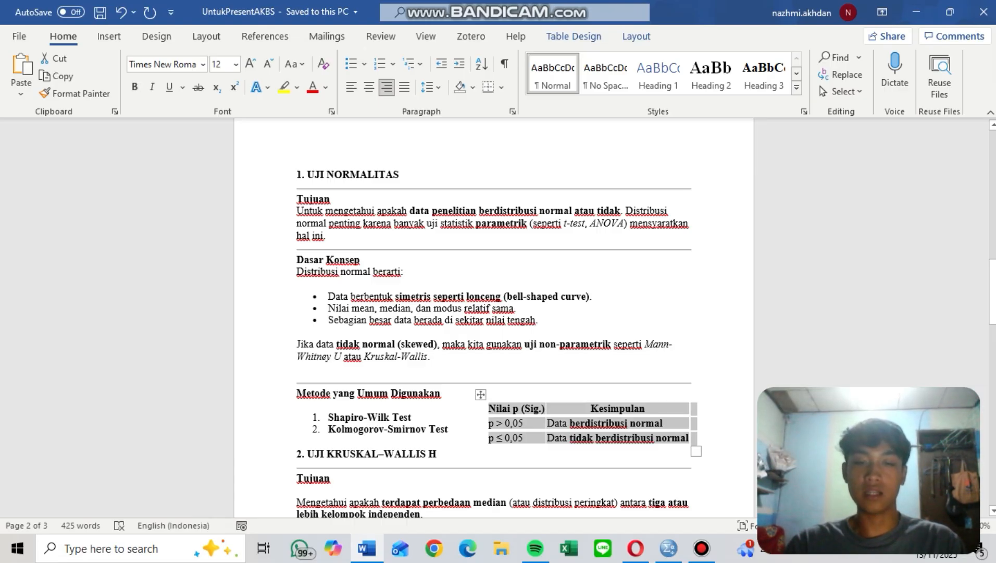
scroll(494, 318, "down", 1)
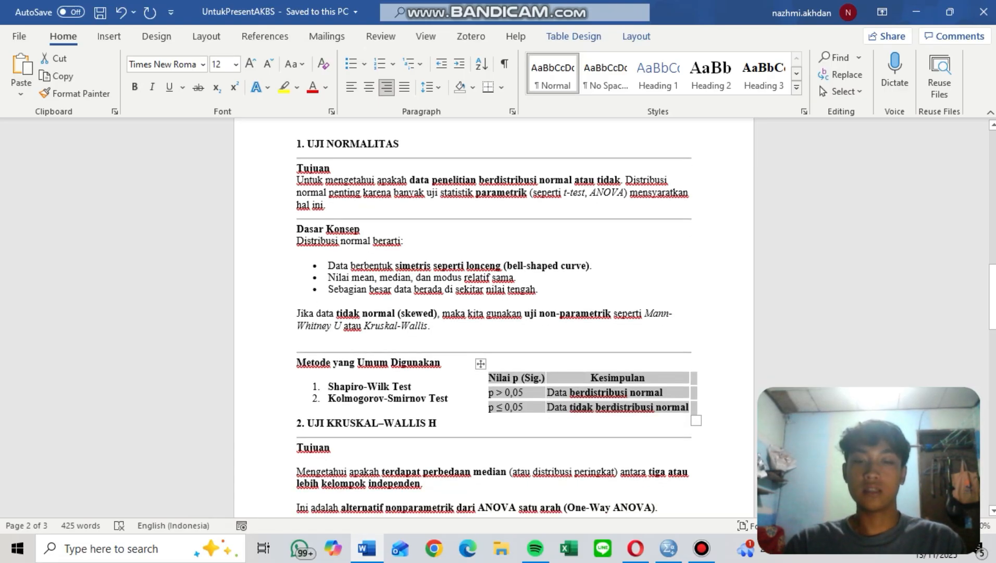
scroll(494, 318, "down", 1)
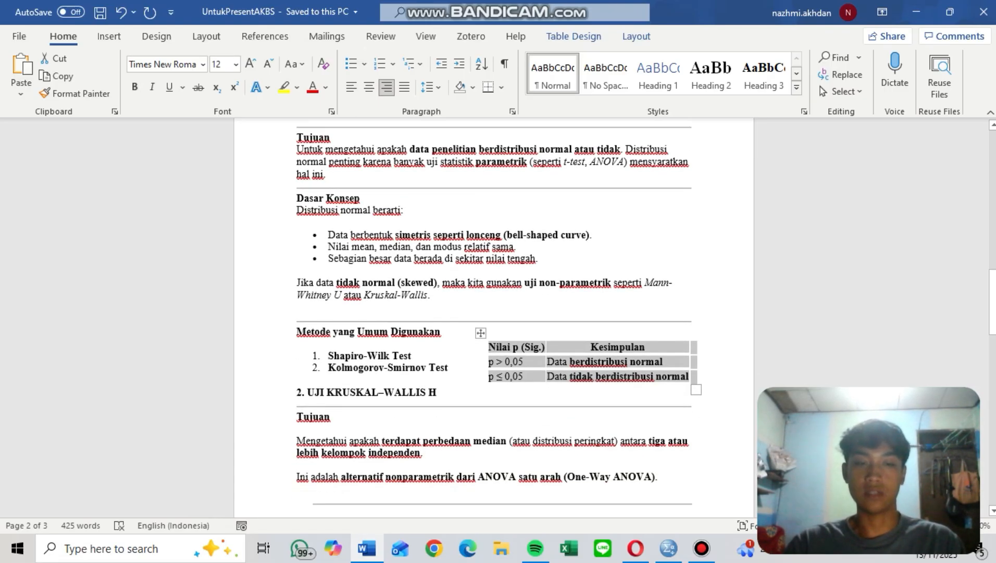
left_click(459, 371)
scroll(458, 371, "down", 1)
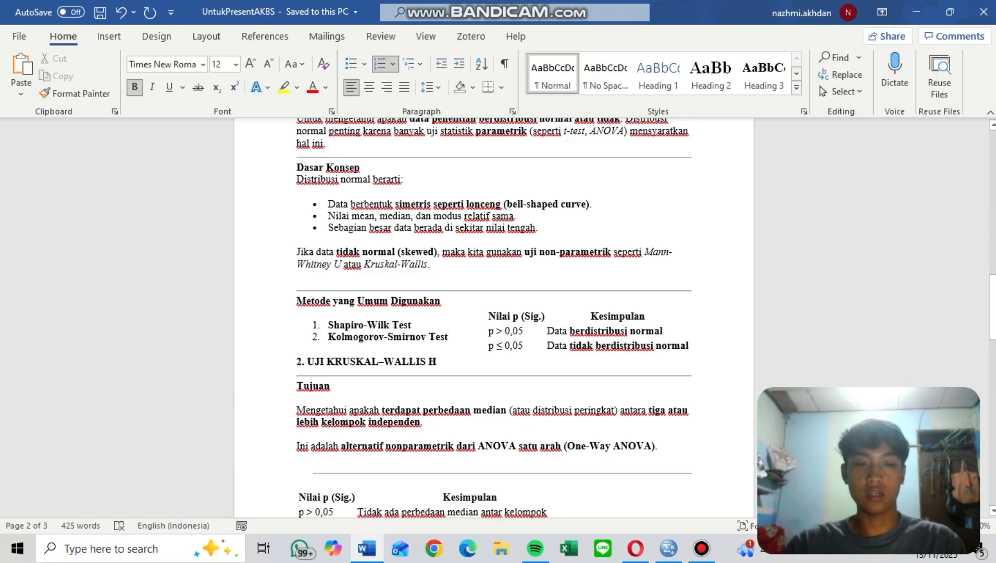
Read the Uji Kruskal-Wallis H section, highlighting the conclusions for each p-value range and examining the Contoh Asumsi paragraph.
scroll(494, 318, "down", 1)
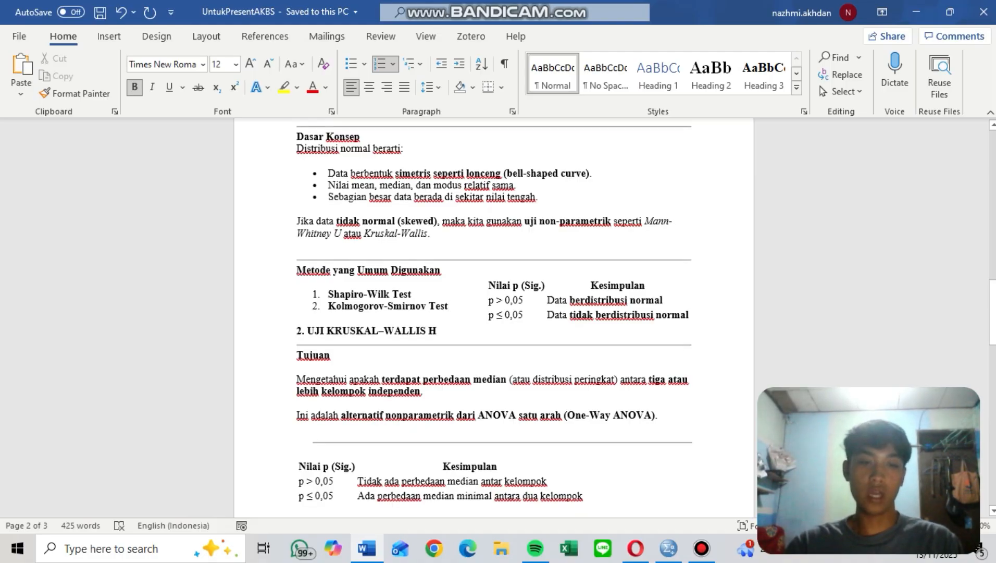
scroll(494, 318, "down", 2)
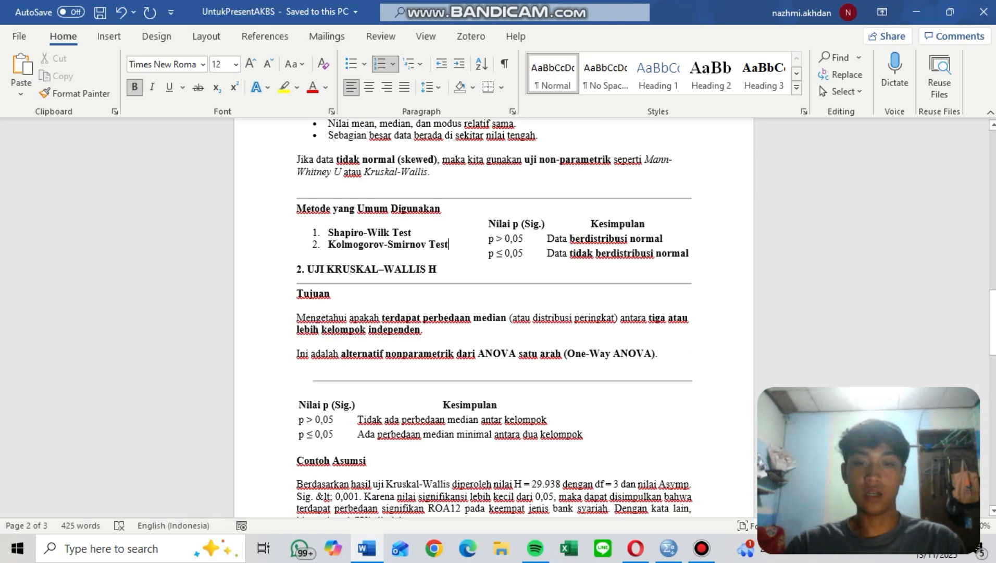
scroll(494, 317, "down", 1)
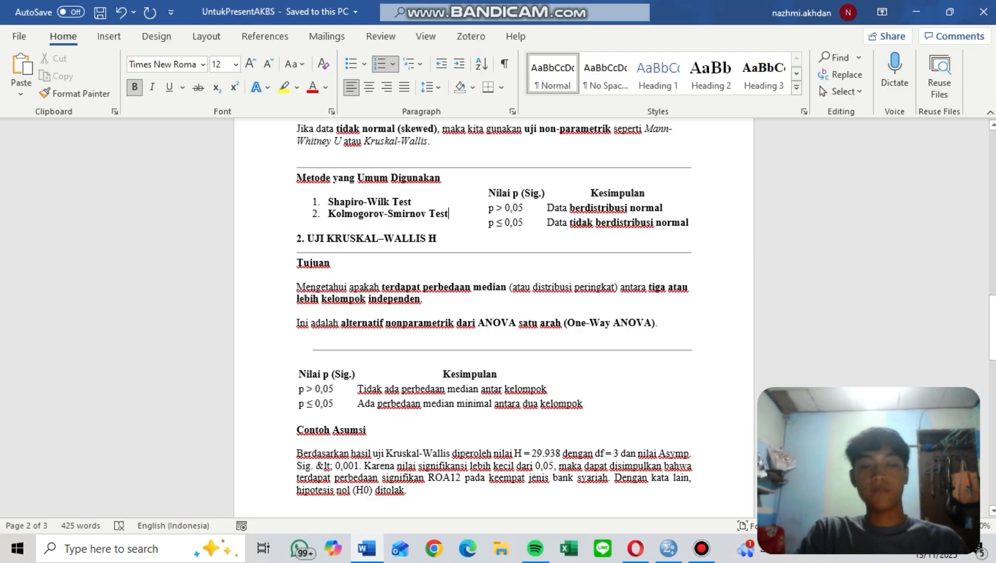
scroll(469, 364, "down", 1)
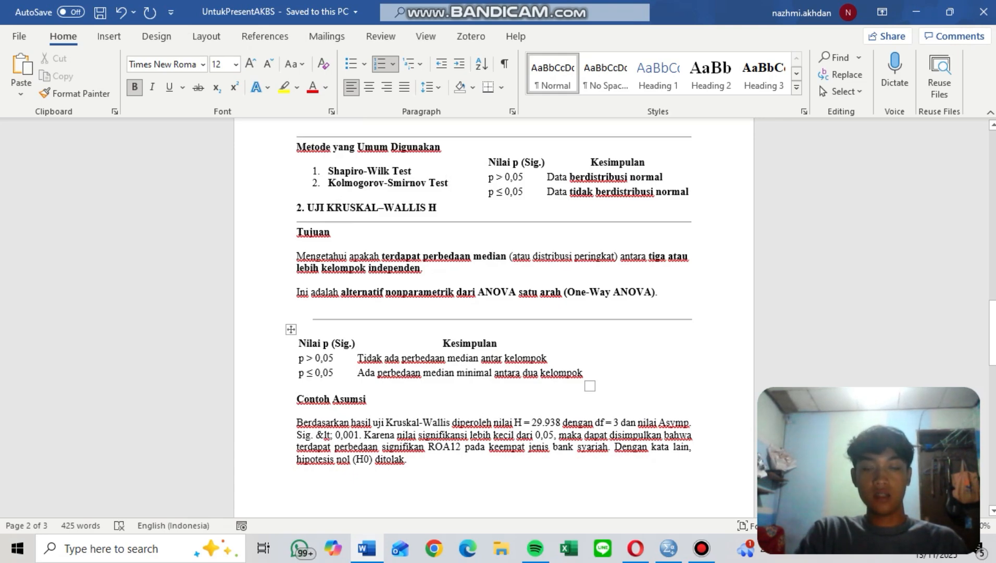
left_click_drag(358, 359, 554, 360)
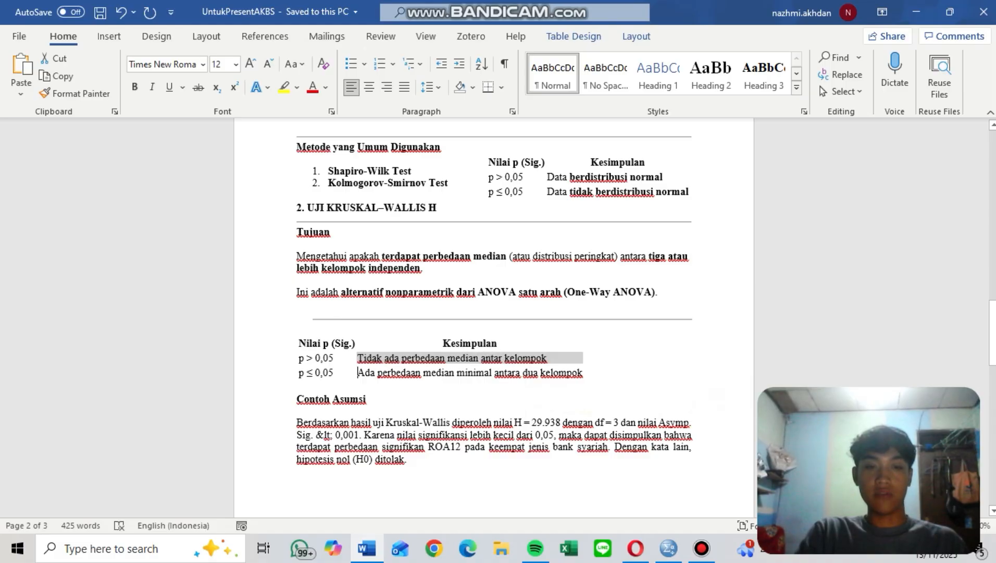
left_click_drag(359, 373, 415, 373)
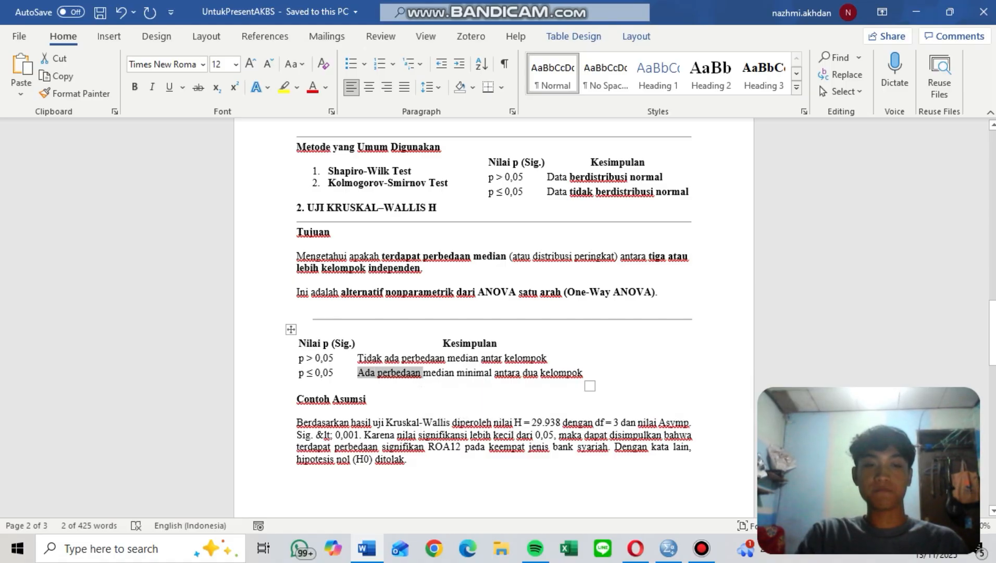
left_click(366, 399)
scroll(367, 400, "down", 3)
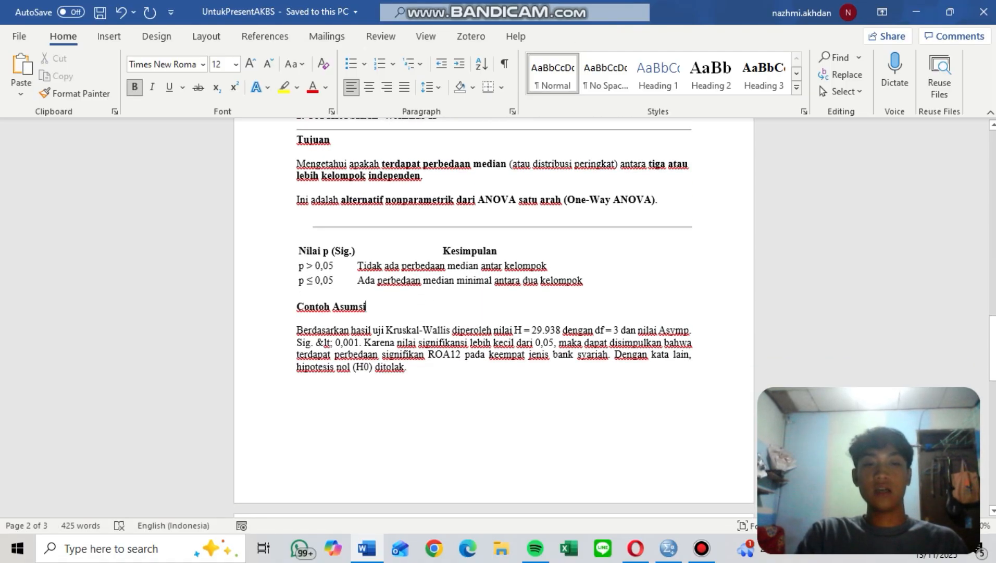
scroll(494, 316, "down", 1)
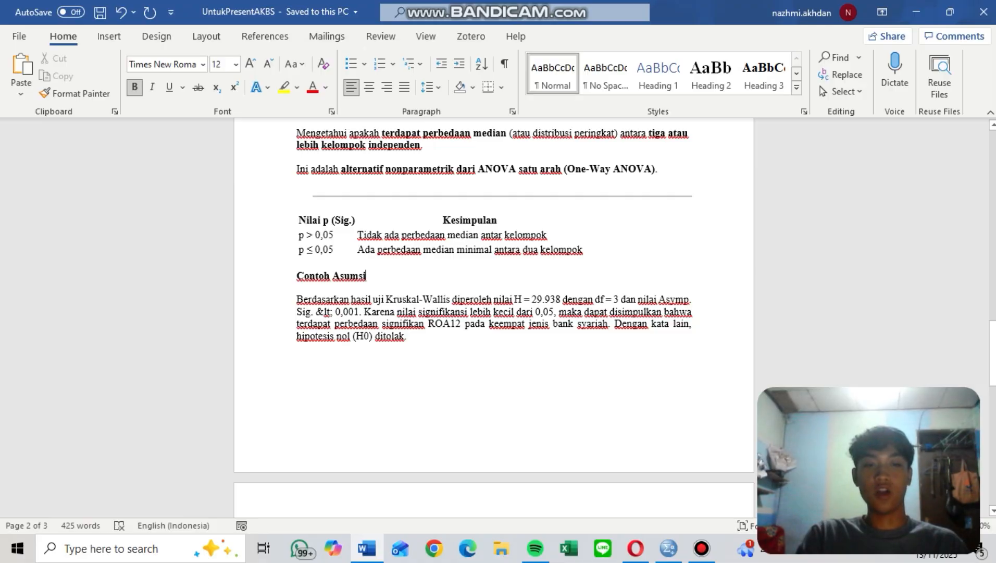
Read the Uji Mann Whitney U section, highlighting the p-value conclusions and examining the mean rank example and interpretation through the document's end.
scroll(494, 323, "down", 5)
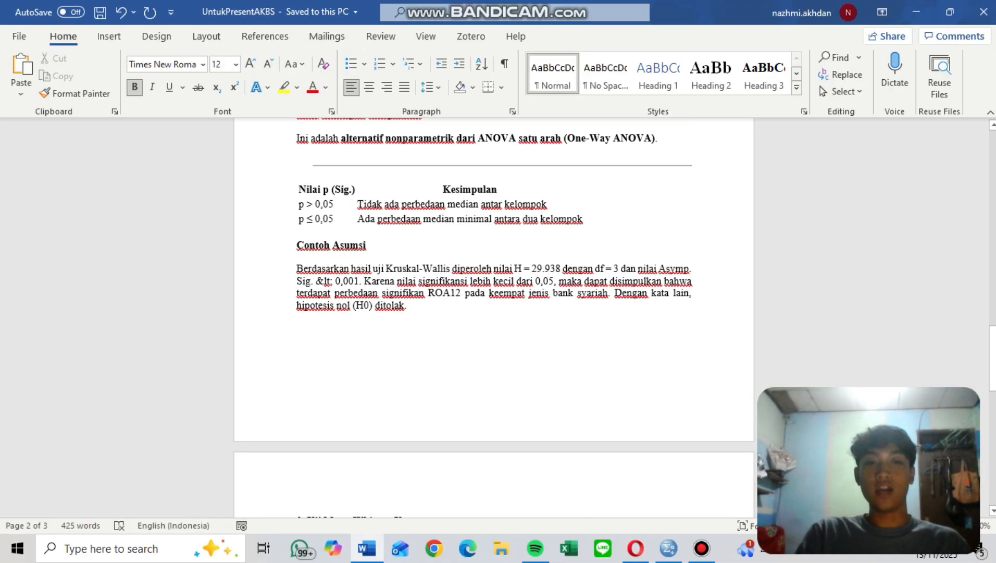
scroll(494, 333, "down", 2)
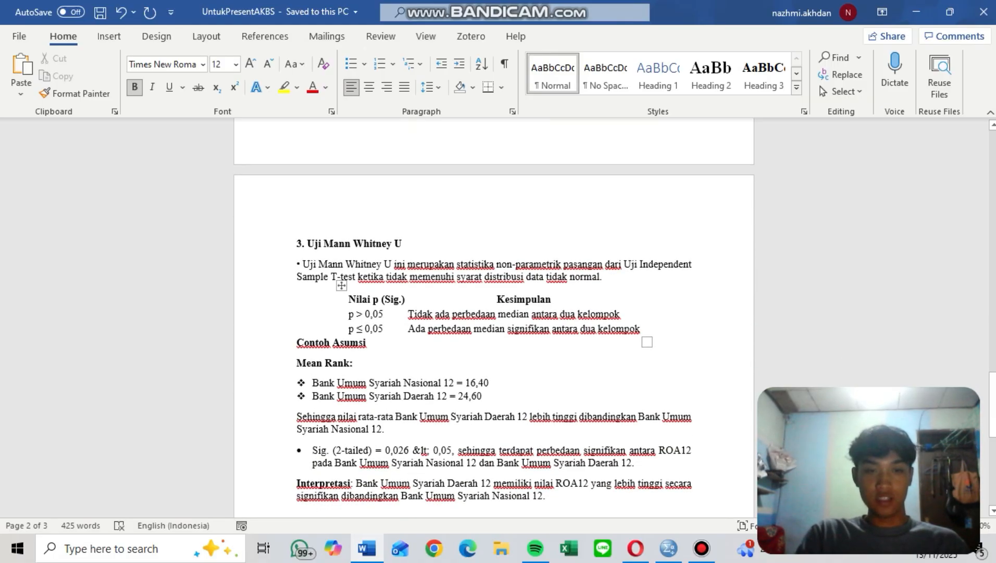
scroll(494, 323, "down", 1)
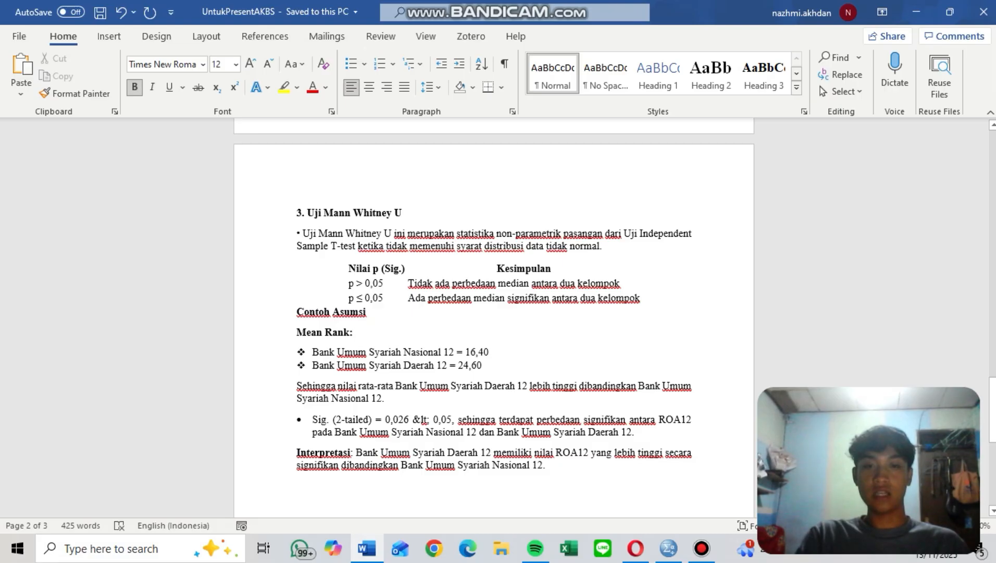
scroll(494, 313, "down", 1)
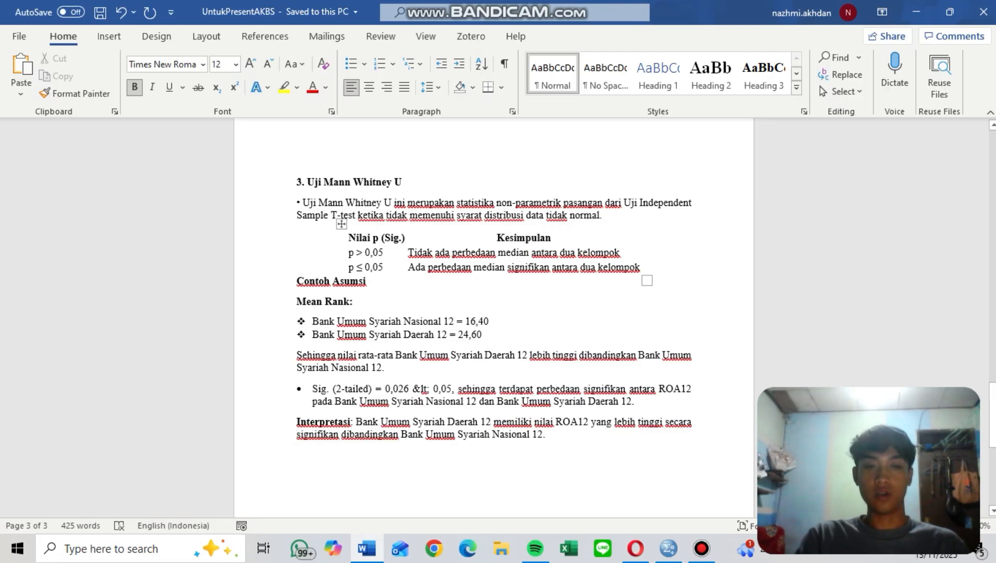
left_click_drag(408, 252, 495, 252)
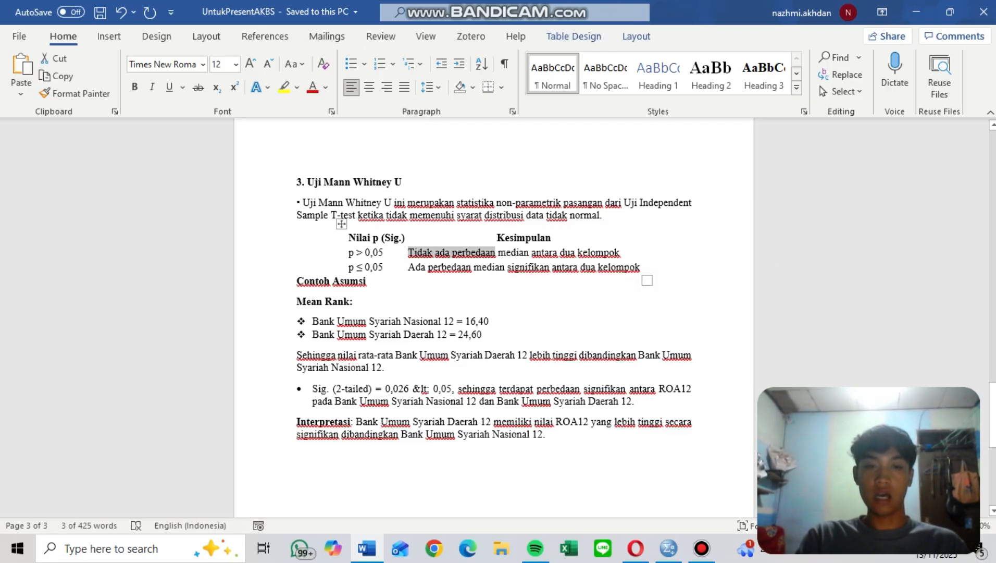
left_click_drag(408, 267, 472, 267)
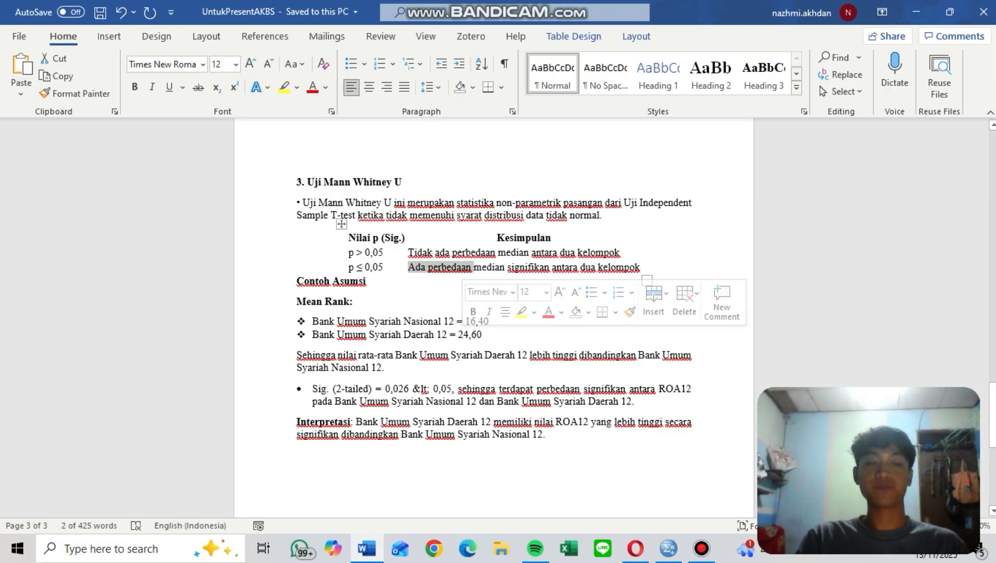
left_click(353, 302)
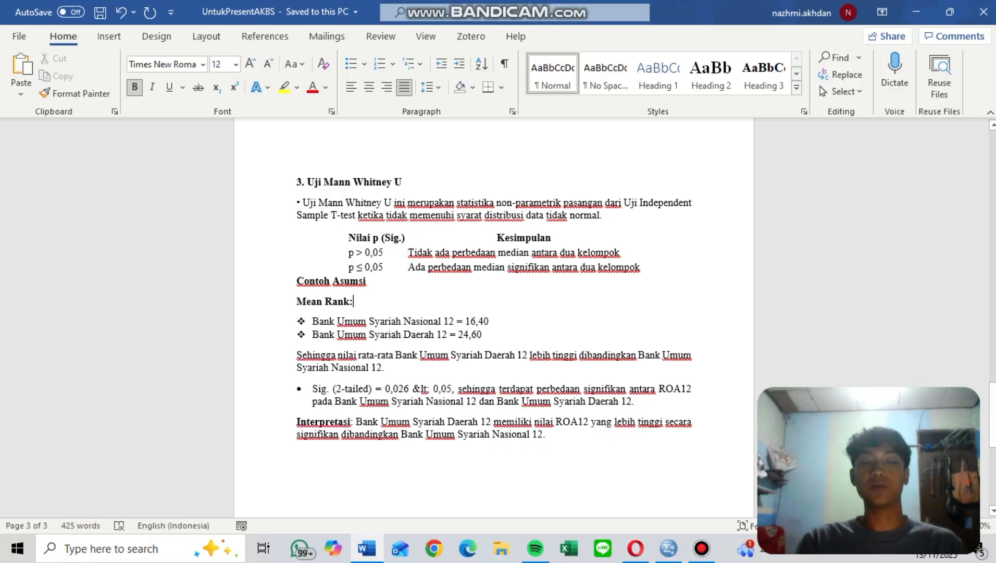
scroll(494, 318, "down", 1)
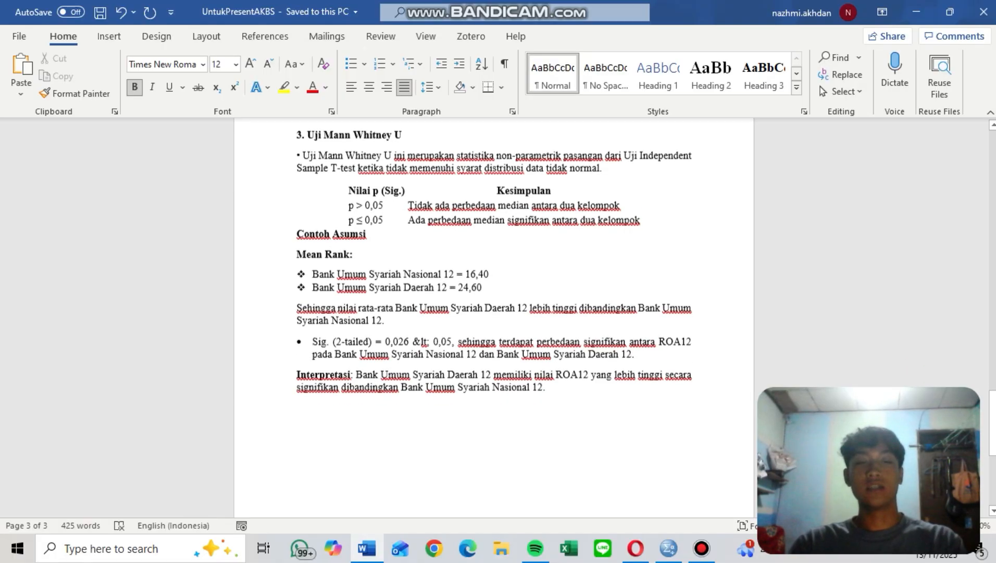
scroll(494, 318, "up", 1)
scroll(493, 318, "up", 2)
scroll(494, 318, "down", 4)
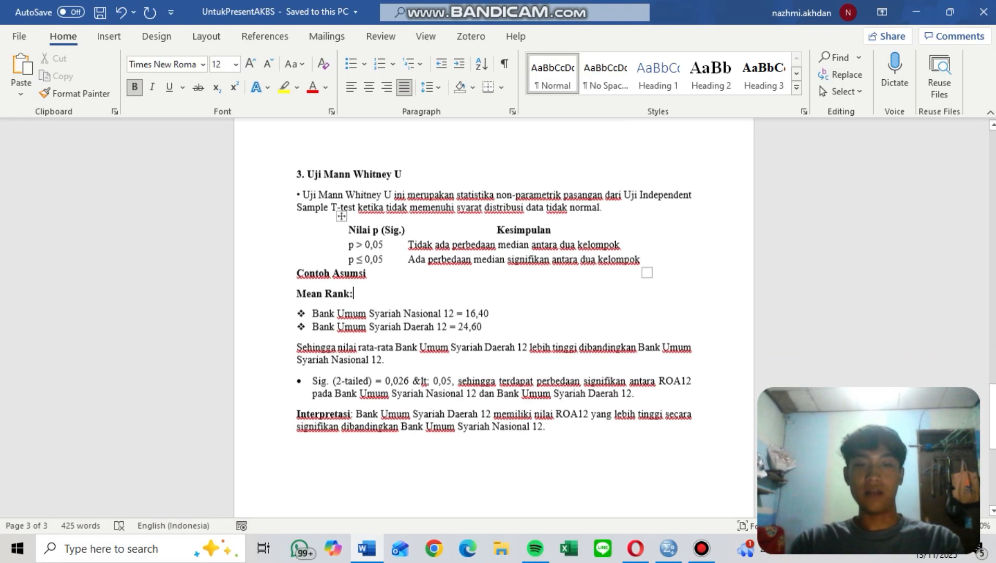
scroll(494, 317, "down", 2)
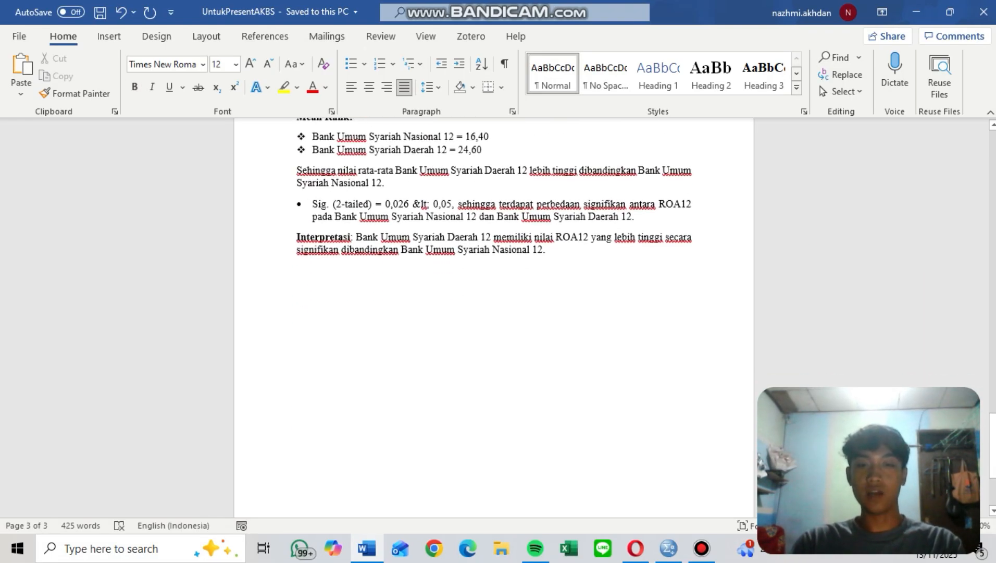
scroll(494, 318, "down", 6)
scroll(354, 136, "up", 1)
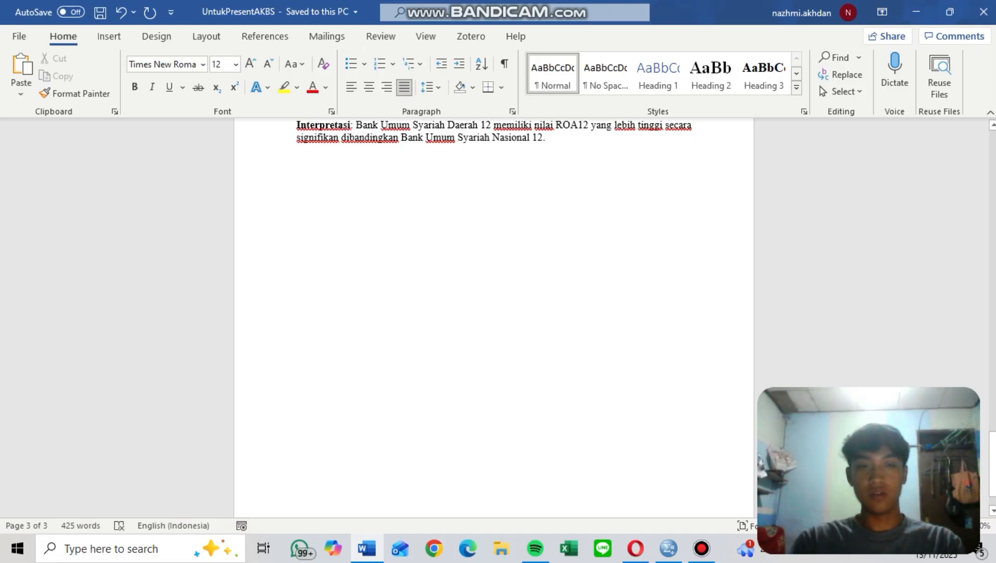
Return to the sales data table of the four cities on the document's first page.
scroll(354, 322, "up", 4)
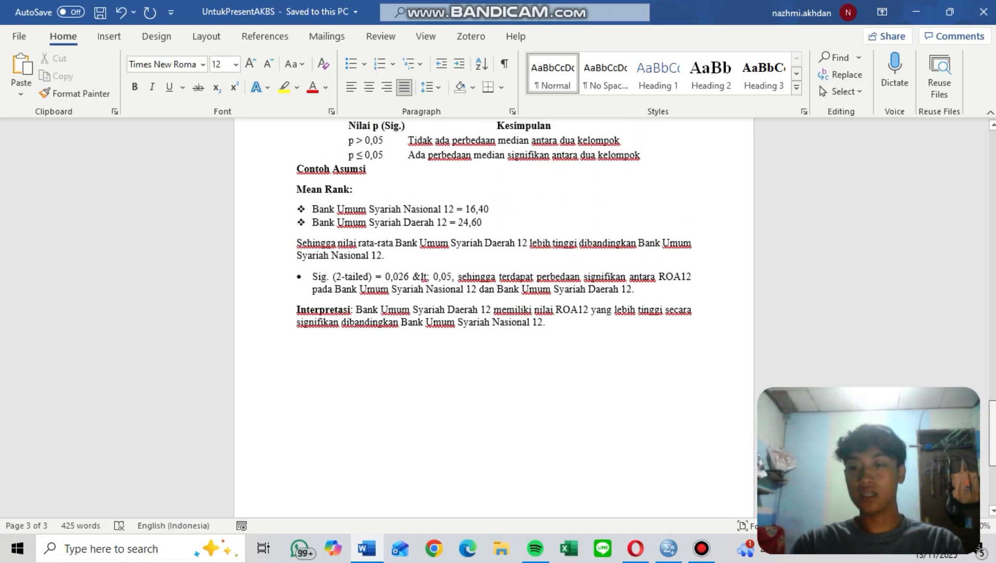
scroll(355, 322, "up", 8)
scroll(354, 322, "up", 1)
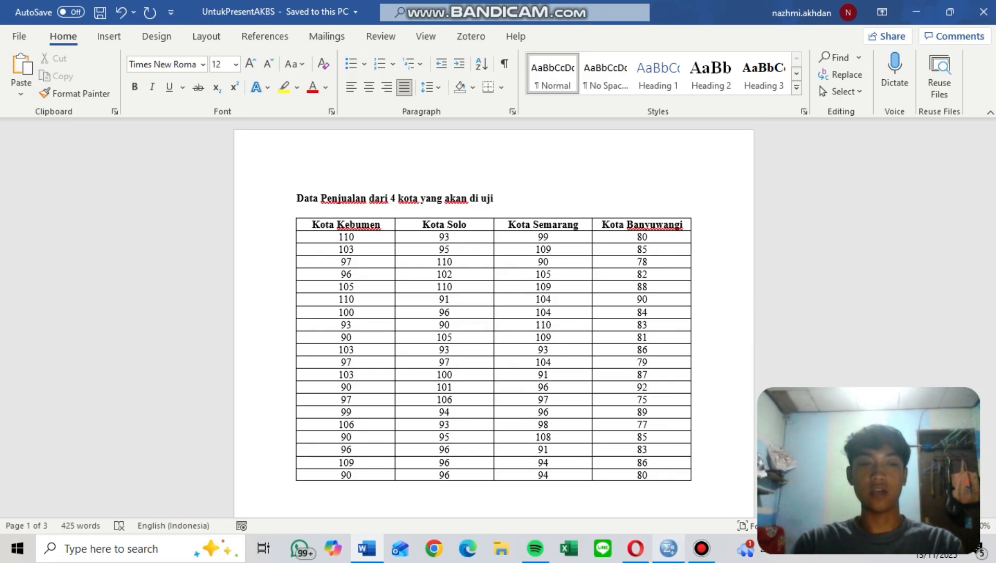
Switch to the SPSS Data Editor and review the entered city codes and sales values back to the first row.
left_click(668, 548)
left_click(31, 501)
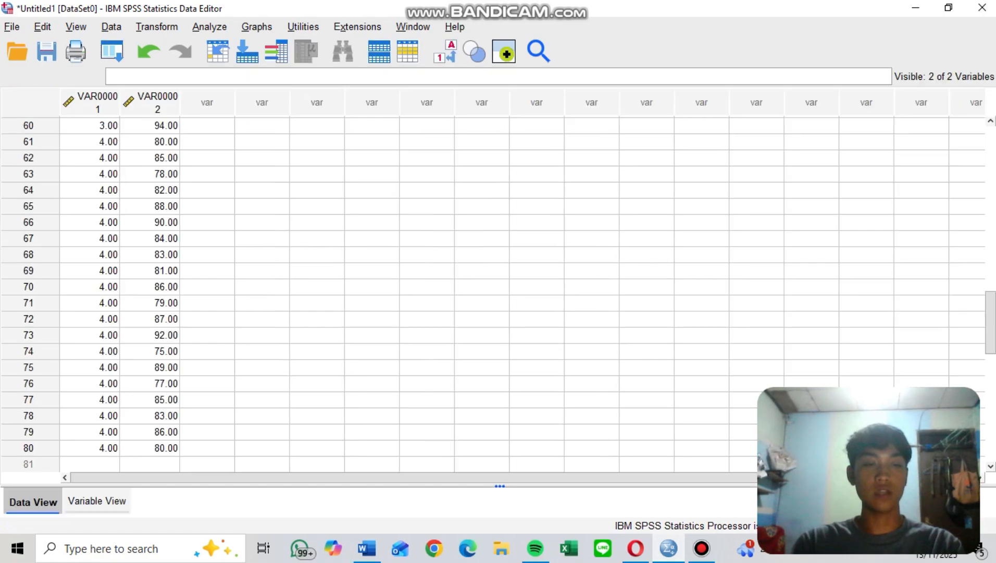
scroll(495, 292, "up", 15)
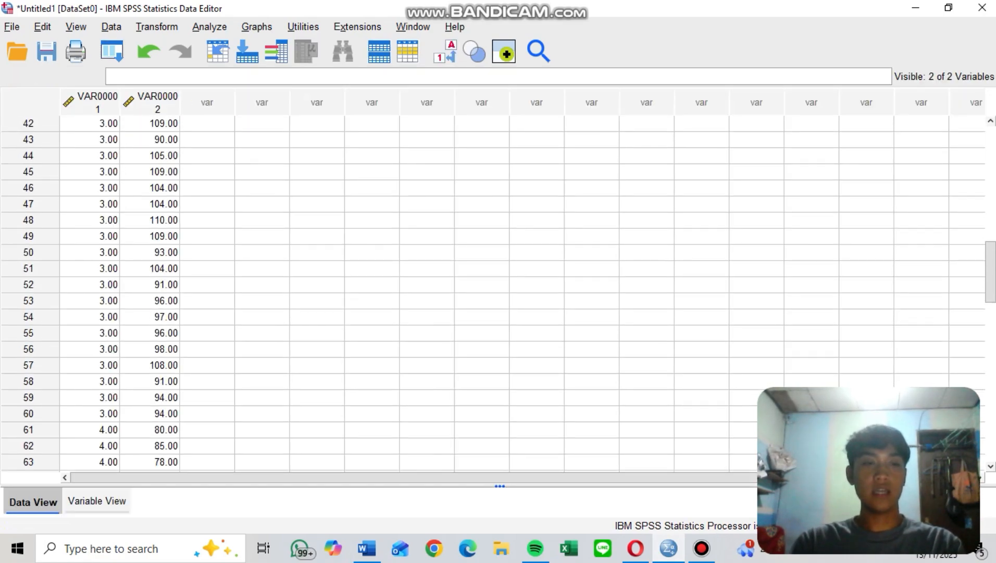
scroll(495, 291, "up", 5)
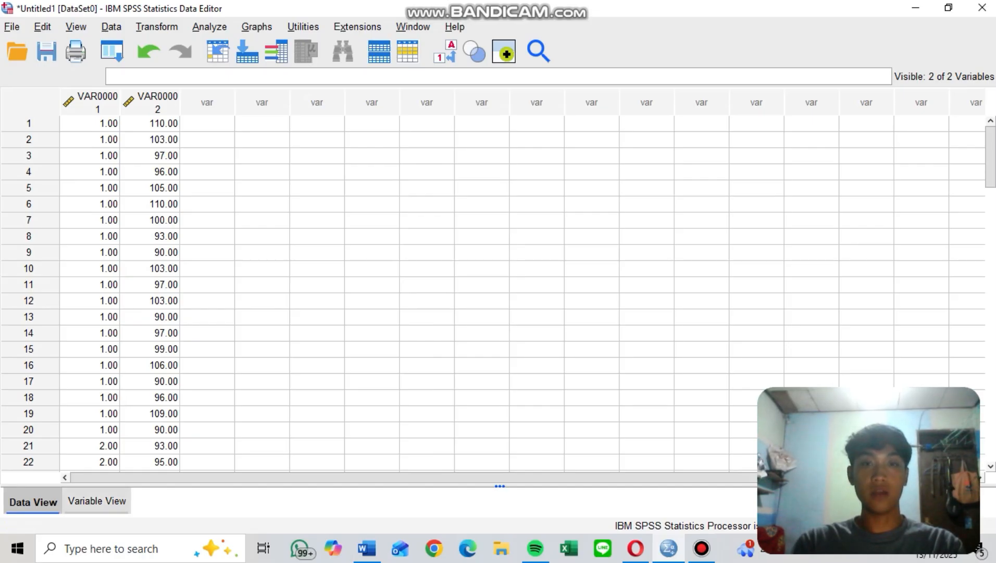
Rename the first variable, VAR00001, as Kota in the variable definitions.
left_click(97, 500)
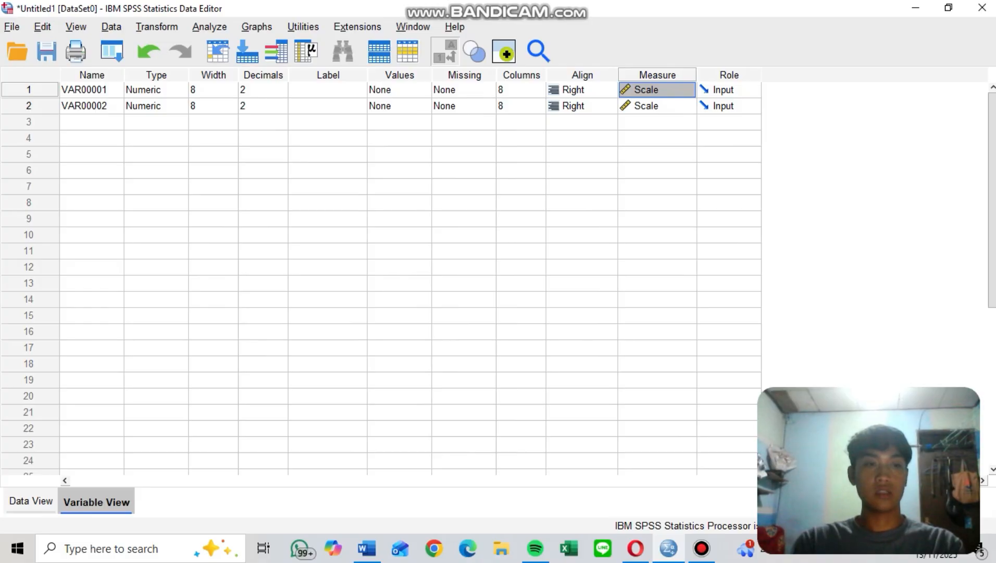
left_click(104, 89)
left_click_drag(108, 90, 61, 89)
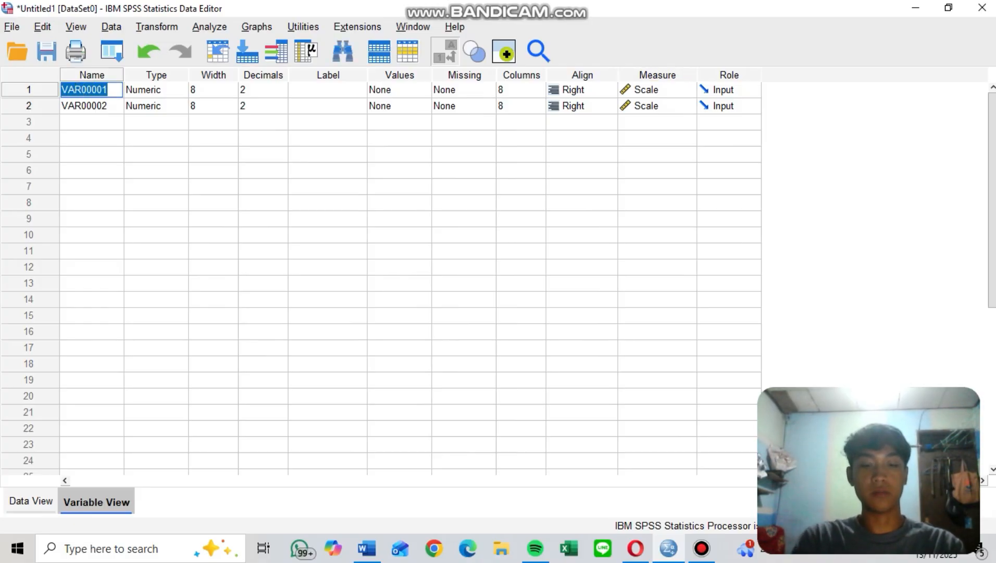
type("Kor")
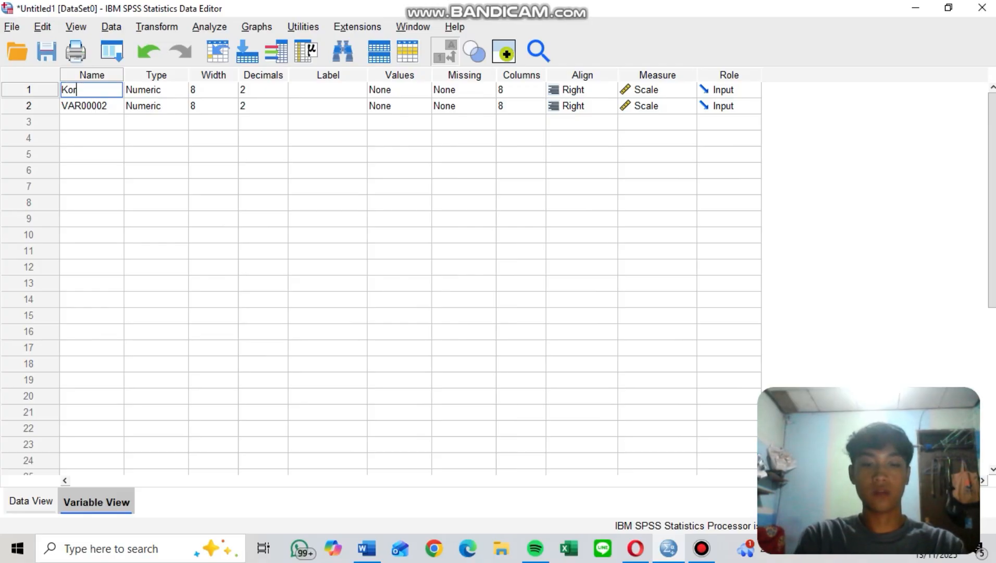
key("BackSpace")
type("ta")
key("Return")
key("Down")
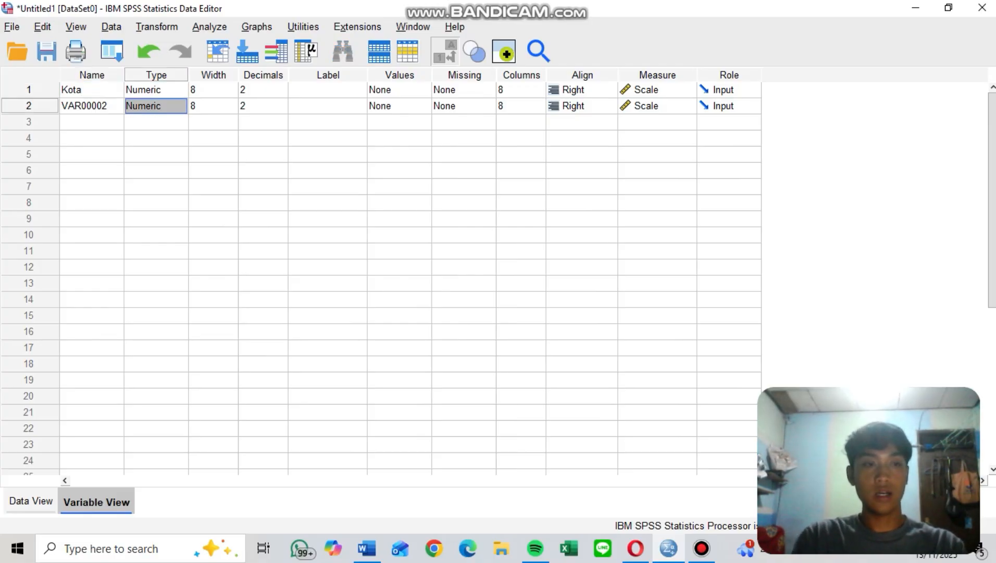
Rename the second variable, VAR00002, as Penjualan in the variable definitions.
key("Left")
type("Penjua")
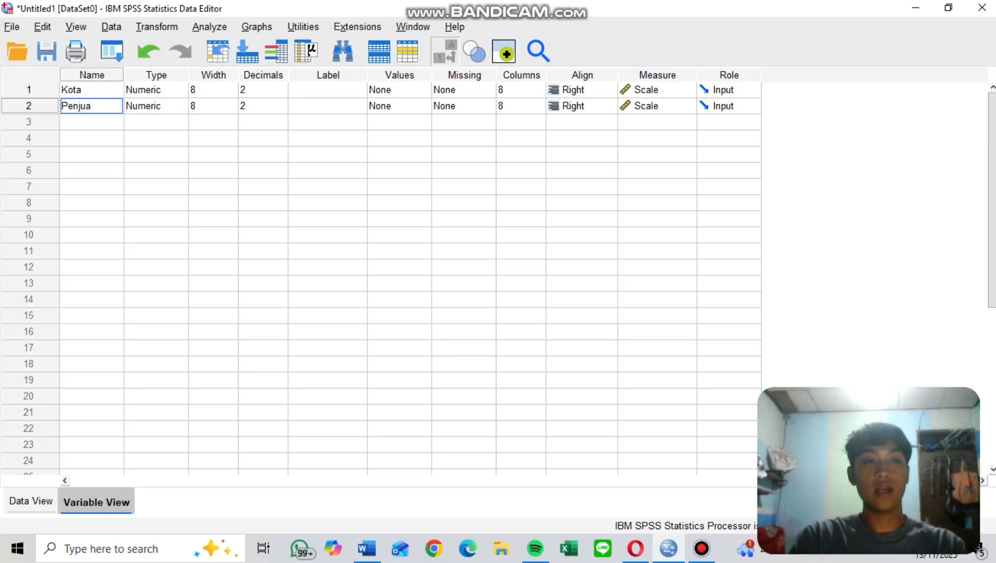
type("lan")
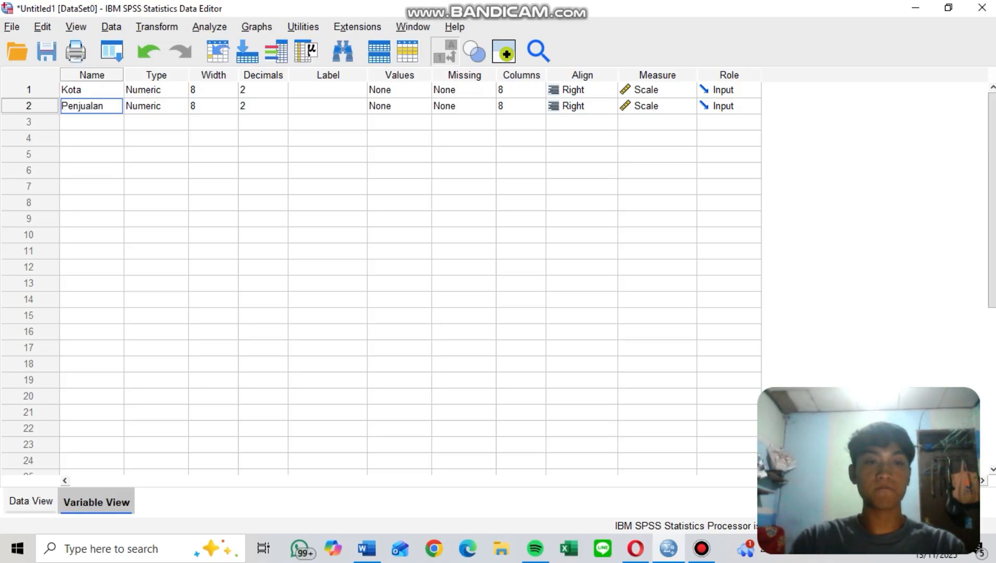
Set the decimals of both the Kota and Penjualan variables to 0.
left_click(264, 90)
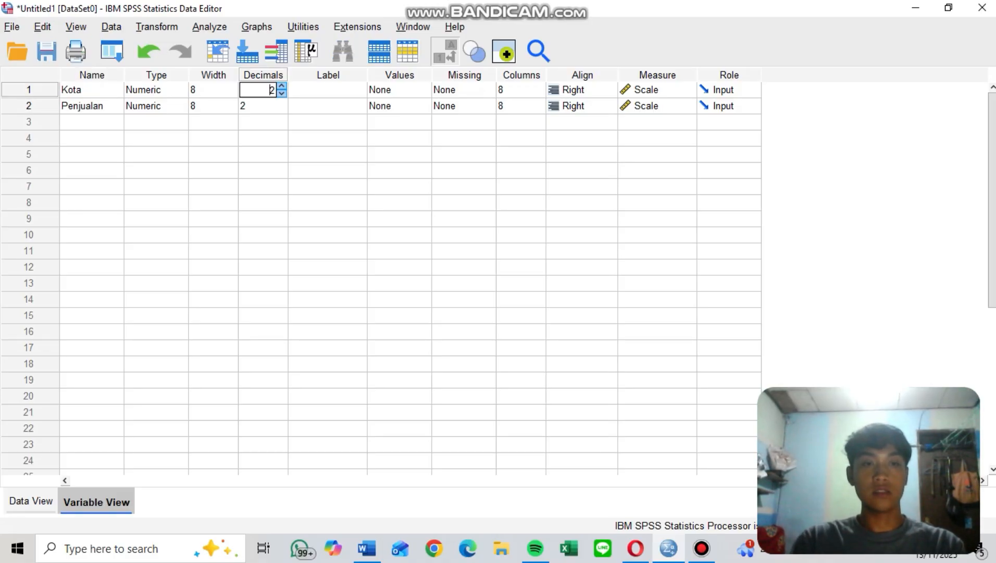
left_click(281, 94)
left_click(282, 94)
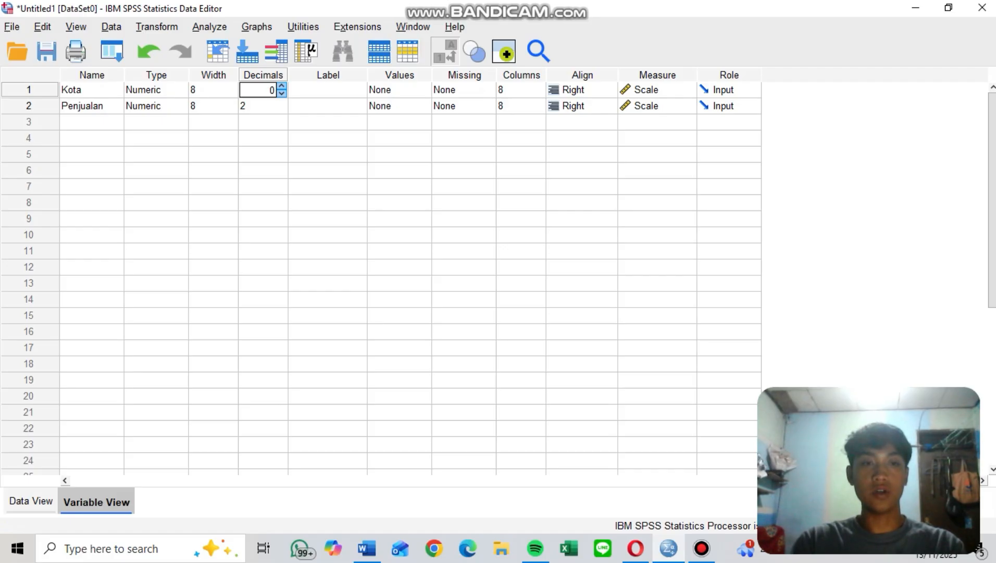
left_click(281, 110)
left_click(282, 110)
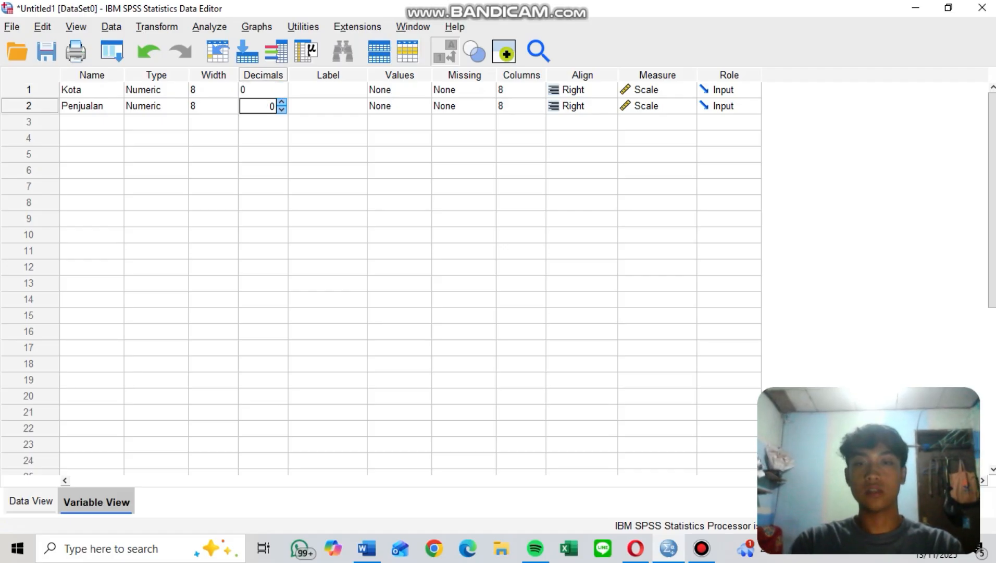
left_click(657, 75)
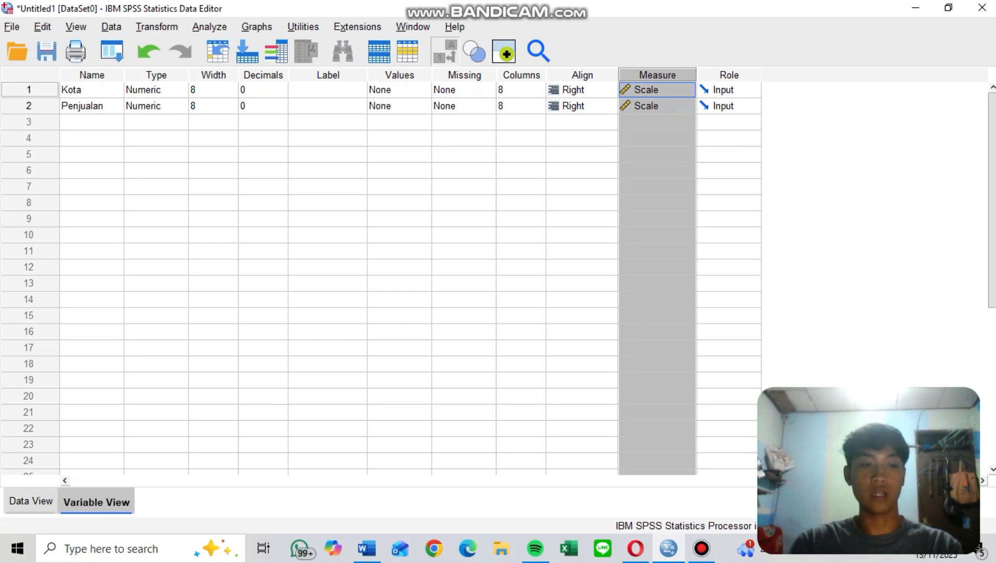
Review the Kota codes and Penjualan values in the data rows down to row 80 and return to the first row.
key("ctrl+t")
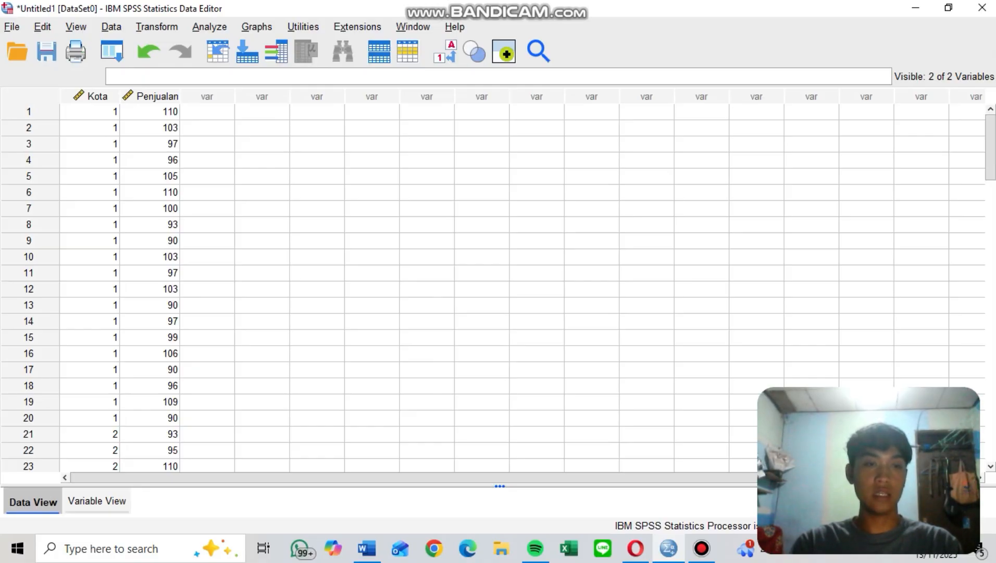
scroll(469, 286, "down", 12)
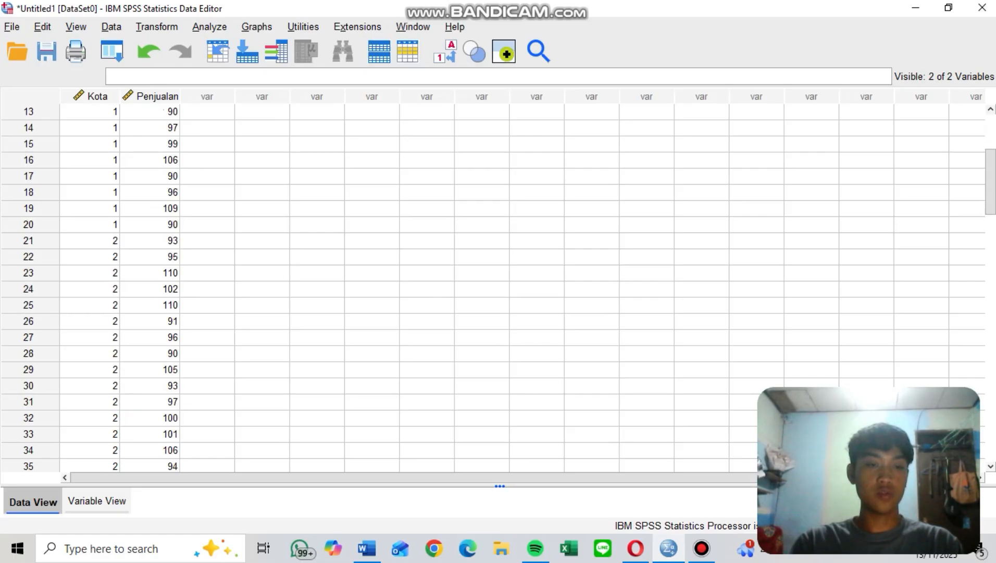
scroll(469, 286, "down", 8)
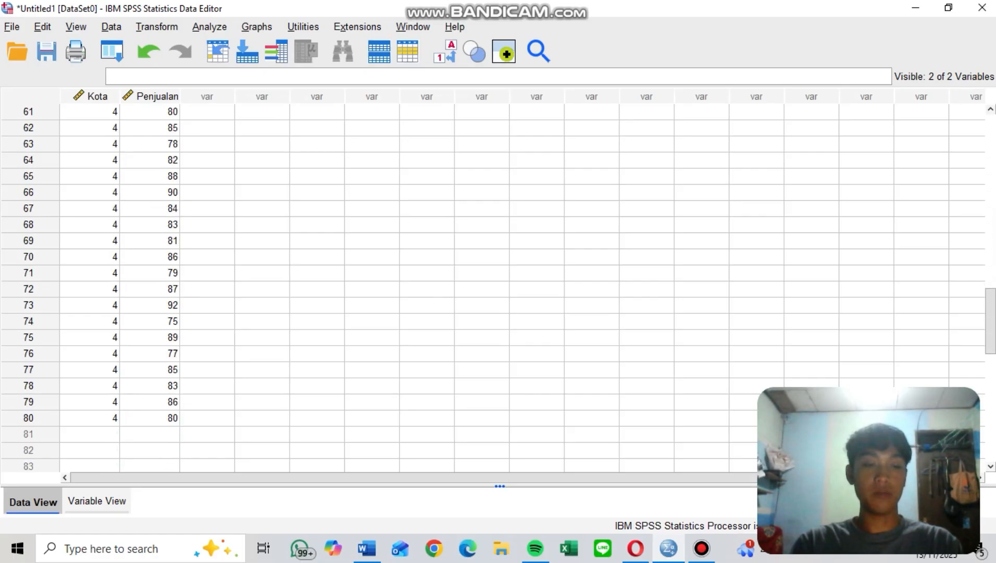
scroll(469, 286, "up", 9)
scroll(468, 286, "up", 11)
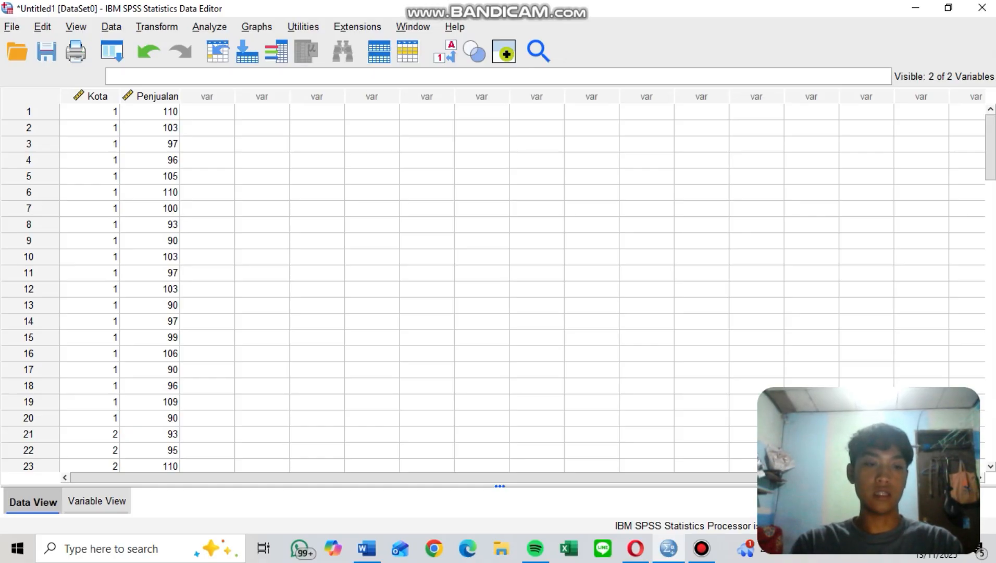
Open the value labels of the Kota variable and add the label Kota Kebumen for value 1.
left_click(97, 501)
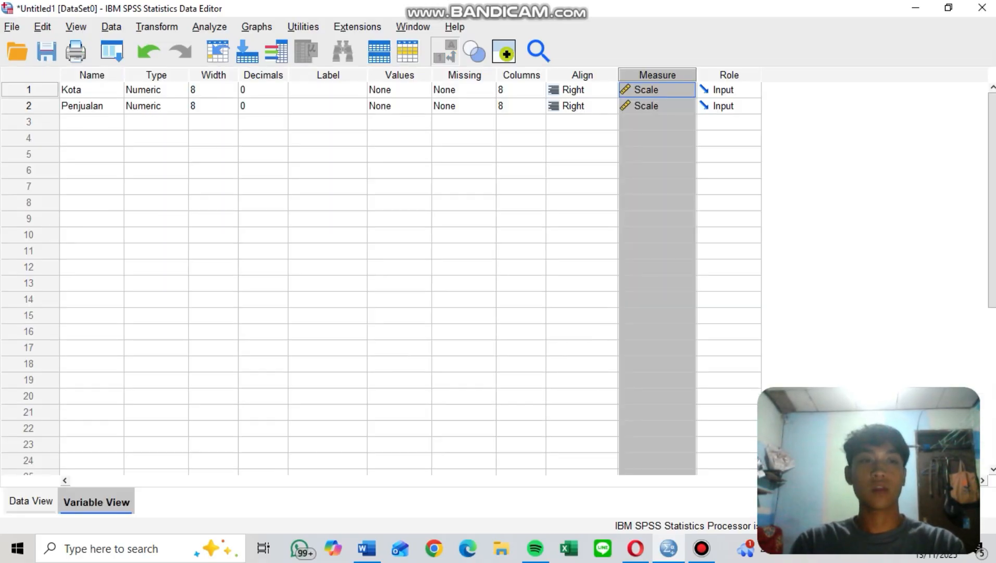
left_click(399, 90)
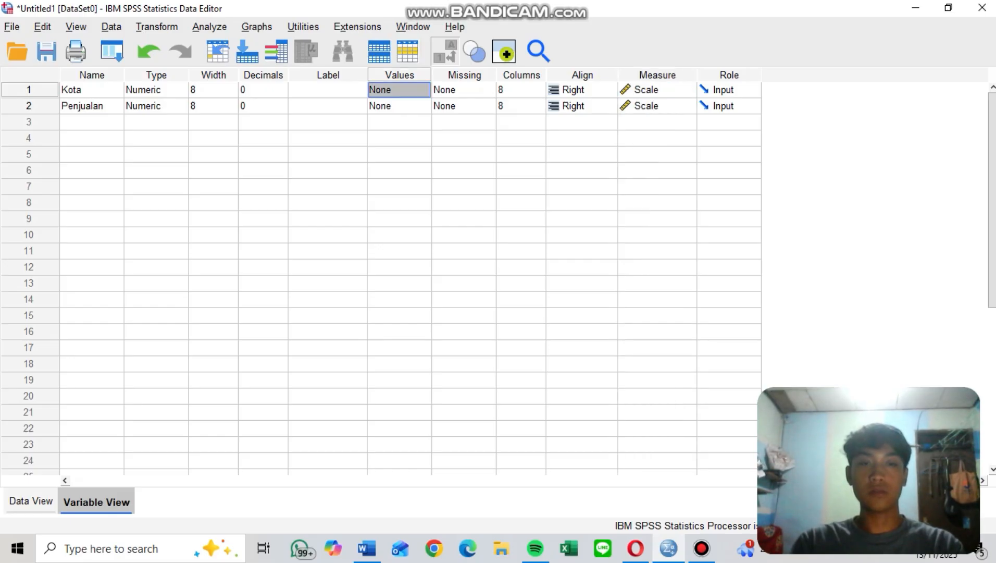
left_click(423, 90)
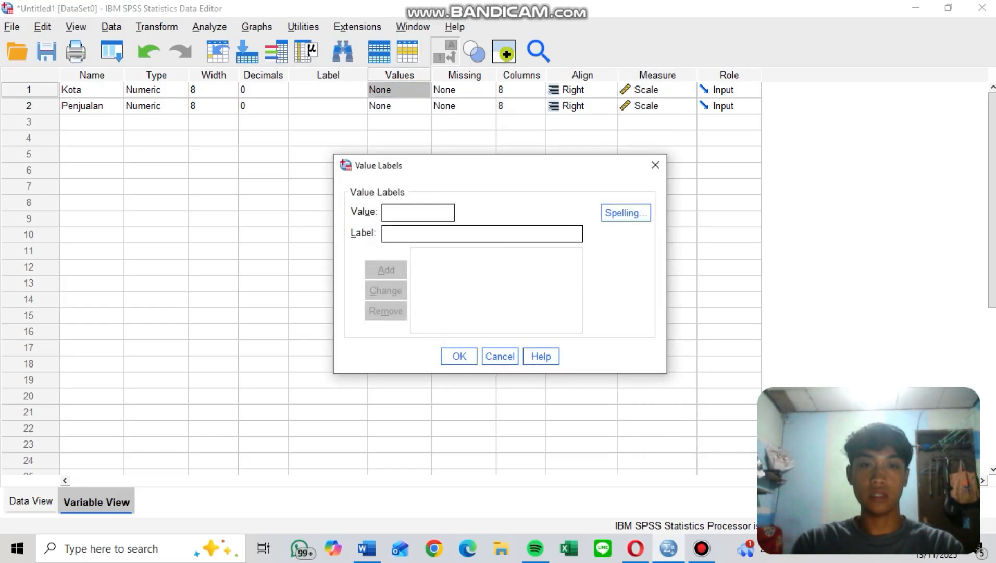
left_click(656, 164)
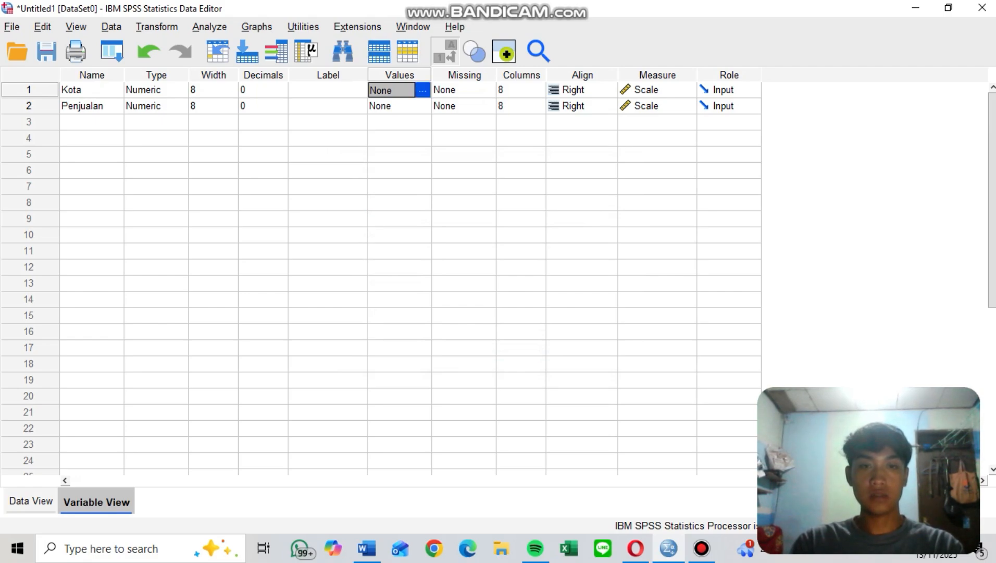
left_click(421, 90)
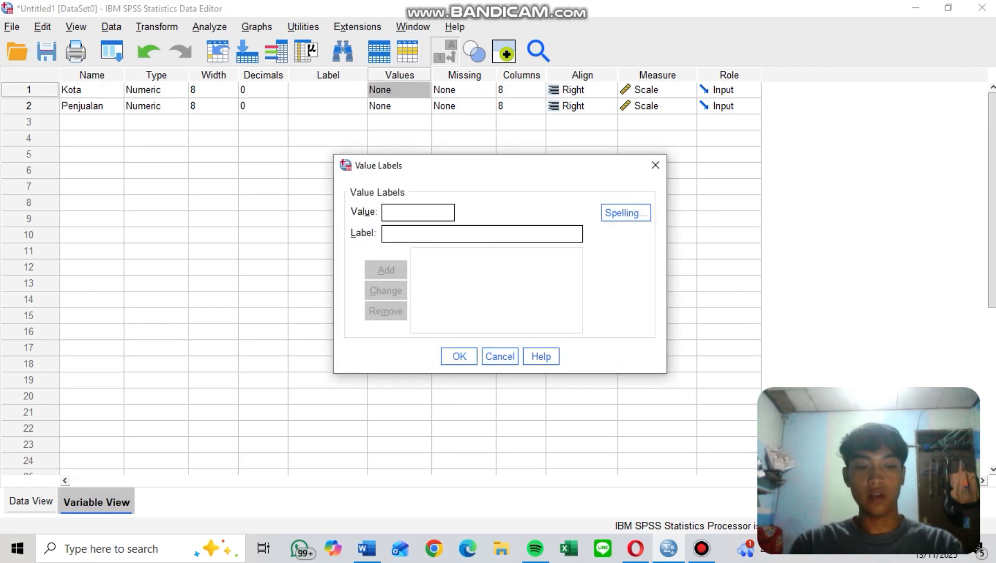
type("1")
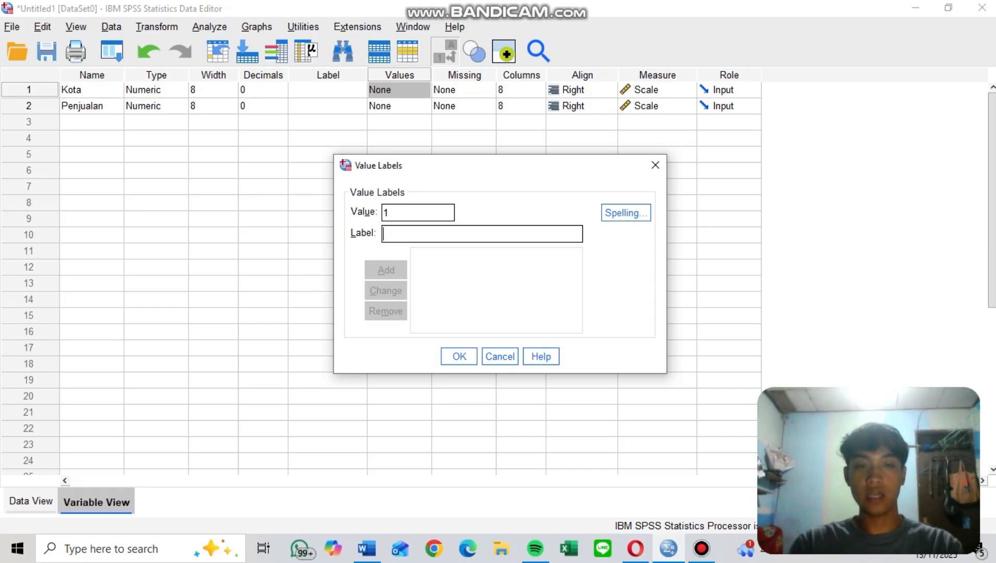
type("Kota ")
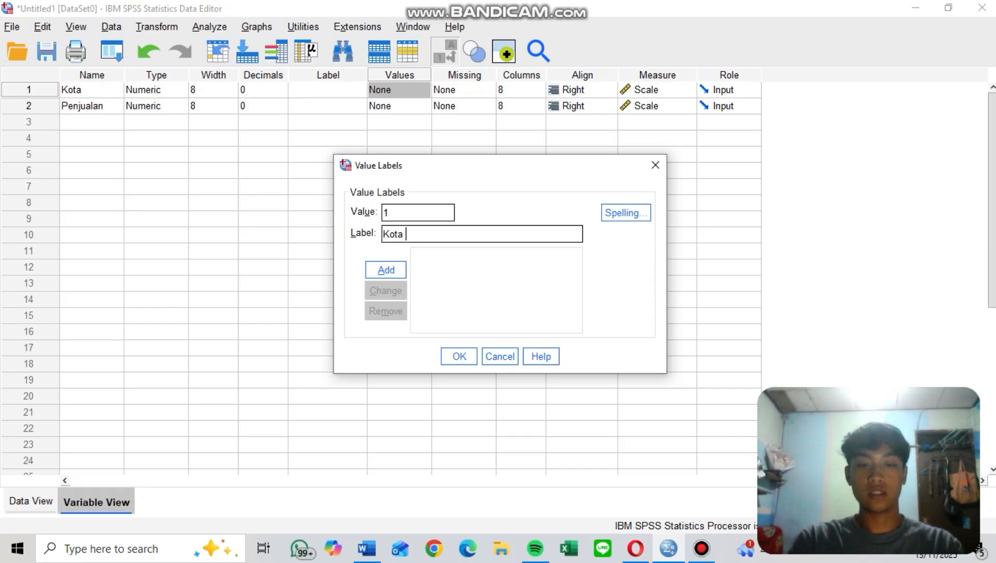
type("Kebumen")
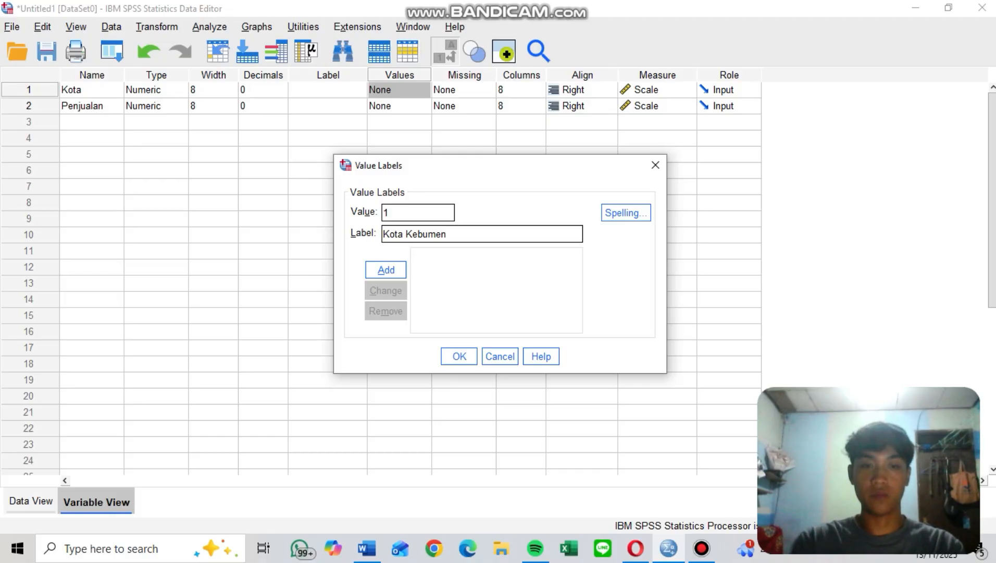
key("Return")
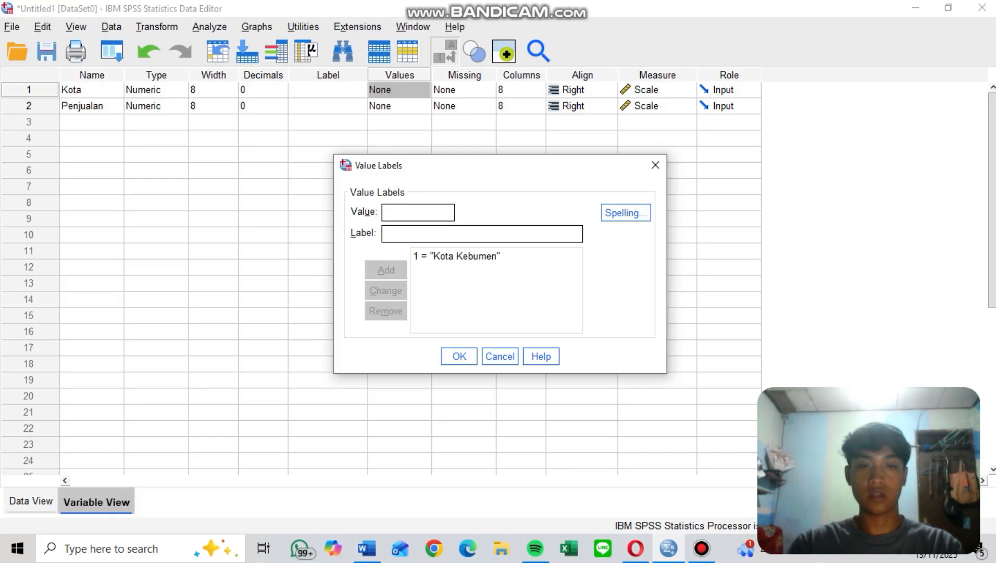
Add the value labels 2 = Kota Solo and 3 = Kota Semarang to the Kota variable.
type("2")
type("Kota Solo")
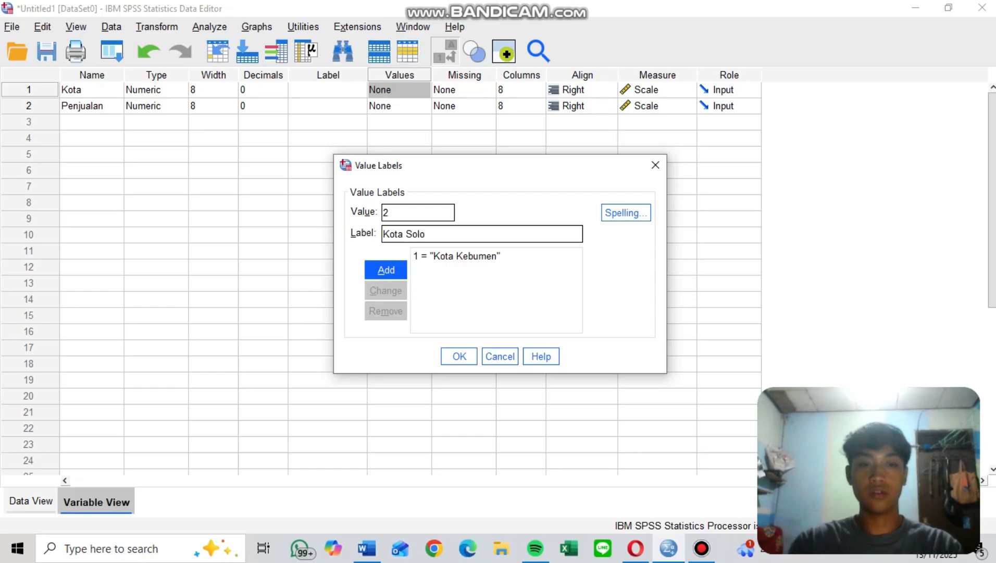
key("Return")
type("3")
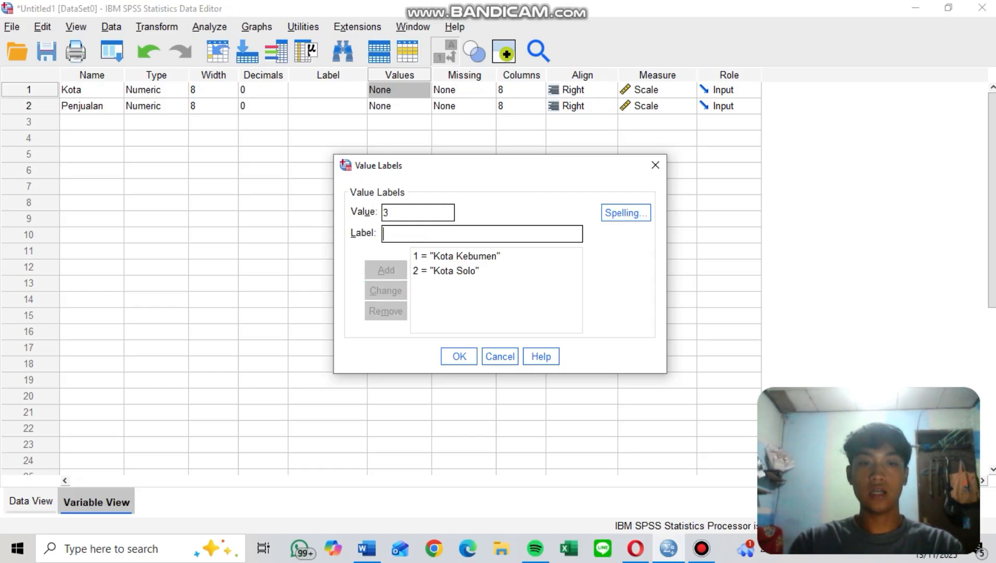
type("Kota ")
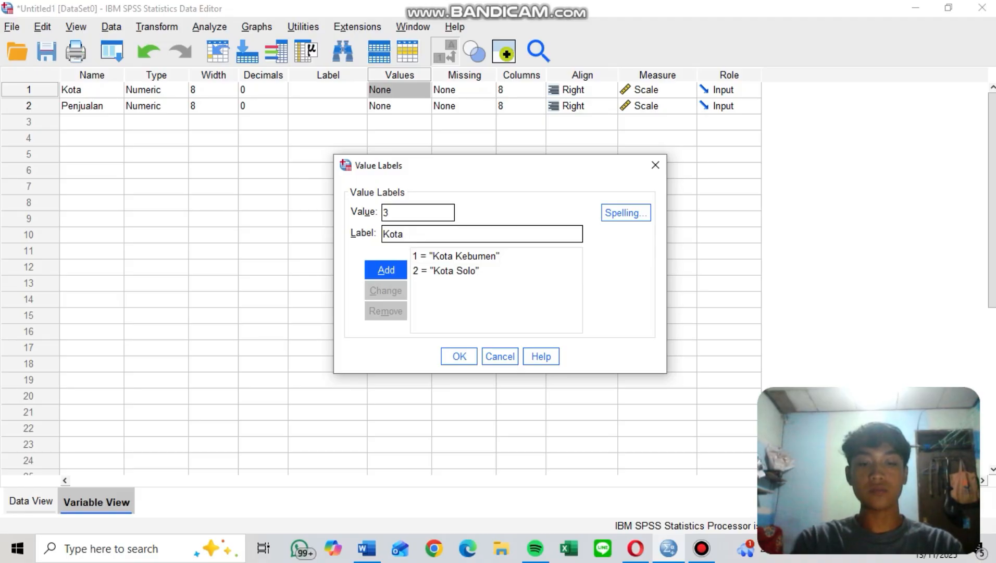
type("Sea")
key("BackSpace")
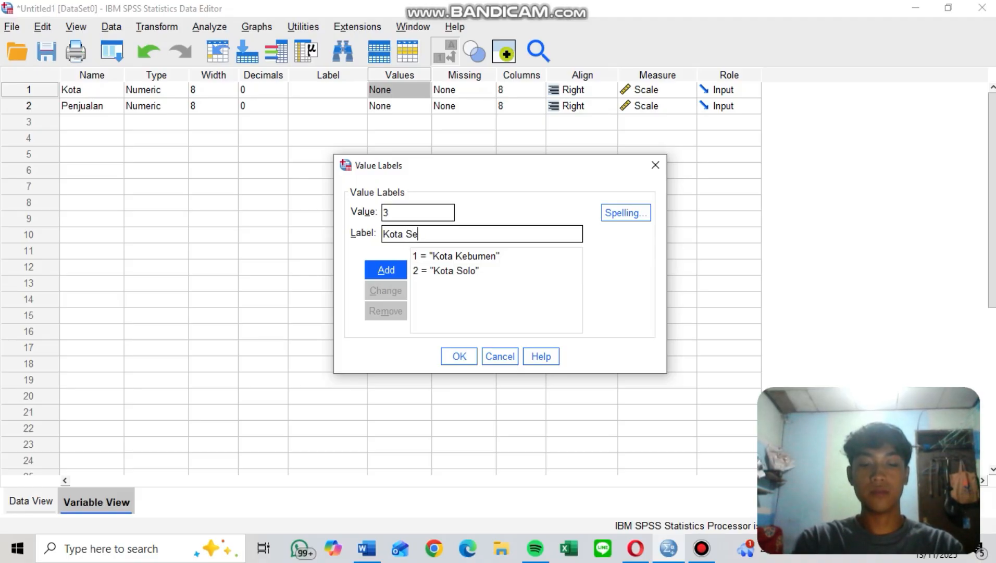
type("marang")
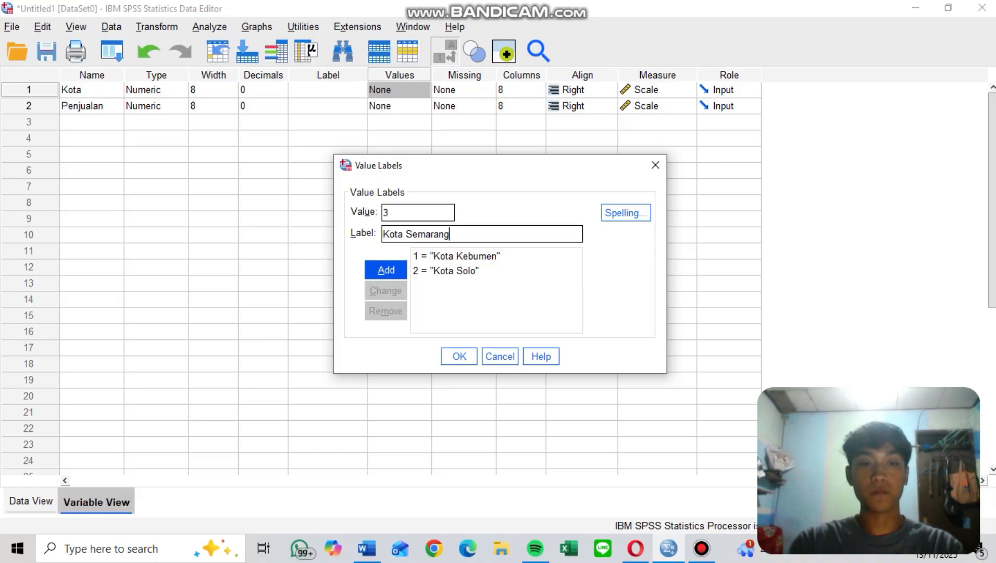
key("Return")
Add the label Kota Banyuwangi for value 4 and apply the value labels to Kota.
type("4")
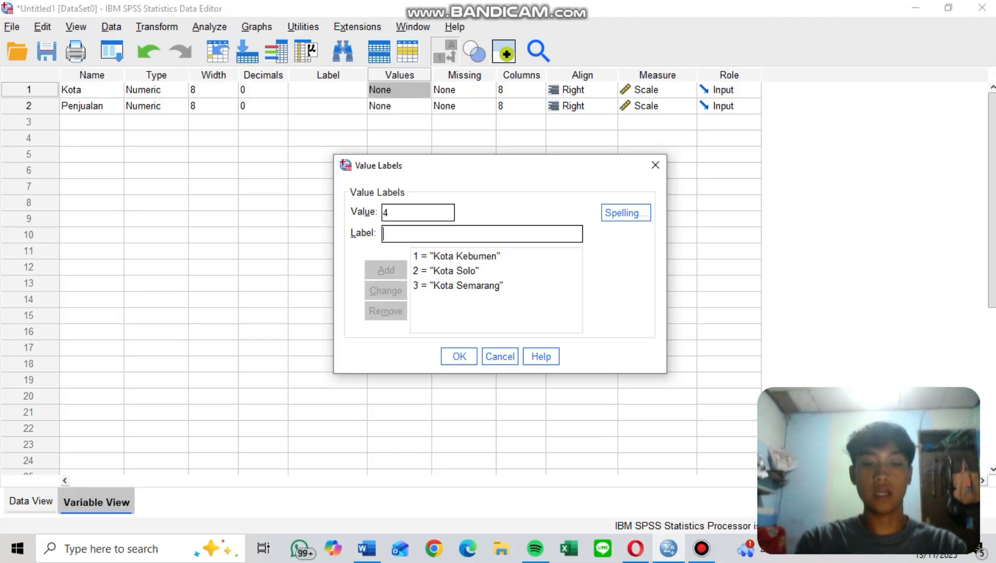
key("Tab")
type("Kota Bany")
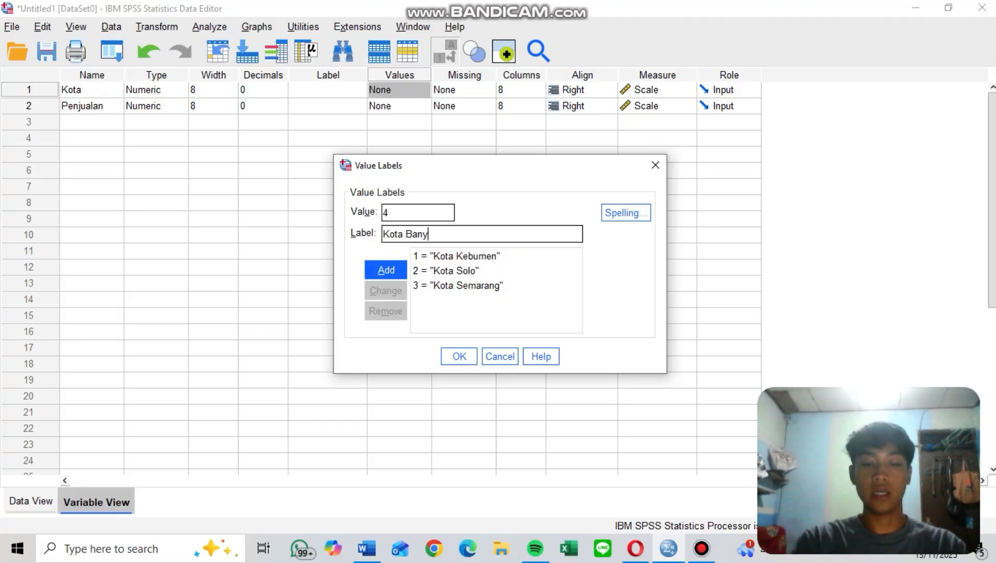
type("uwangi")
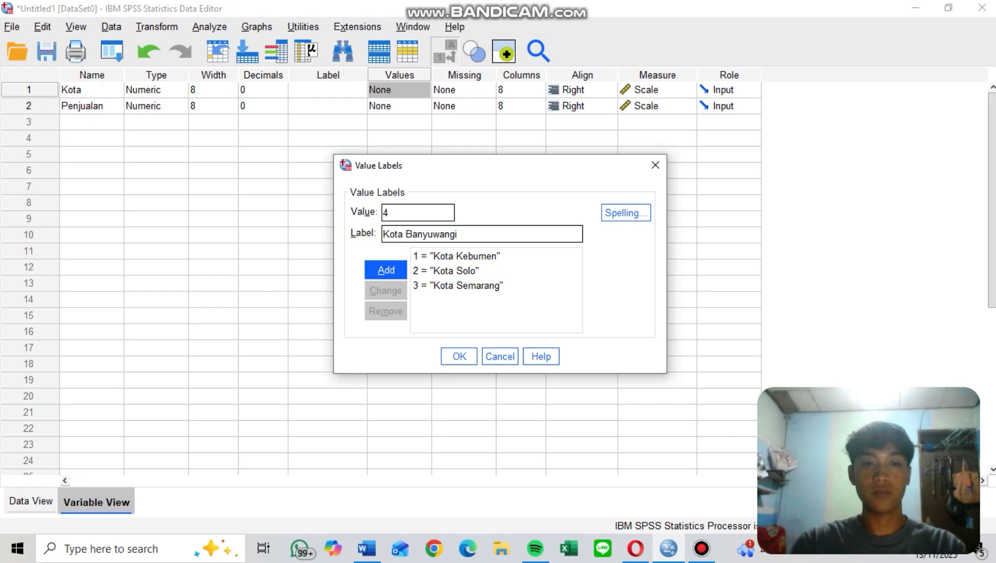
key("Return")
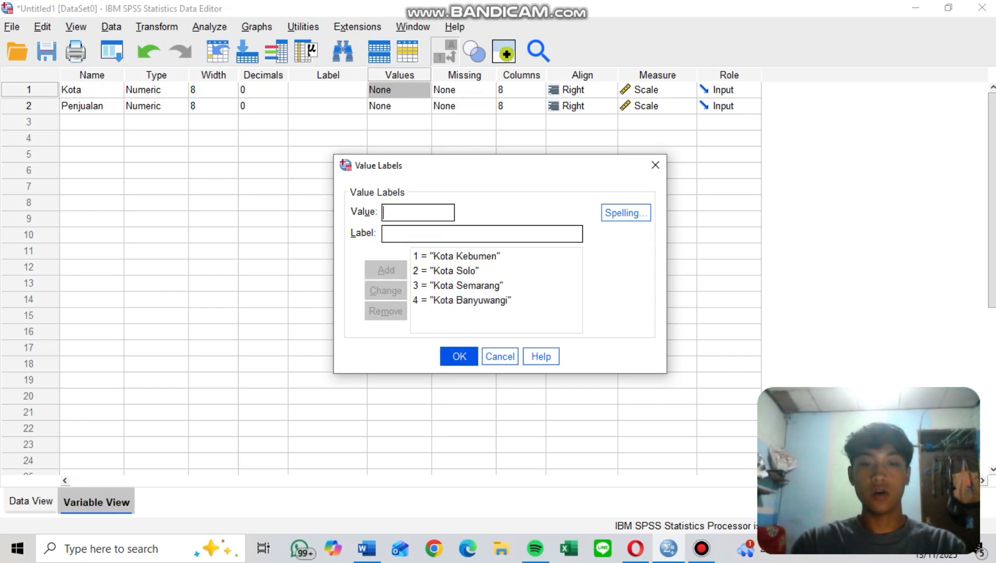
key("Return")
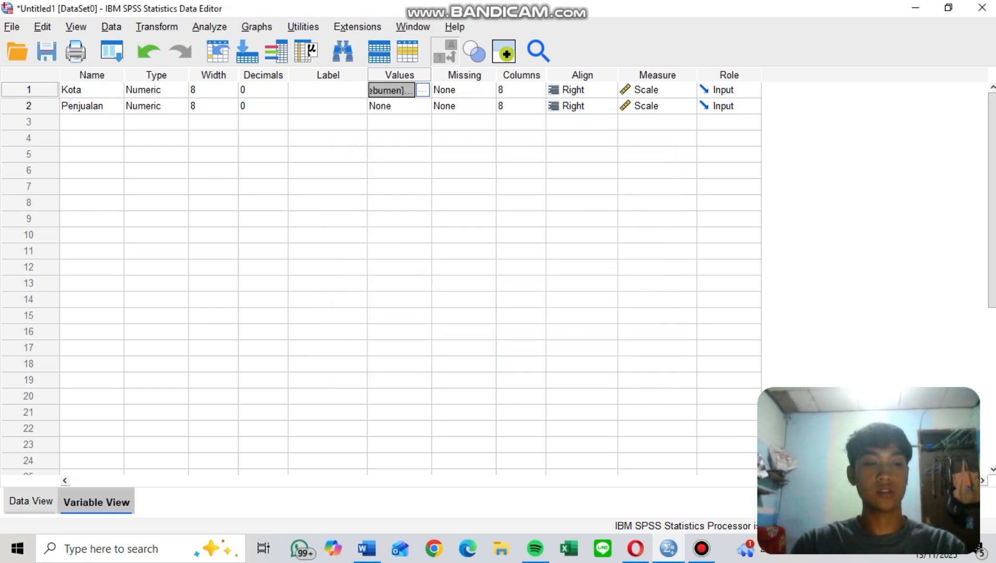
Widen the Kota column in the data sheet to fit the full city names and review the labelled rows down to row 80.
left_click(32, 501)
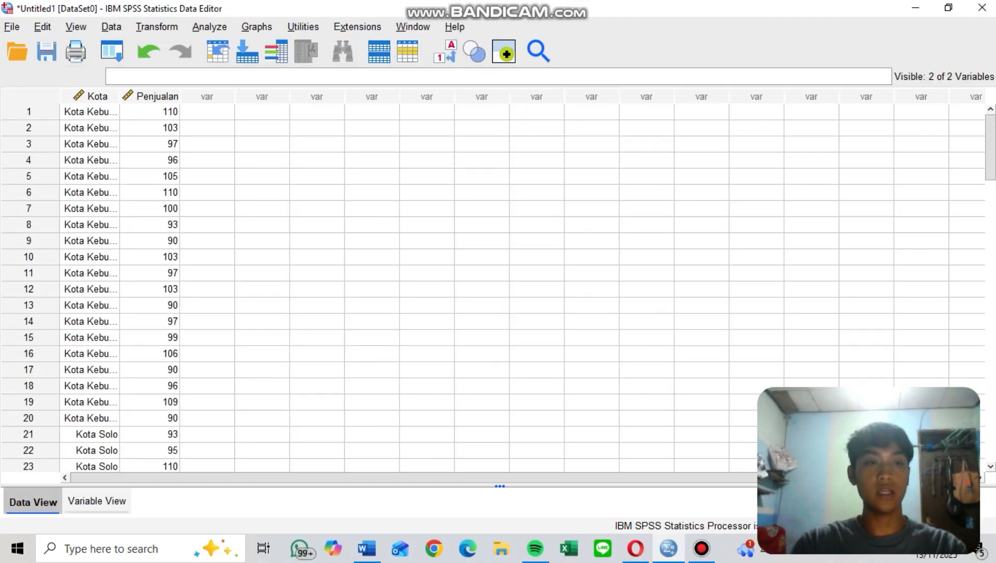
left_click_drag(119, 95, 160, 96)
scroll(365, 286, "down", 1)
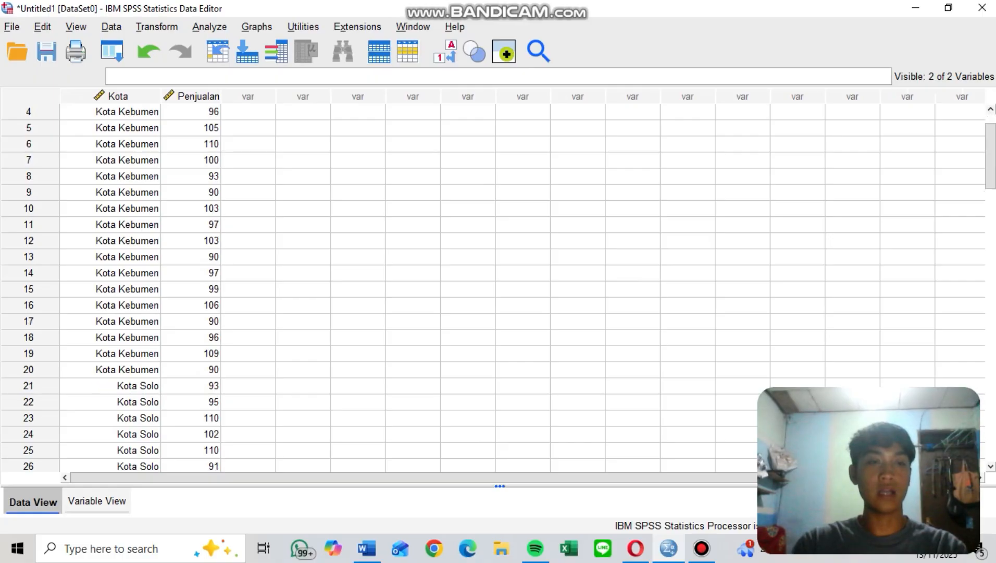
scroll(365, 287, "down", 12)
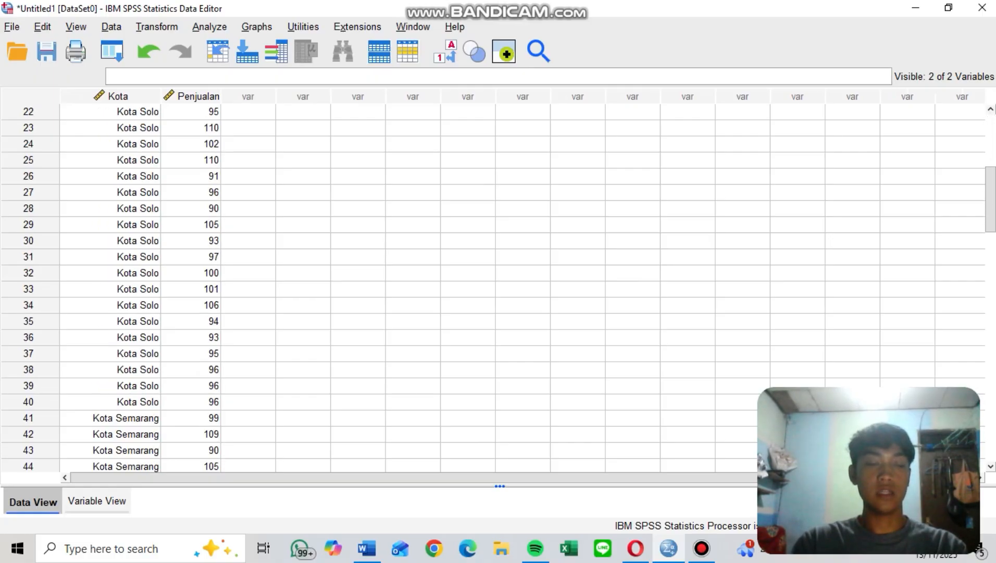
scroll(365, 287, "down", 9)
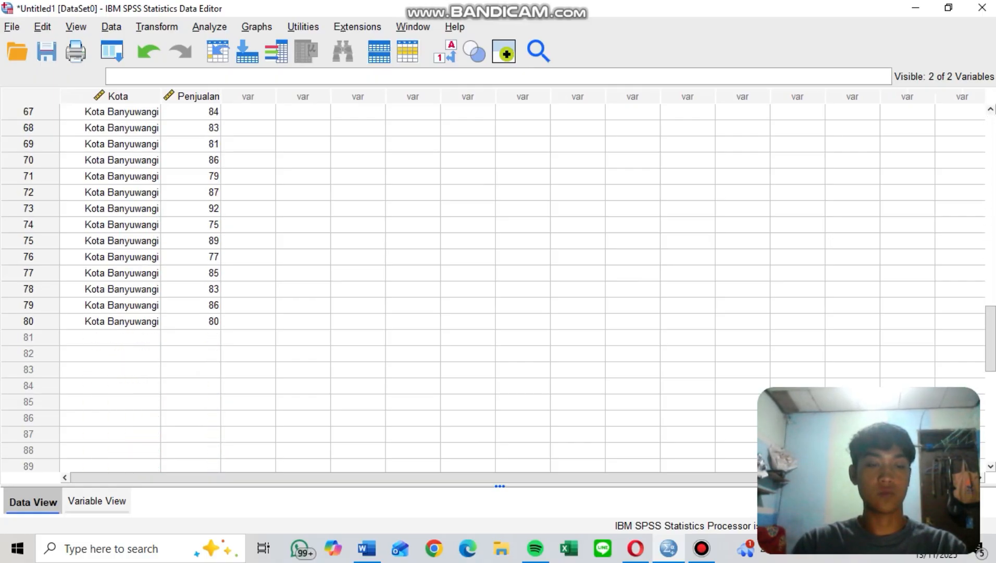
scroll(365, 287, "up", 17)
scroll(365, 287, "up", 5)
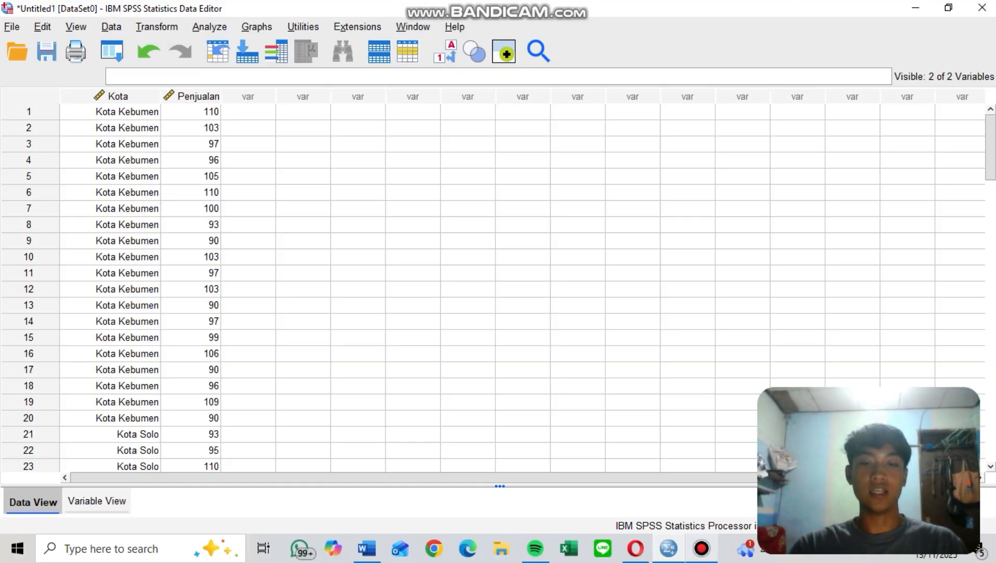
left_click(468, 241)
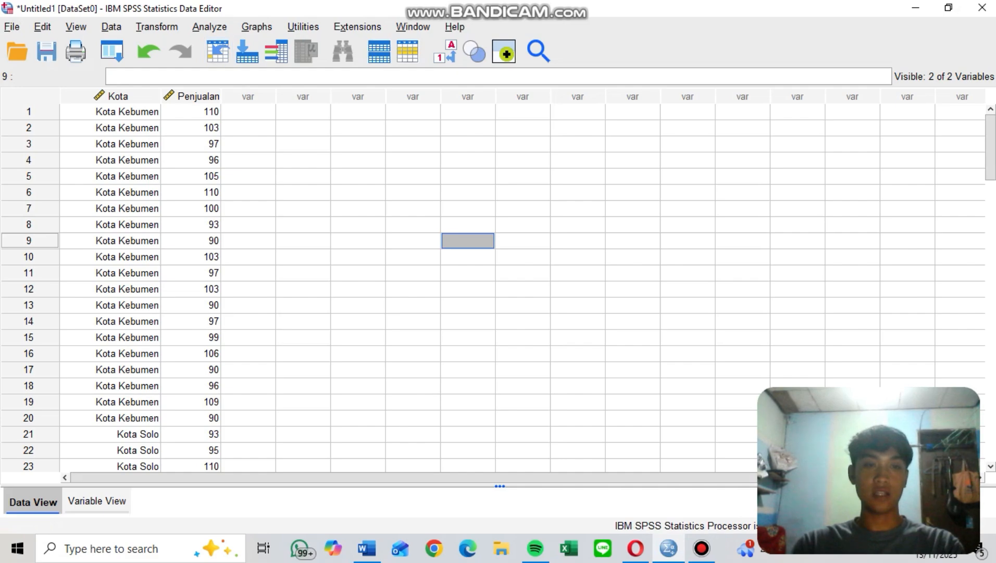
Set up an Explore analysis with Penjualan as the dependent variable and Kota as the factor.
left_click(210, 27)
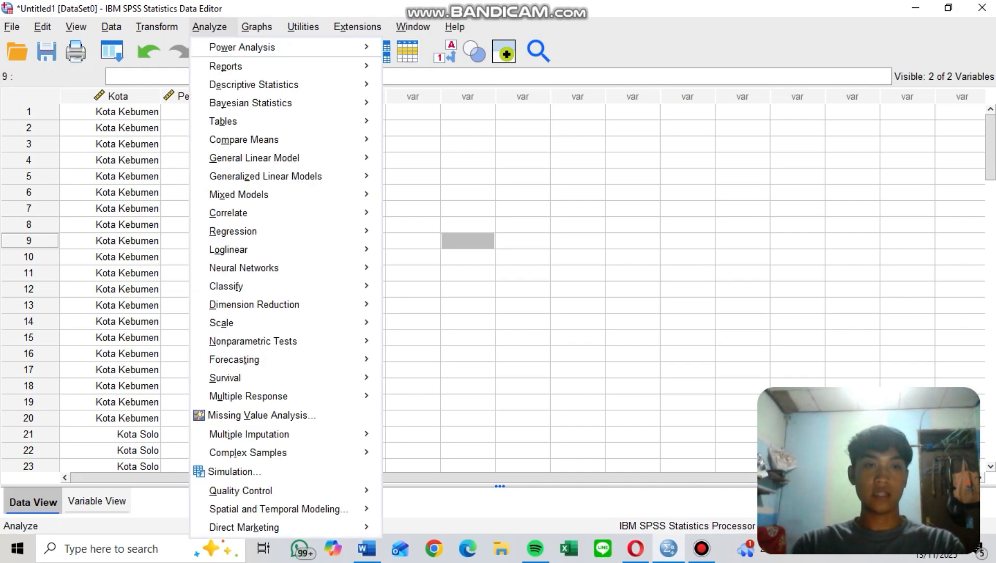
mouse_move(254, 85)
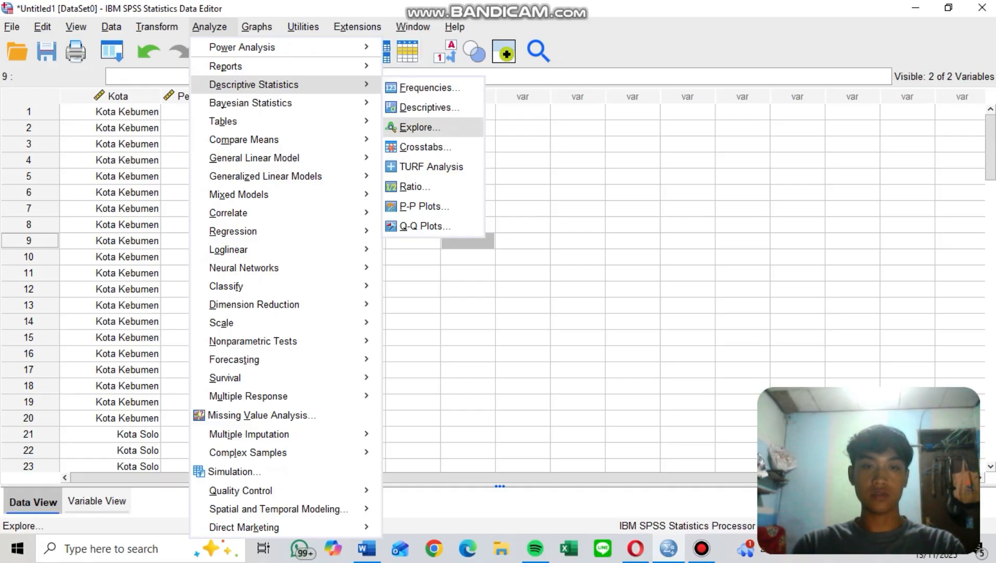
left_click(416, 127)
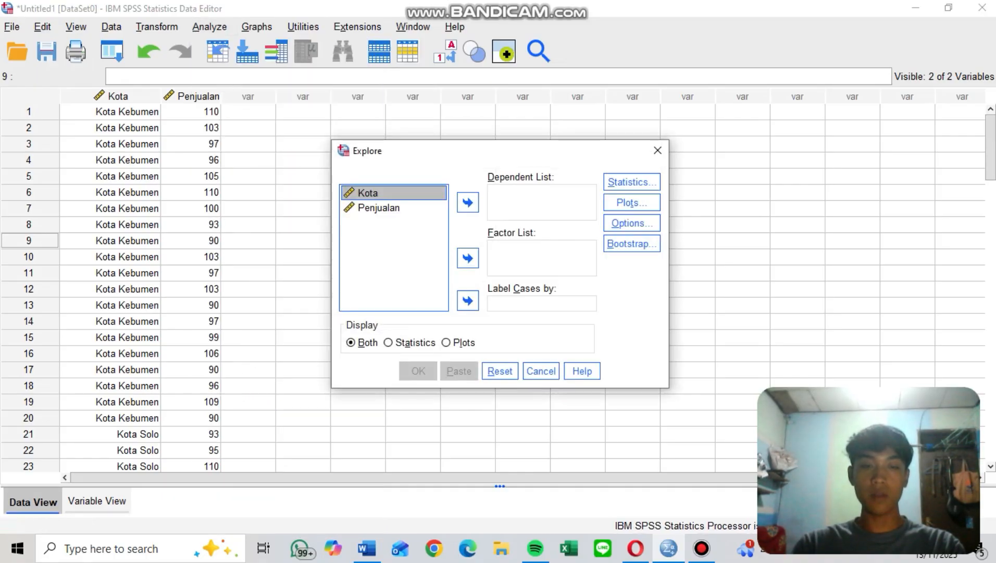
left_click(379, 208)
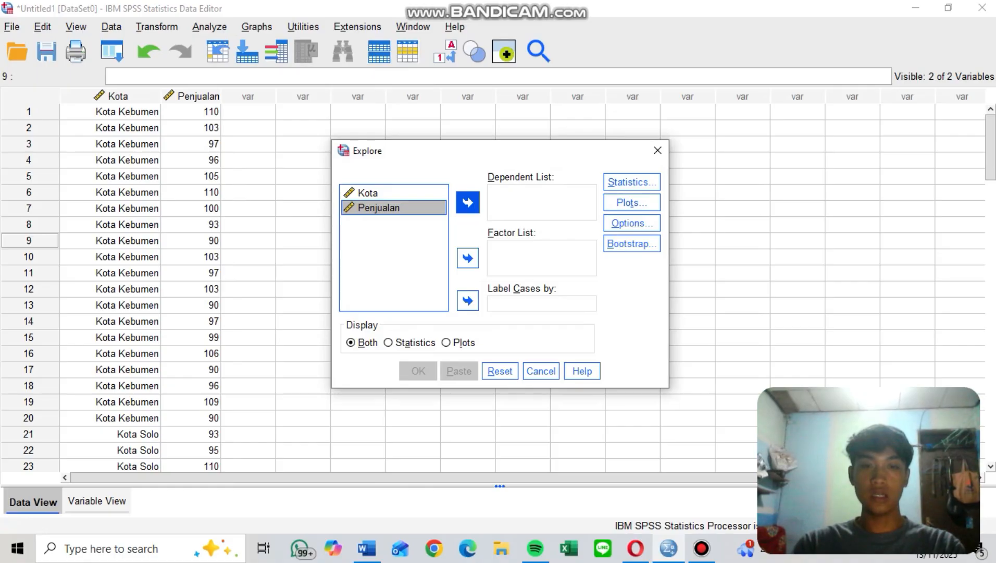
left_click(467, 202)
left_click(368, 193)
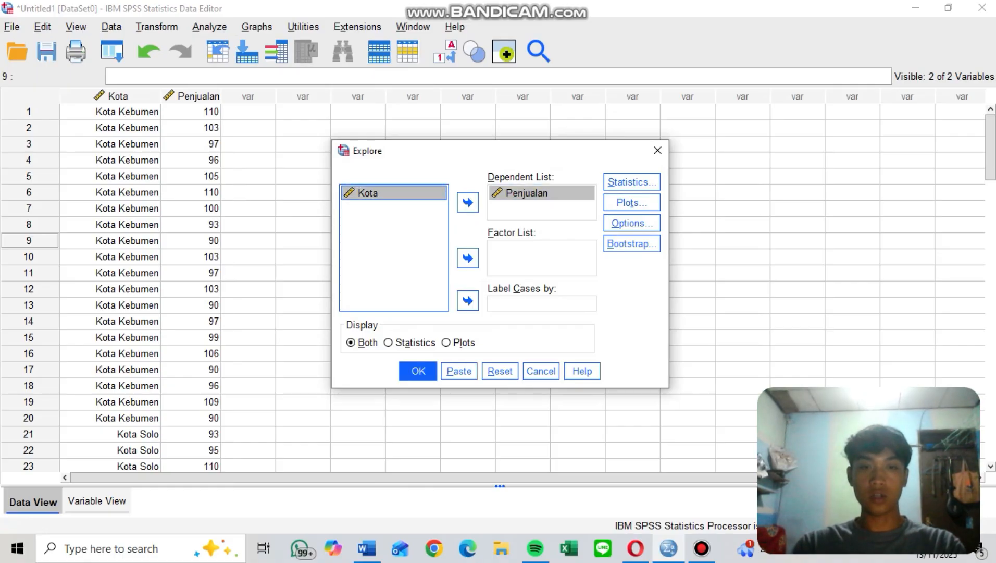
left_click(468, 258)
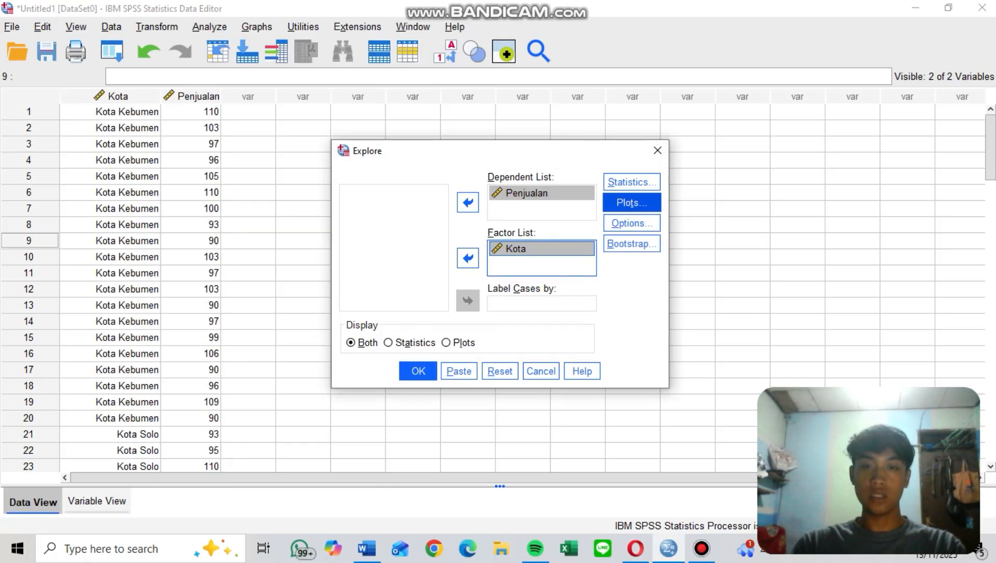
Enable normality plots with tests for the Explore analysis and run it.
left_click(631, 202)
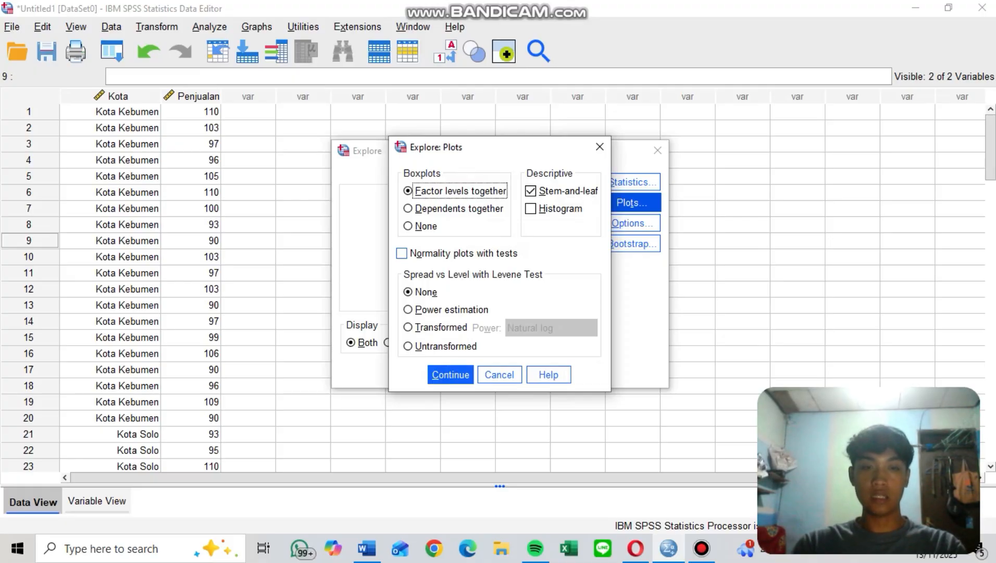
left_click(401, 253)
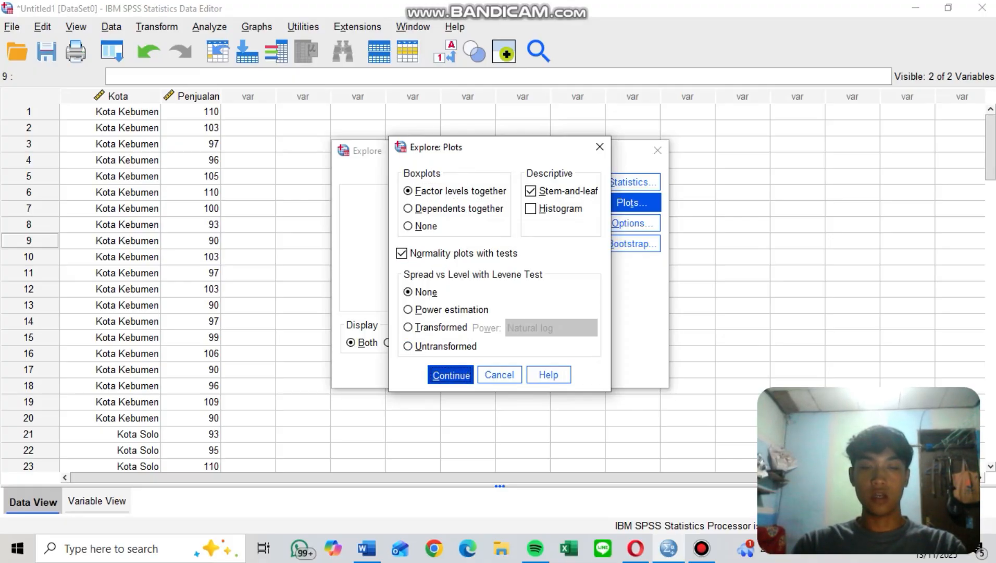
left_click(450, 375)
left_click(419, 369)
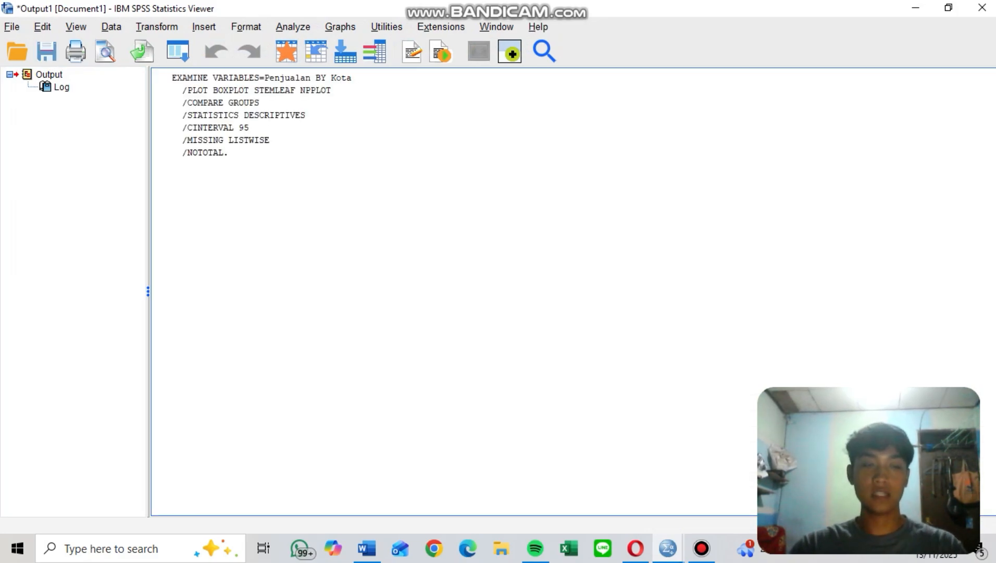
Find the Tests of Normality table in the output and copy it as an image.
scroll(386, 291, "down", 10)
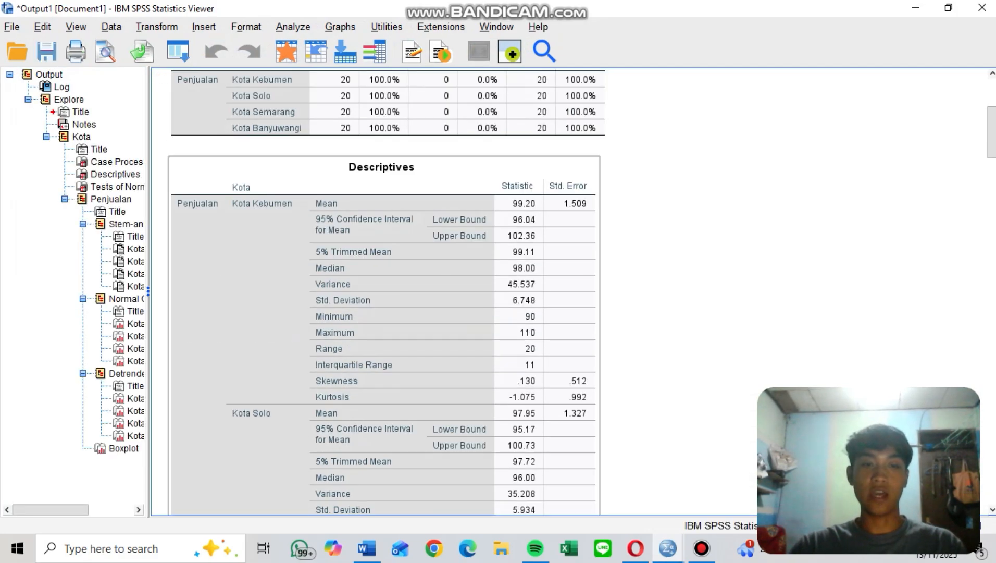
scroll(385, 292, "down", 8)
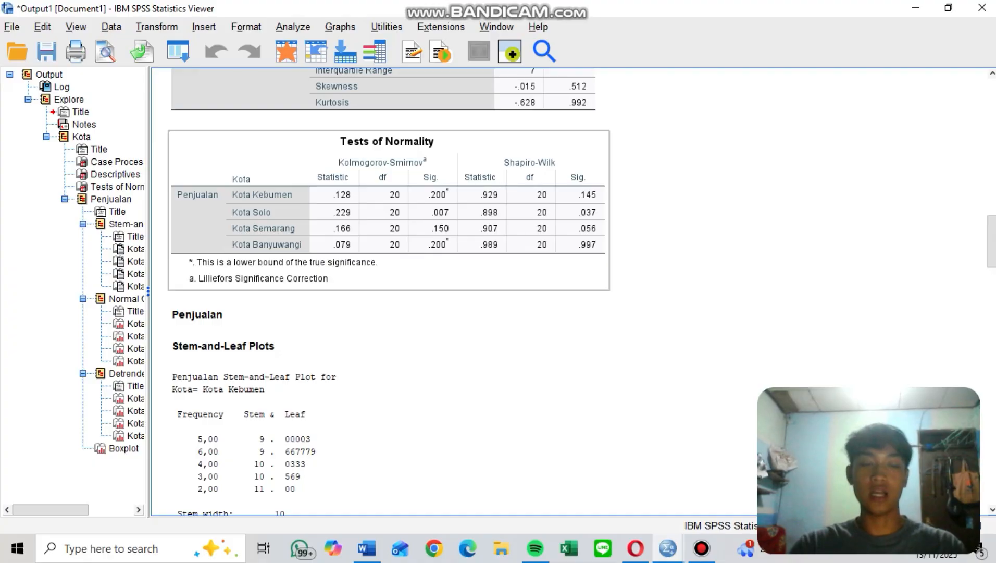
right_click(366, 205)
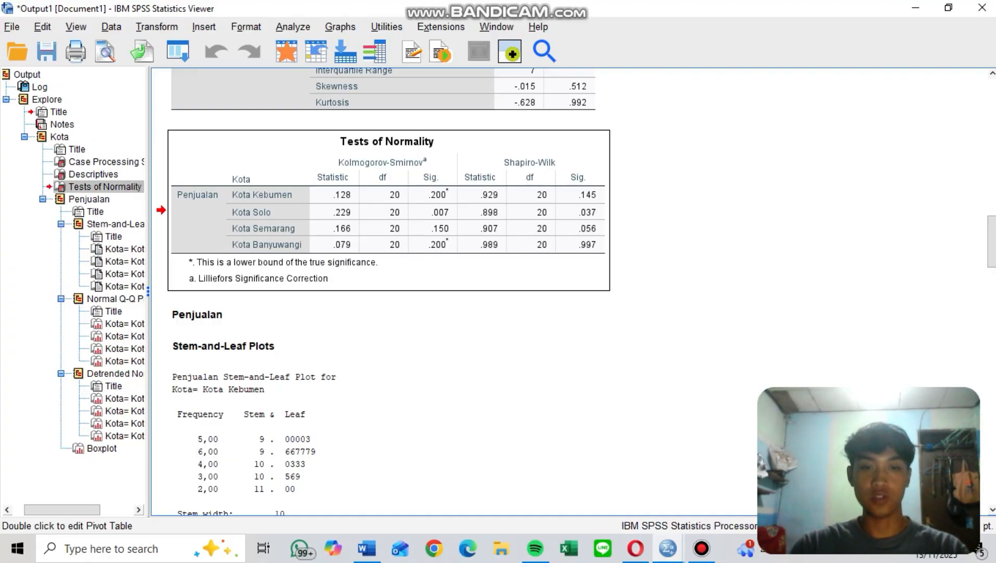
mouse_move(391, 252)
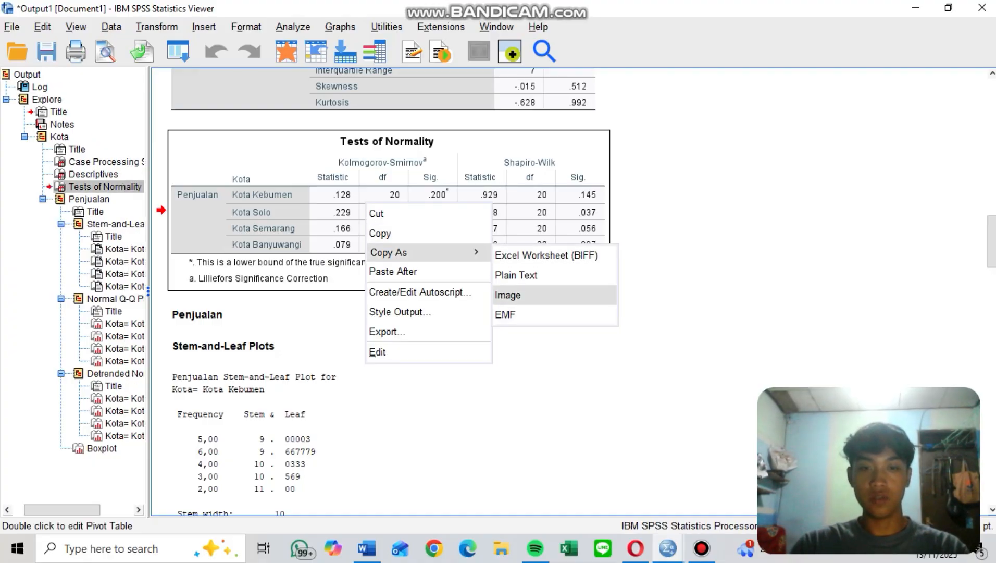
left_click(508, 294)
Switch to the Word document UntukPresentAKBS and paste the copied normality table on a new line after the final Interpretasi paragraph.
key("alt+Tab")
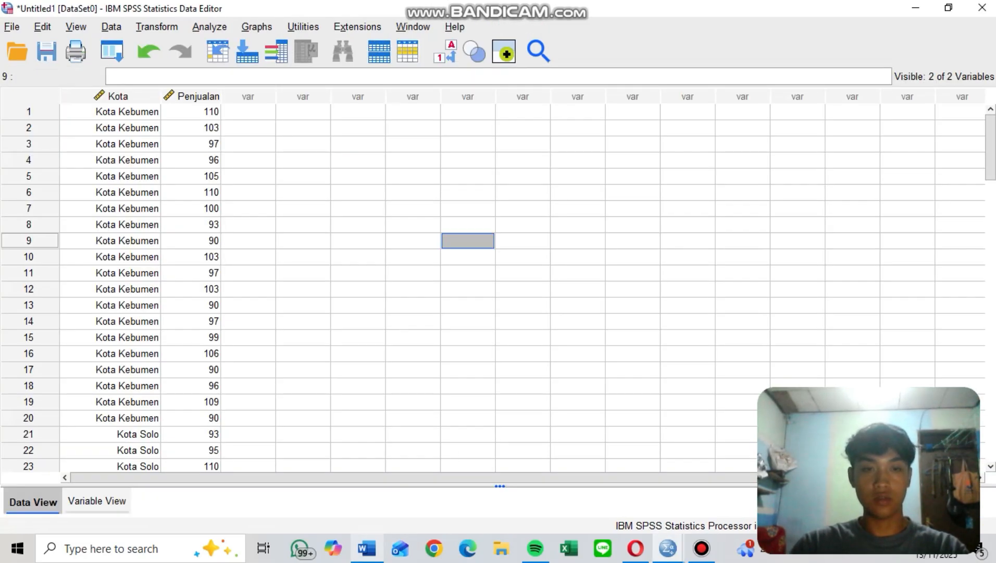
key("alt+Tab")
left_click(367, 548)
scroll(494, 313, "down", 3)
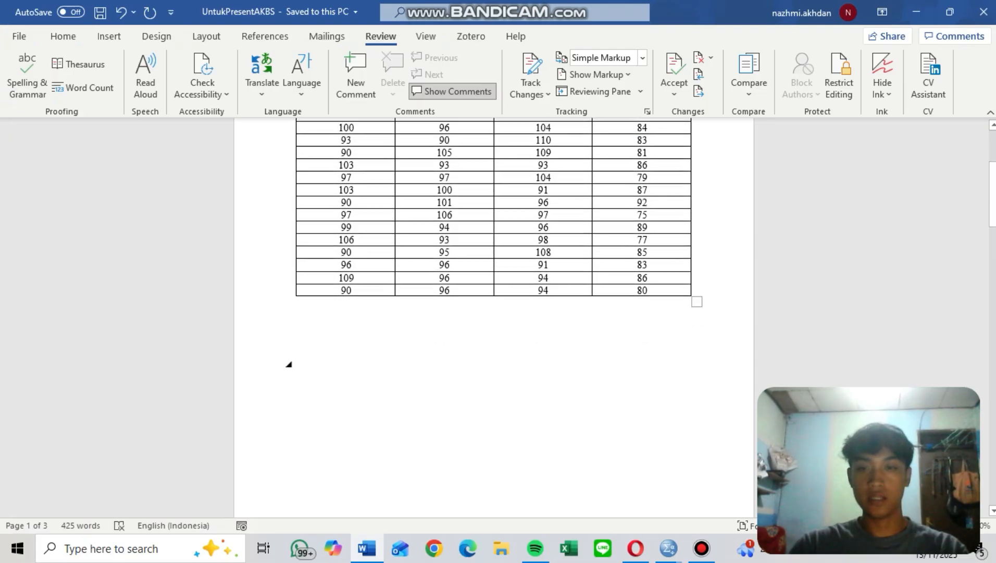
scroll(494, 312, "down", 3)
left_click_drag(992, 222, 992, 473)
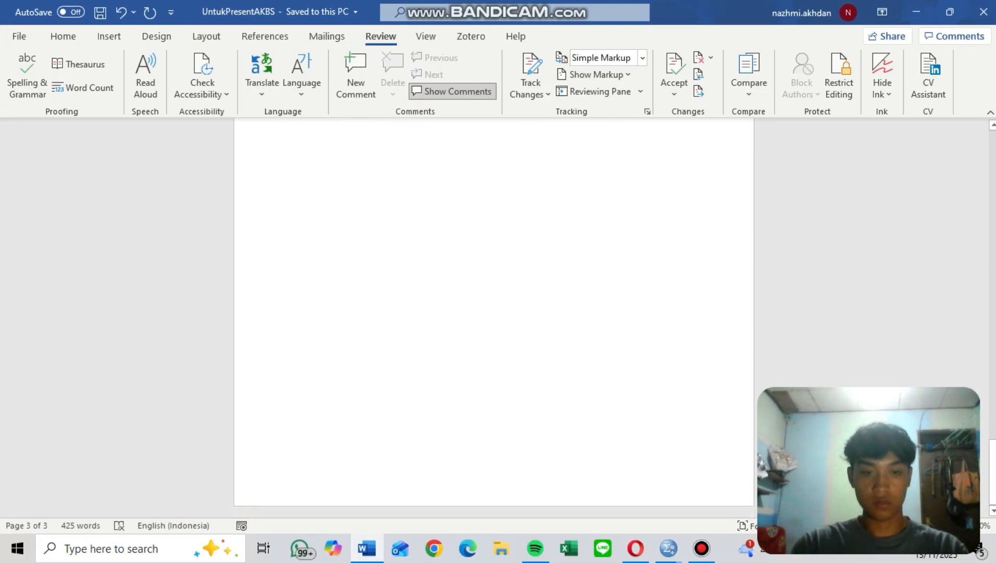
key("Return")
key("BackSpace")
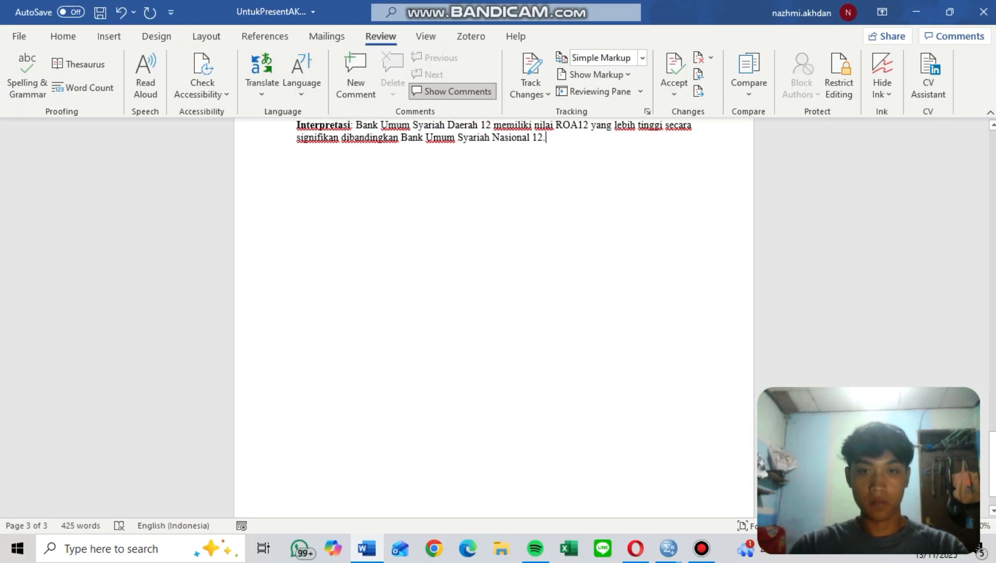
key("Return")
key("ctrl+v")
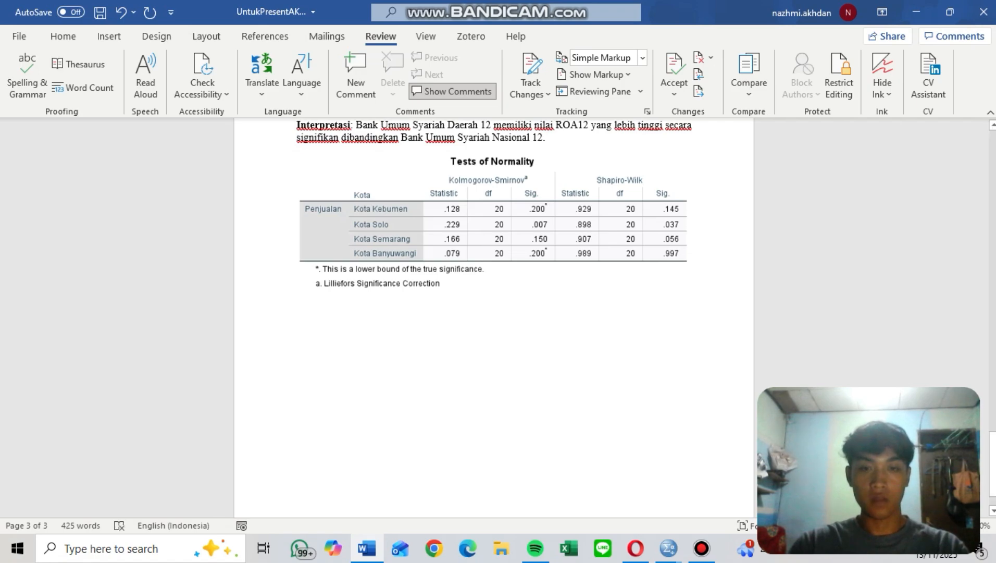
Insert a blank line between the Interpretasi paragraph and the pasted Tests of Normality image.
key("shift+Left")
key("Left")
key("Return")
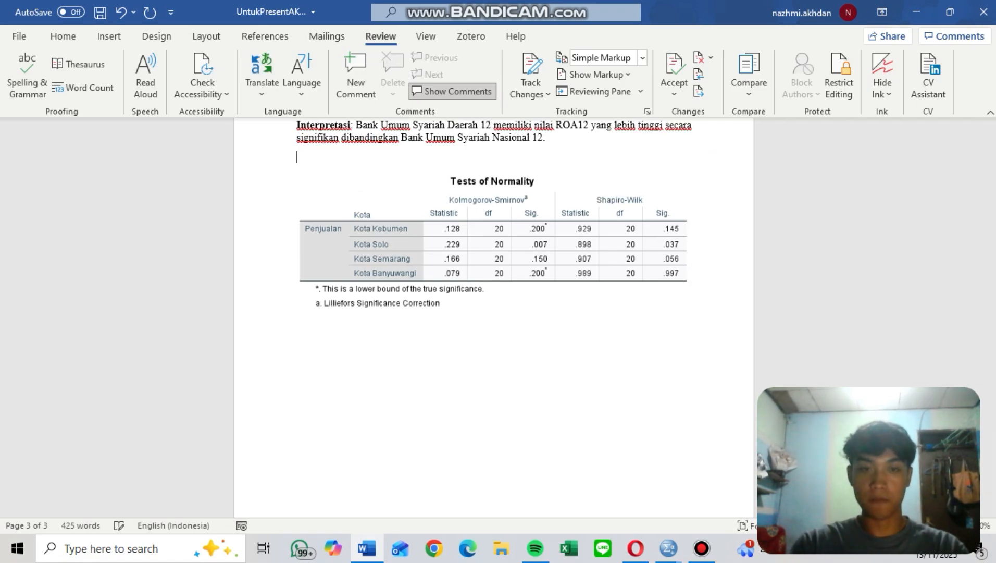
key("shift+Right")
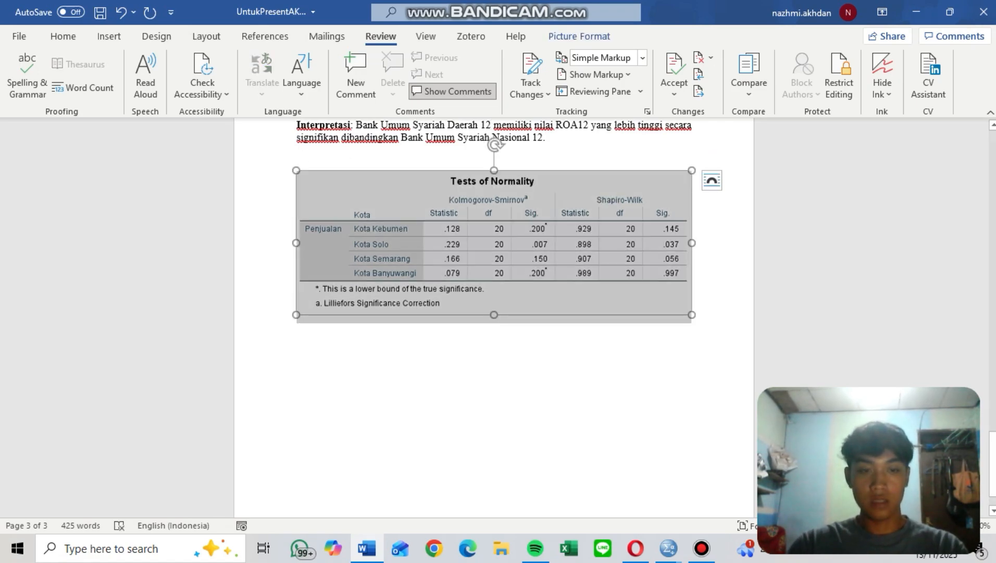
key("Right")
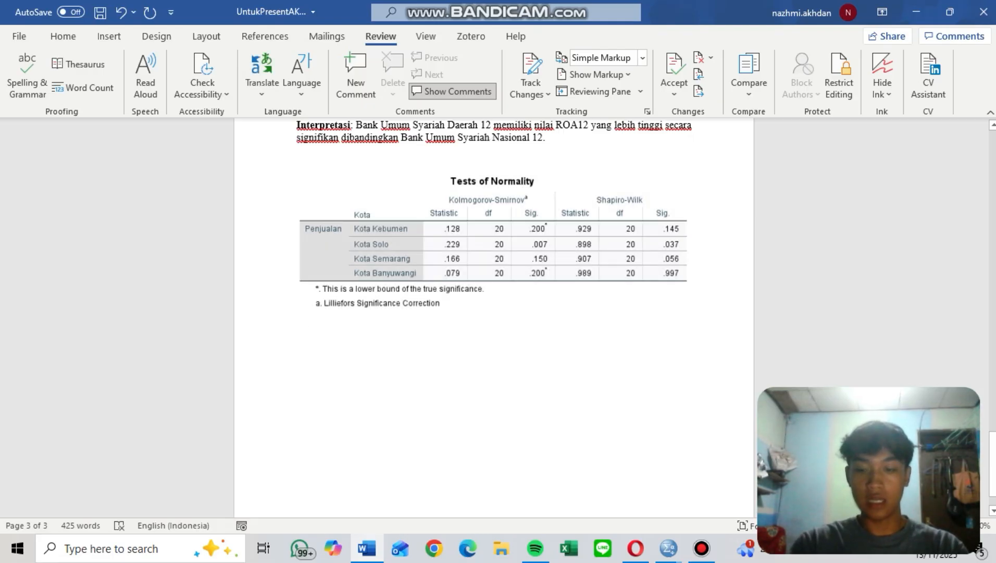
Write the conclusion "Kota Kebumen (Berdistribusi Normal)" on a new line below the normality table.
key("Return")
type("Kota ")
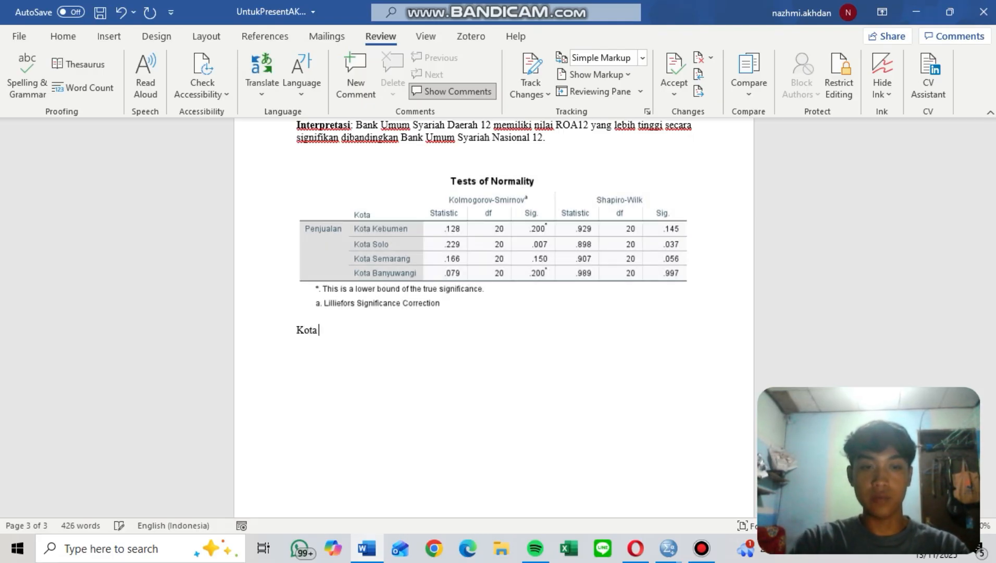
type("Kebumen")
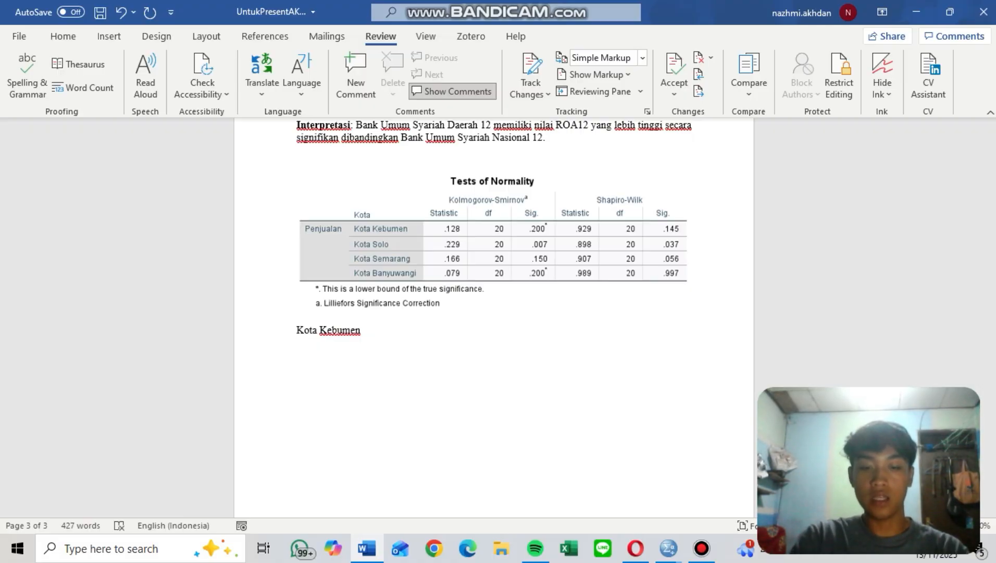
type("(Bers")
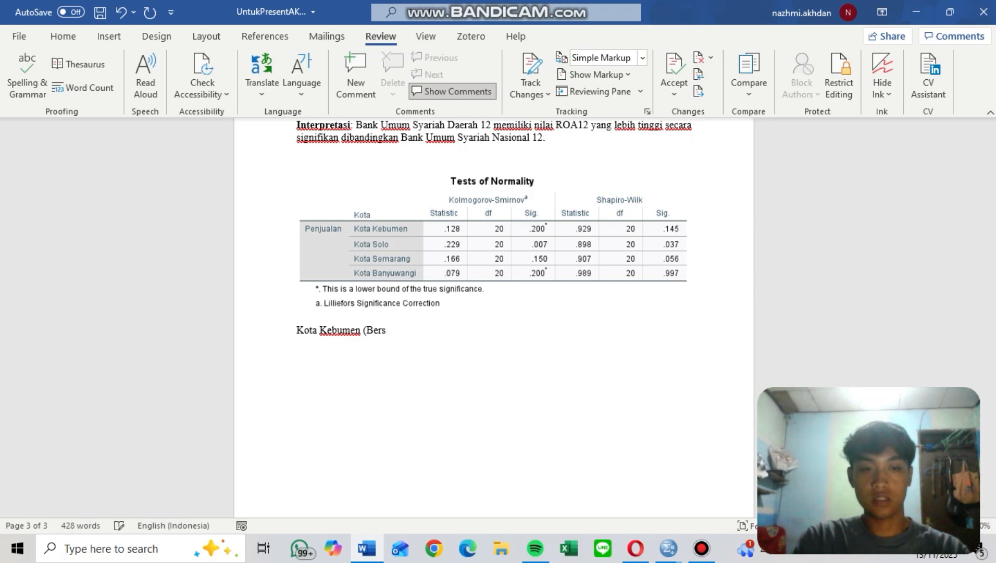
key("BackSpace")
type("dis")
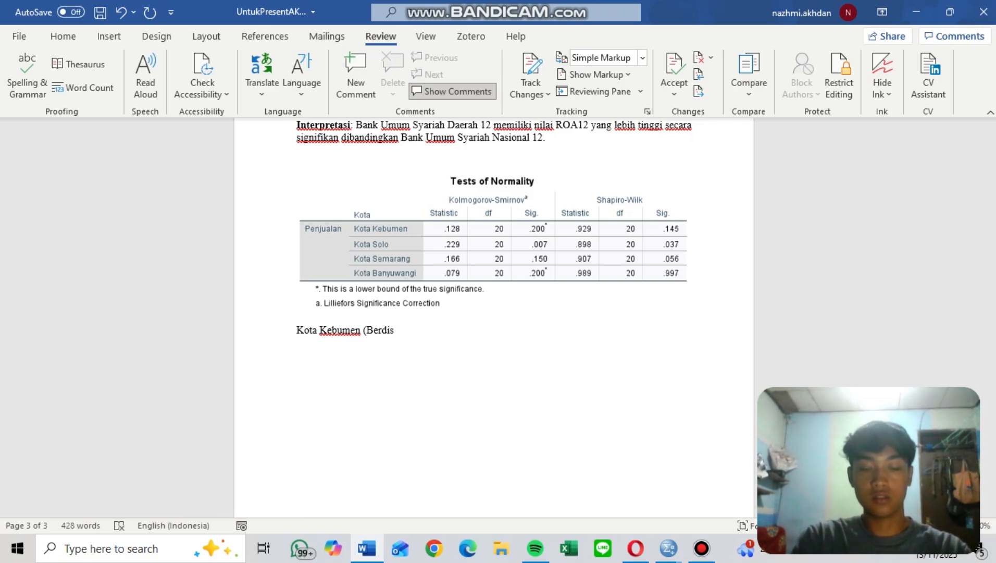
type("tribusi Norm")
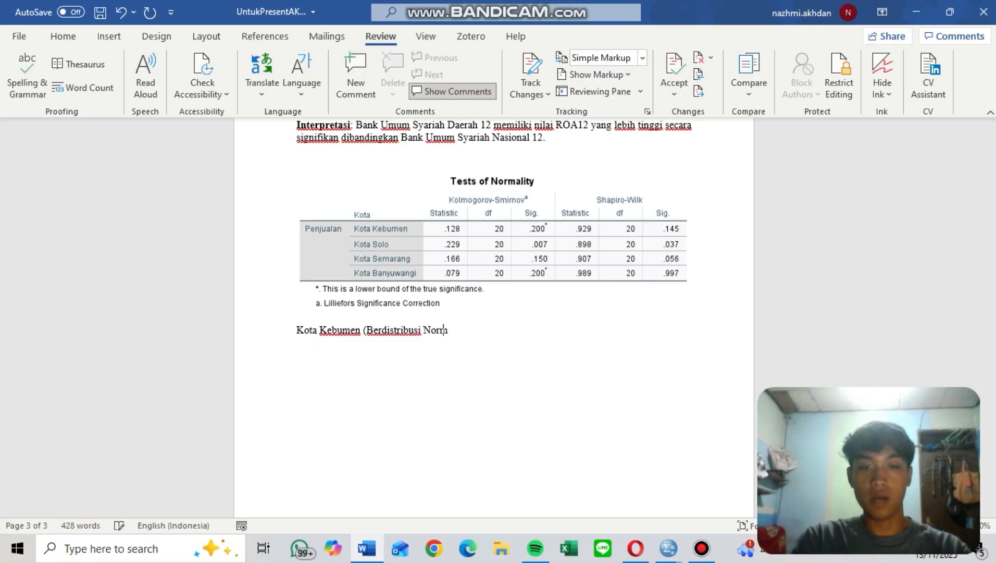
type("al)")
Add the conclusion "Kota Solo (Berdistribusi Tidak Normal)" on a new line below the Kota Kebumen line.
key("Return")
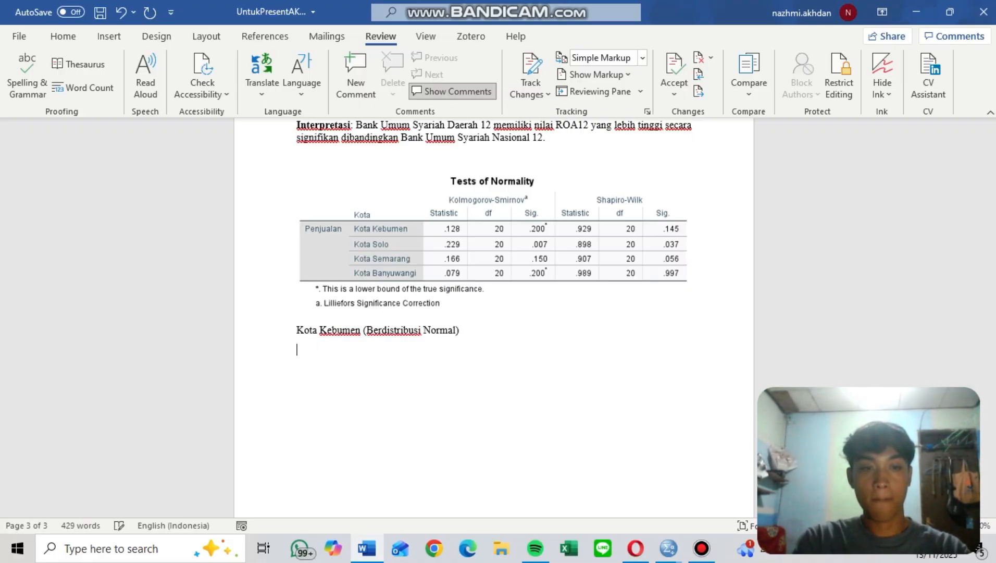
type("Kota ")
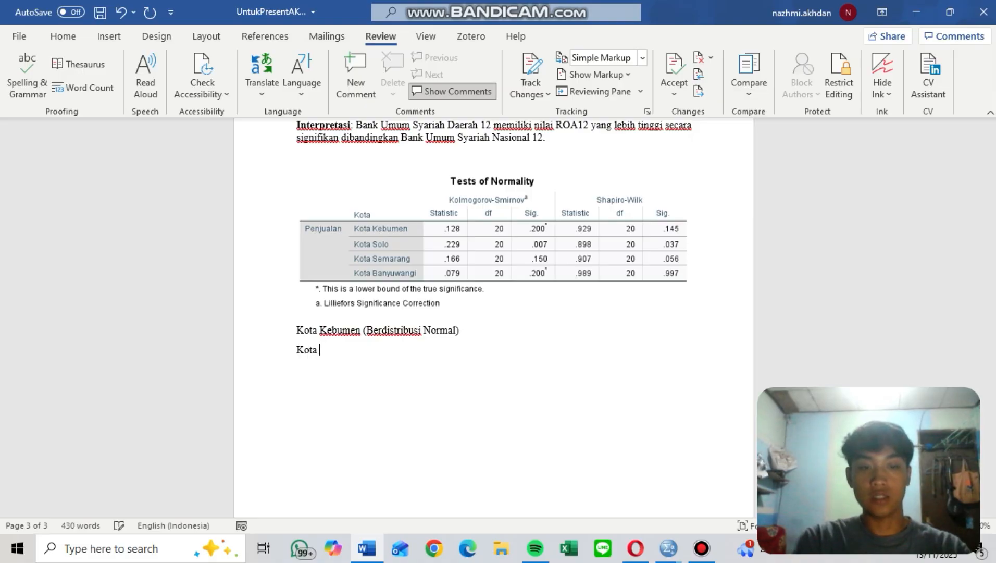
type("Solo")
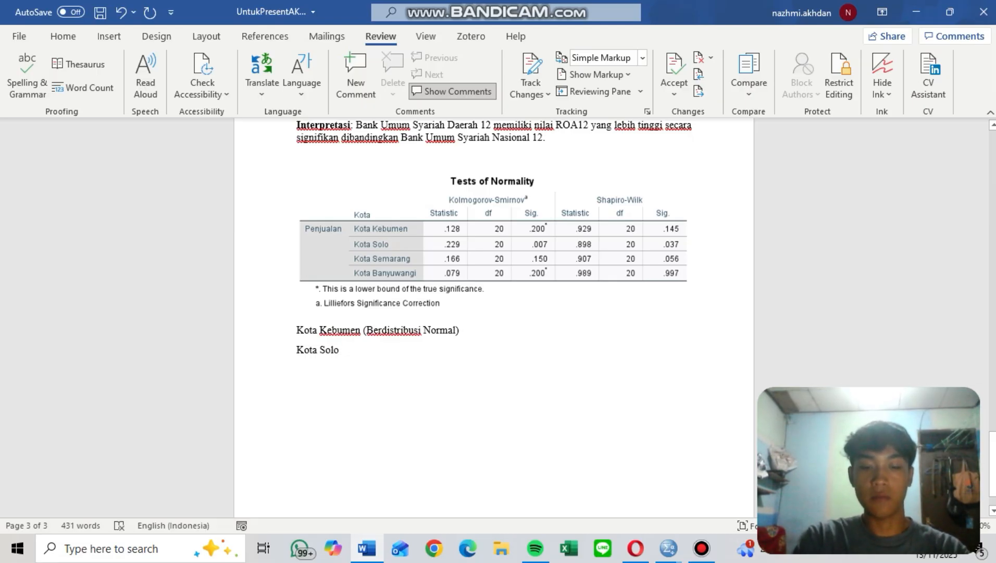
type("(Be")
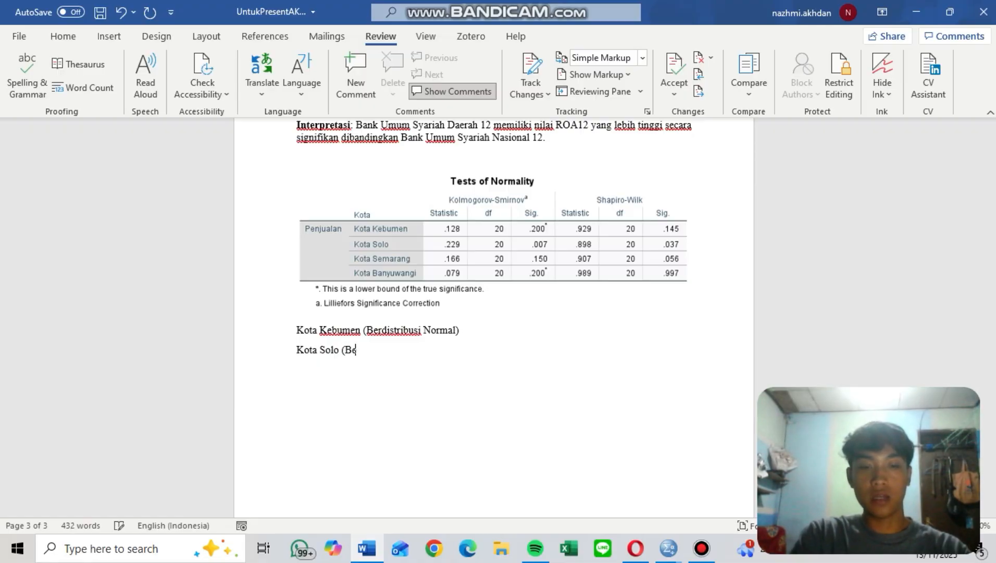
type("rdistri")
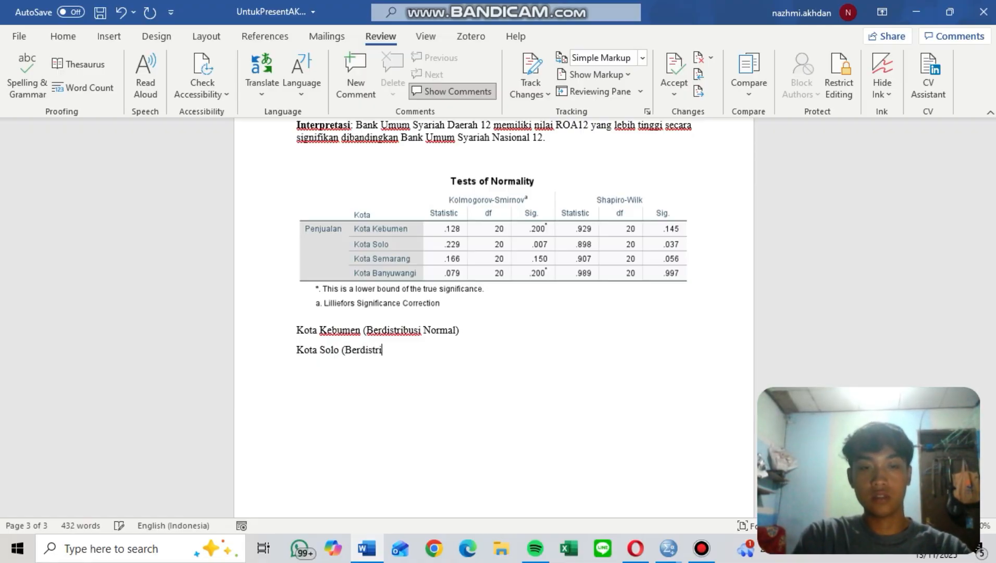
type("busi Ti")
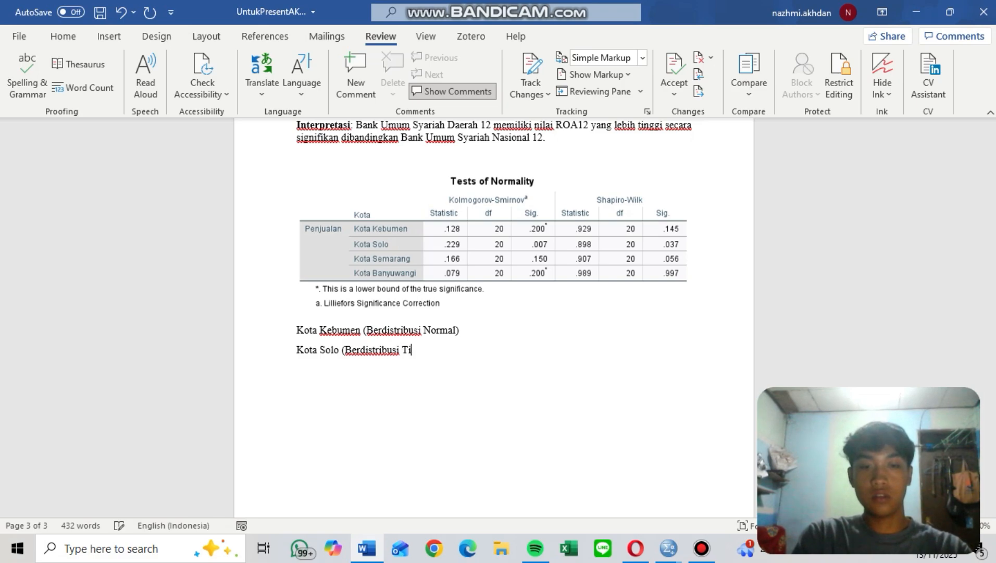
type("dak Nor")
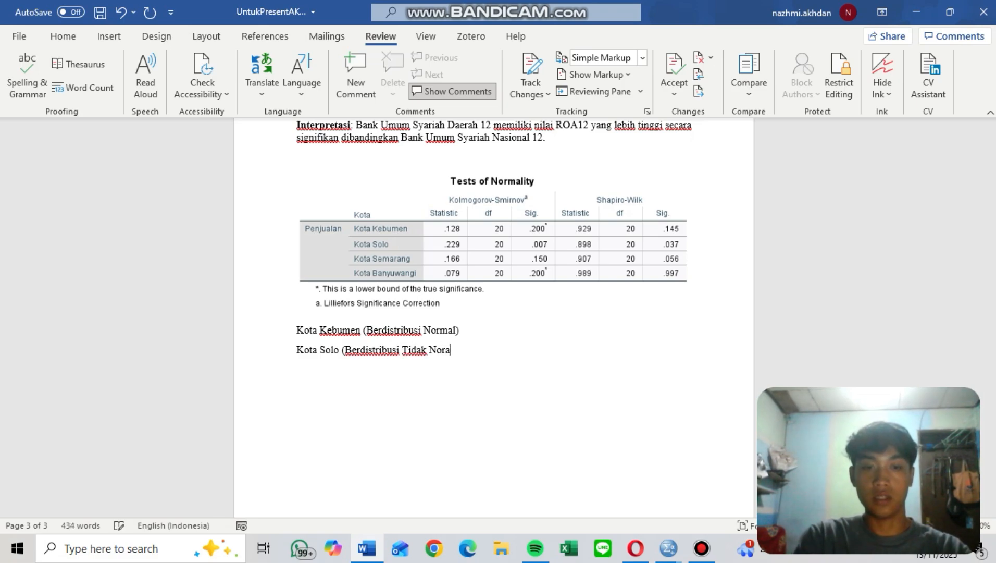
type("mal)")
Add the conclusion "Kota Semarang (Berrdistribusi Normal)" on a new line below the Kota Solo line.
key("Return")
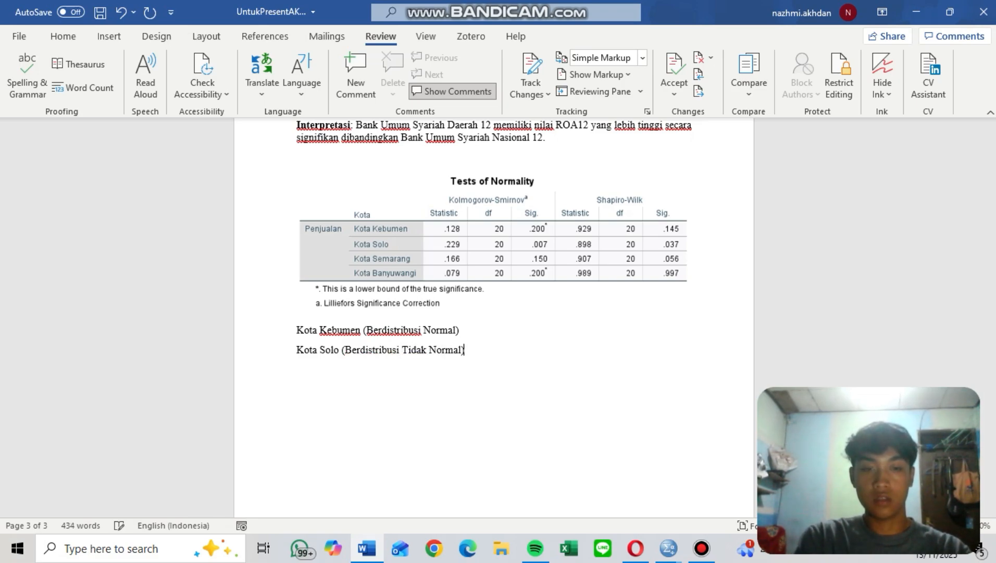
type("KOta")
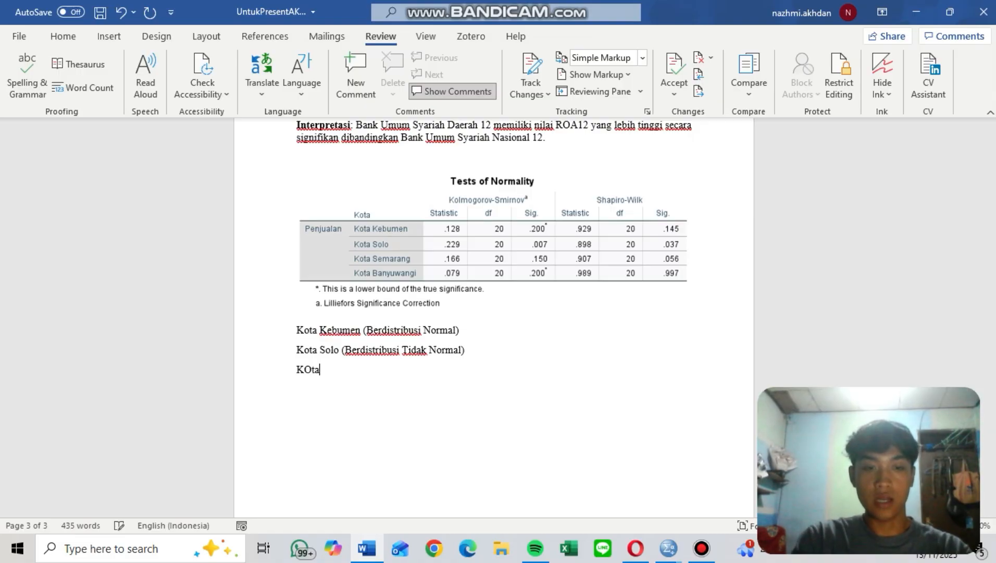
key("BackSpace")
key("BackSpace")
key("BackSpace")
type("ota")
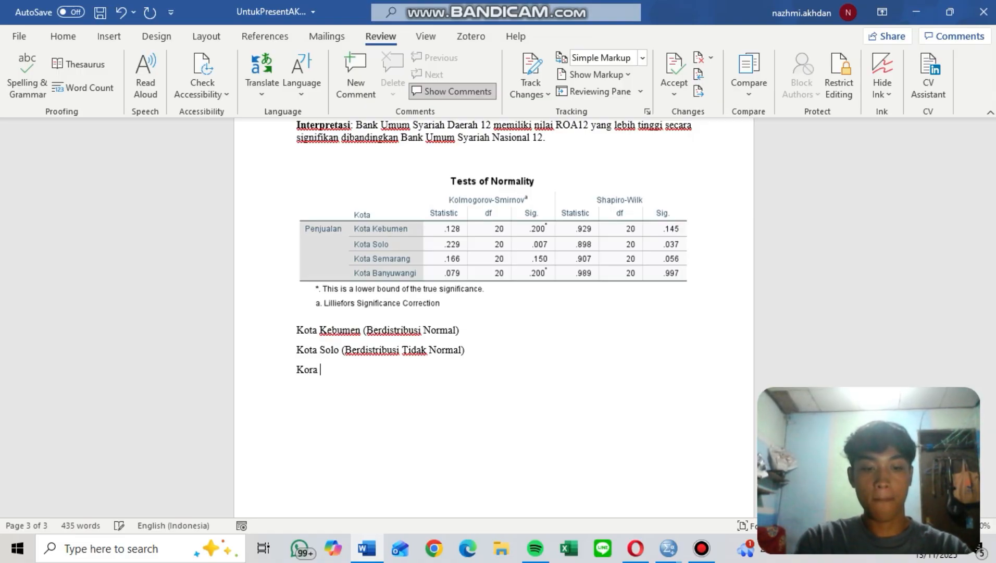
key("BackSpace")
type("a S")
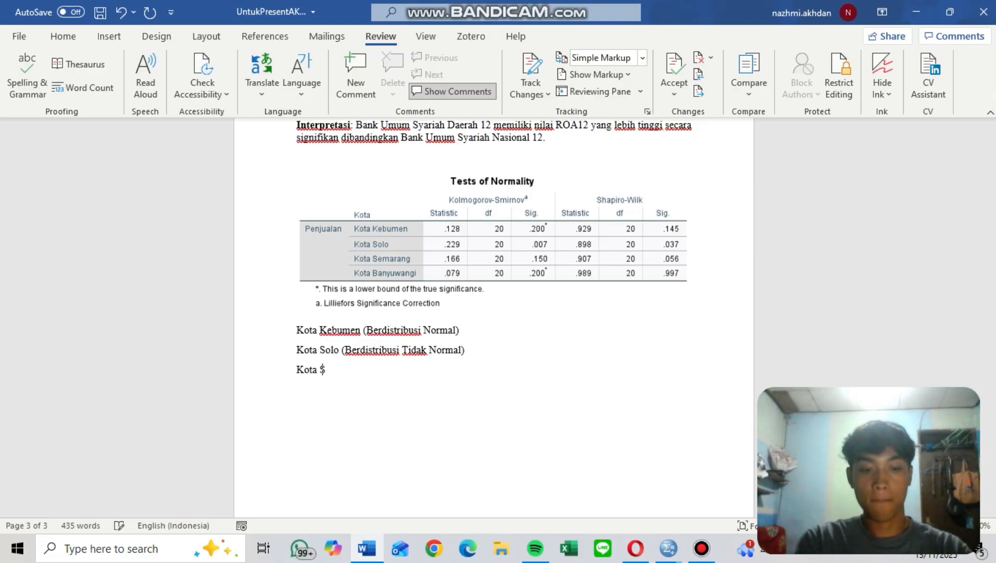
type("emarang ")
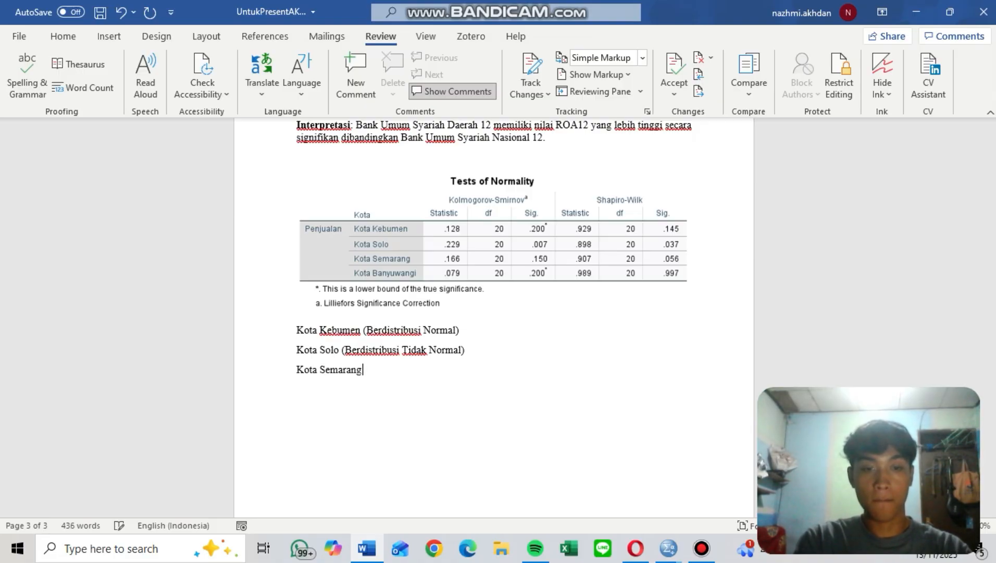
type("(")
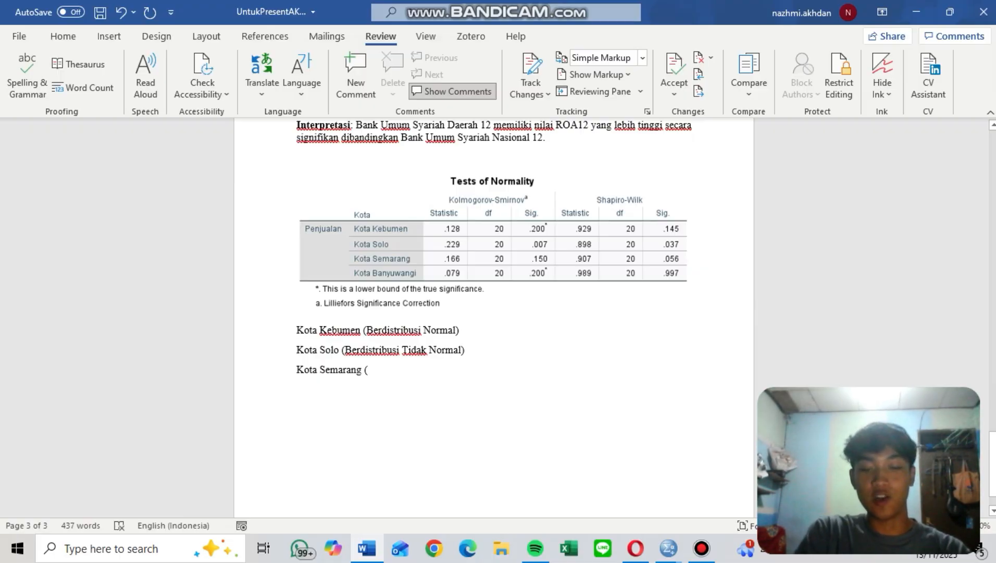
type("Bers")
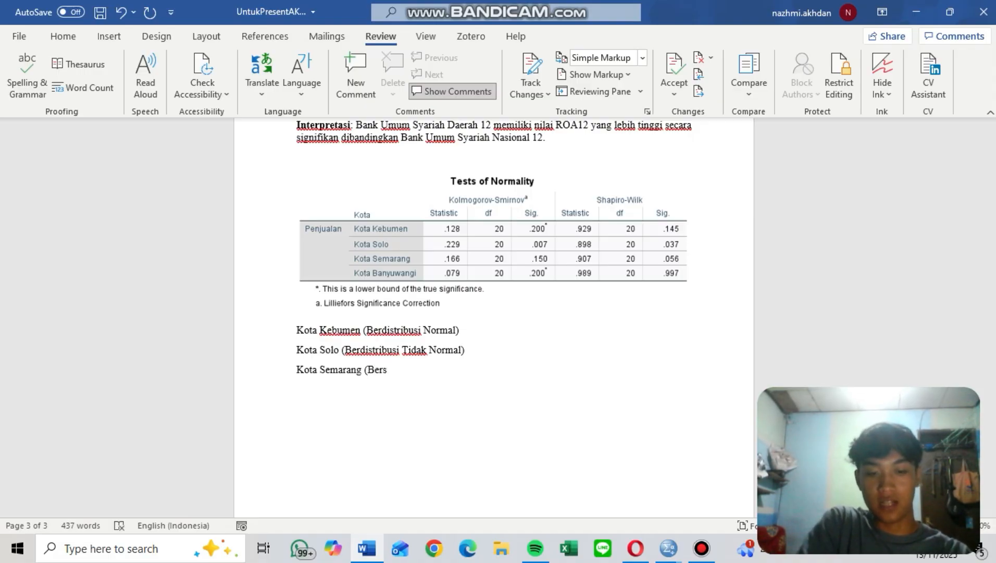
key("BackSpace")
type("r")
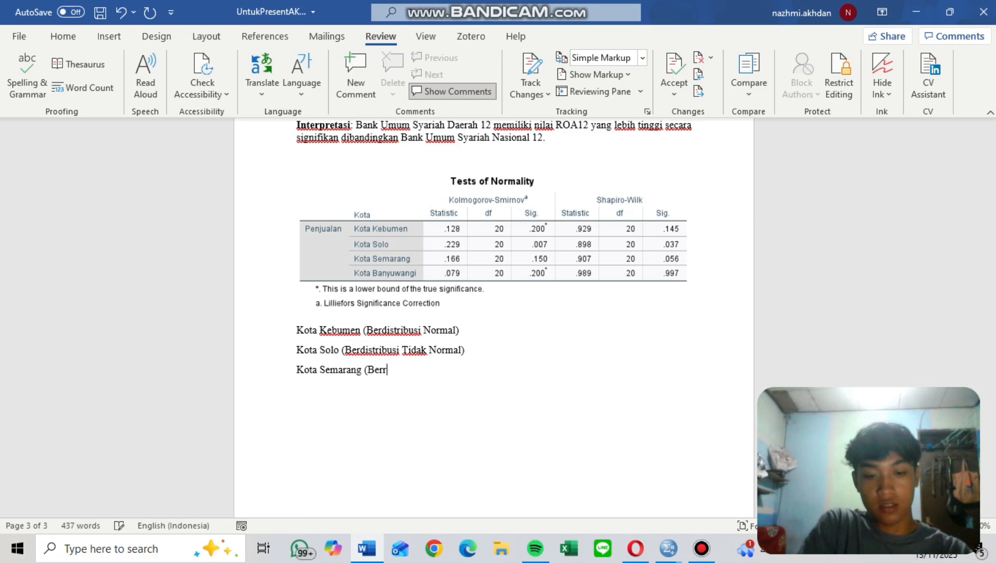
type("distri")
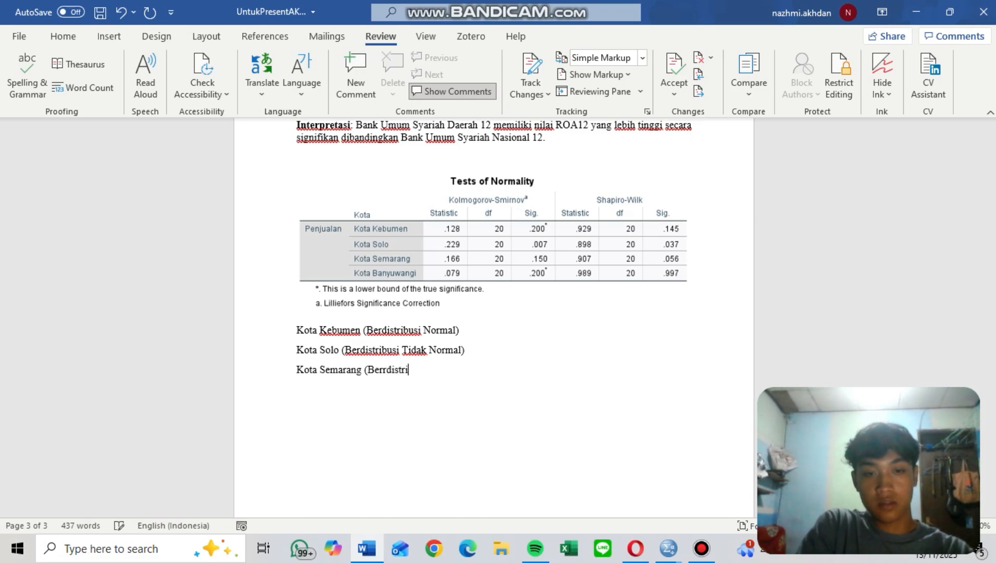
type("busi Normal)")
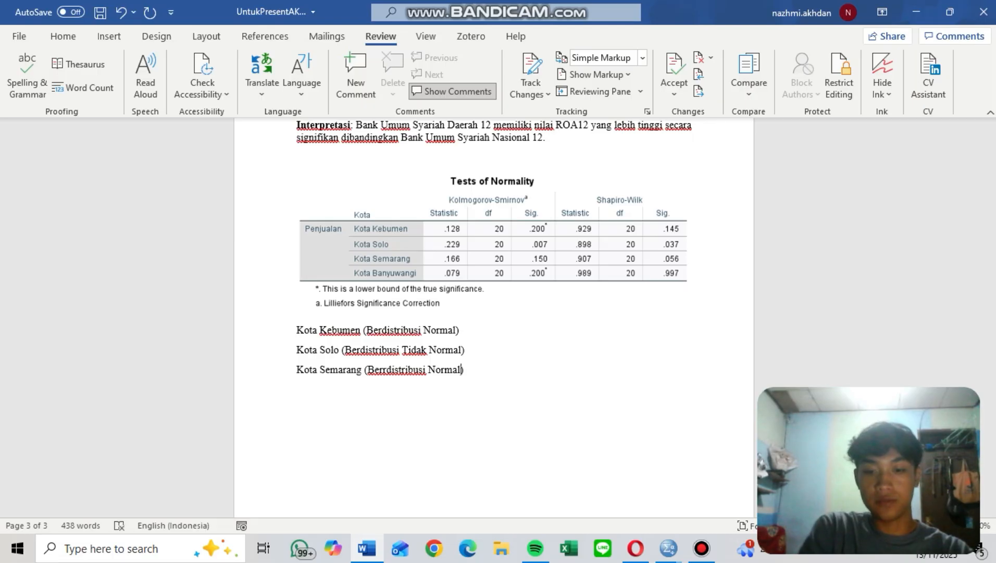
Add the conclusion "Kota Banyuwangi (Berdistribusi Normal)" below the Kota Semarang line, followed by empty space.
key("Return")
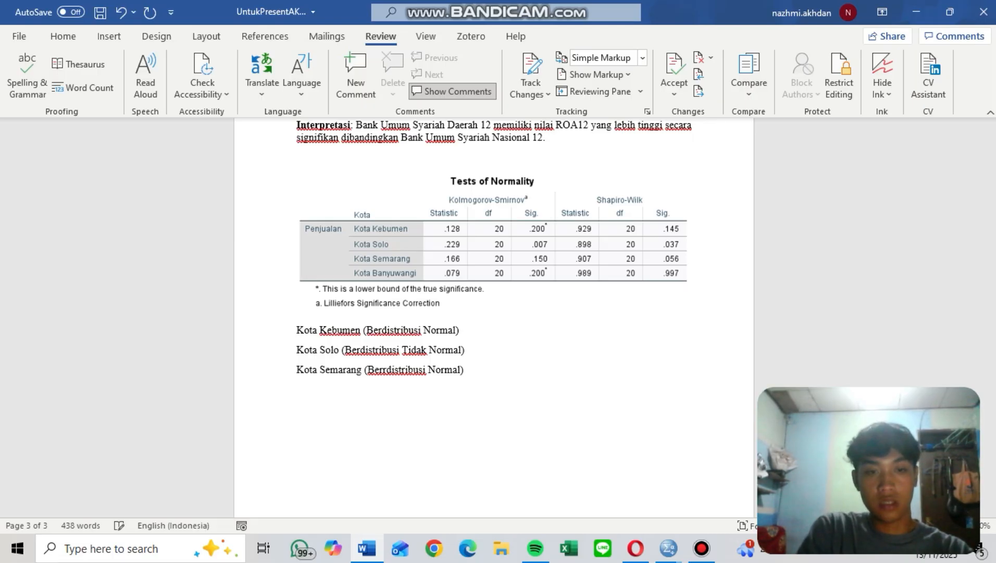
type("Kota Ba")
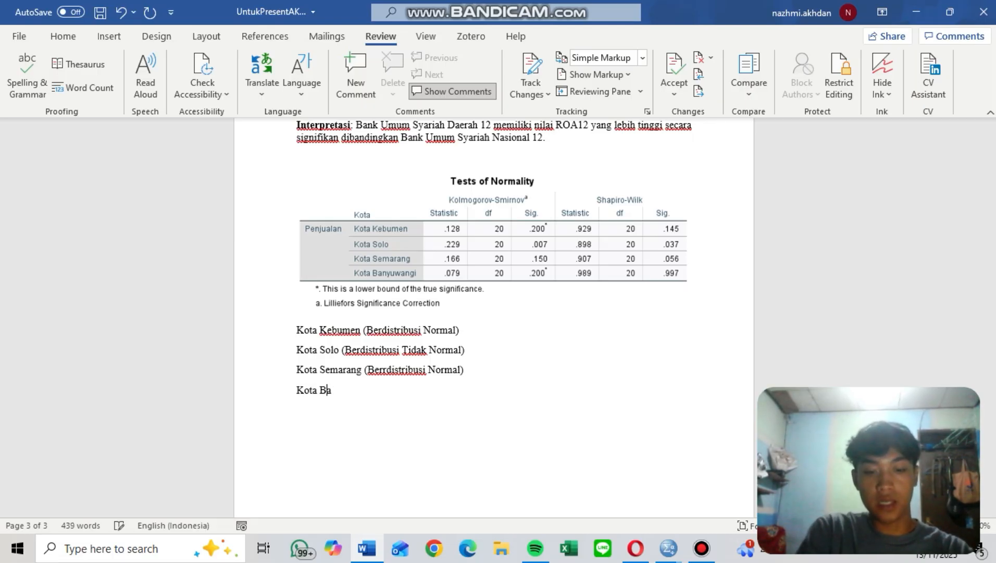
type("yu")
key("BackSpace")
key("BackSpace")
type("ny")
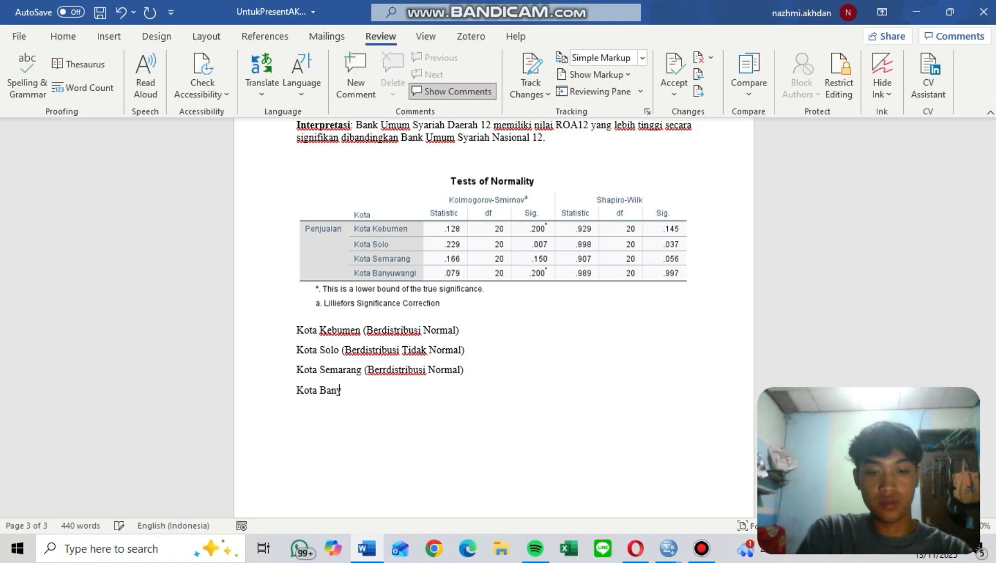
type("uwangi")
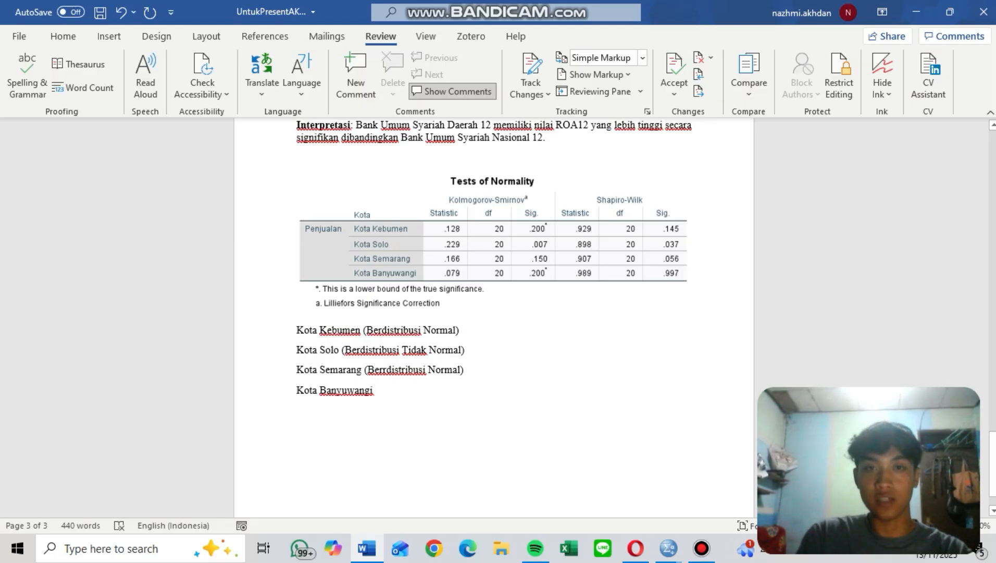
type("Berd")
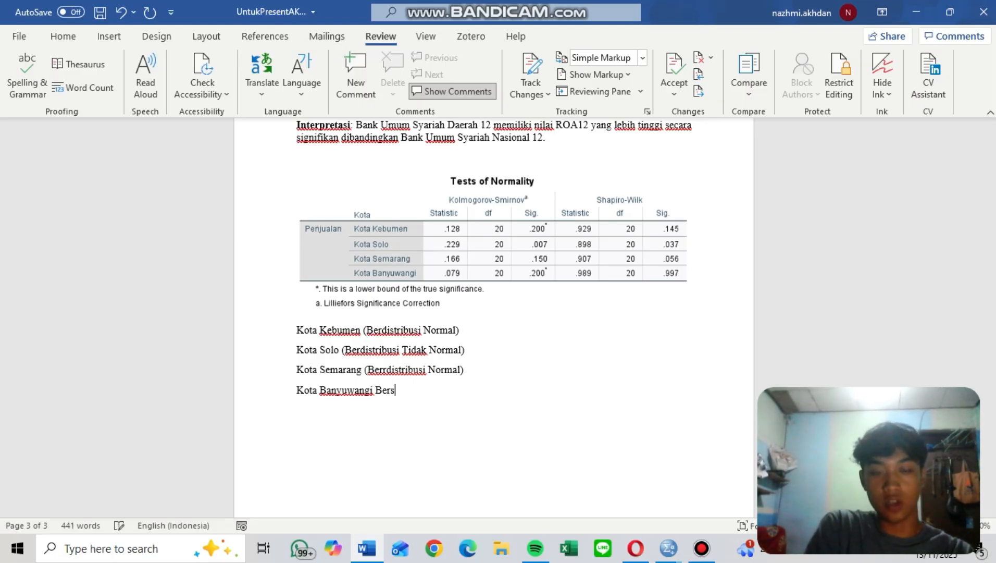
key("BackSpace")
key("BackSpace")
key("BackSpace")
key("BackSpace")
type("(")
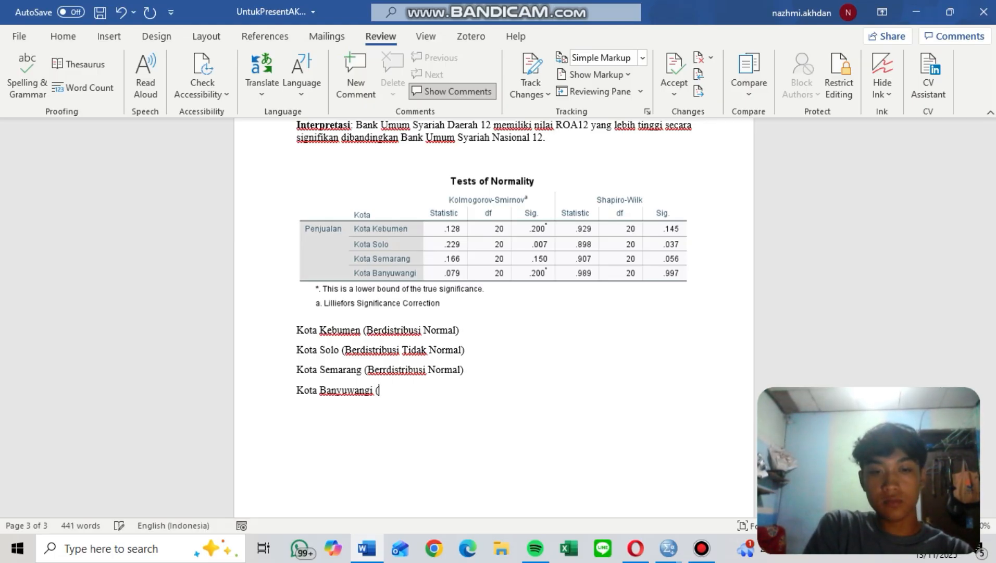
type("Berdist")
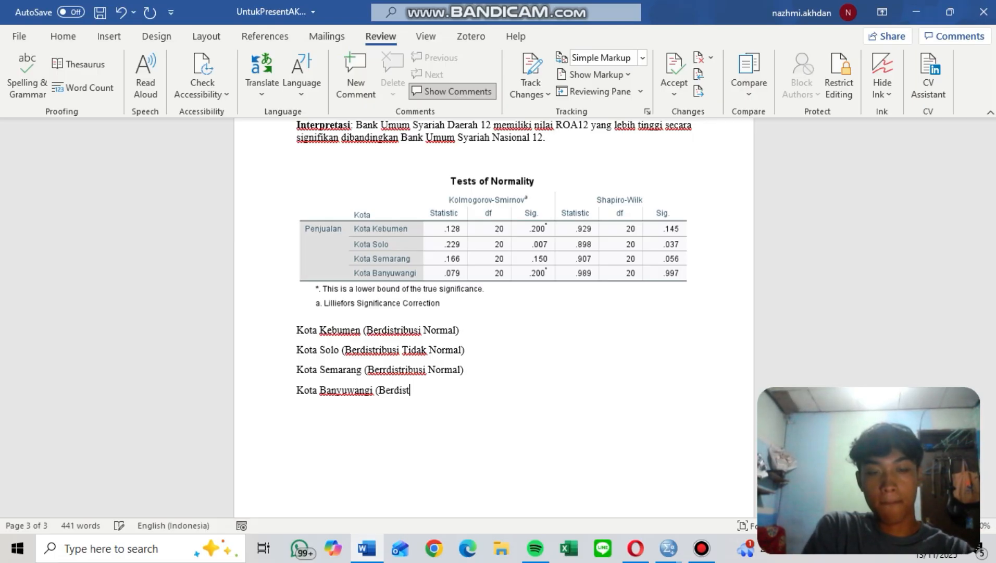
type("ribusi")
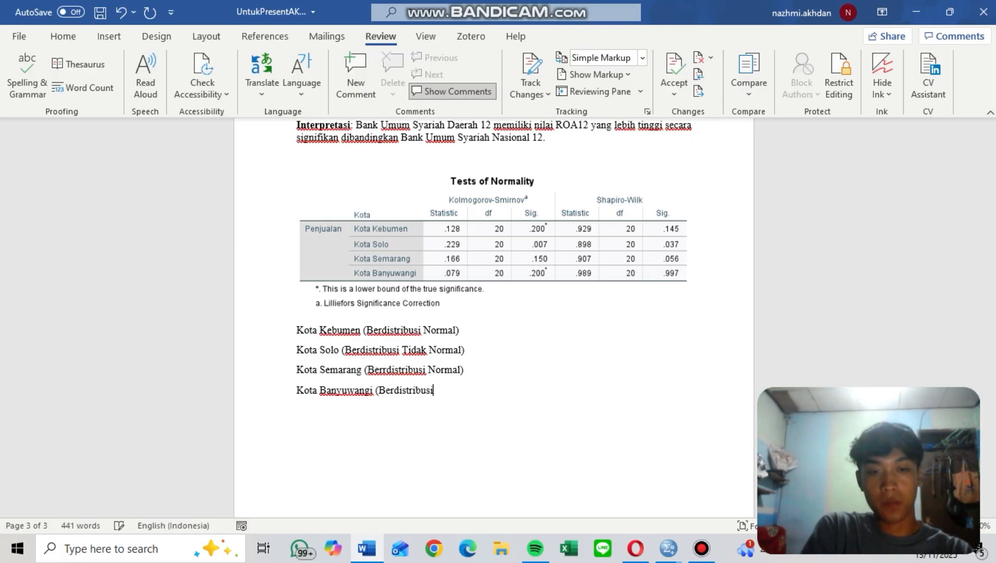
type(" Normal)")
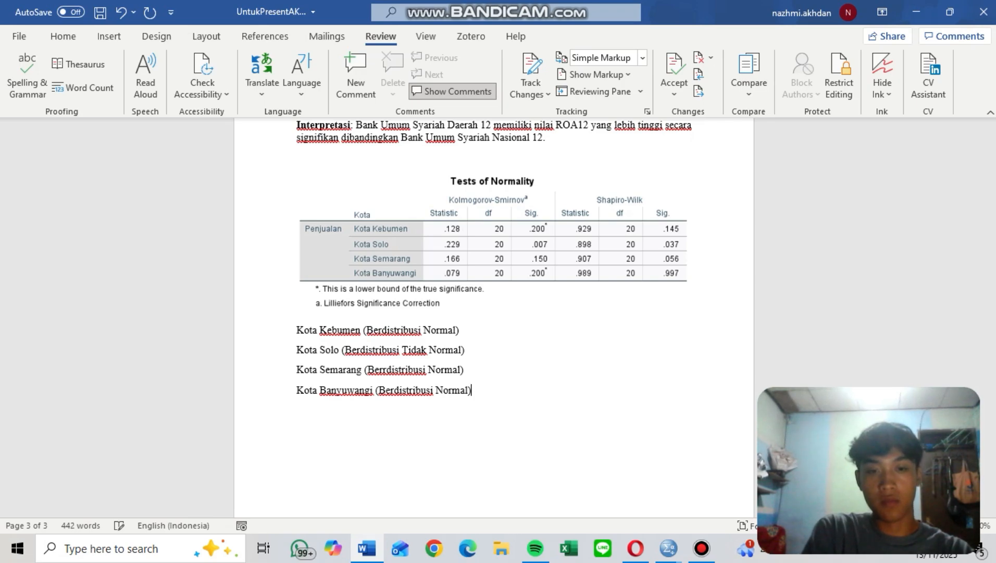
key("Return")
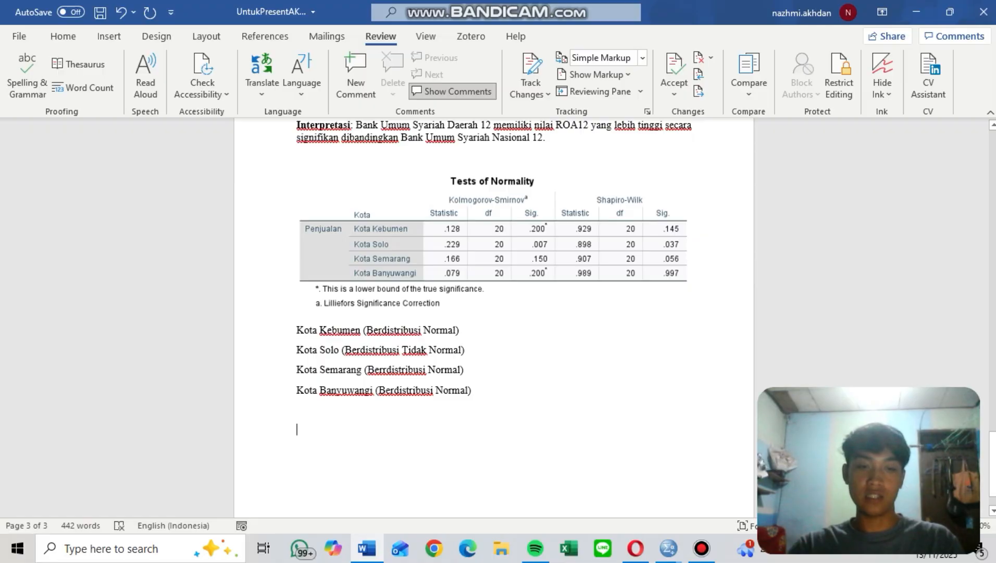
Highlight the whole "Kota Solo (Berdistribusi Tidak Normal)" line in yellow.
left_click_drag(306, 350, 469, 352)
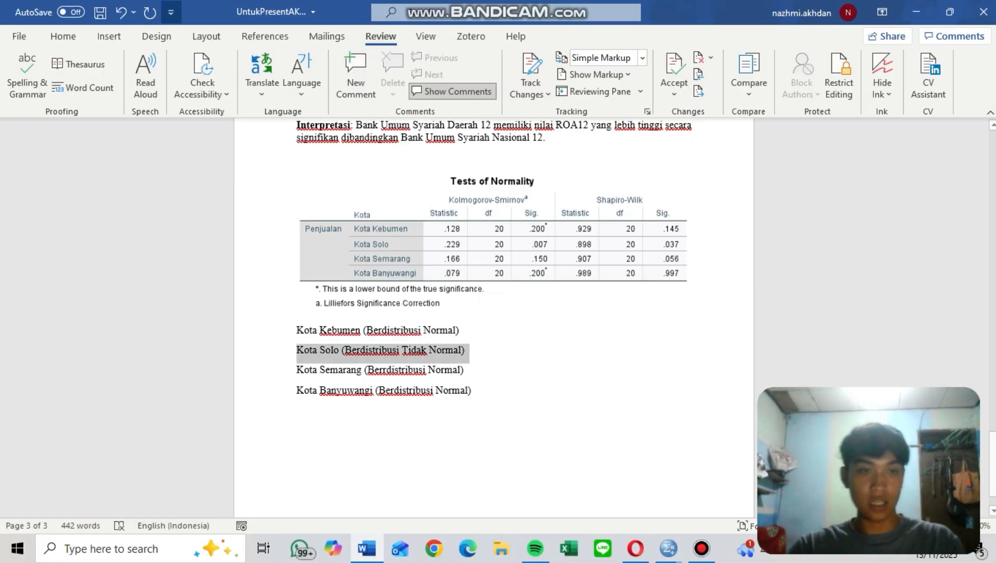
left_click(63, 36)
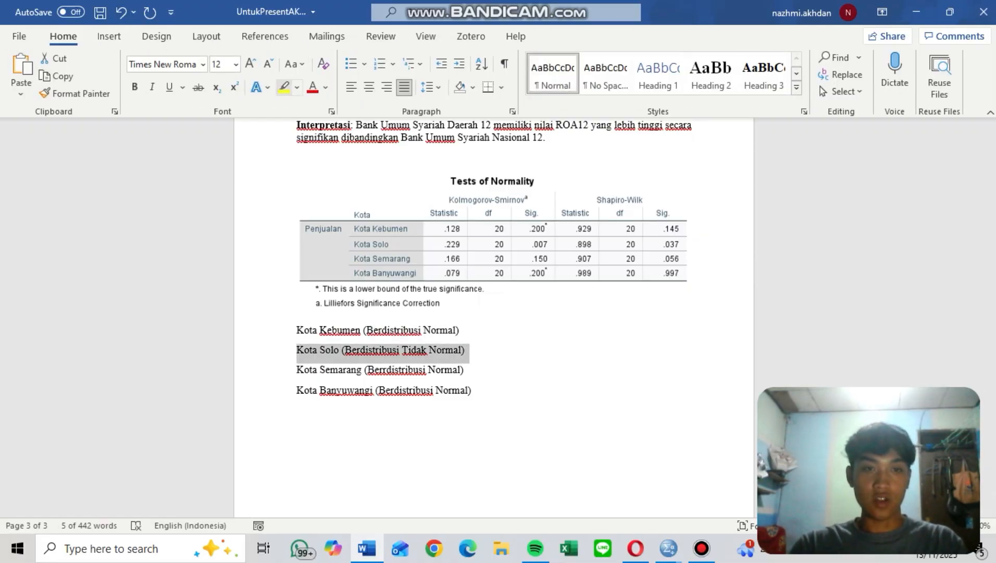
left_click(284, 87)
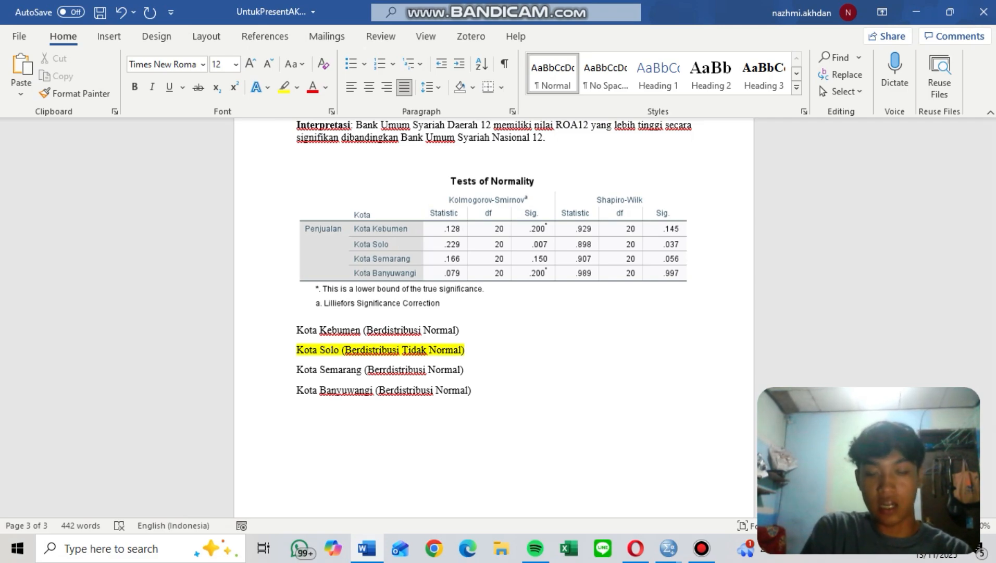
Switch to the SPSS Data Editor with the Kota and Penjualan data and open the legacy nonparametric K Independent Samples test.
key("alt+Tab")
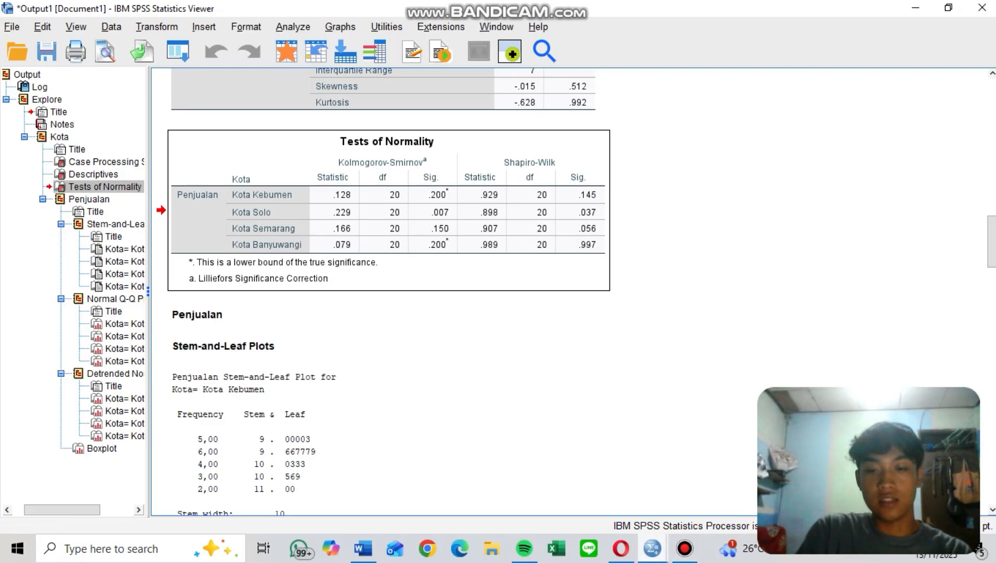
mouse_move(652, 549)
left_click(572, 483)
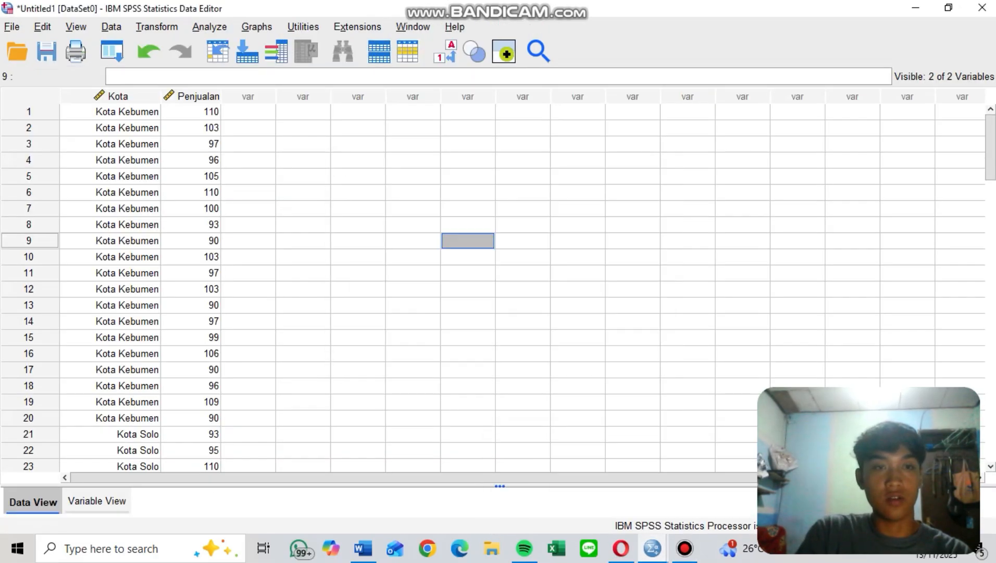
left_click(210, 27)
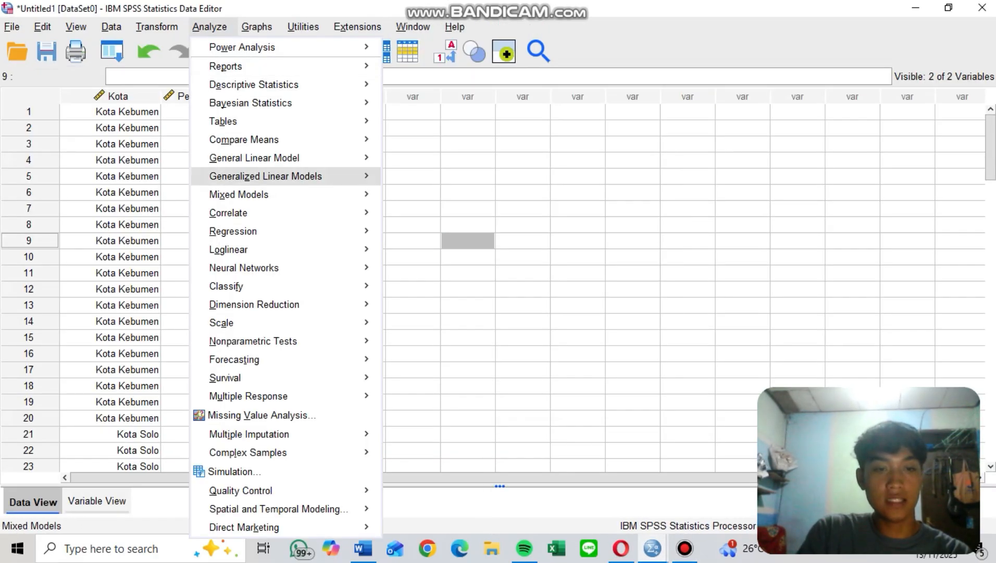
mouse_move(254, 341)
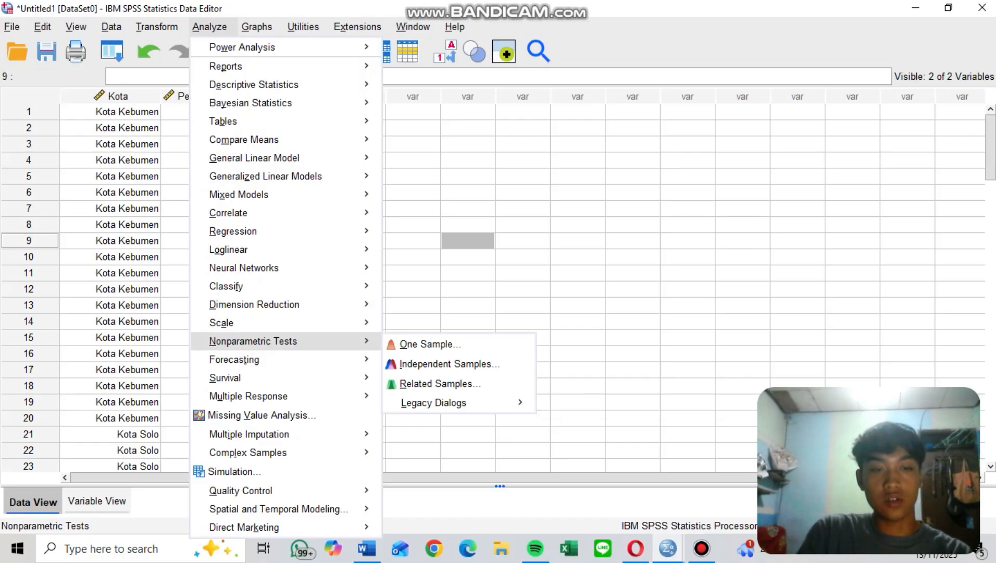
mouse_move(434, 402)
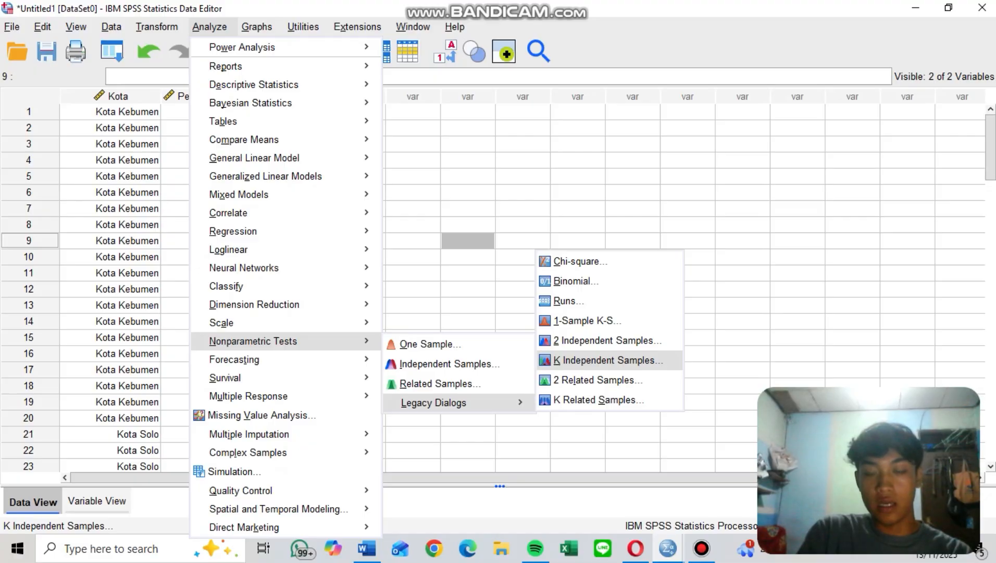
left_click(608, 360)
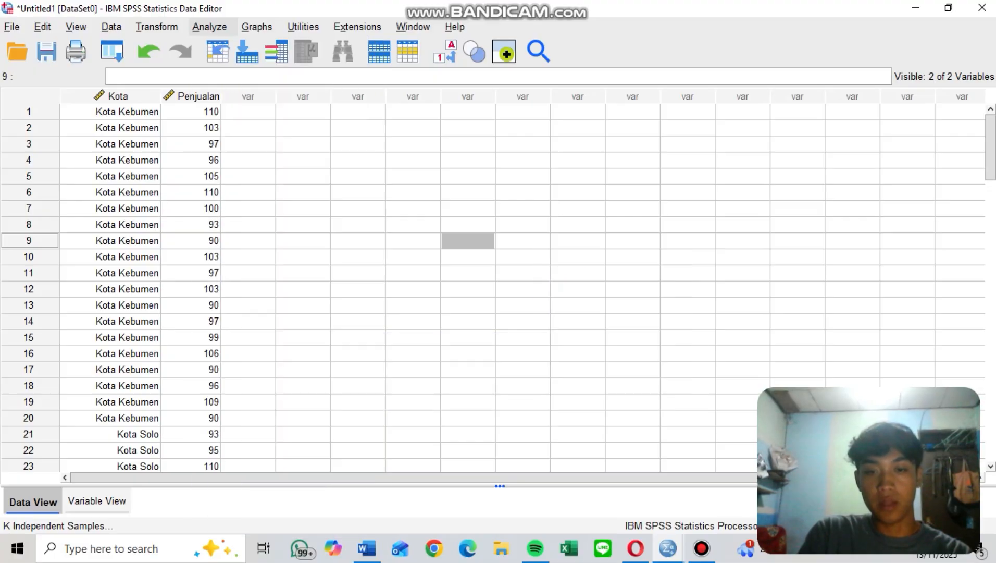
Assign Penjualan as the test variable and Kota as the grouping variable for the Kruskal-Wallis H test.
left_click(383, 195)
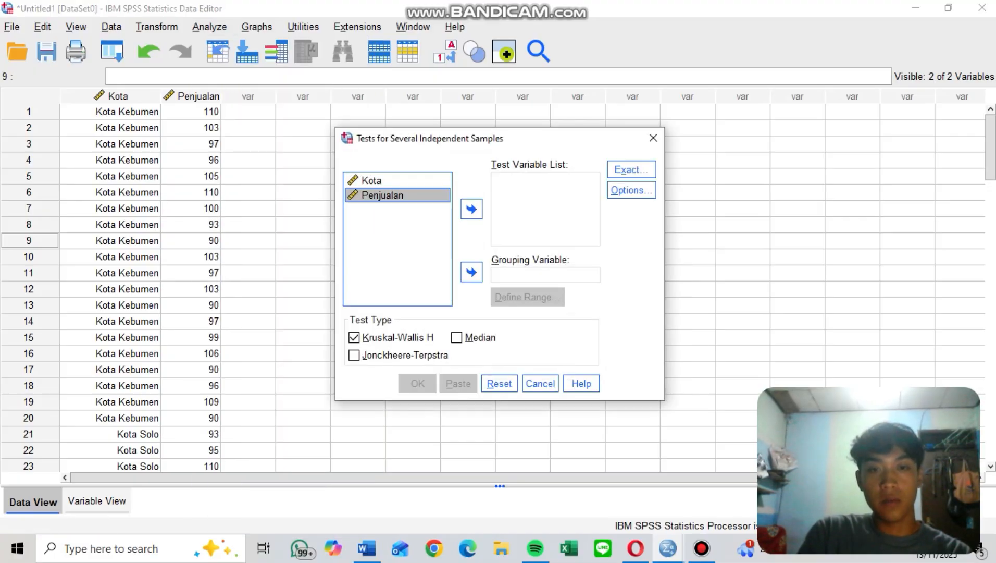
left_click(471, 209)
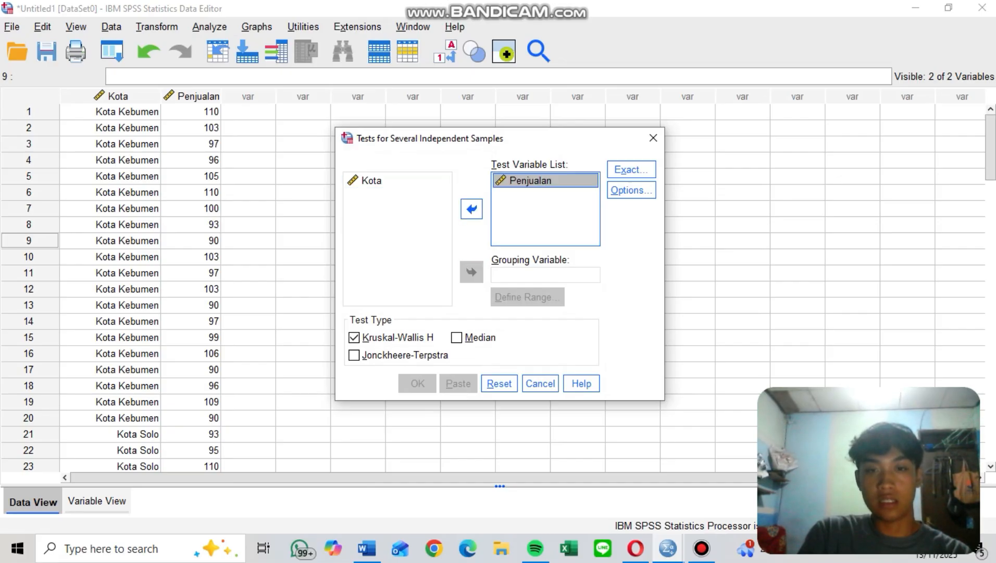
left_click(372, 181)
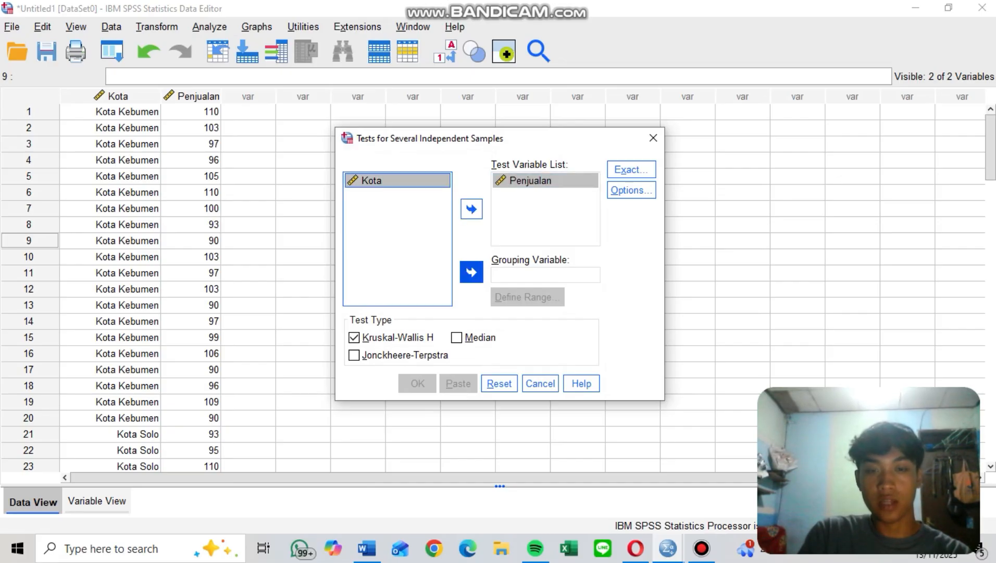
left_click(472, 272)
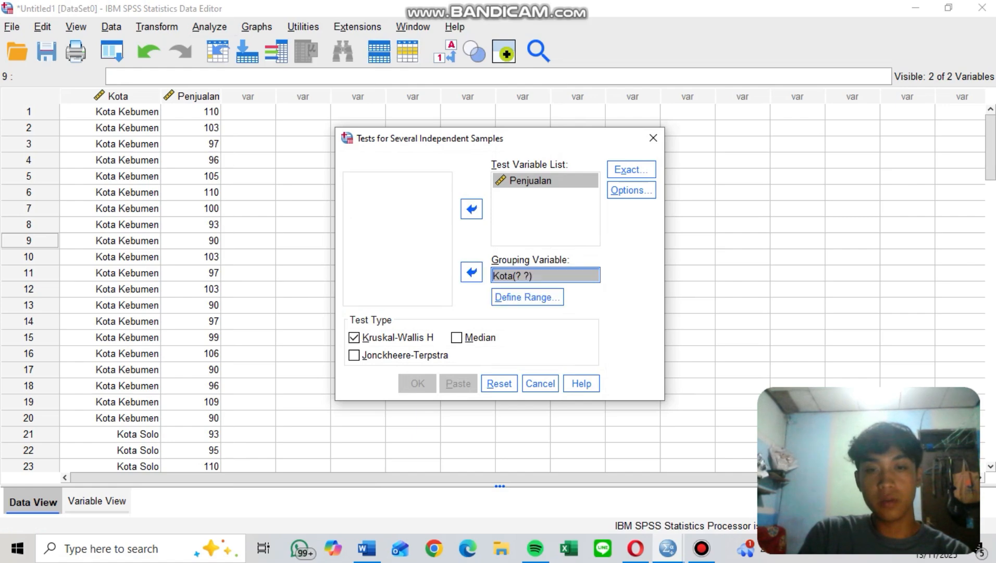
Define the Kota grouping range from 1 to 4 and run the Kruskal-Wallis H test.
left_click(527, 297)
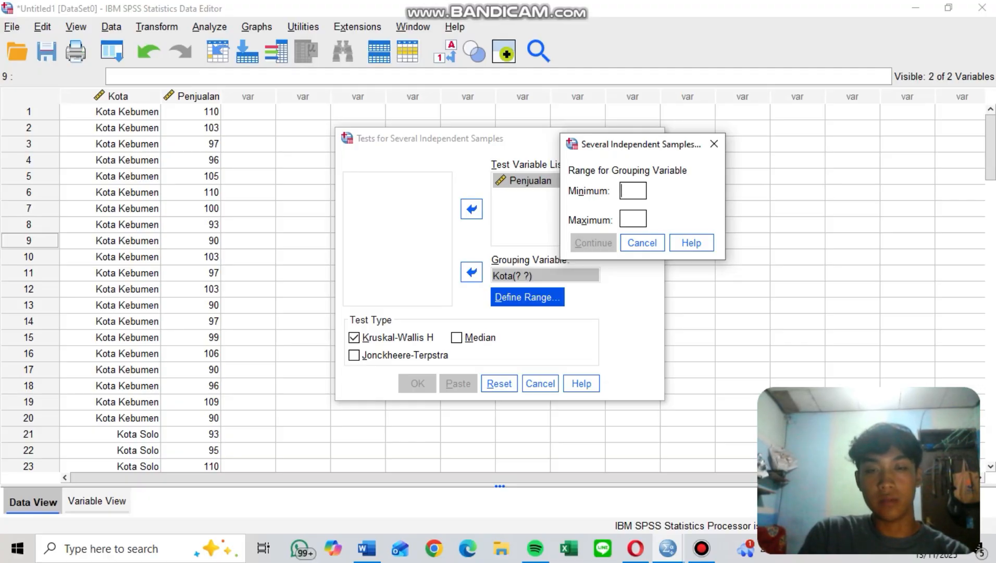
type("1 ")
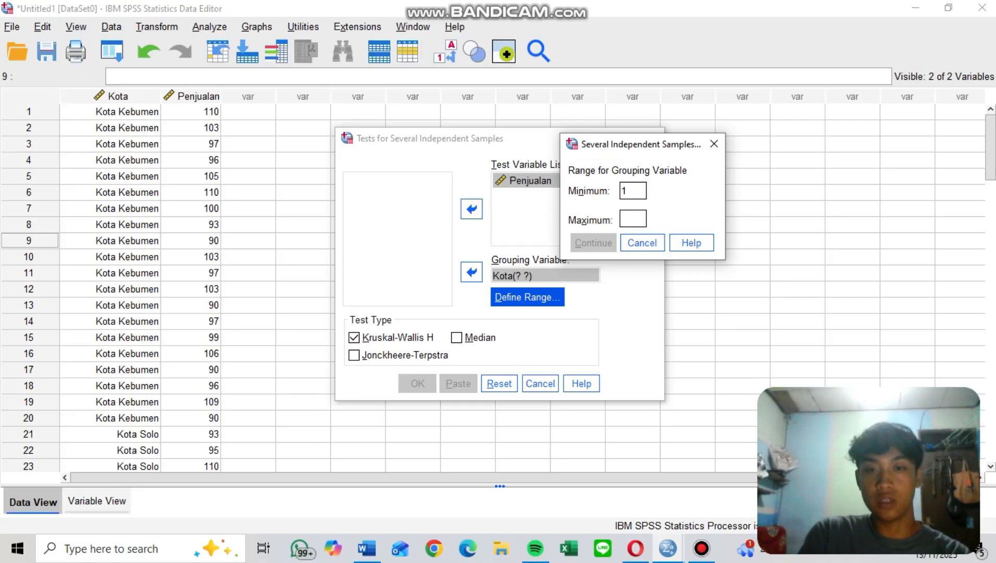
type("4")
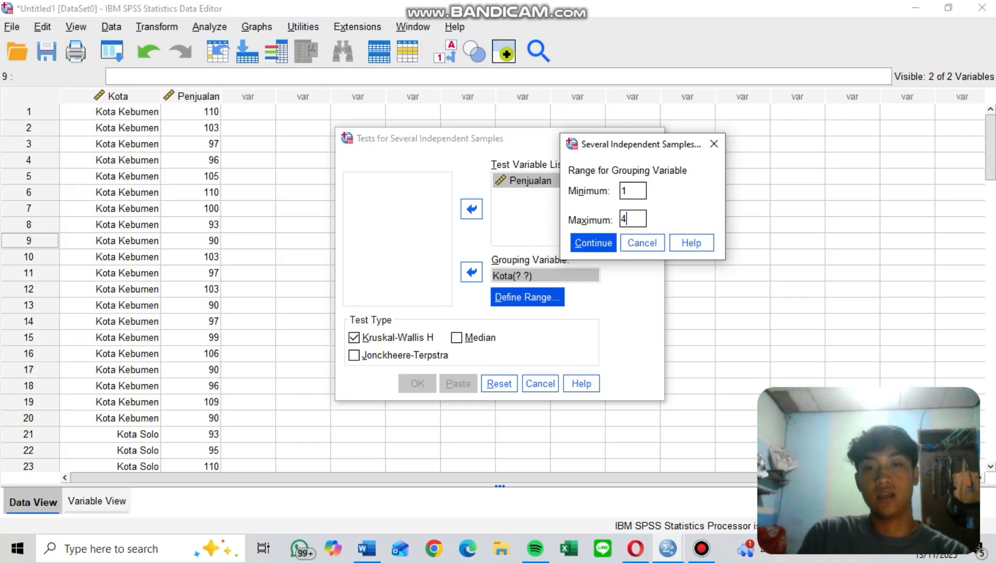
key("Return")
left_click(418, 383)
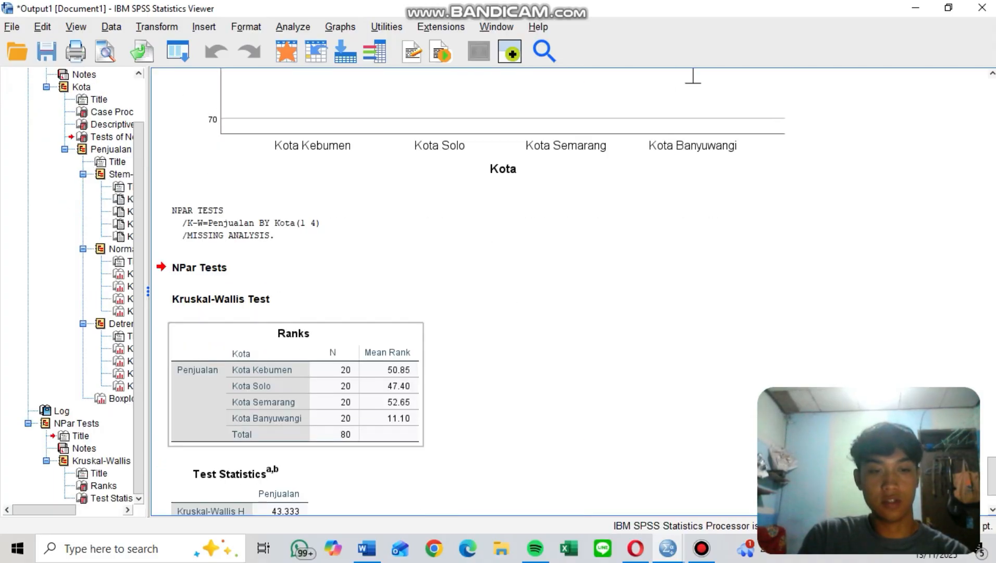
Copy the Kruskal-Wallis Ranks table as an image and paste it into the Word document below the normality conclusions.
right_click(319, 278)
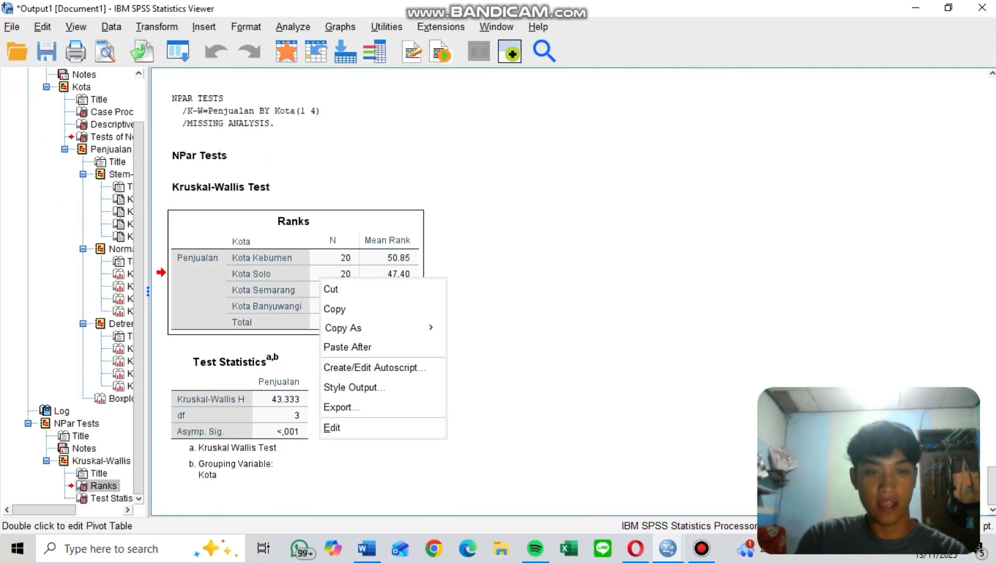
mouse_move(375, 327)
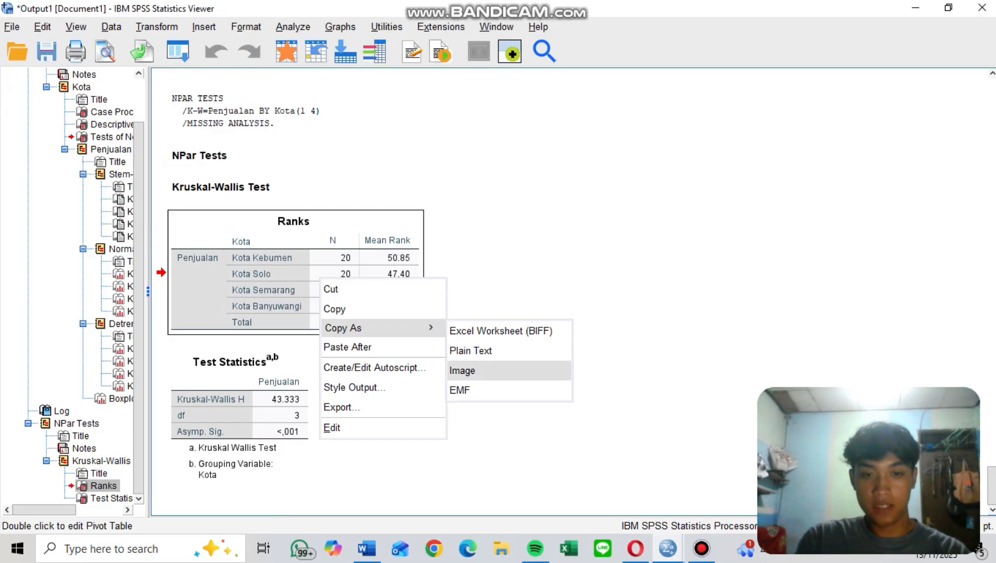
left_click(477, 371)
key("alt+Tab")
key("alt+Tab")
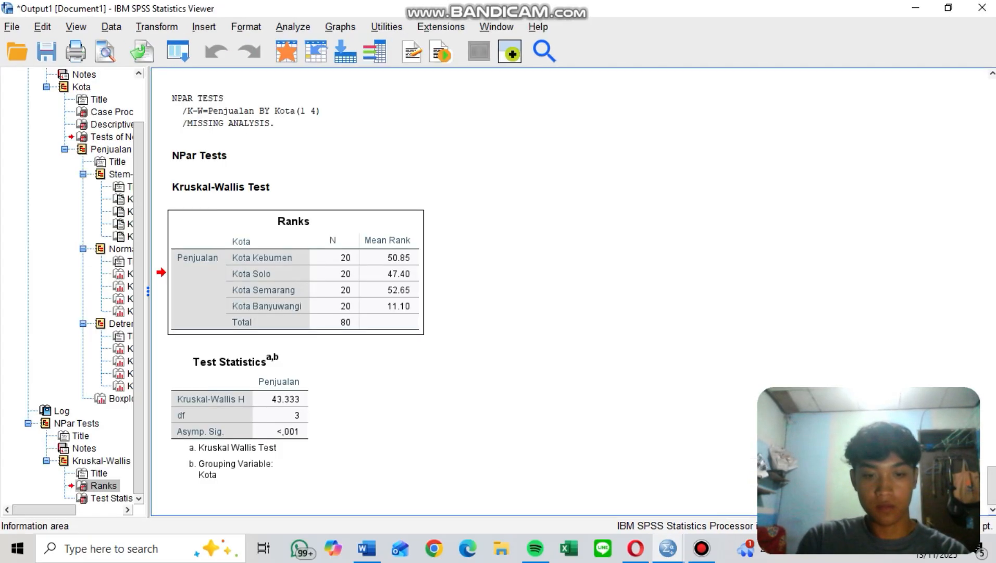
key("alt+Tab")
key("ctrl+v")
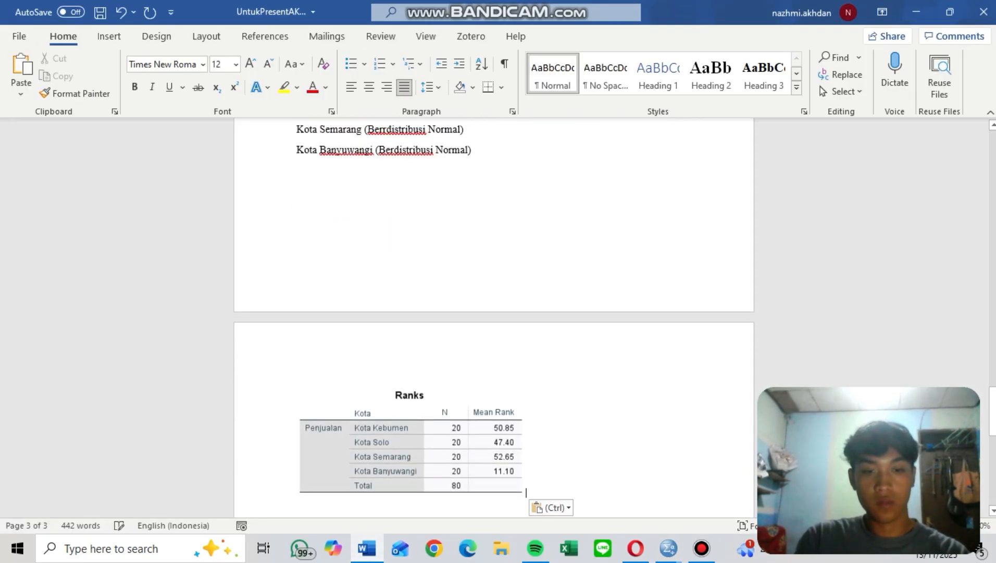
Copy the Kruskal-Wallis Test Statistics table from SPSS as an image and paste it below the Ranks table in Word.
key("alt+Tab")
left_click(241, 415)
right_click(291, 402)
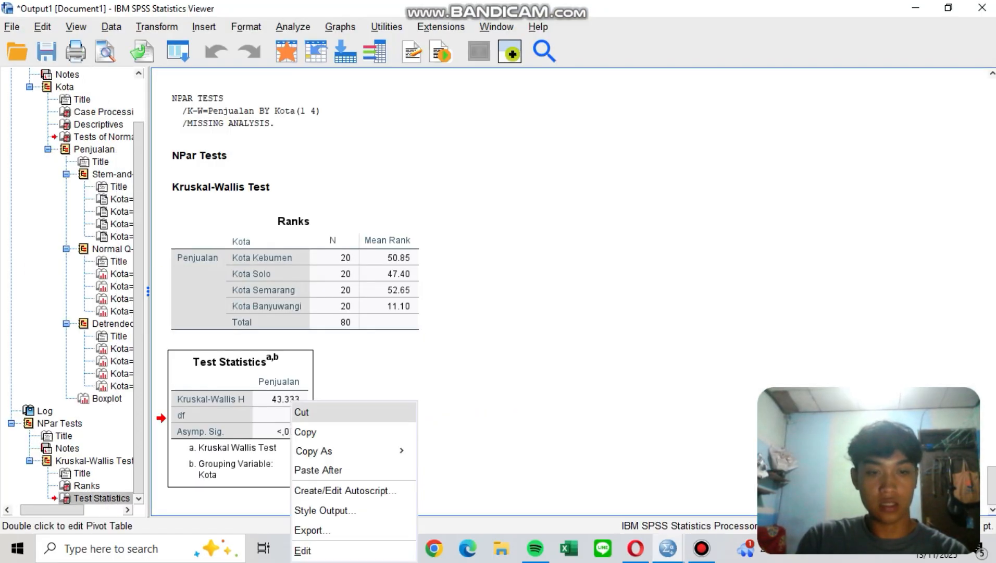
mouse_move(313, 450)
left_click(433, 494)
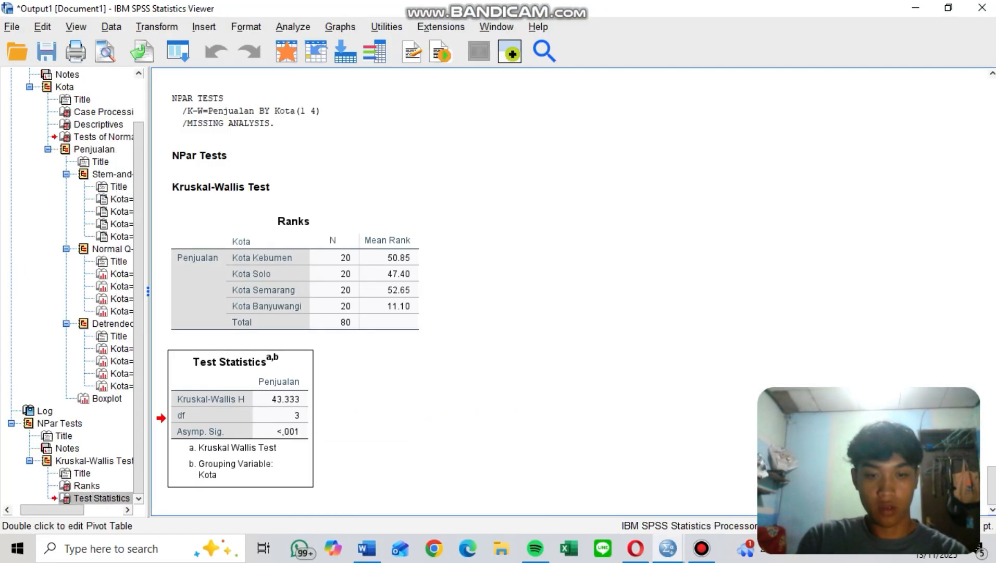
key("alt+Tab")
key("Return")
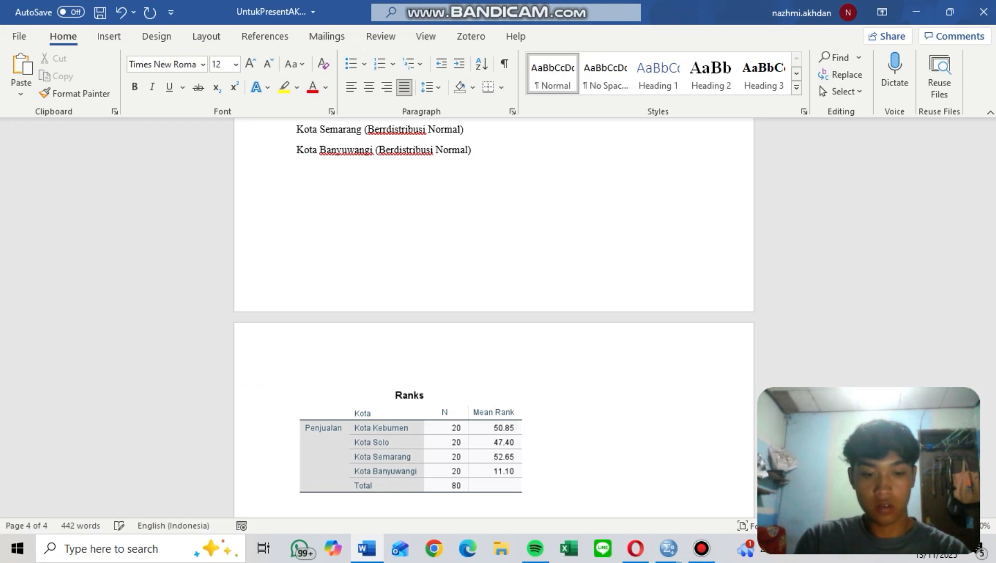
key("ctrl+v")
key("Return")
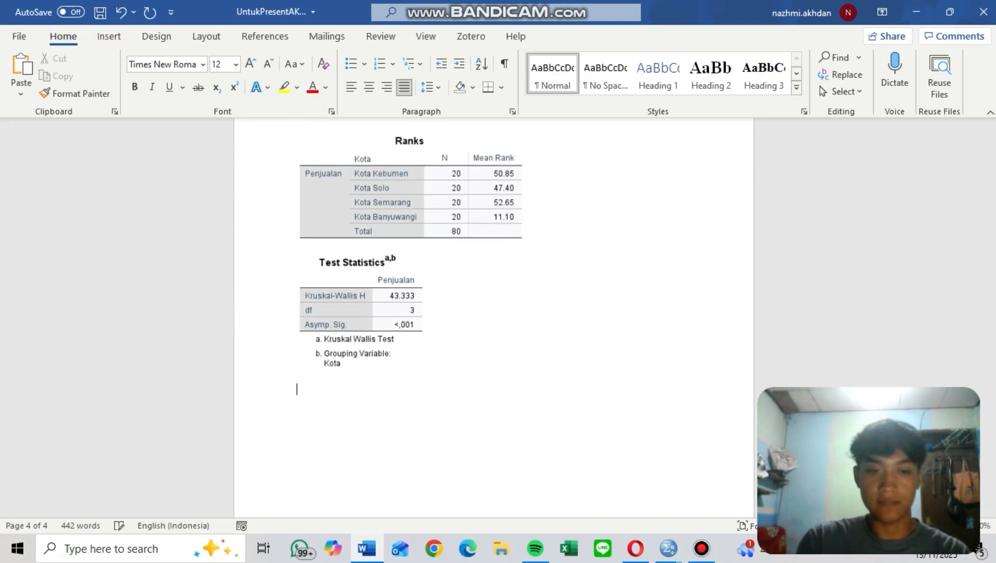
Copy the Kruskal-Wallis interpretation paragraph under "Contoh Asumsi" and paste it below the Test Statistics table.
scroll(494, 312, "up", 10)
scroll(494, 313, "up", 15)
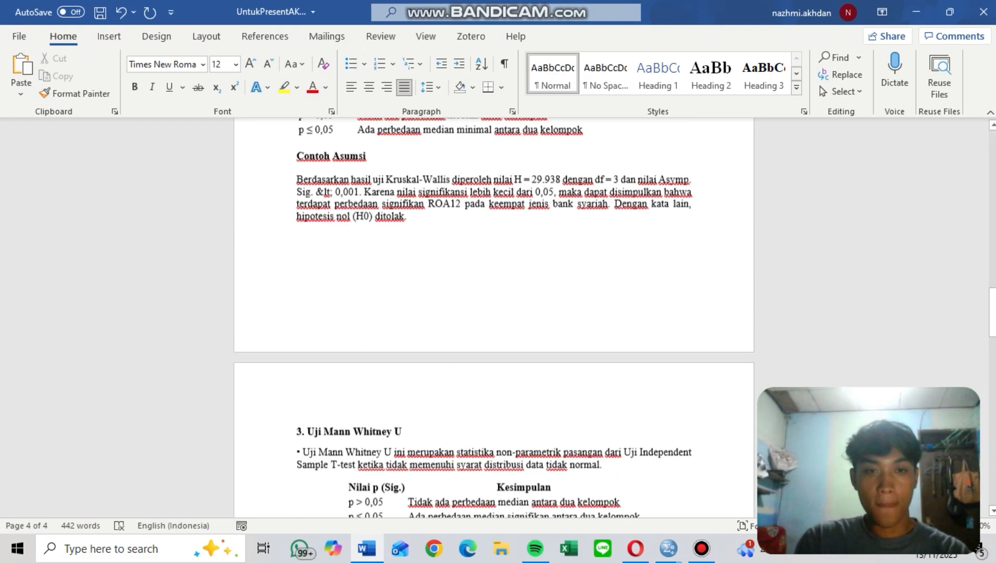
scroll(494, 313, "down", 4)
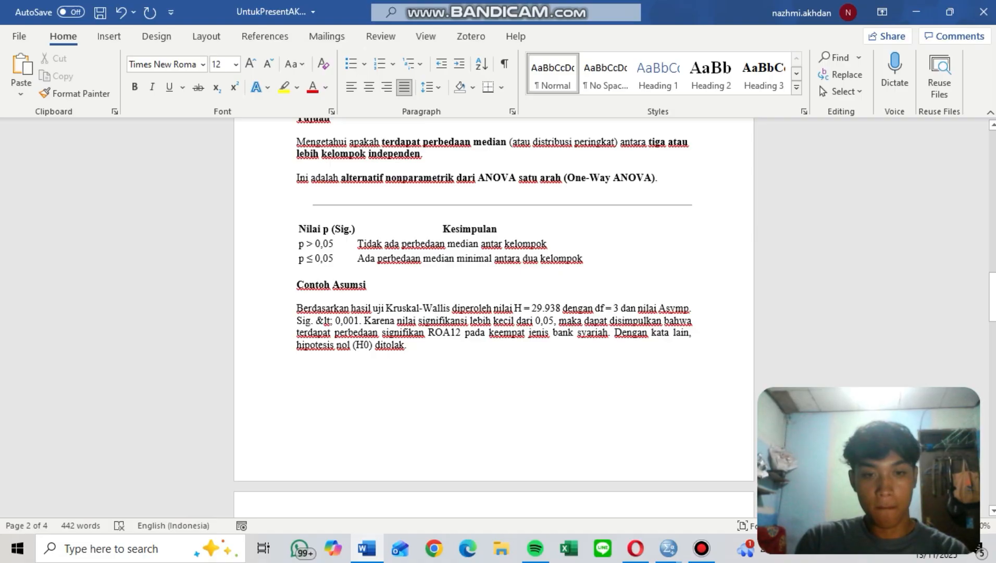
left_click_drag(297, 309, 417, 348)
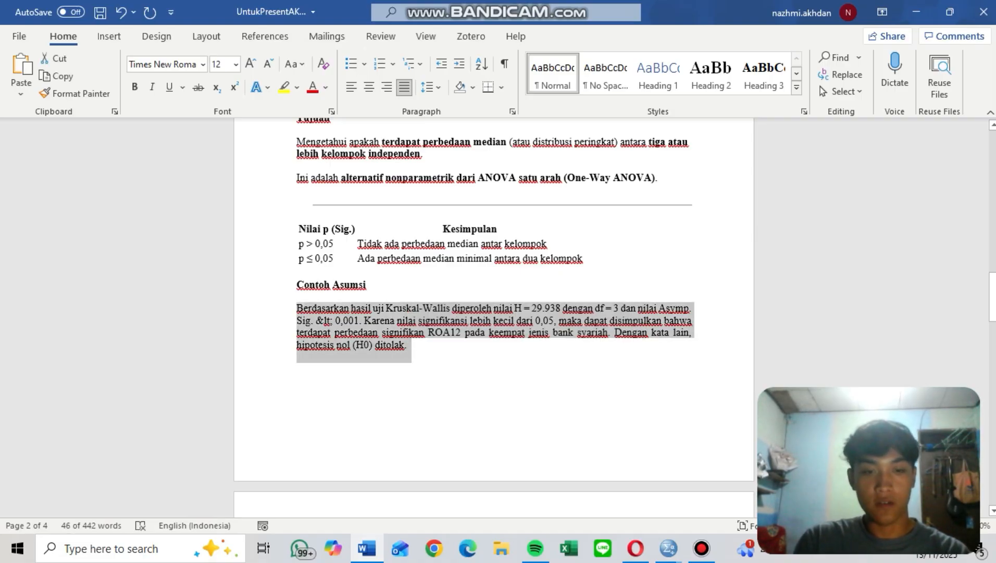
scroll(494, 313, "down", 15)
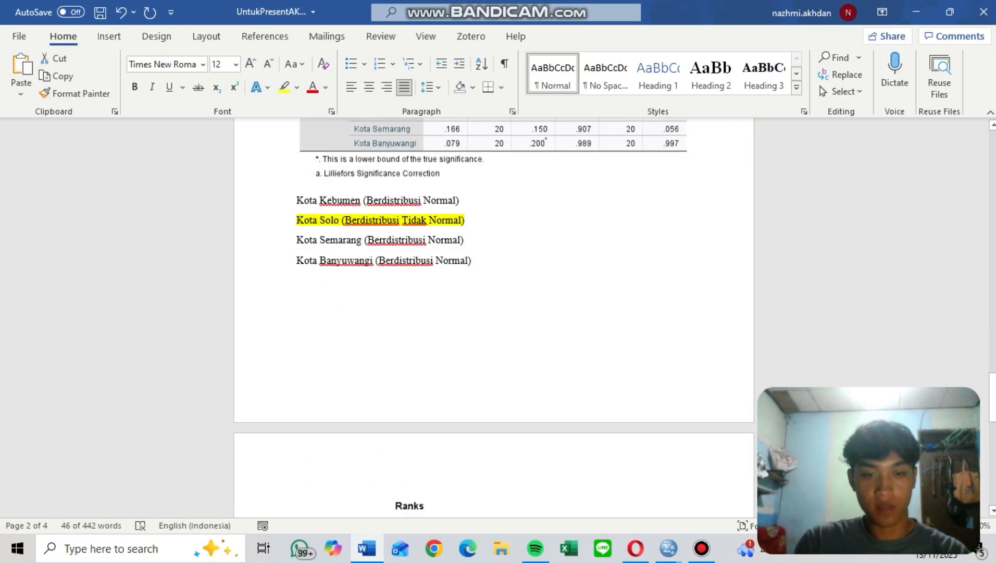
scroll(494, 313, "down", 9)
left_click(298, 347)
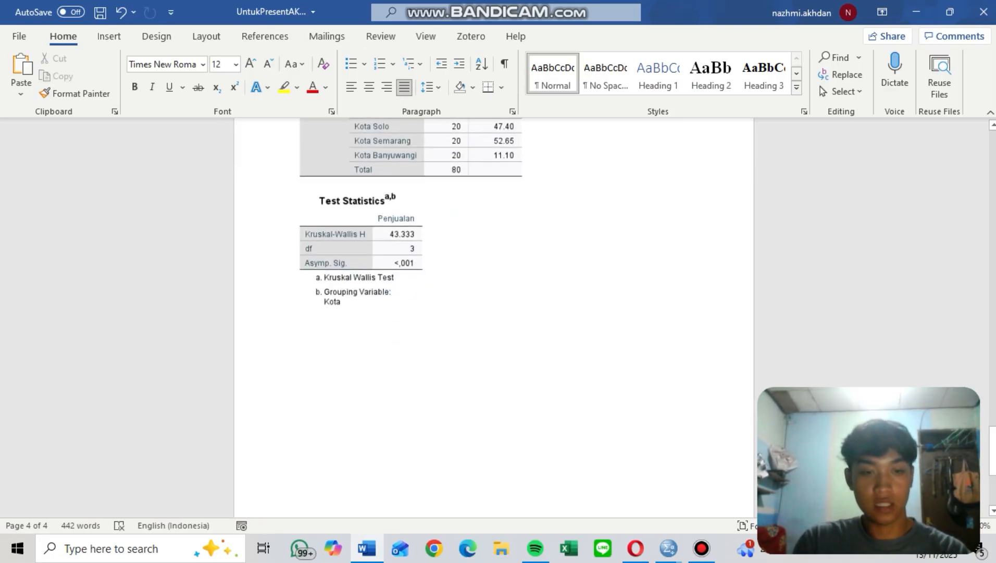
key("ctrl+v")
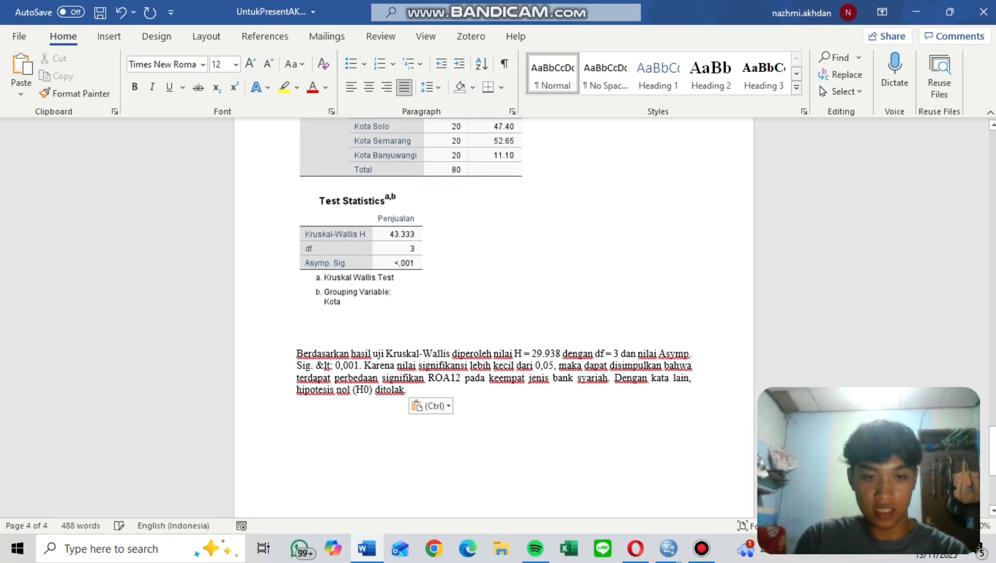
Change the H value in the pasted Kruskal-Wallis paragraph to 43.333.
scroll(495, 274, "up", 2)
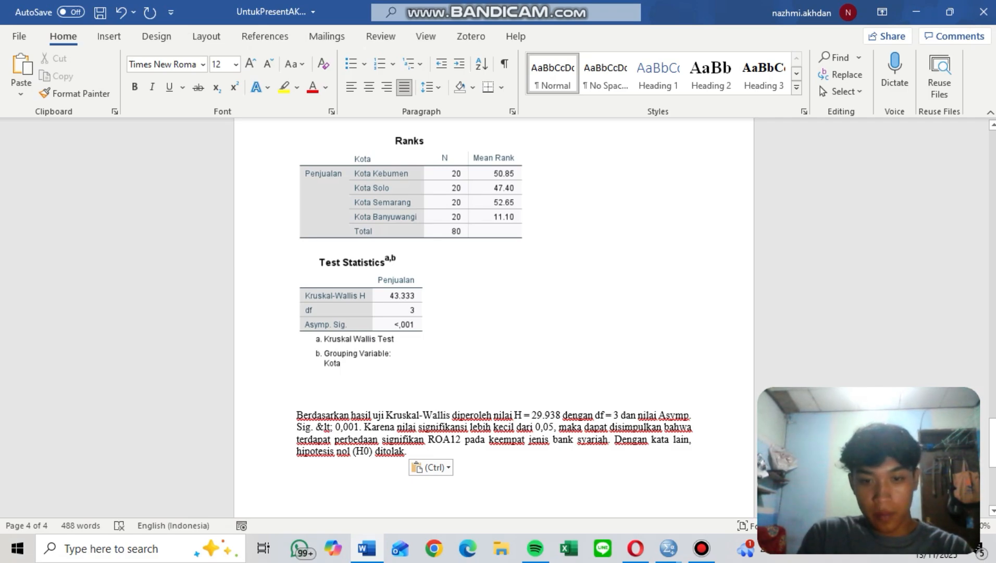
key("BackSpace")
key("BackSpace")
key("BackSpace")
key("BackSpace")
key("BackSpace")
key("BackSpace")
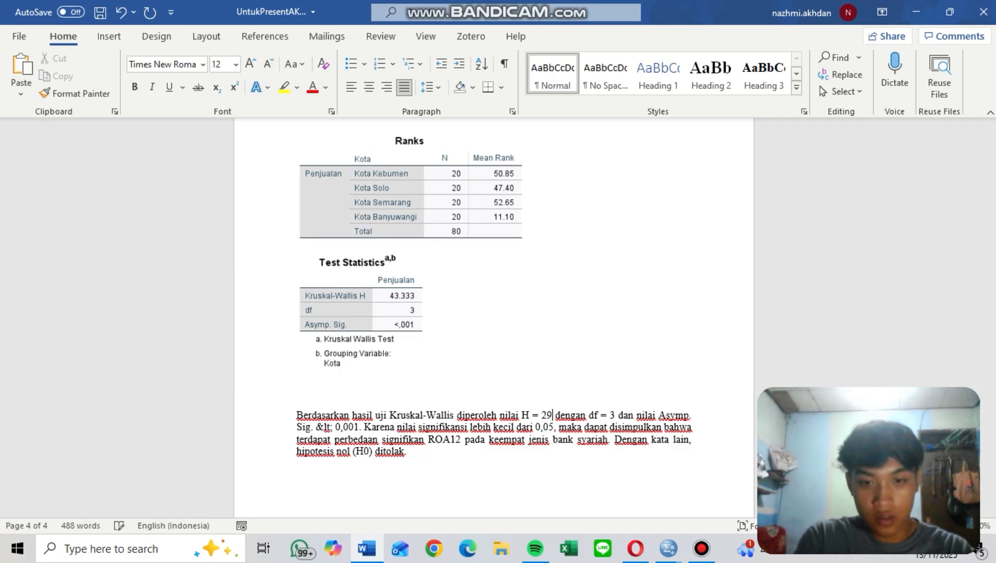
type("43 ")
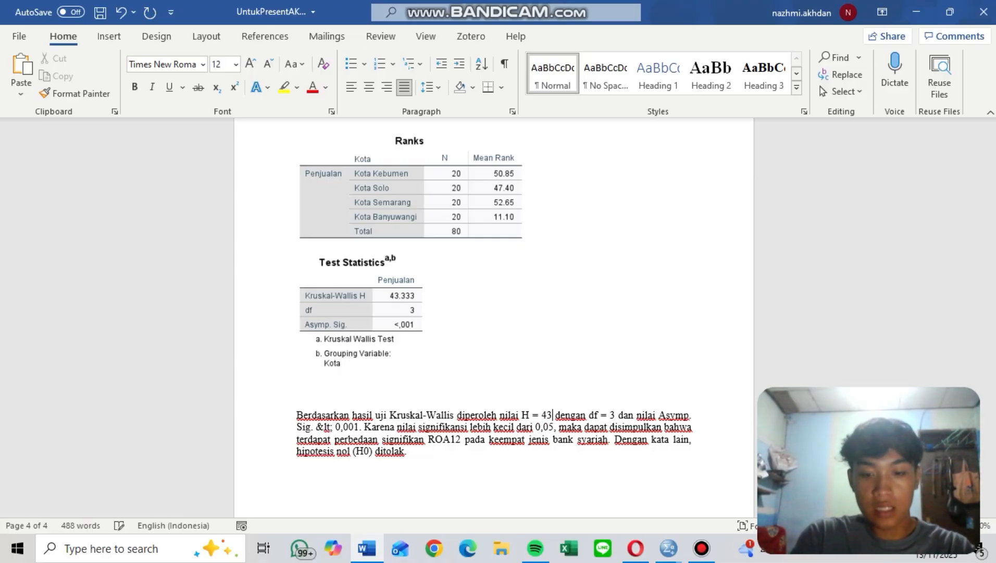
type(".333")
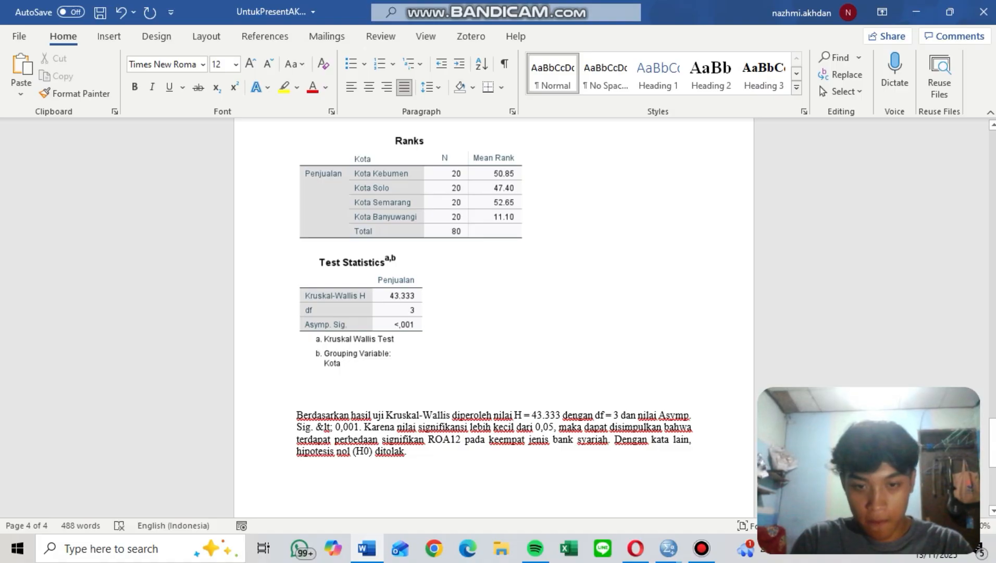
Highlight "H = 43.333", "df = 3" and the "Sig. &lt; 0,001" value in yellow in the pasted paragraph.
left_click_drag(515, 416, 562, 415)
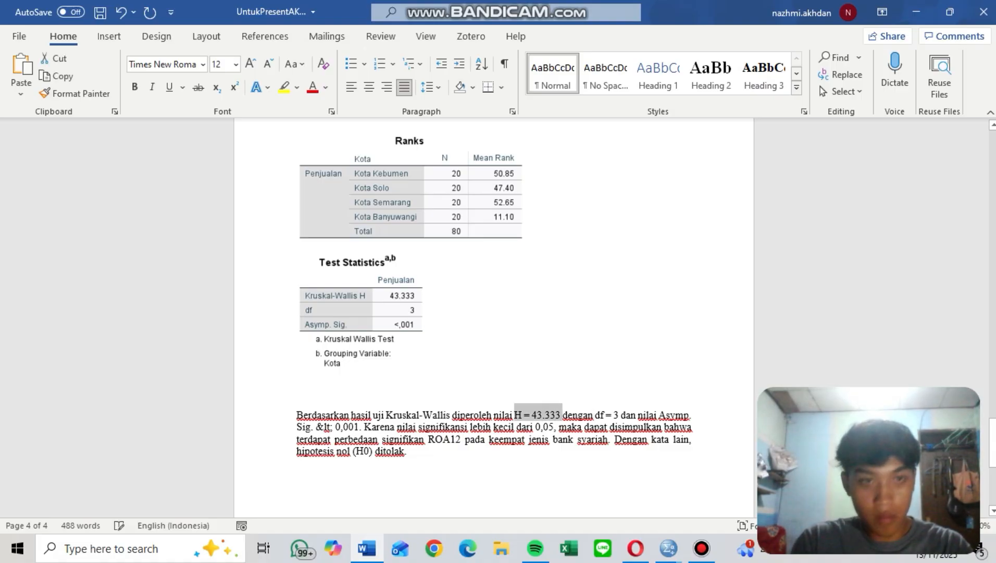
left_click(284, 87)
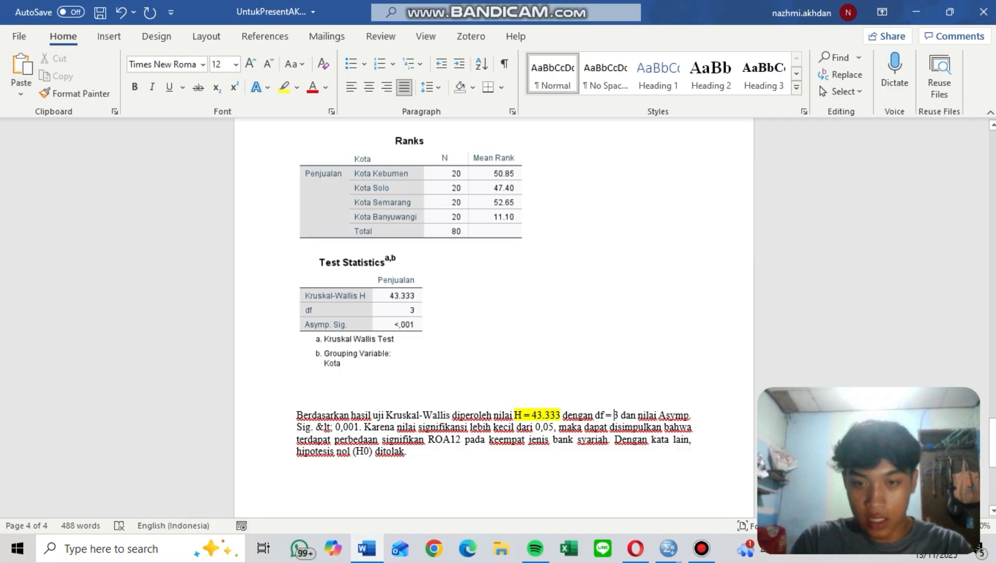
left_click_drag(594, 415, 620, 415)
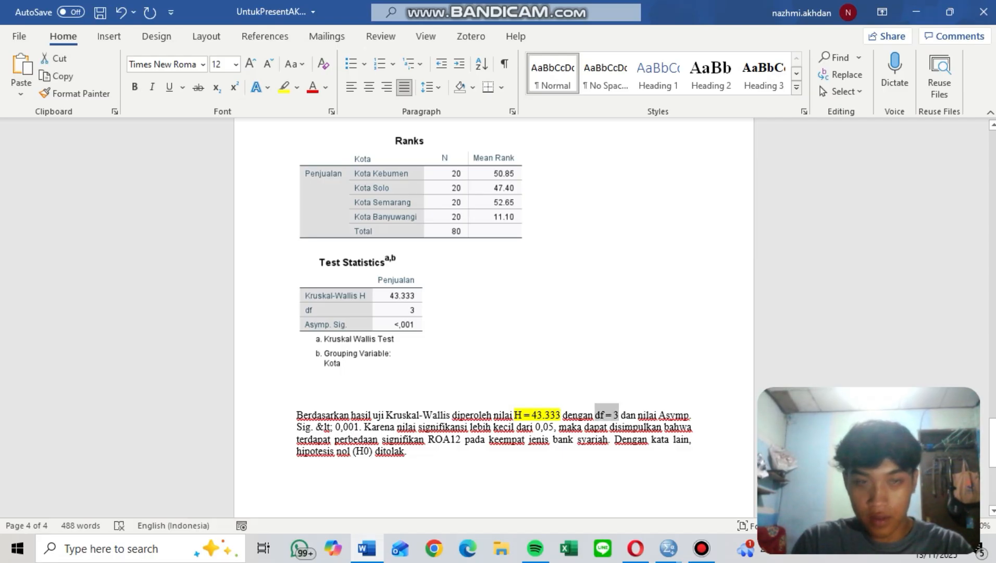
left_click(284, 87)
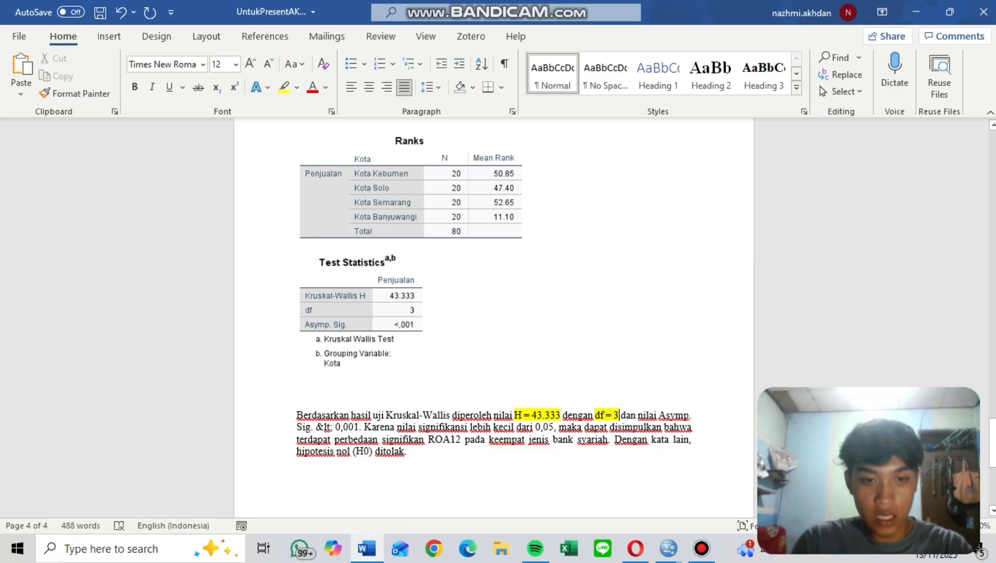
left_click_drag(296, 427, 359, 426)
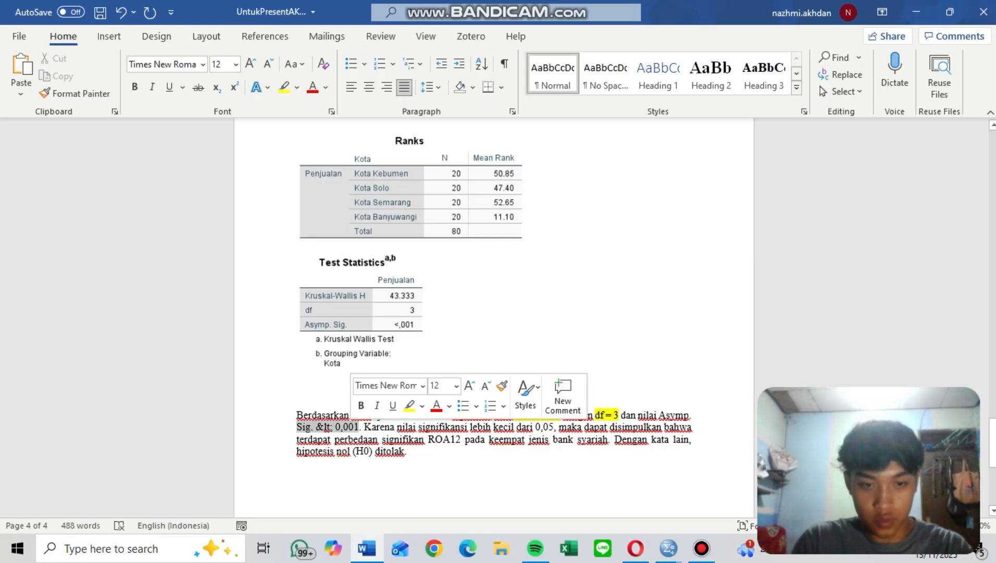
left_click(410, 404)
left_click(239, 419)
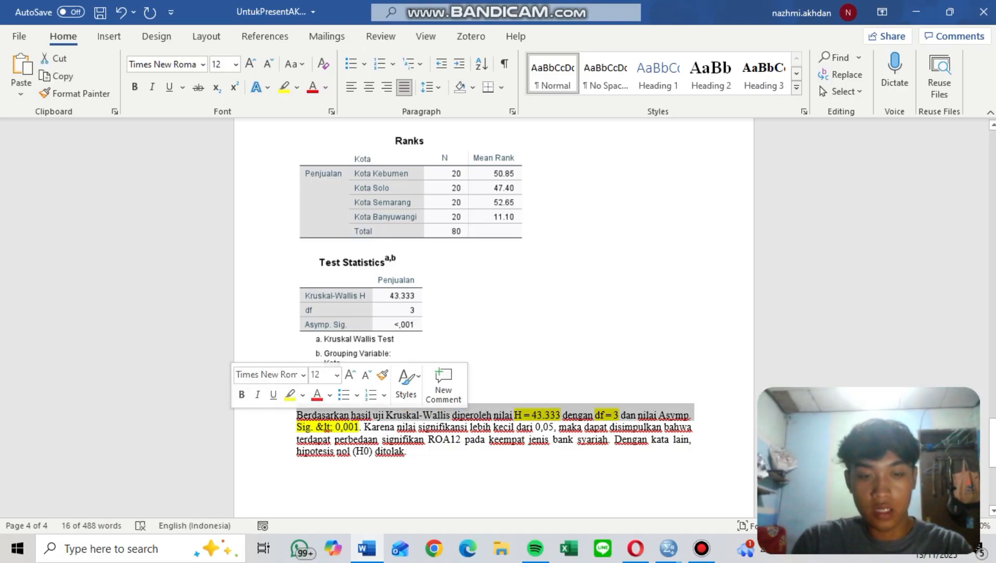
left_click(394, 427)
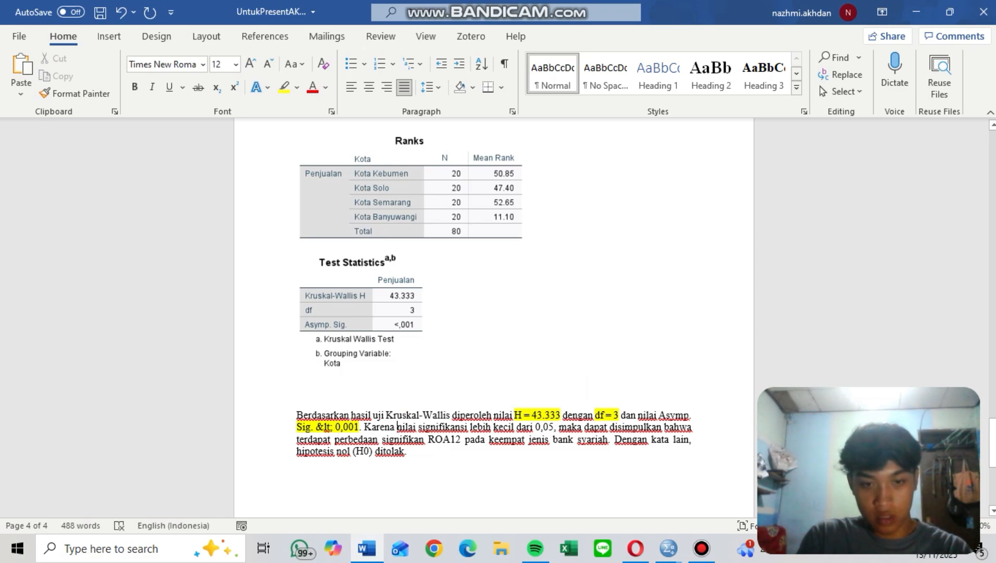
Delete the word "ROA12" from the pasted Kruskal-Wallis paragraph.
left_click_drag(428, 439, 412, 458)
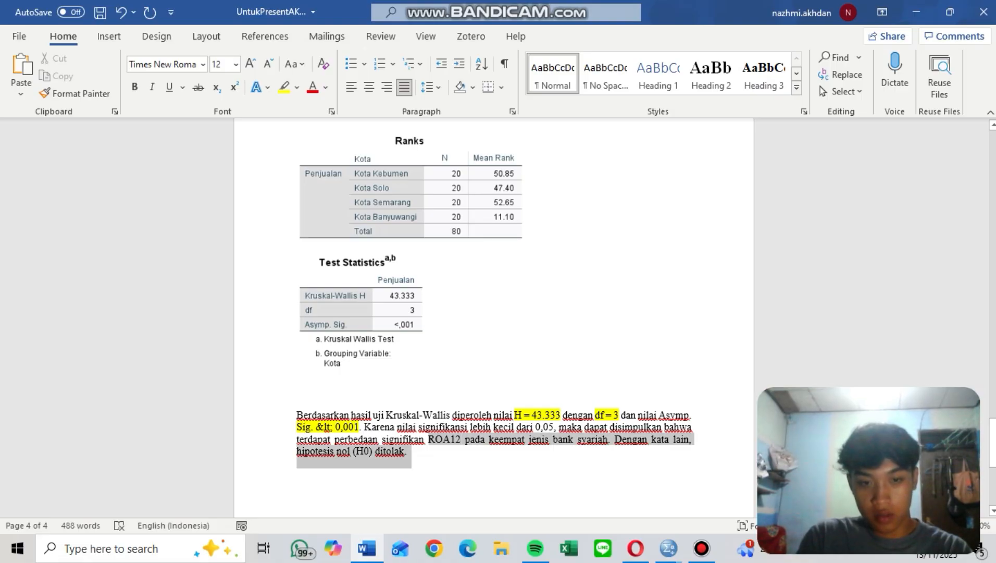
left_click(456, 439)
left_click_drag(461, 439, 428, 439)
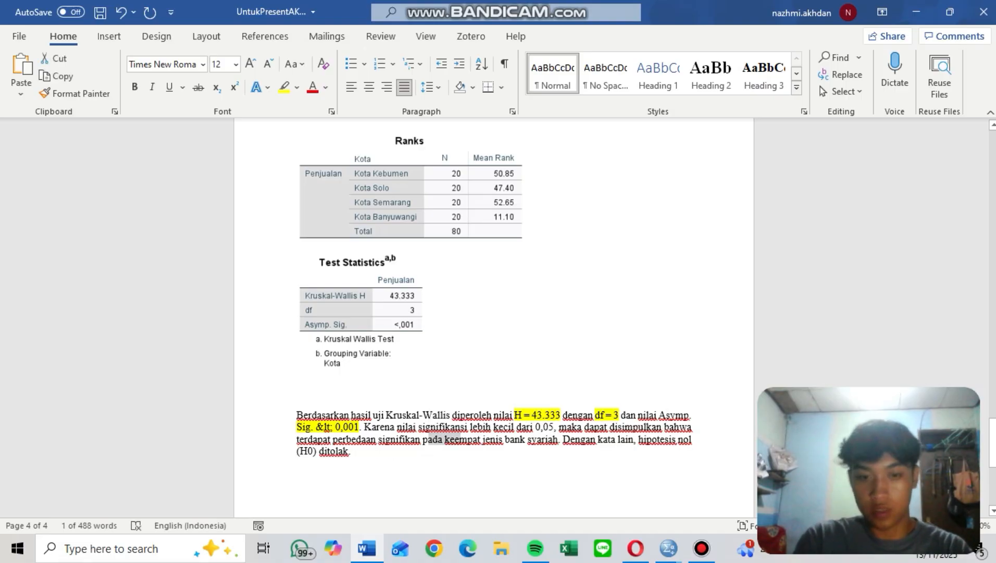
key("BackSpace")
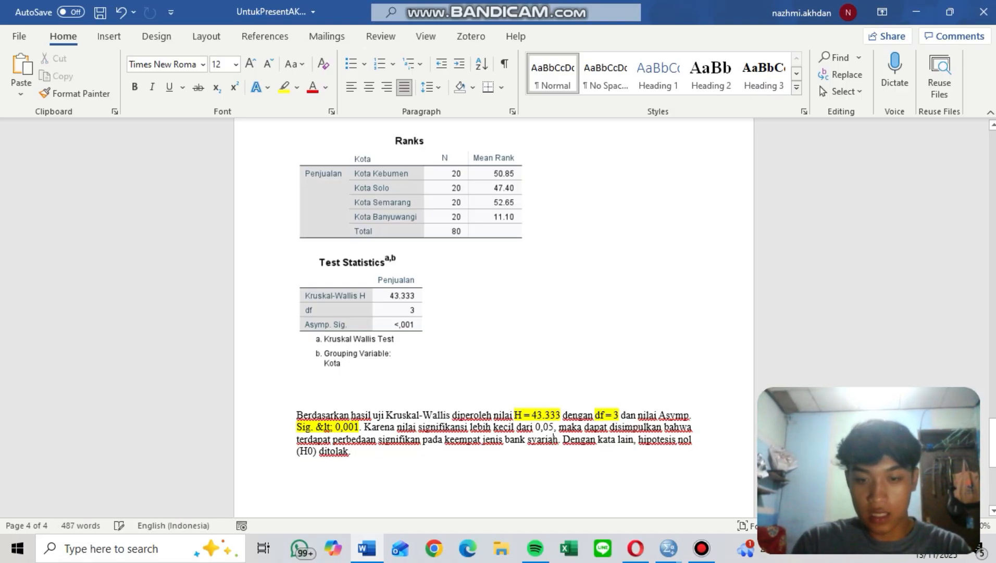
Replace "bank syariah" with "Data Penjualan" after "keempat jenis" in the Kruskal-Wallis interpretation paragraph.
key("BackSpace")
key("BackSpace")
key("BackSpace")
key("BackSpace")
key("BackSpace")
key("BackSpace")
key("BackSpace")
key("BackSpace")
key("BackSpace")
key("BackSpace")
key("BackSpace")
key("BackSpace")
key("BackSpace")
key("BackSpace")
key("BackSpace")
key("BackSpace")
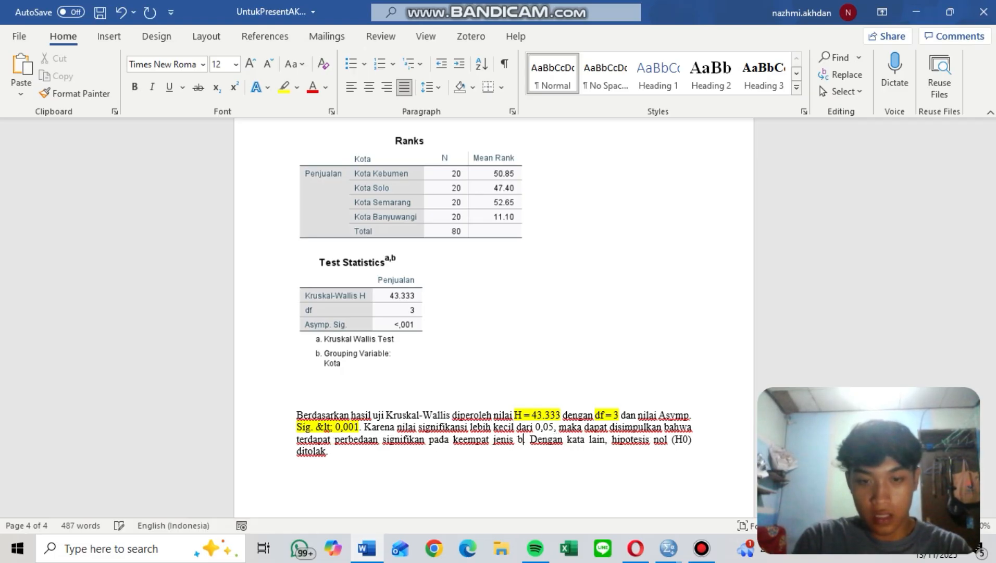
type("nis")
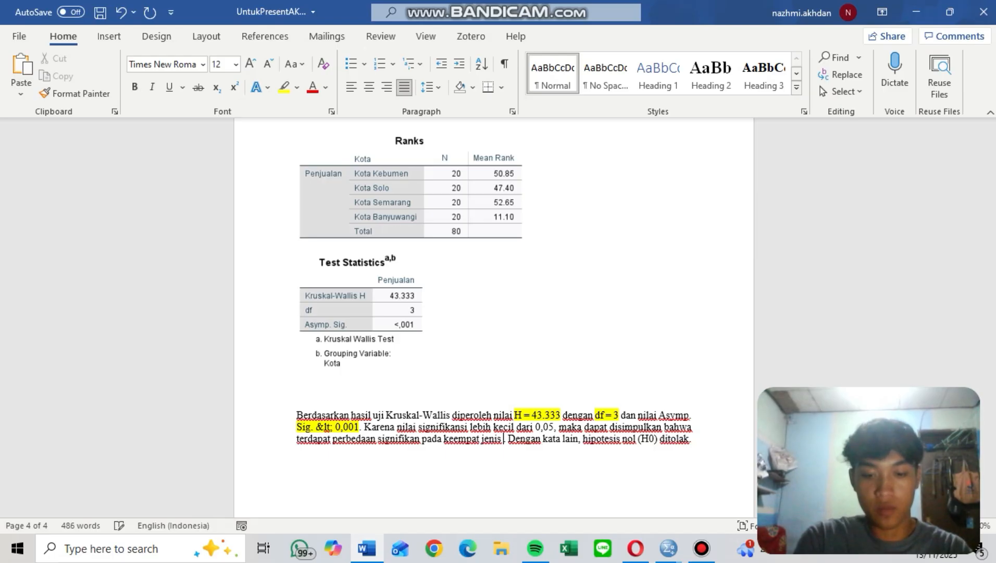
type(" Data Per")
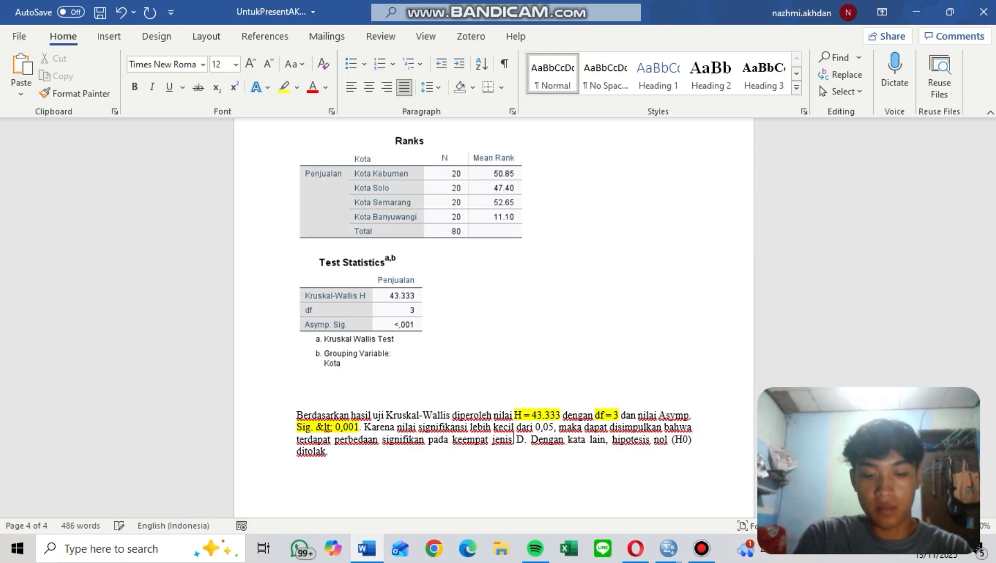
type("jualan")
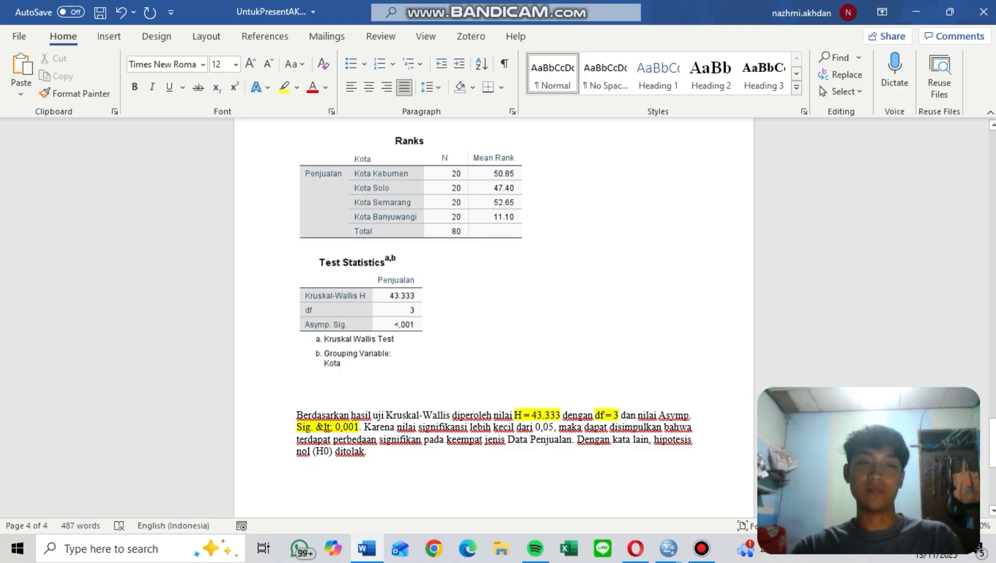
Start a new paragraph below the Kruskal-Wallis interpretation with "Kota Kebumen memiliki rata rata tertinggi pada penjualan yaitu 50.85 dan".
scroll(494, 318, "up", 1)
scroll(494, 317, "down", 1)
left_click(368, 451)
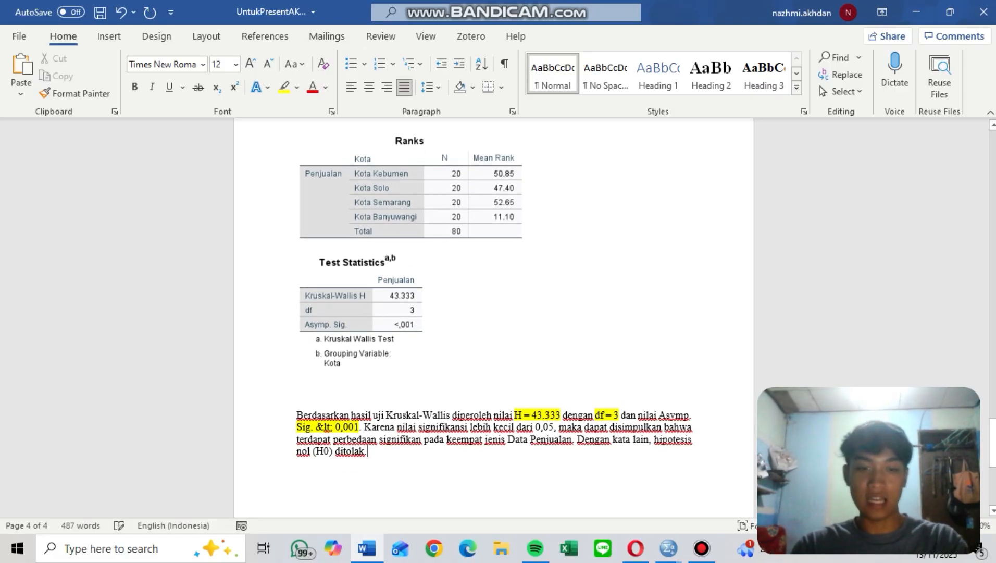
key("Return")
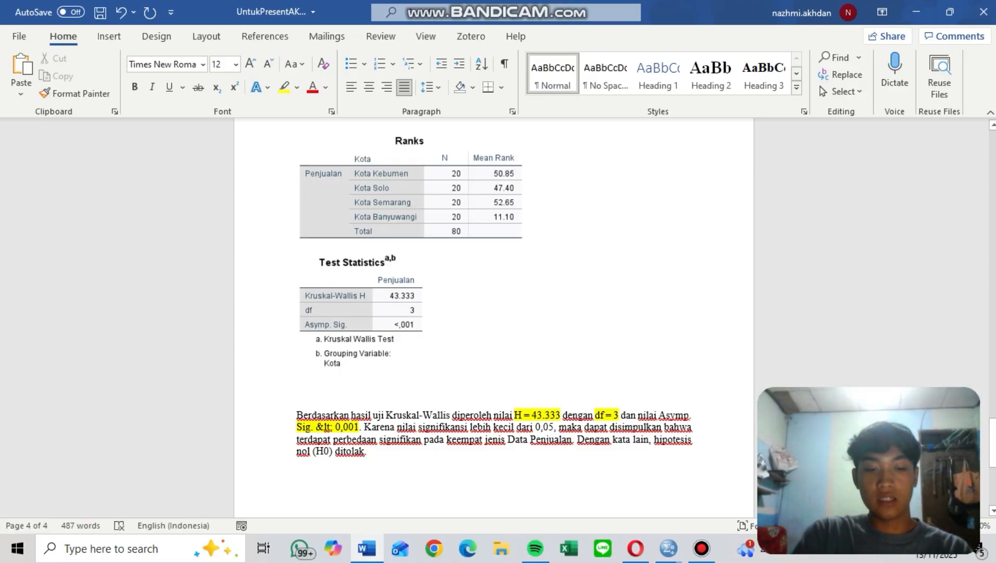
type("D")
key("BackSpace")
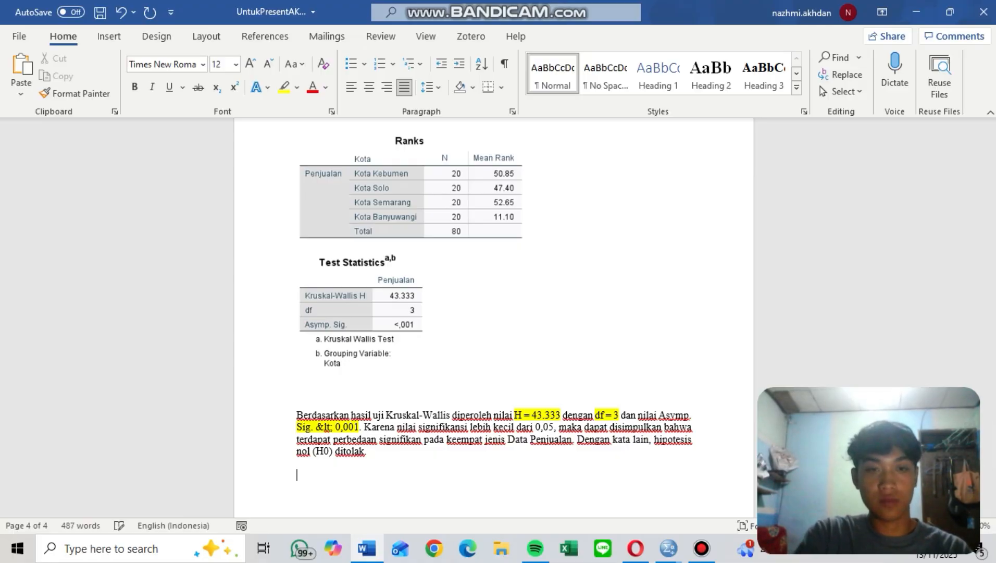
type("Kota Kebume")
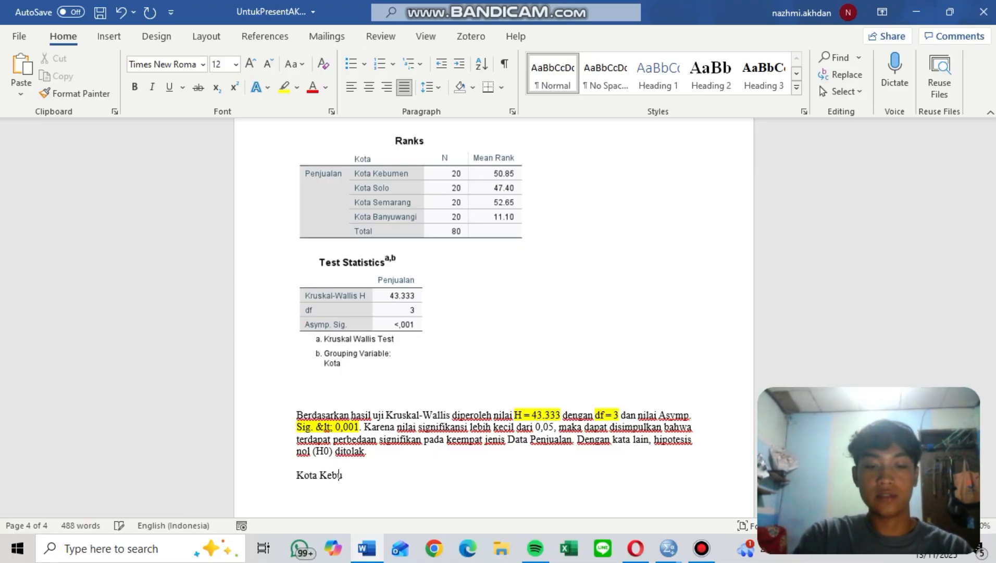
type("n M")
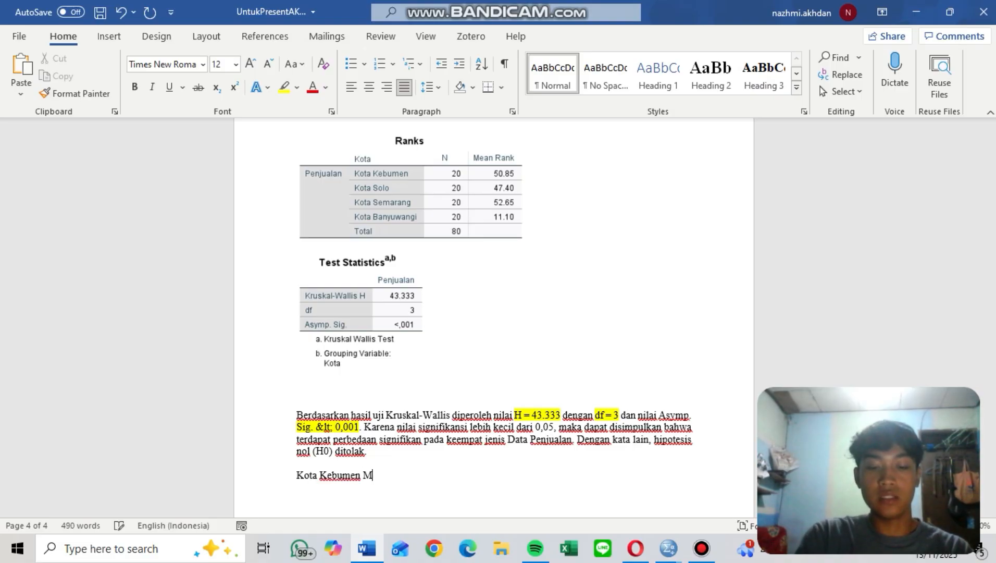
key("BackSpace")
type("m")
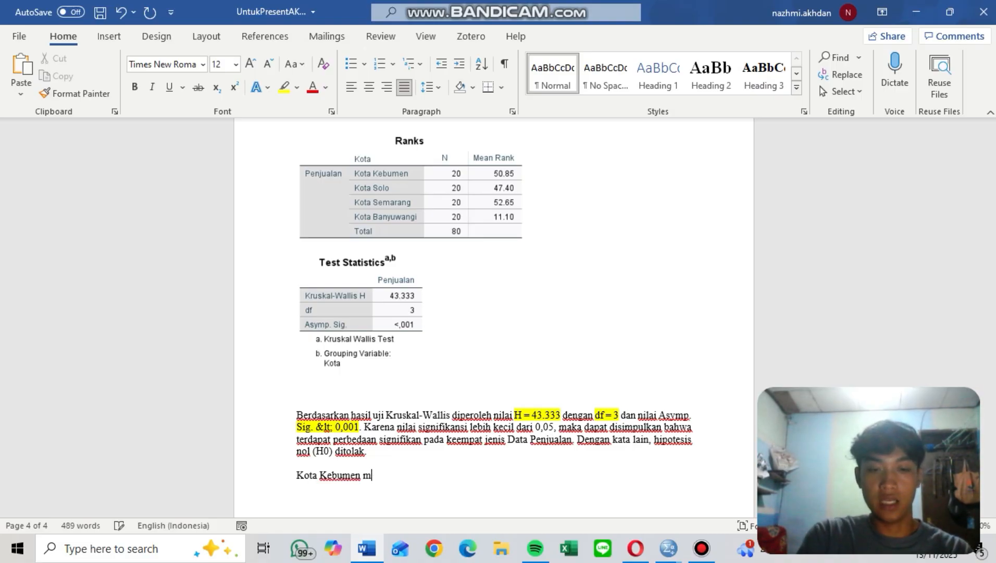
type("emiliki ")
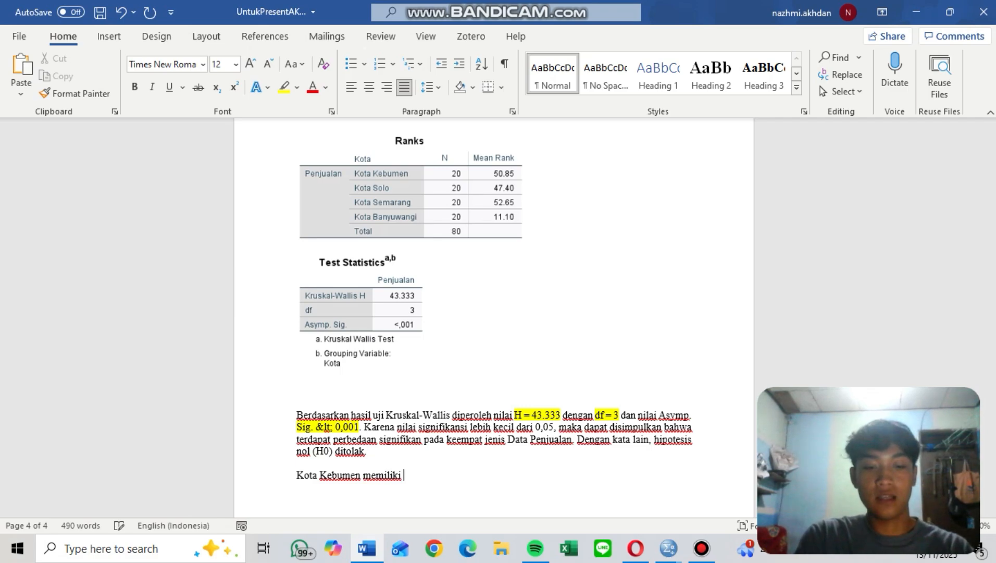
type("rata rata ")
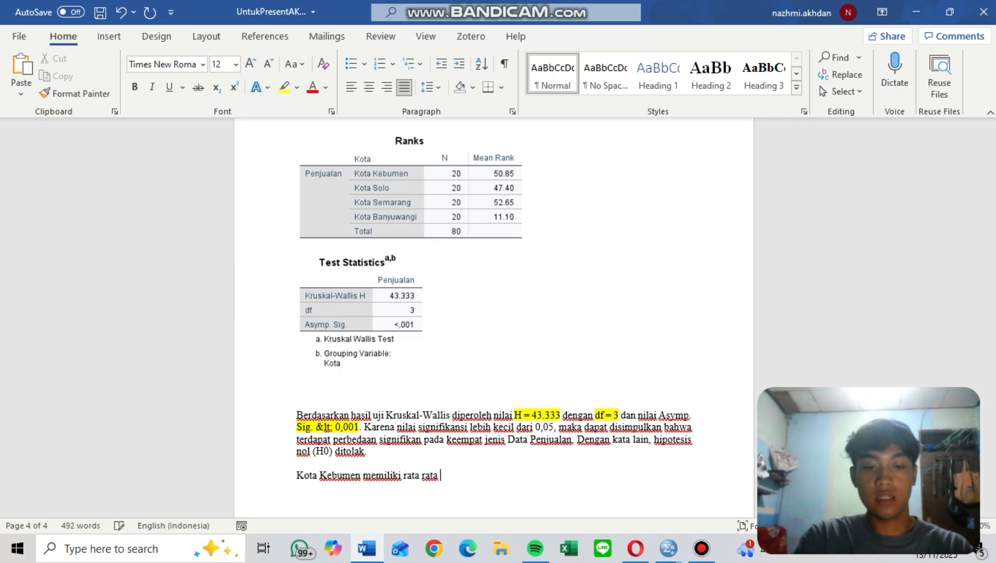
type("tertingg")
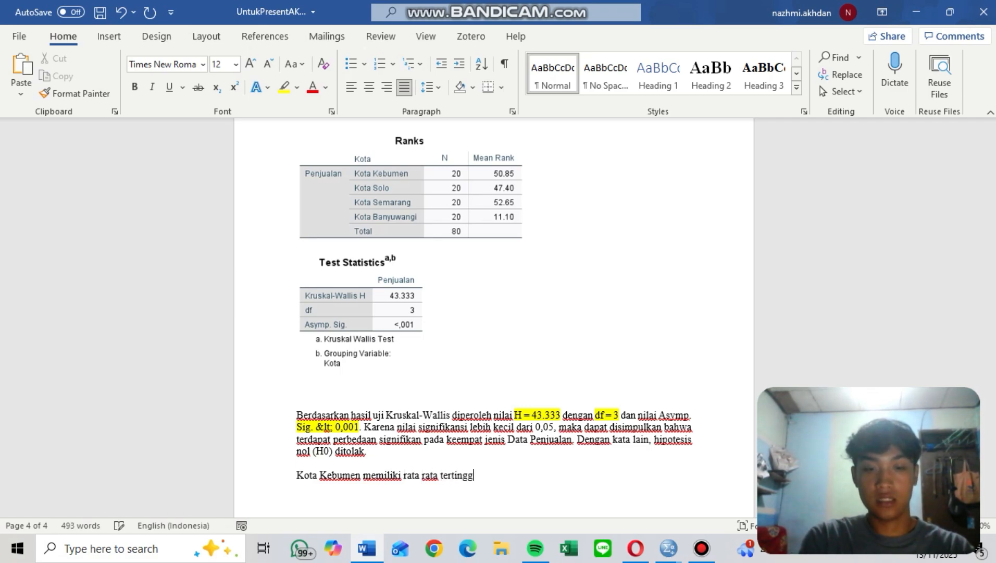
type("i p")
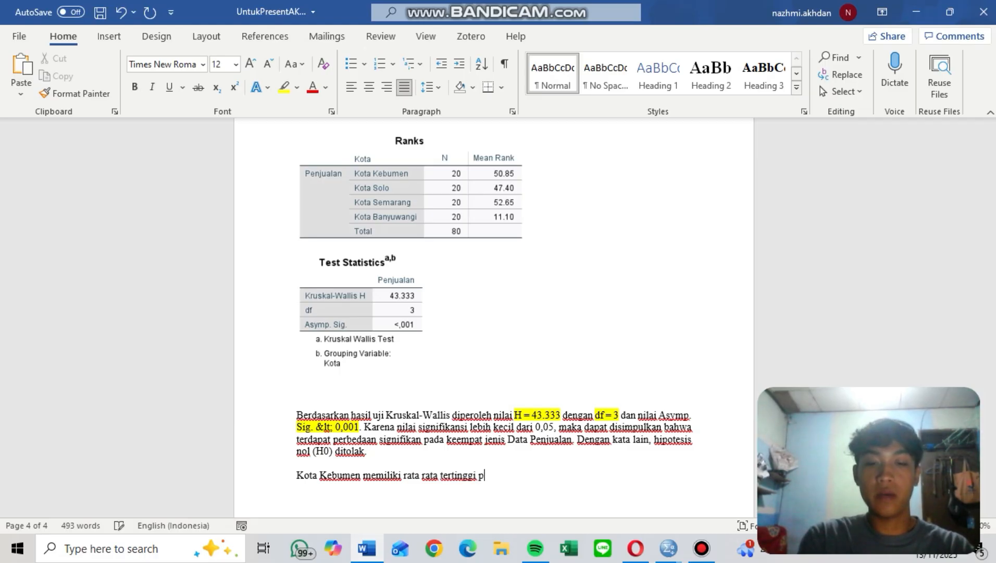
type("ada penjuala")
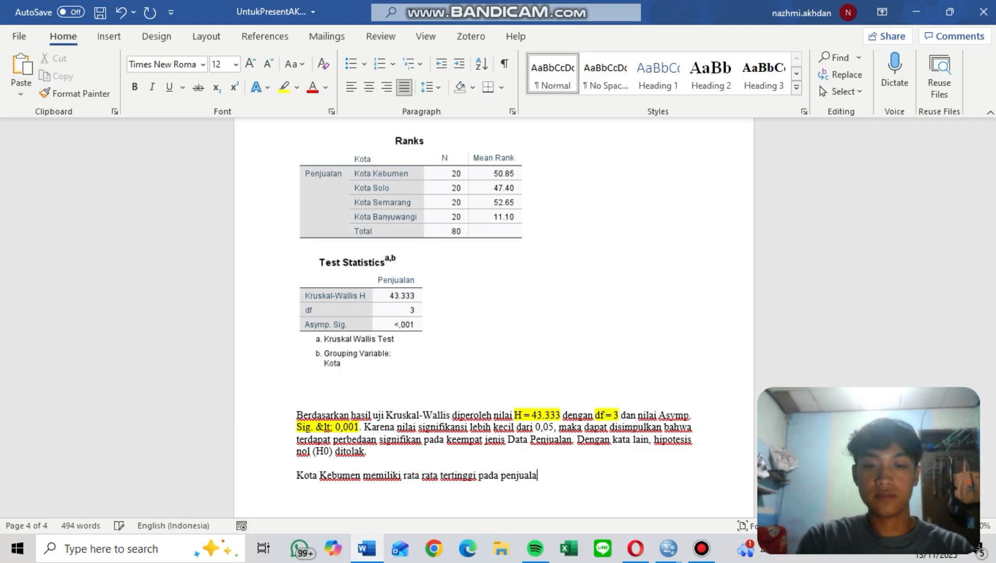
type("n ya")
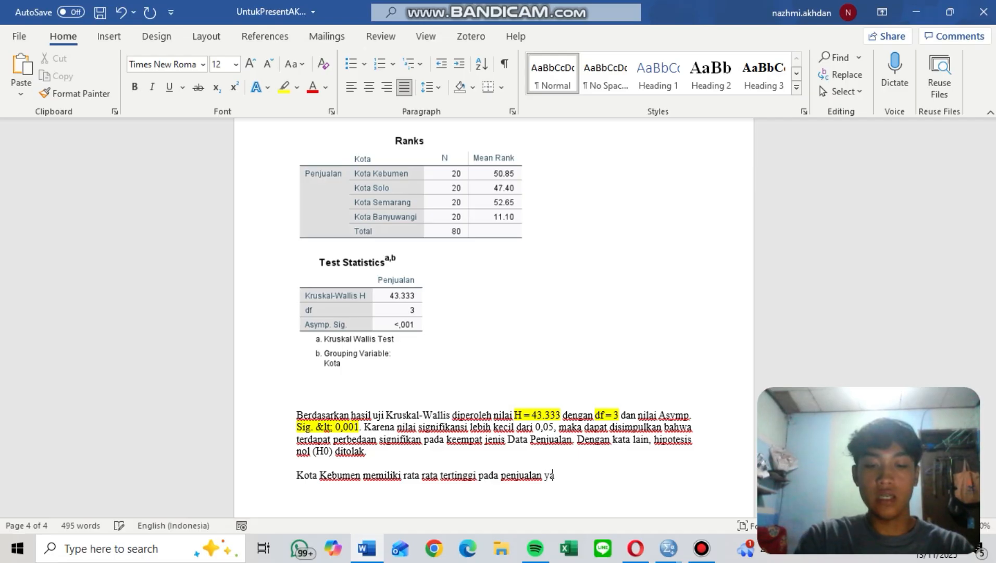
type("itu 50")
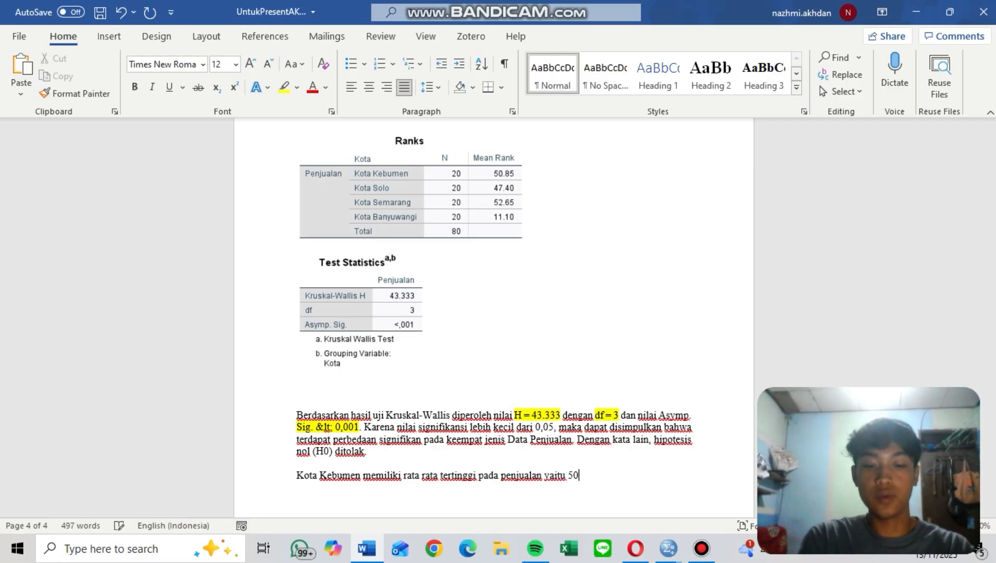
type(".")
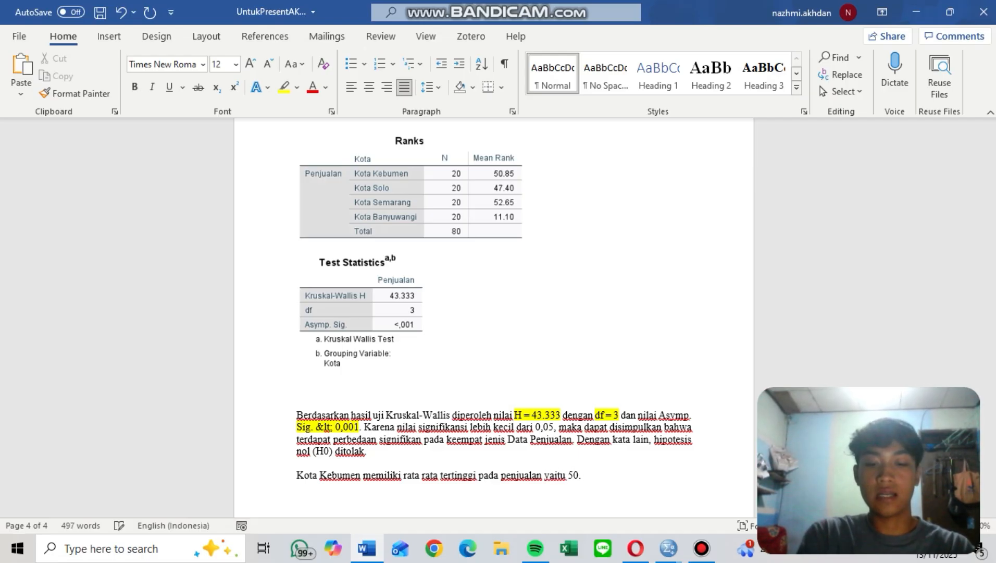
type("85 dan ")
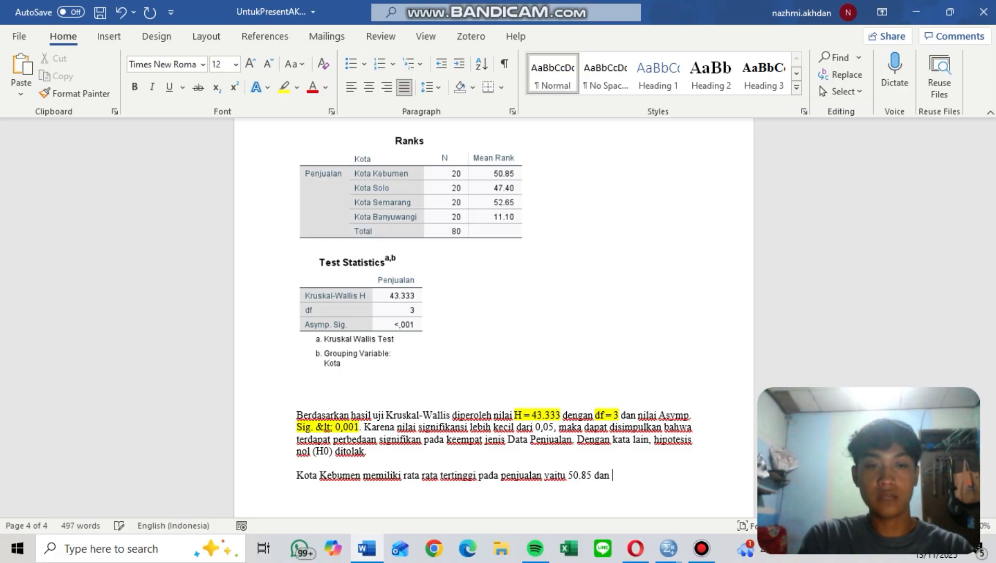
Complete the Kota Kebumen sentence with "Kota Banyuwangi memiliki rata rata terendah yaitu 11.10" and add blank lines below it.
type("Kota Bany")
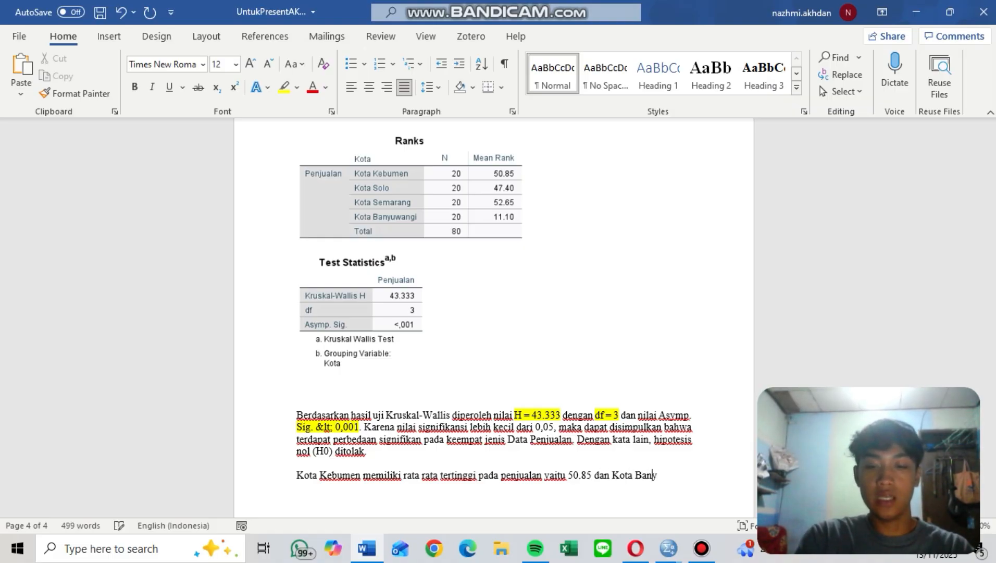
type("uwangi memilik")
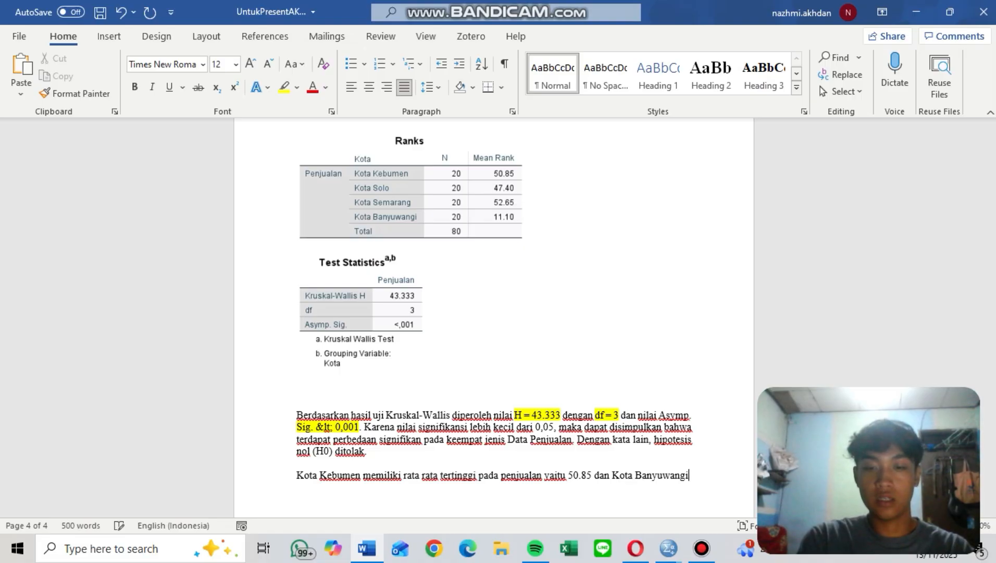
type("i rata ra")
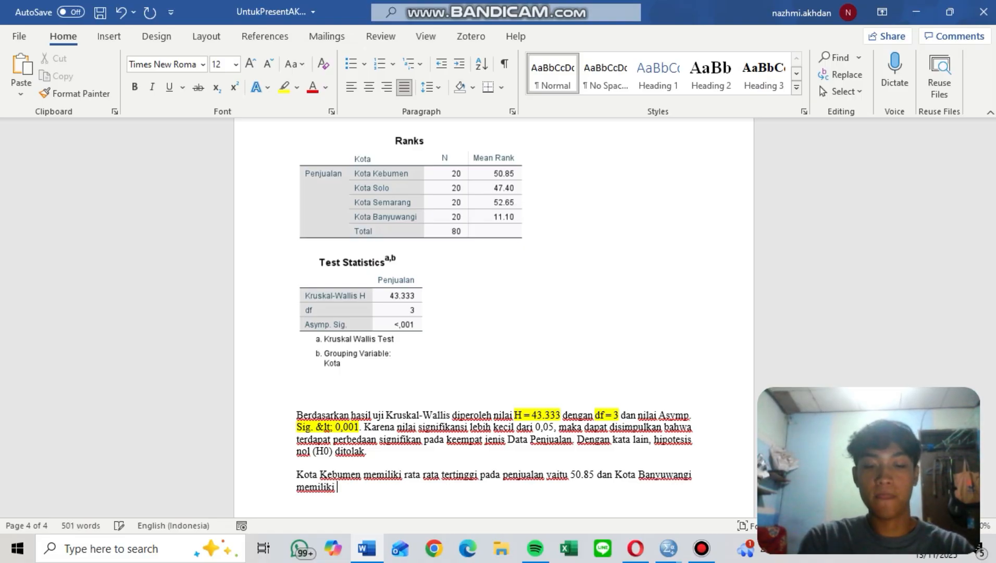
type("ta tere")
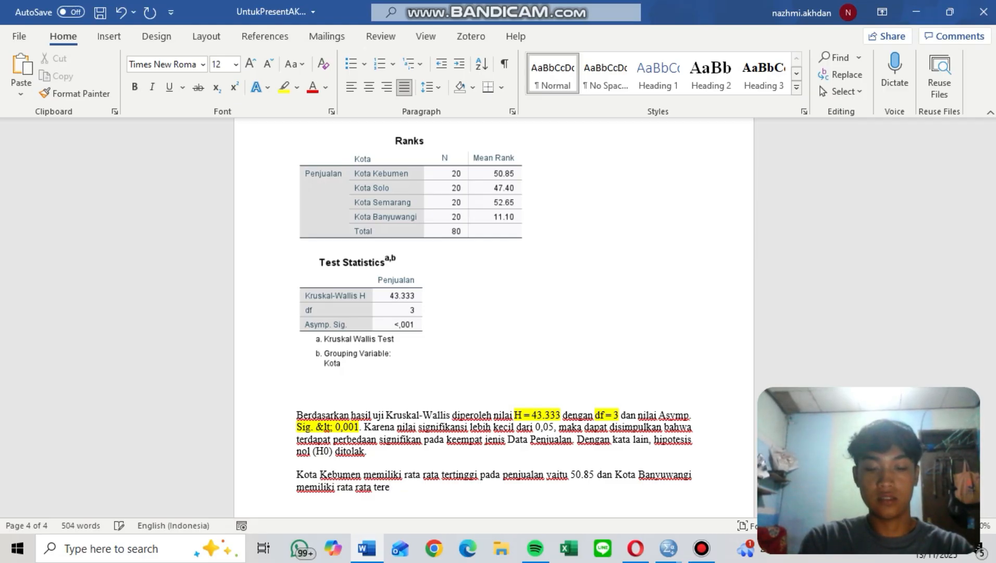
type("ndah yaiu")
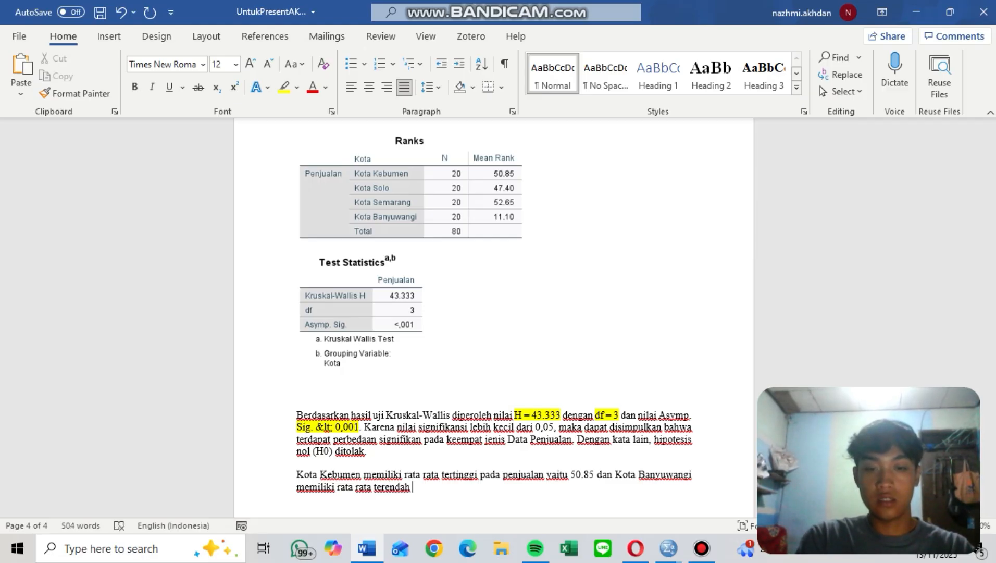
key("BackSpace")
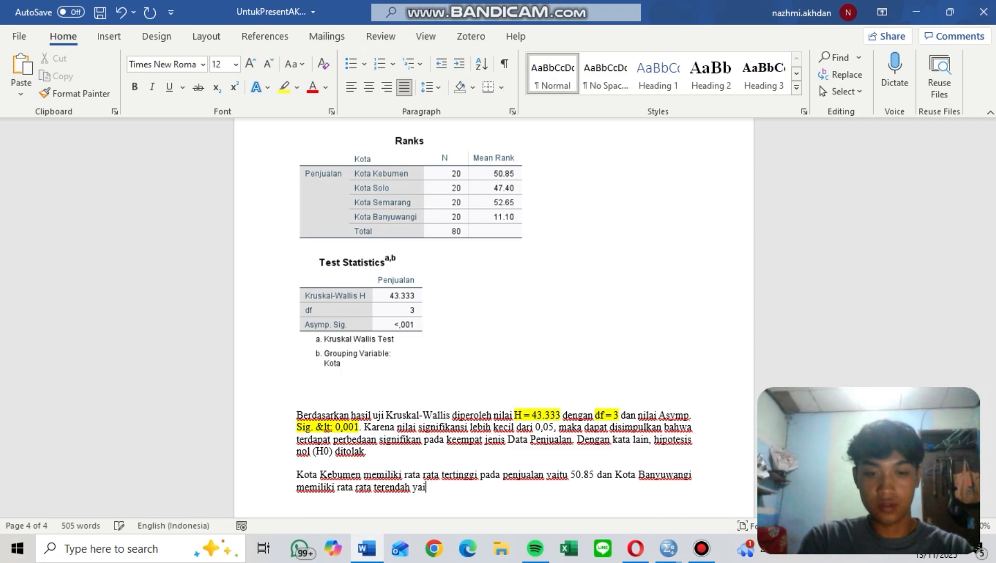
type("tu 11.10")
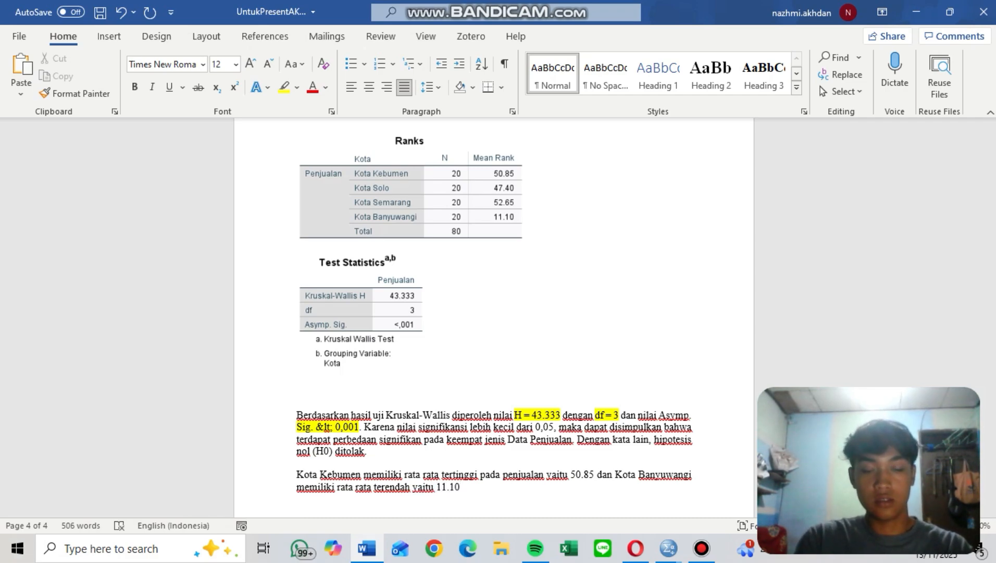
key("Return")
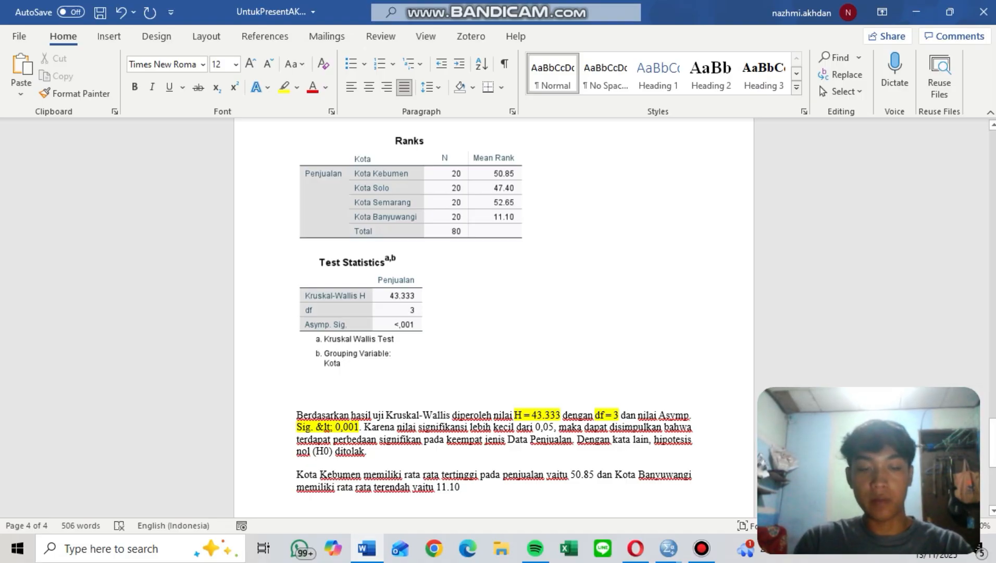
scroll(494, 318, "down", 1)
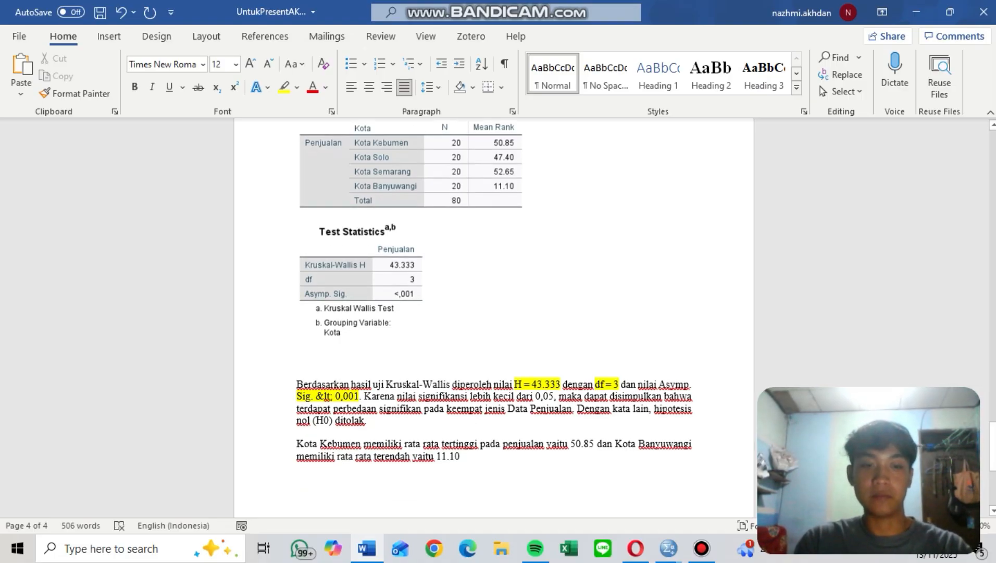
key("Return")
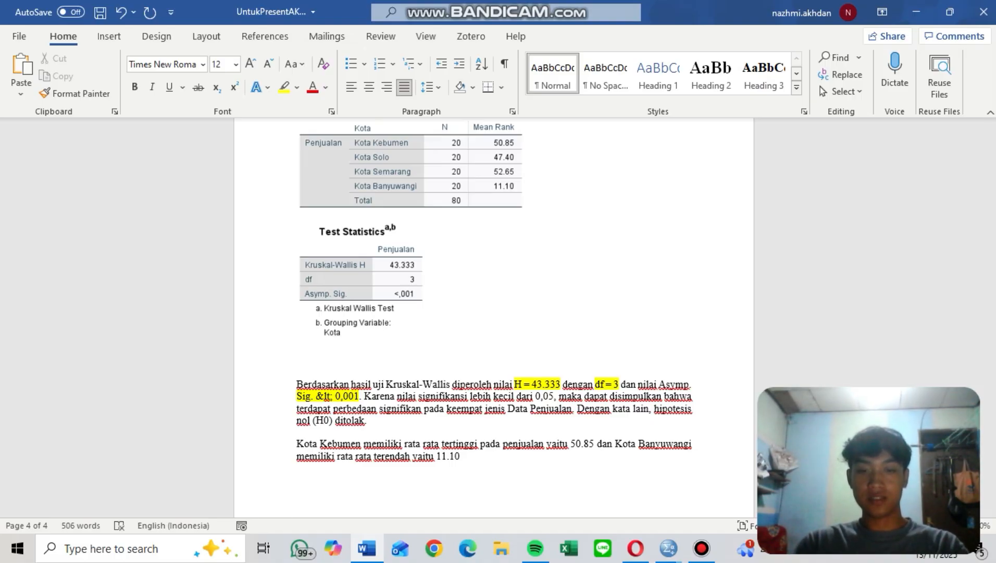
scroll(495, 312, "down", 3)
scroll(495, 312, "up", 1)
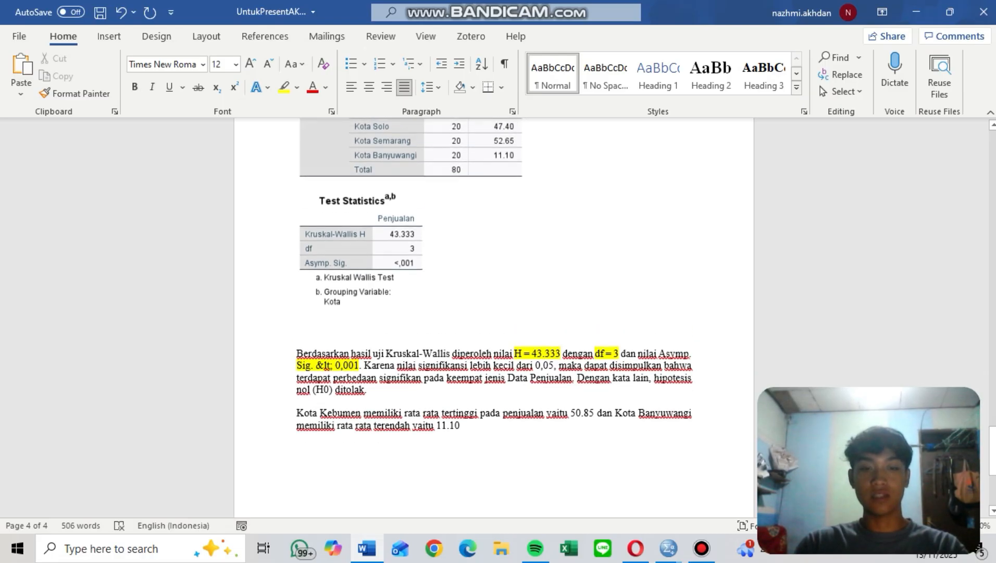
Switch to the SPSS Data Editor with the Kota and Penjualan data and open the legacy two-independent-samples nonparametric test.
key("alt+Tab")
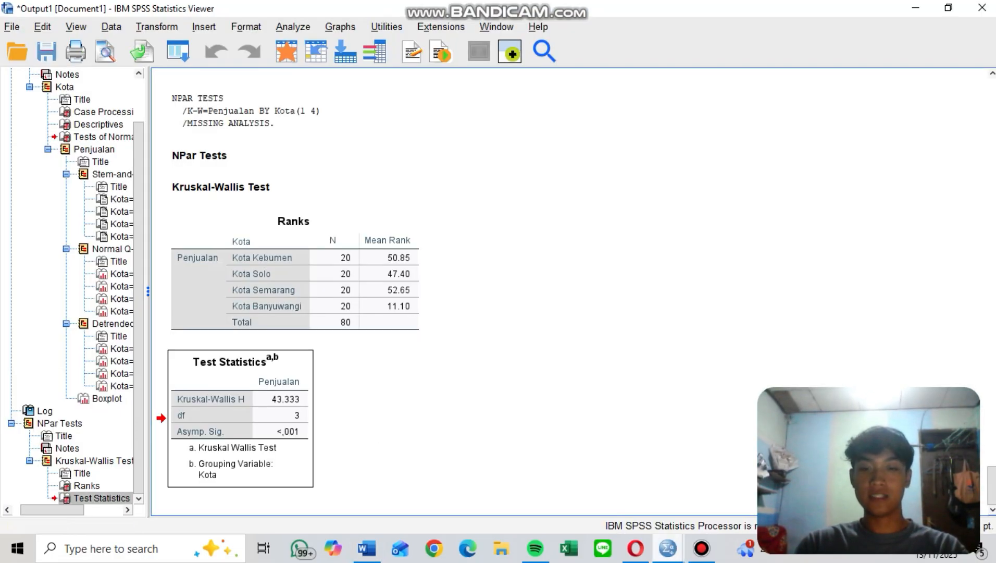
left_click(667, 548)
left_click(587, 480)
left_click(655, 165)
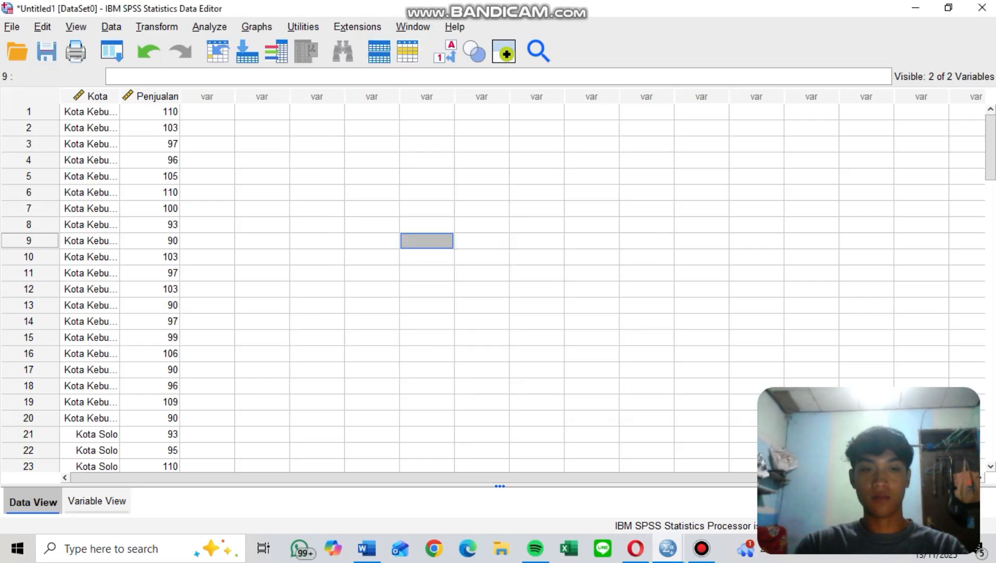
left_click(481, 306)
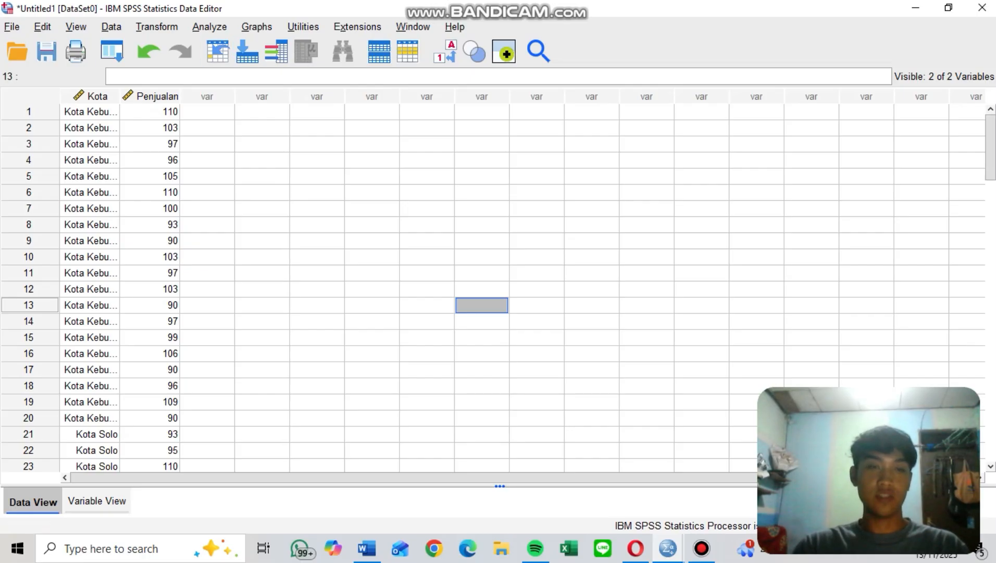
key("alt+a")
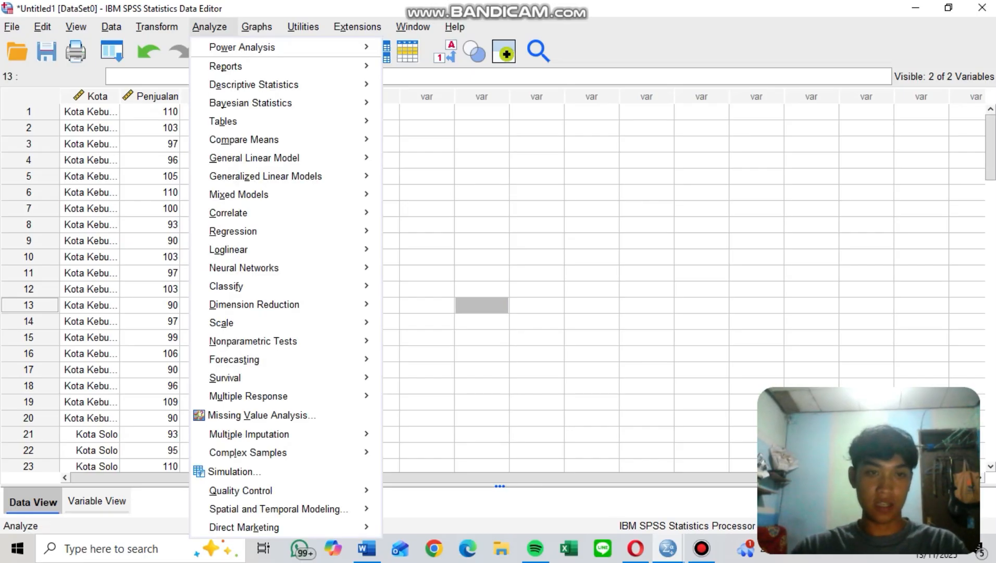
mouse_move(253, 342)
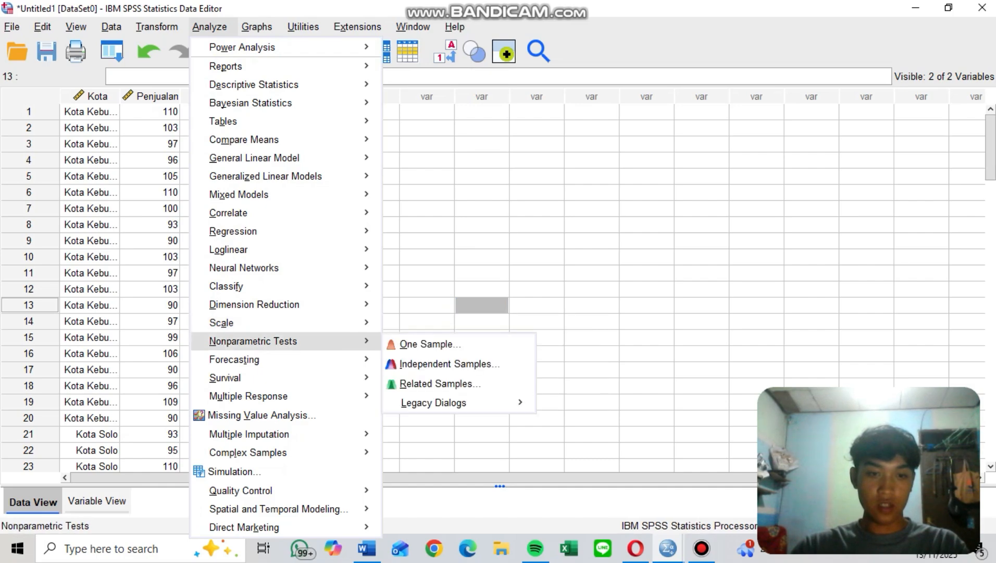
mouse_move(433, 403)
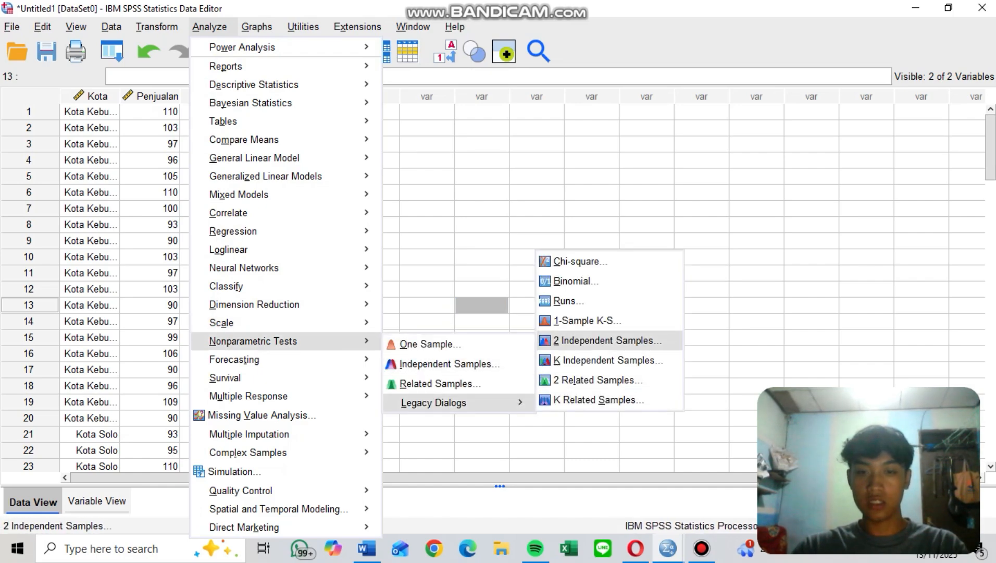
left_click(608, 341)
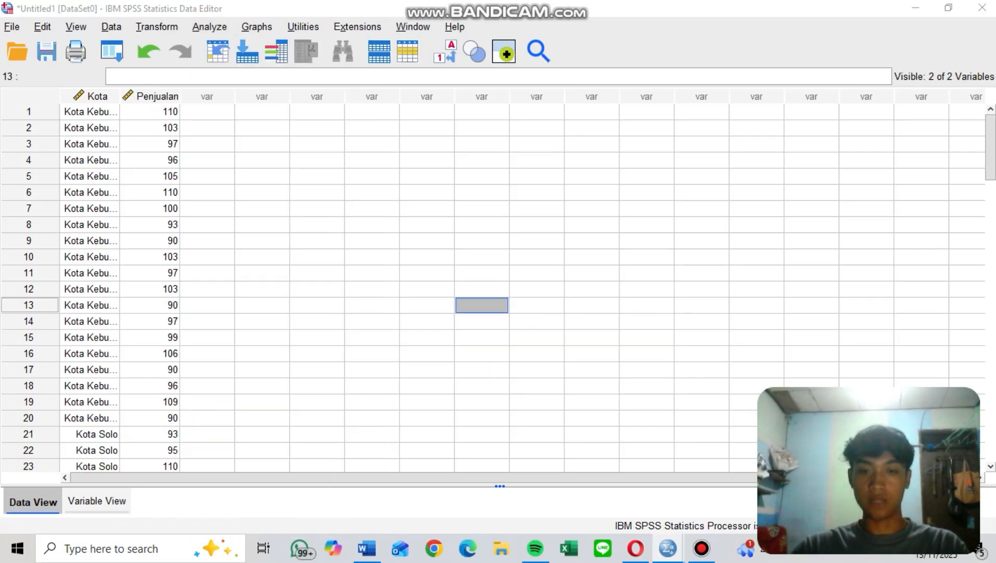
Assign Penjualan as the test variable and Kota as the grouping variable for the Mann-Whitney U test.
left_click(383, 203)
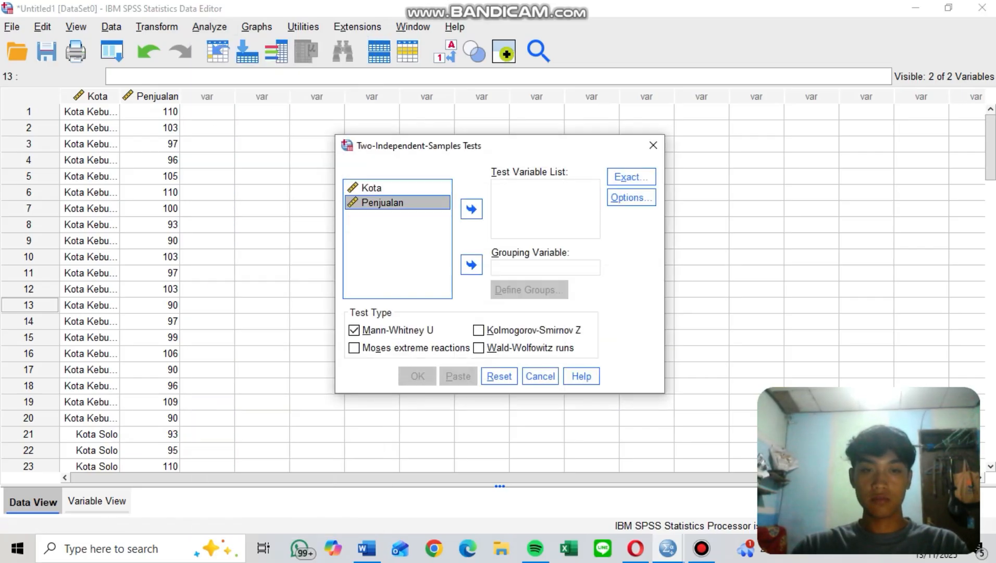
left_click(471, 209)
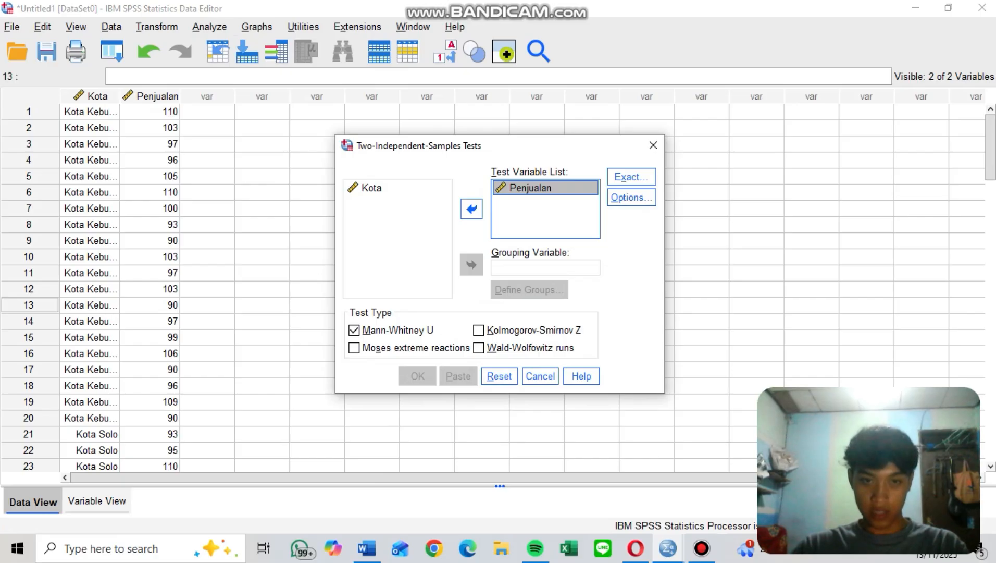
left_click(372, 188)
left_click(471, 264)
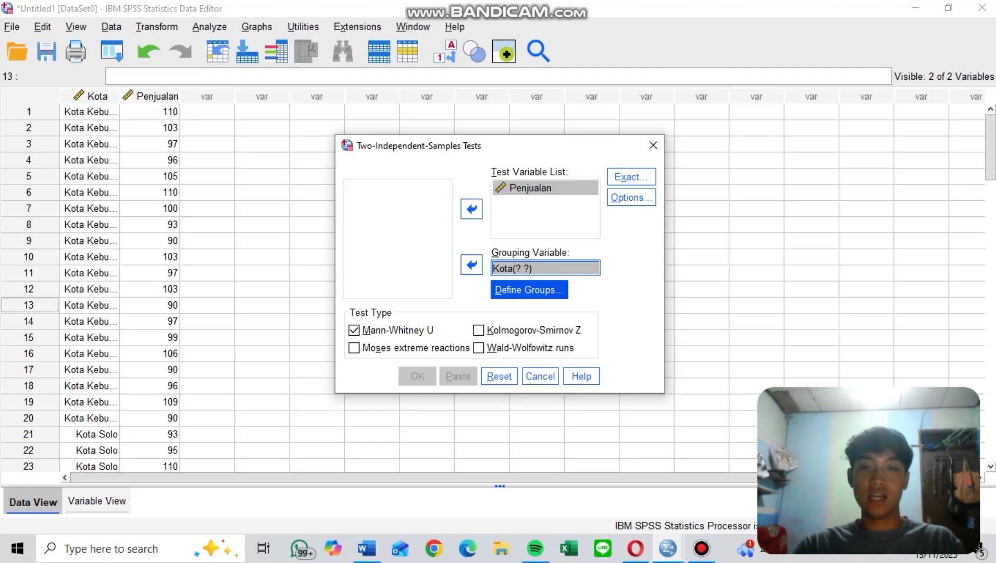
Define the Kota groups as 1 and 2 and run the Mann-Whitney U test on Penjualan.
key("Return")
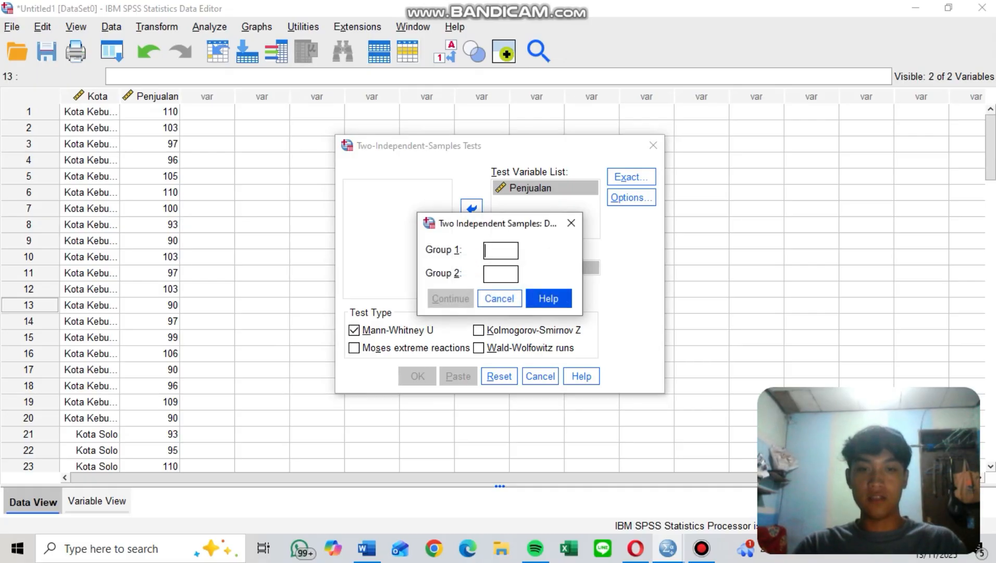
type("1")
key("Tab")
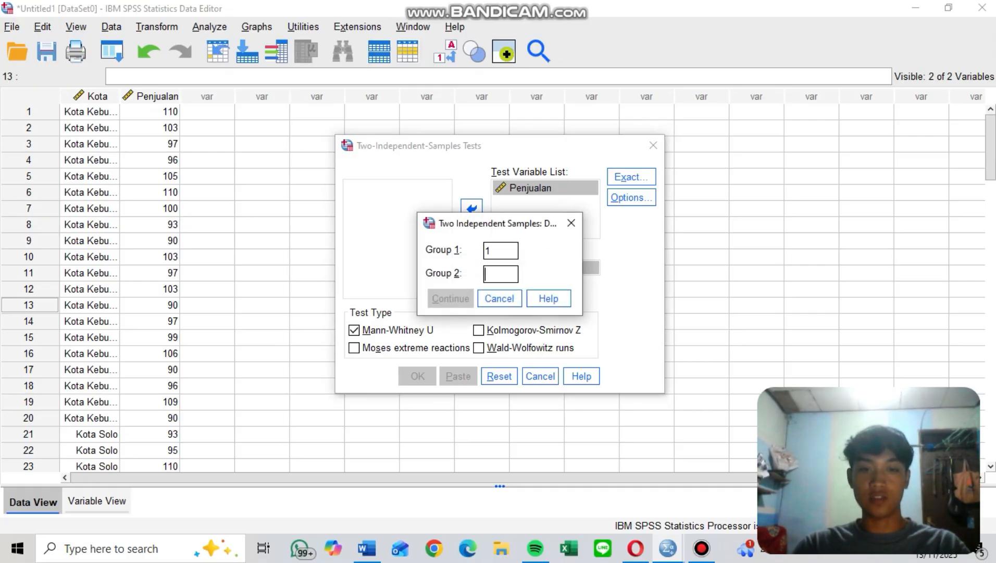
type("2")
key("Return")
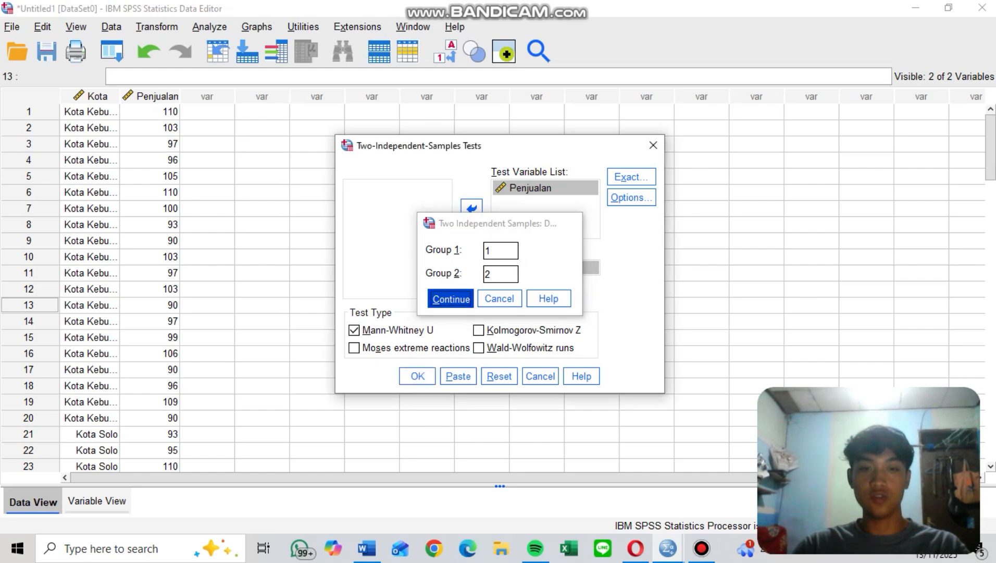
left_click(418, 376)
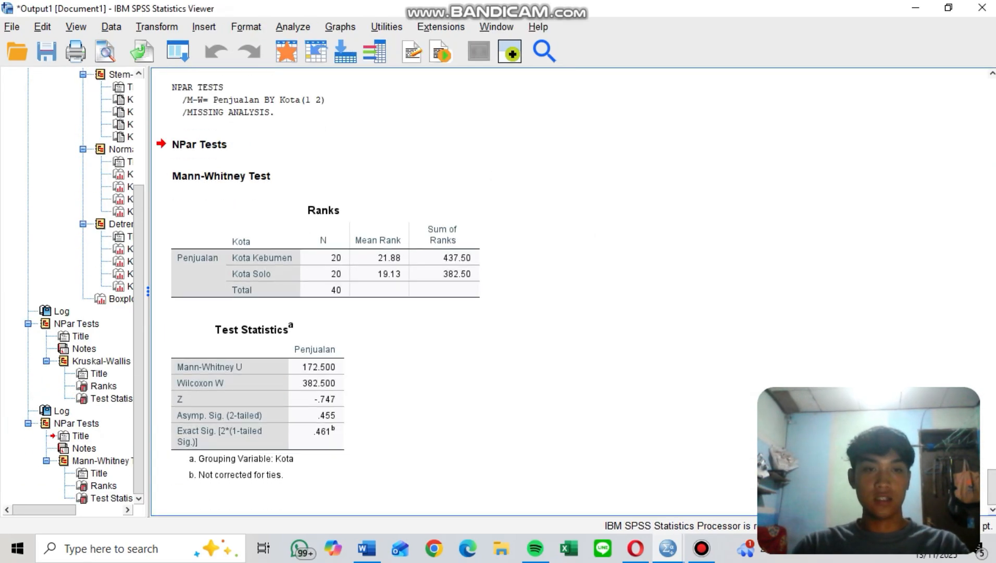
Run another Mann-Whitney U test on Penjualan comparing Kota groups 1 and 3.
left_click(293, 27)
mouse_move(337, 341)
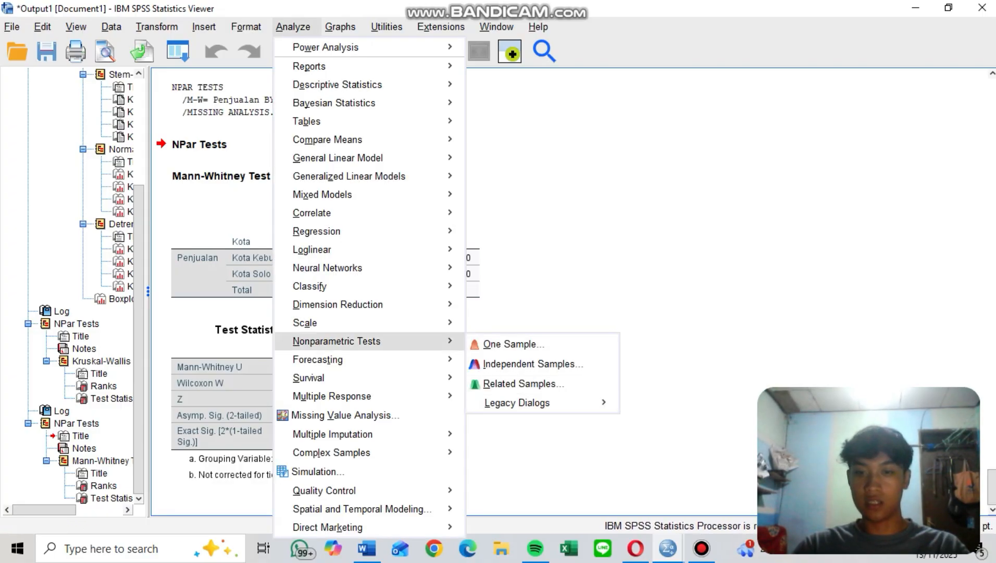
mouse_move(521, 402)
left_click(708, 338)
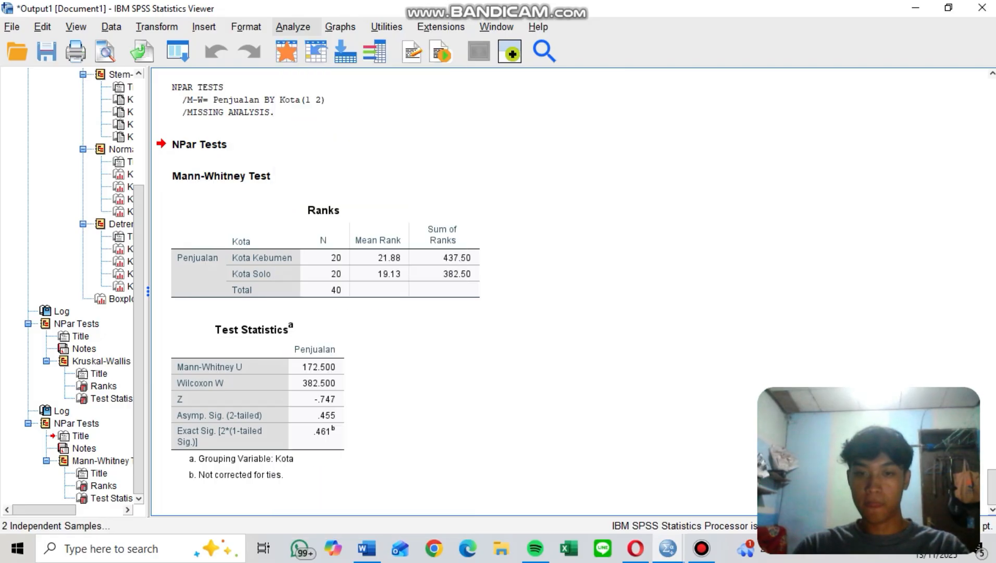
left_click(545, 269)
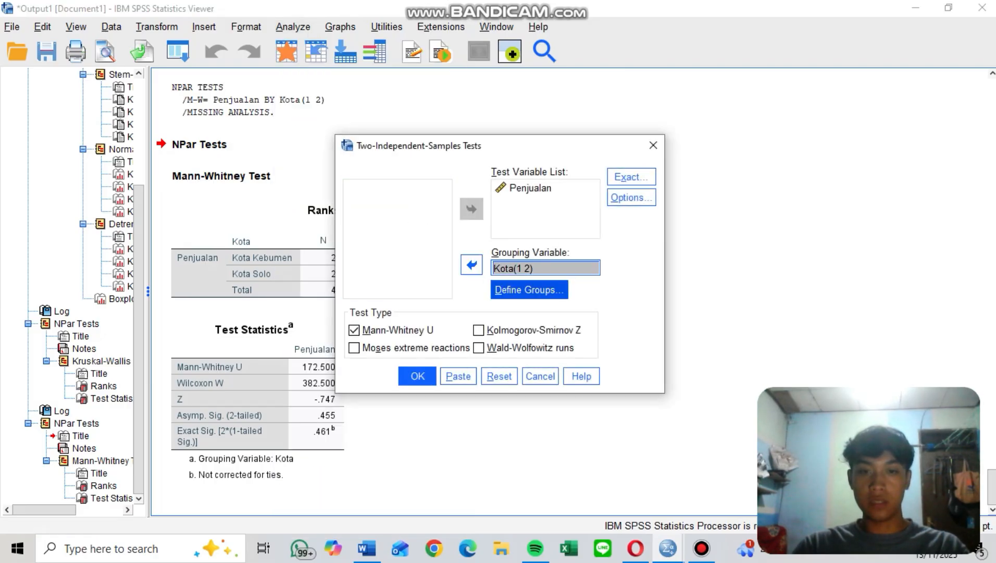
left_click(529, 289)
left_click(501, 274)
key("BackSpace")
type("3")
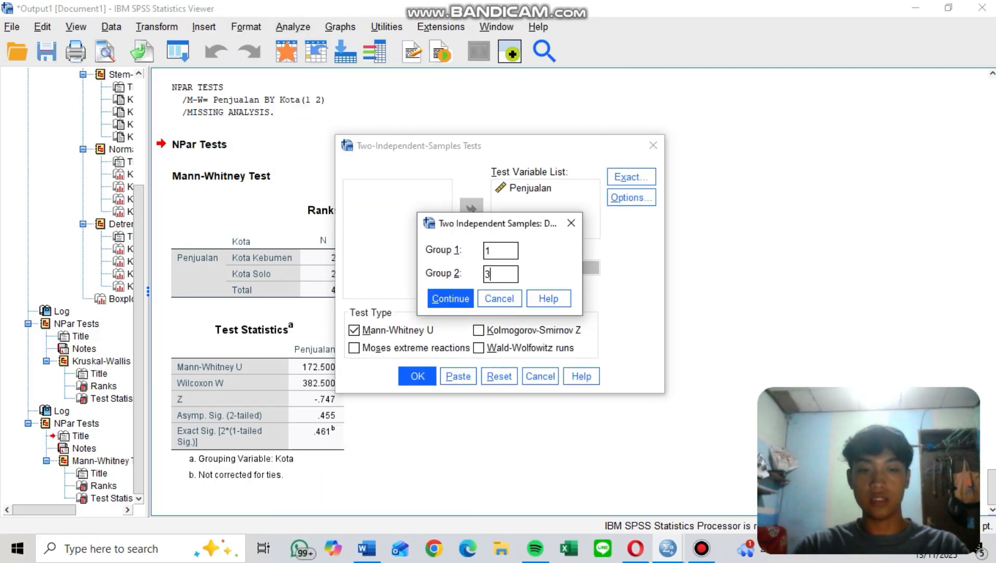
key("Return")
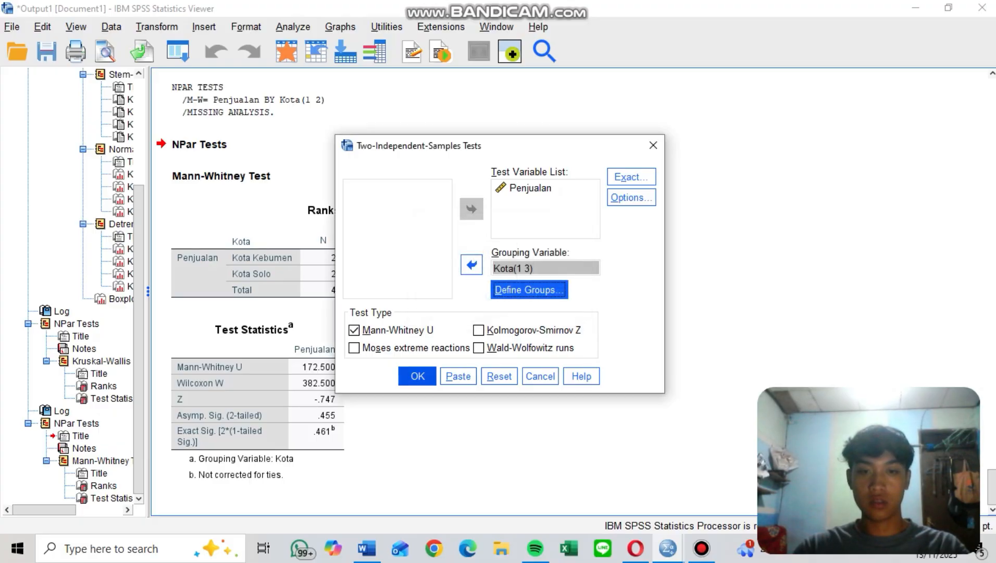
key("Return")
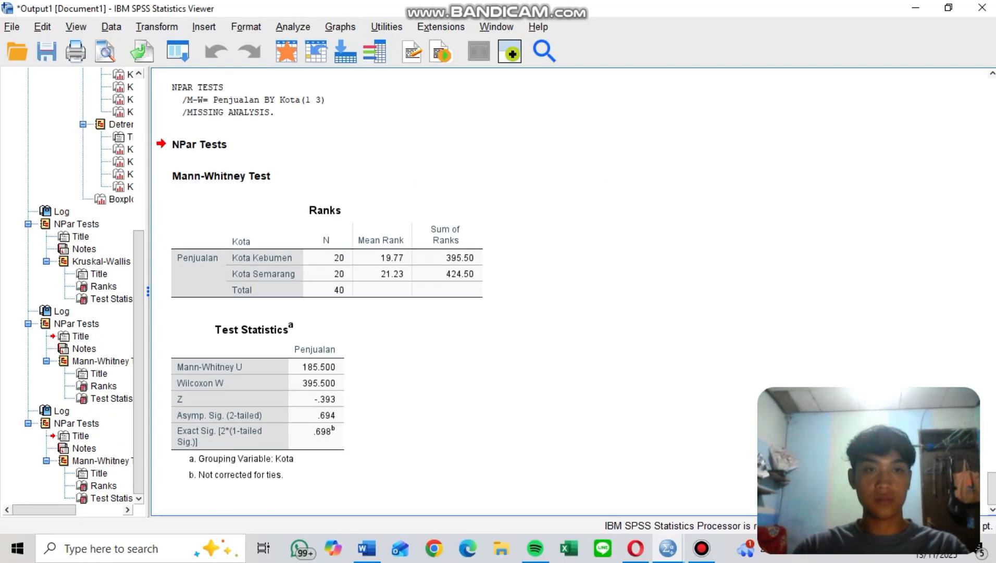
Repeat the Mann-Whitney U test on Penjualan with Kota groups 1 and 4.
left_click(293, 26)
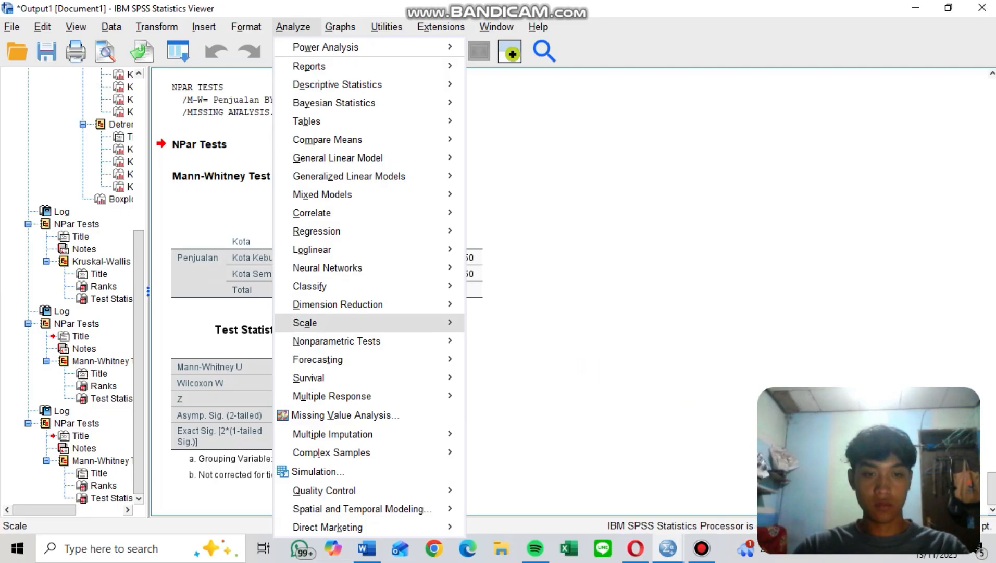
mouse_move(336, 341)
mouse_move(517, 402)
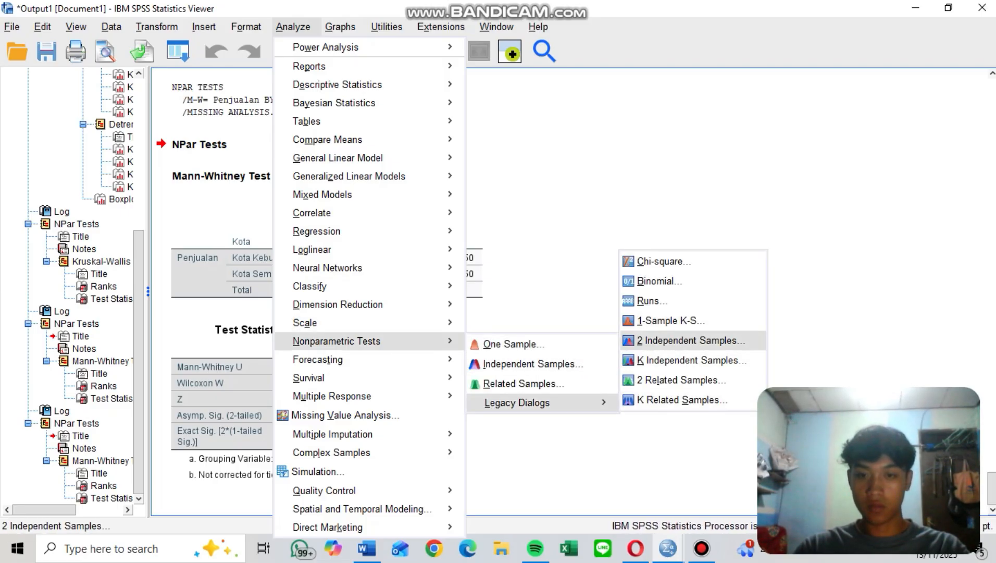
left_click(690, 340)
left_click(542, 268)
left_click(529, 290)
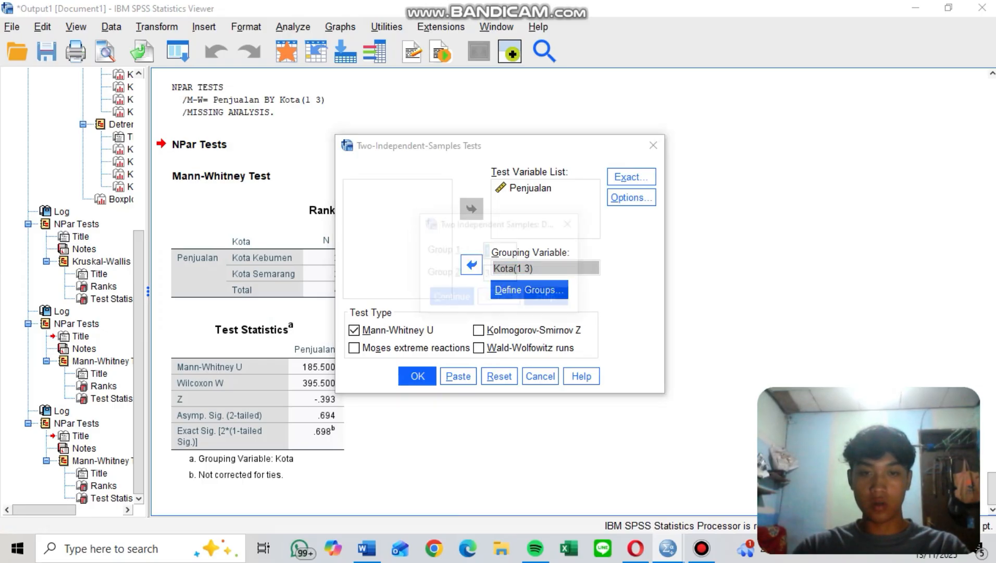
left_click(499, 274)
key("BackSpace")
type("4")
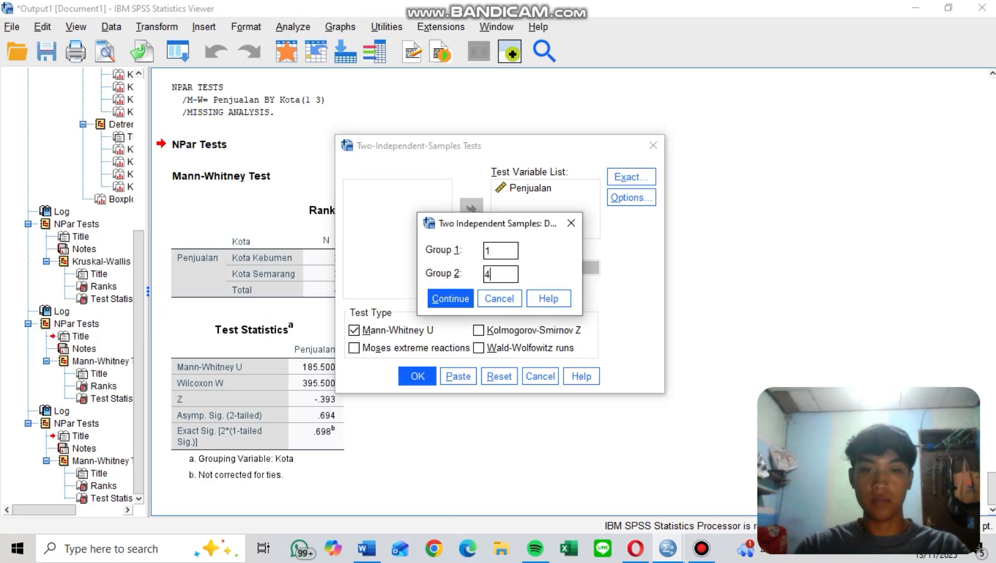
left_click(450, 298)
left_click(417, 375)
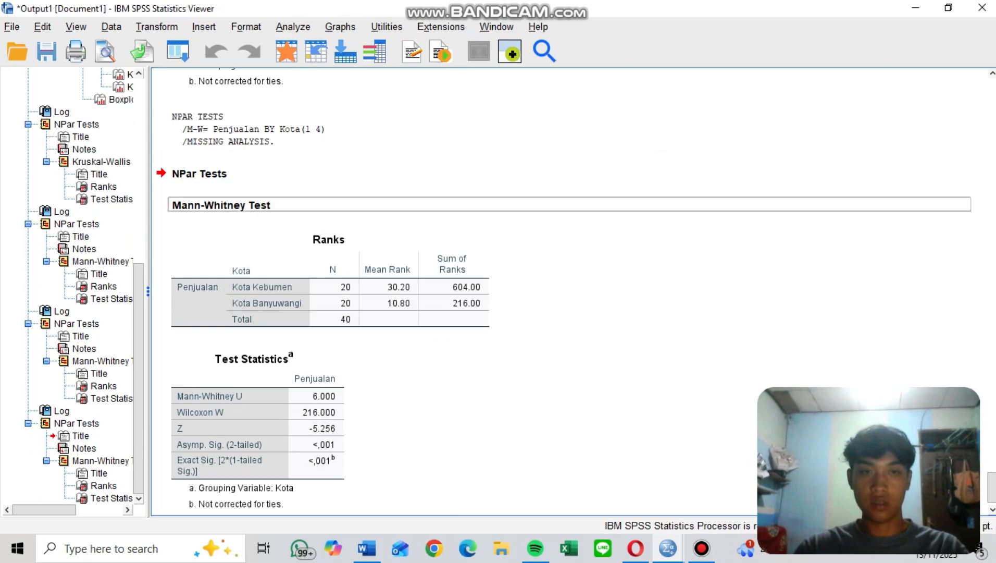
Redefine the Kota groups as 2 and 3 and run the Mann-Whitney U test on Penjualan.
left_click(293, 27)
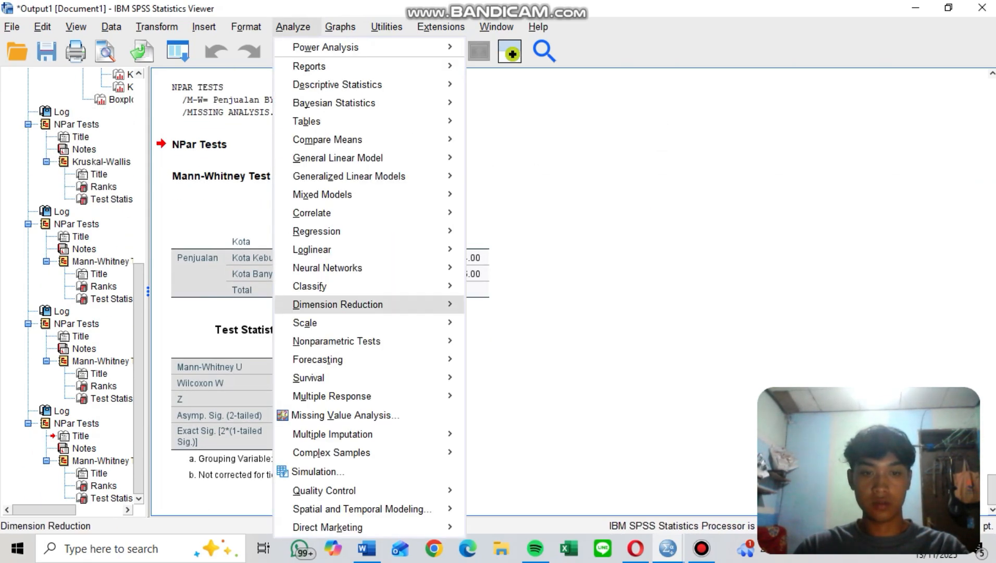
mouse_move(364, 359)
mouse_move(364, 341)
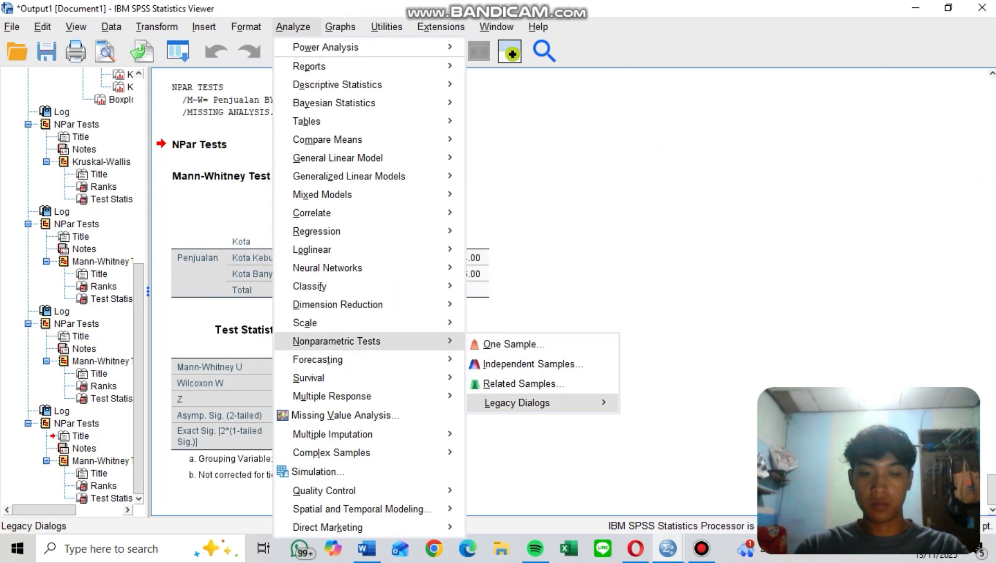
mouse_move(521, 402)
left_click(687, 340)
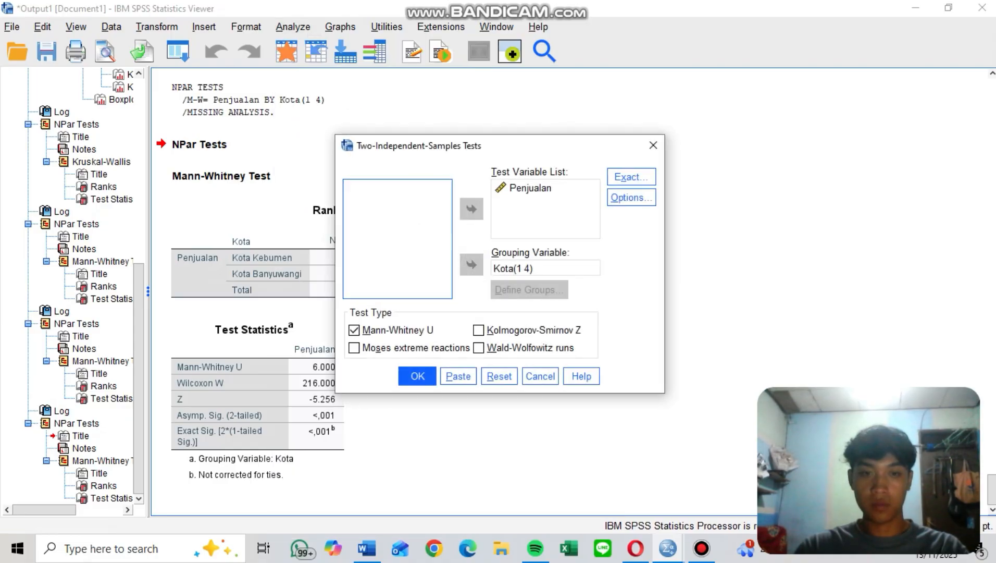
left_click(529, 289)
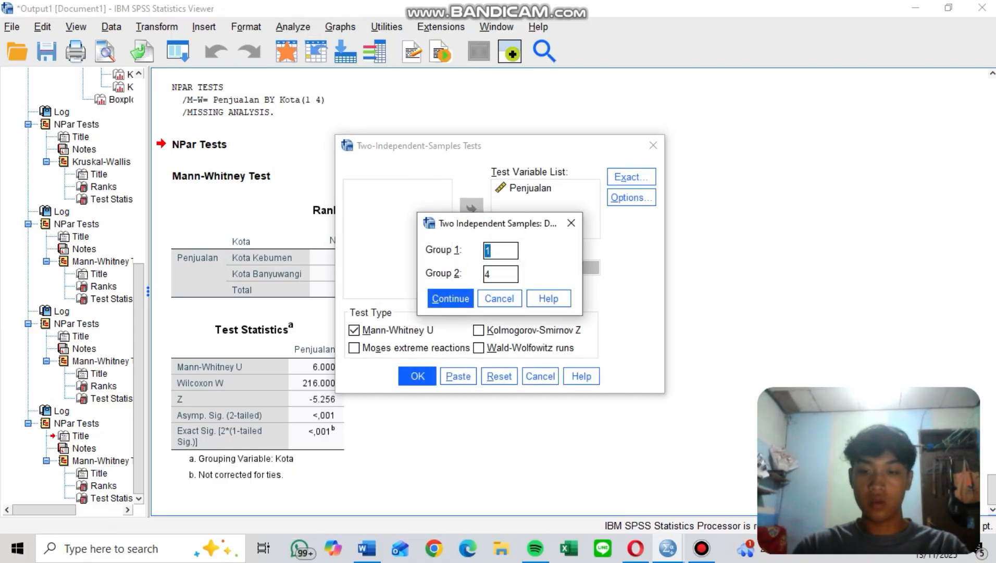
key("BackSpace")
type("2")
key("BackSpace")
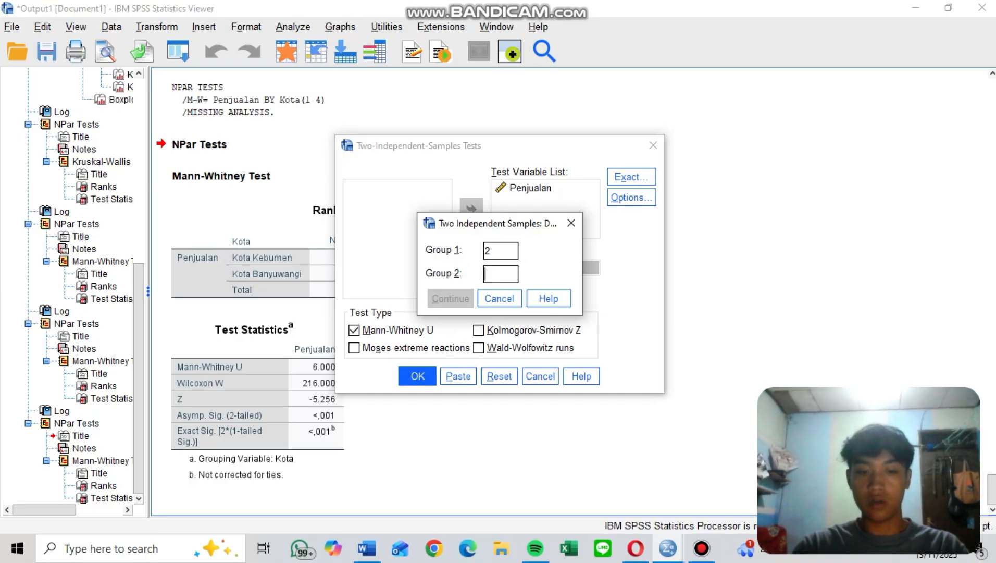
type("3")
key("Return")
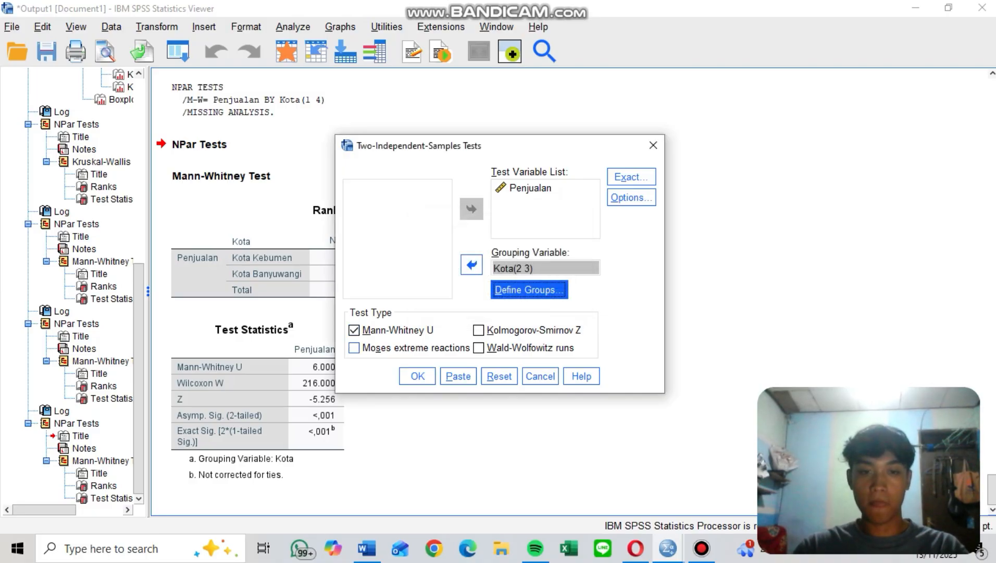
key("Return")
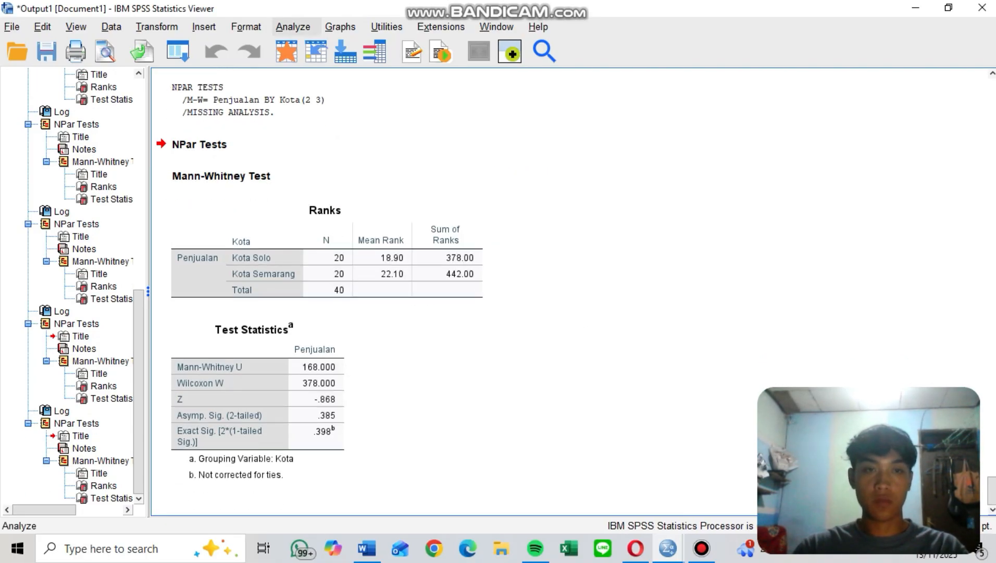
Run the two-independent-samples Mann-Whitney U test on Penjualan with Kota groups 2 and 4.
left_click(293, 27)
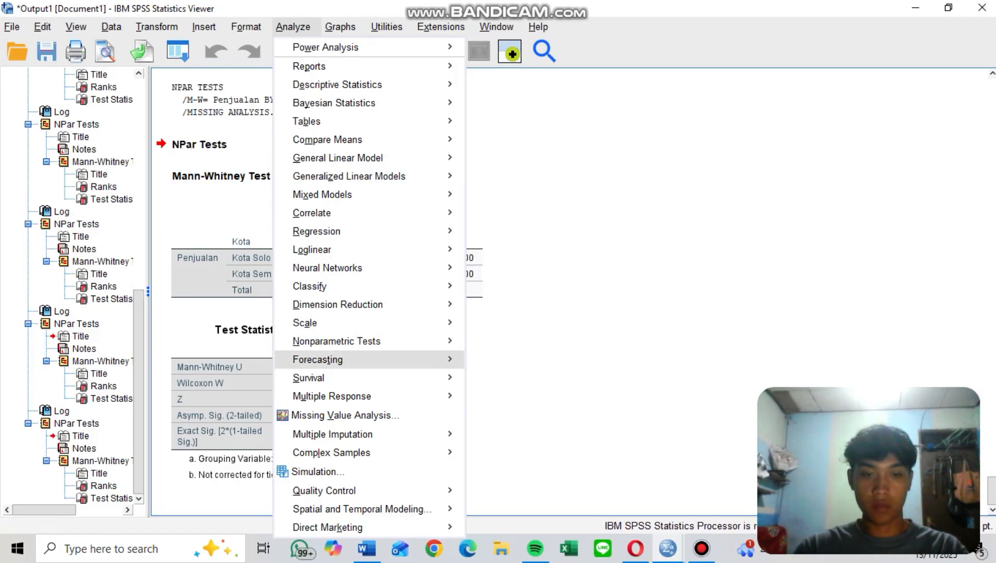
mouse_move(368, 341)
mouse_move(531, 403)
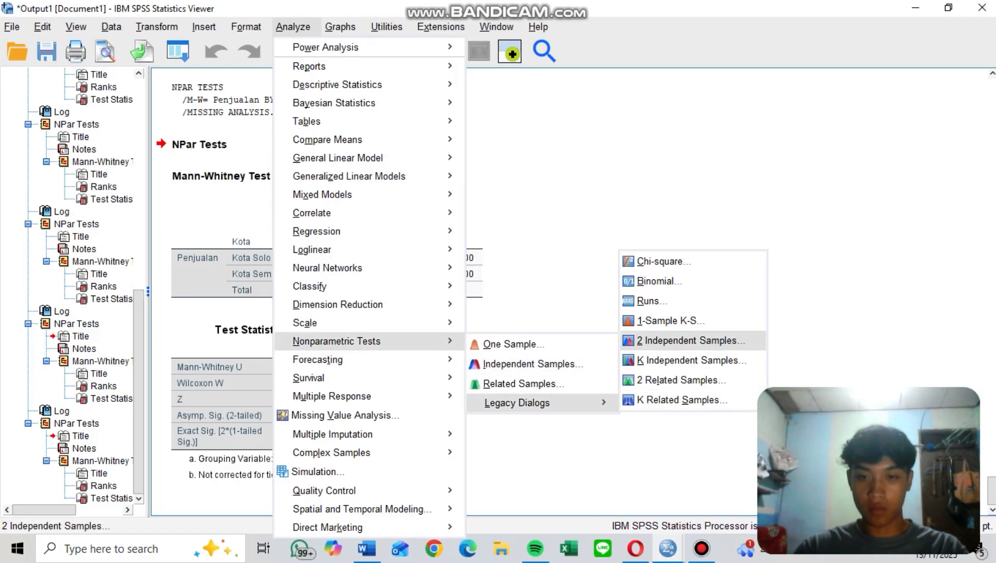
left_click(690, 340)
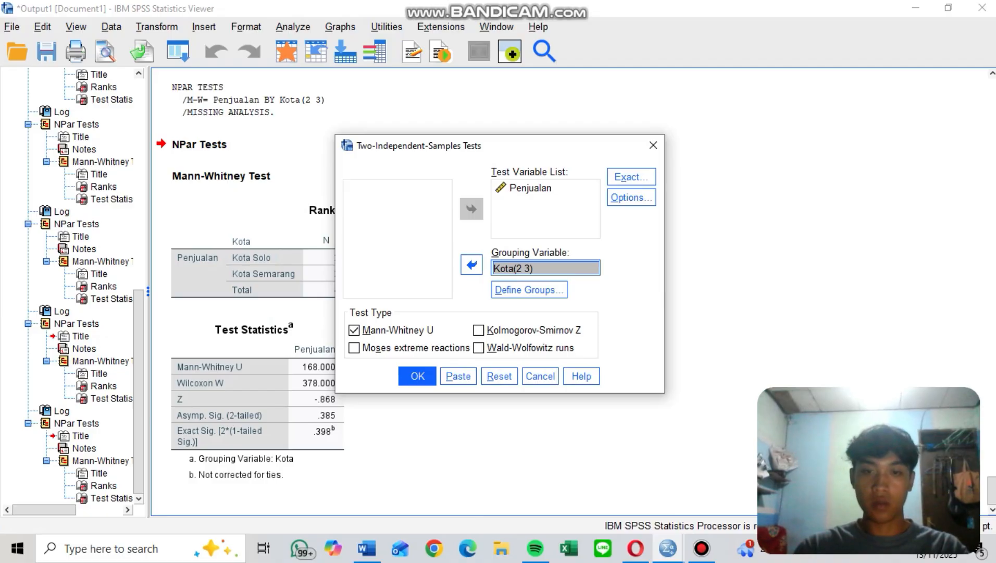
left_click(529, 290)
left_click(502, 274)
key("BackSpace")
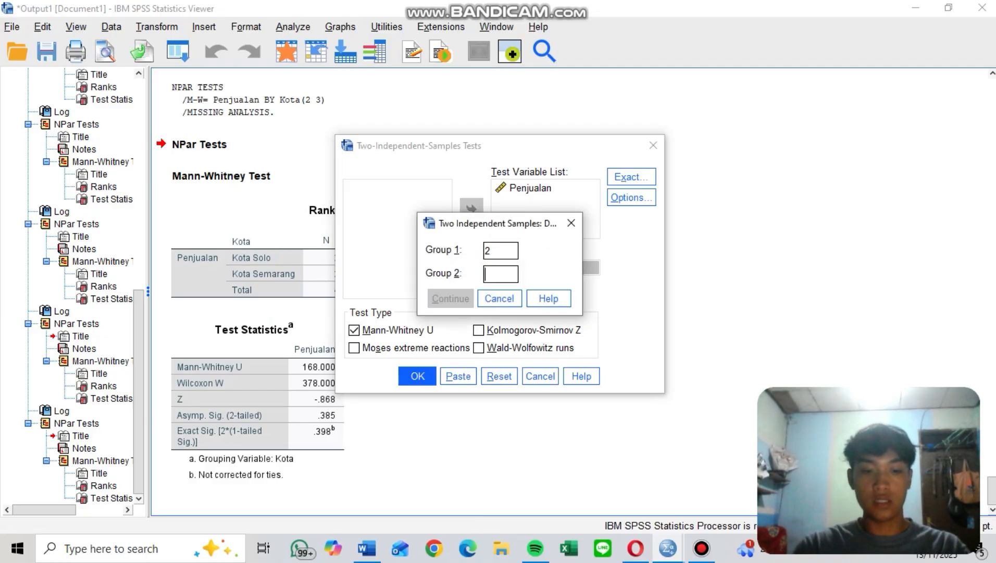
type("4")
key("Return")
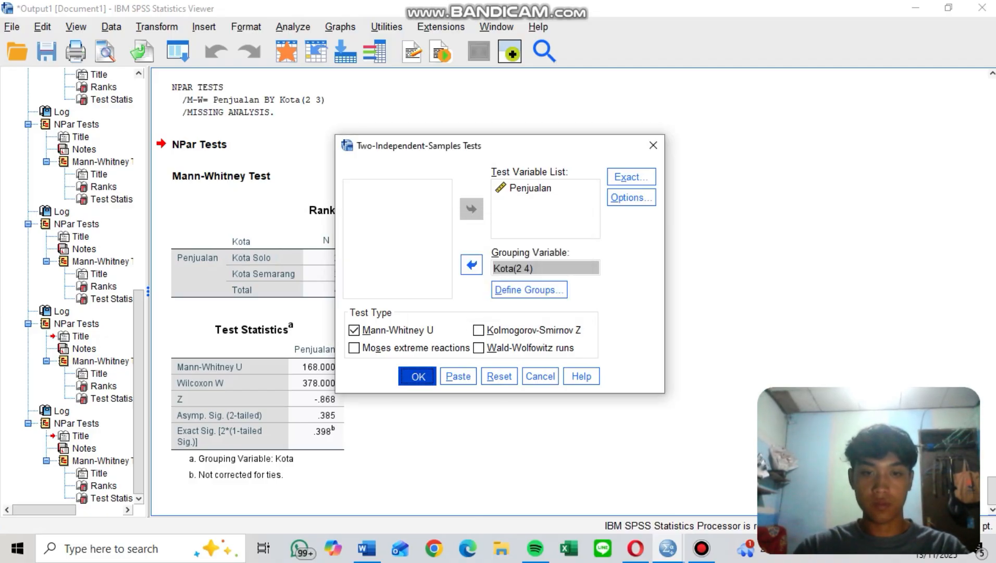
left_click(417, 376)
Reopen the two-independent-samples test and open the Kota group definition with the first group's value ready for editing.
left_click(292, 28)
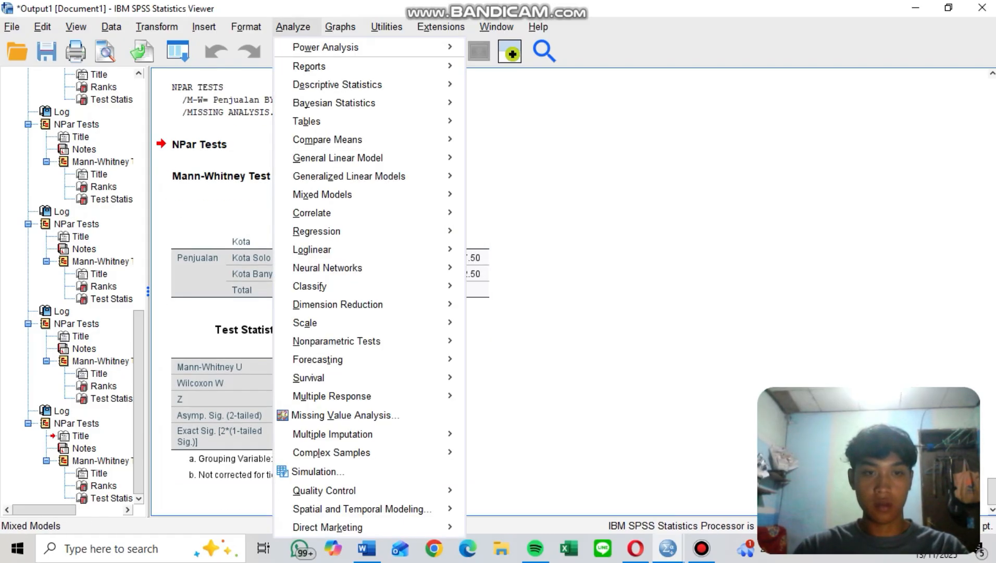
mouse_move(365, 341)
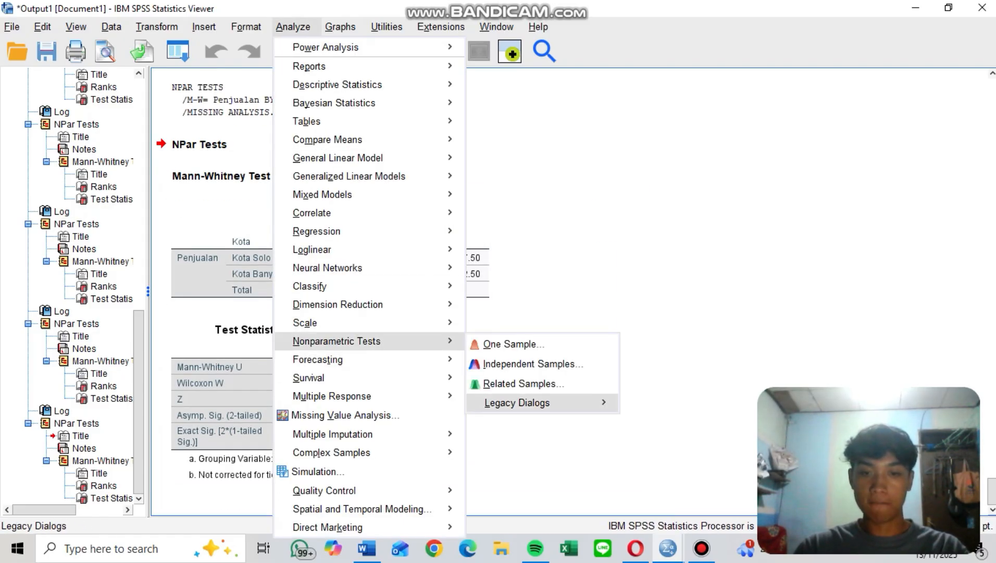
mouse_move(517, 402)
left_click(656, 341)
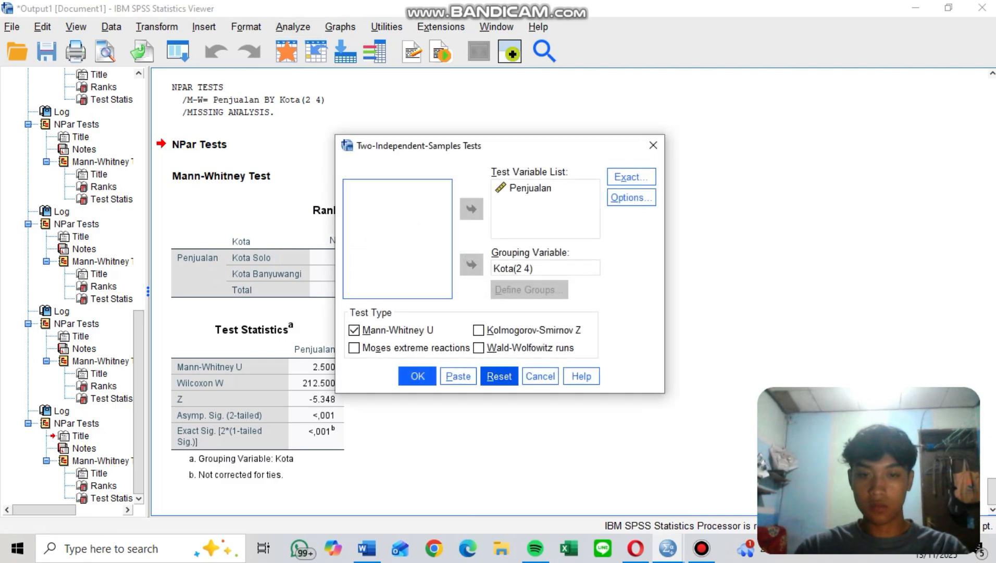
left_click(545, 268)
left_click(529, 289)
left_click(500, 251)
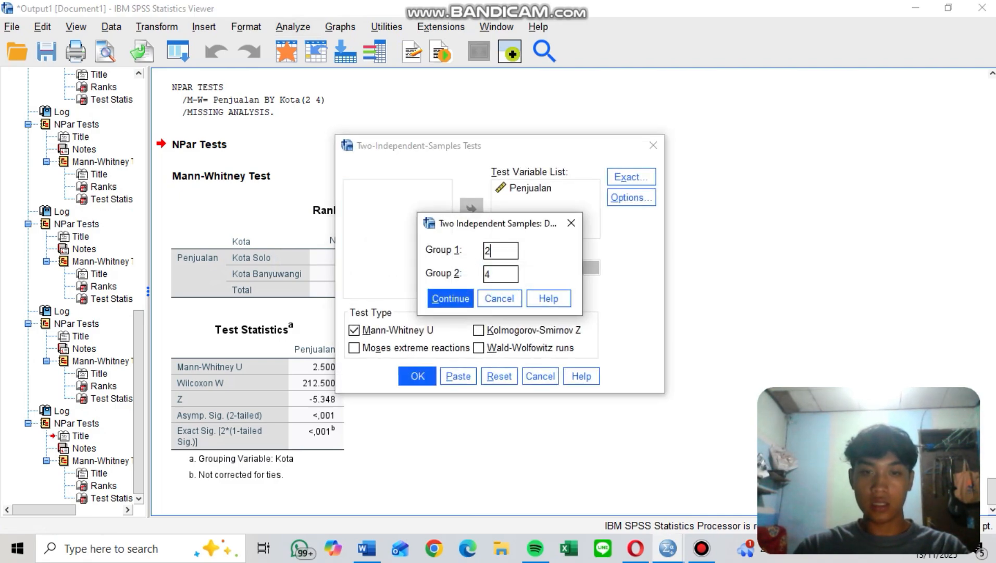
Set group 1 to 3, keeping group 2 at 4, and run the Mann-Whitney U test on Penjualan by Kota.
key("BackSpace")
type("3")
key("Return")
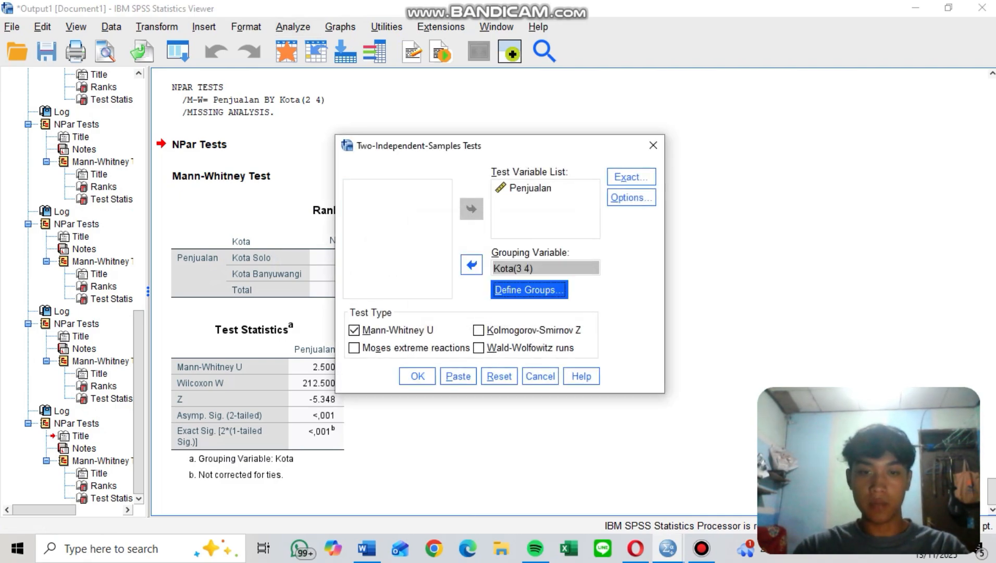
left_click(417, 376)
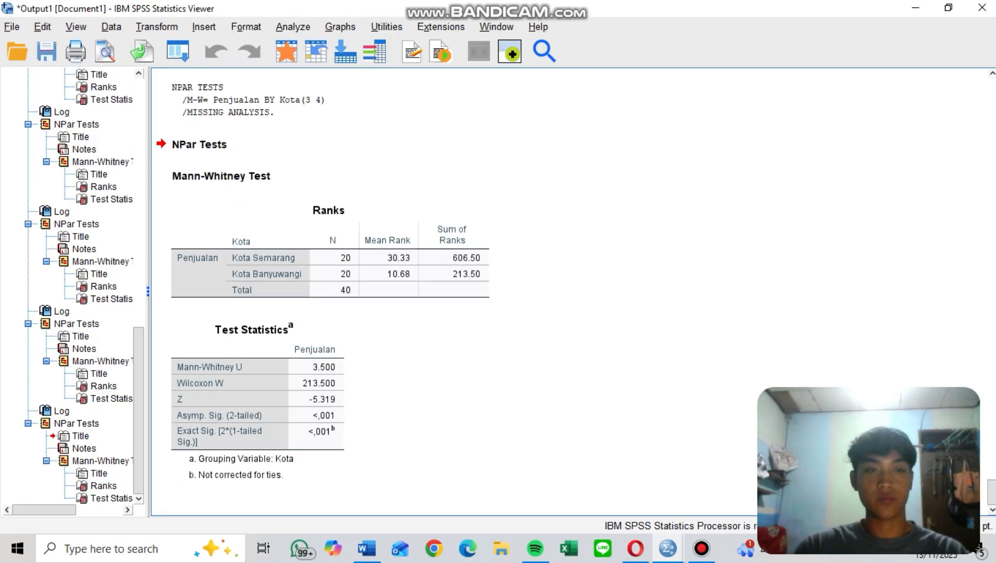
Copy the Ranks table comparing Kota Kebumen and Kota Solo as an image and paste it below the Kruskal-Wallis text in Word.
scroll(573, 292, "up", 20)
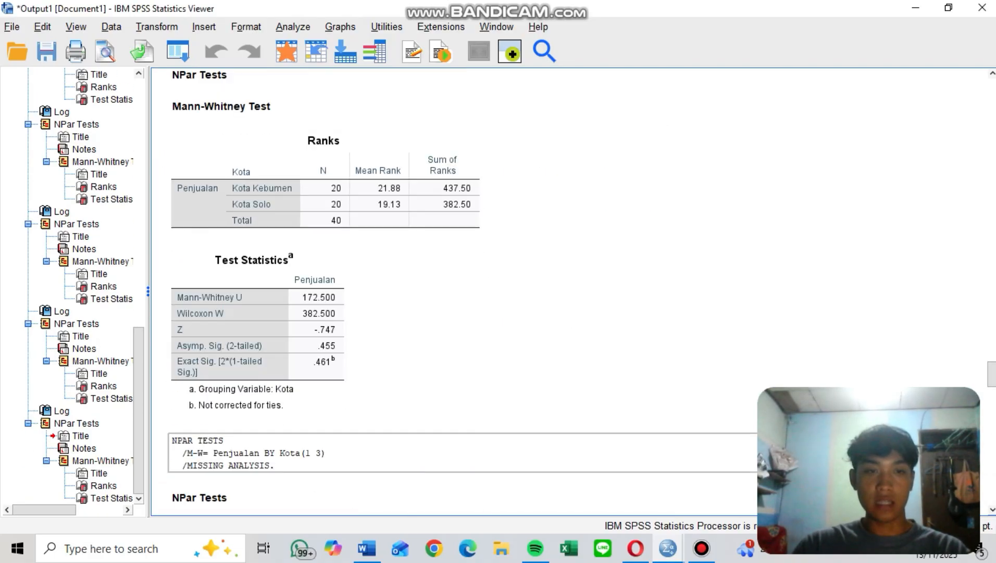
scroll(573, 292, "up", 15)
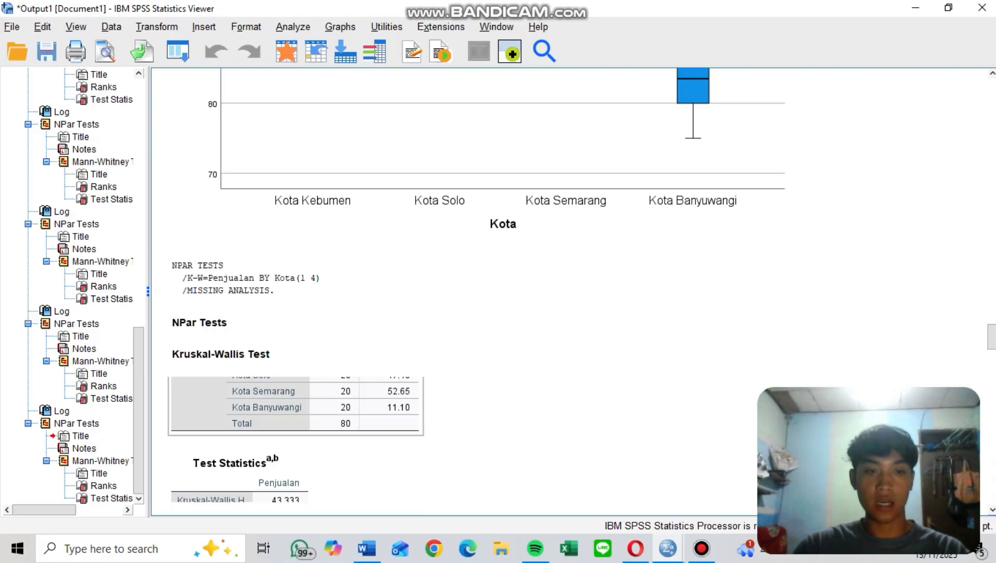
scroll(573, 292, "down", 10)
scroll(326, 292, "down", 7)
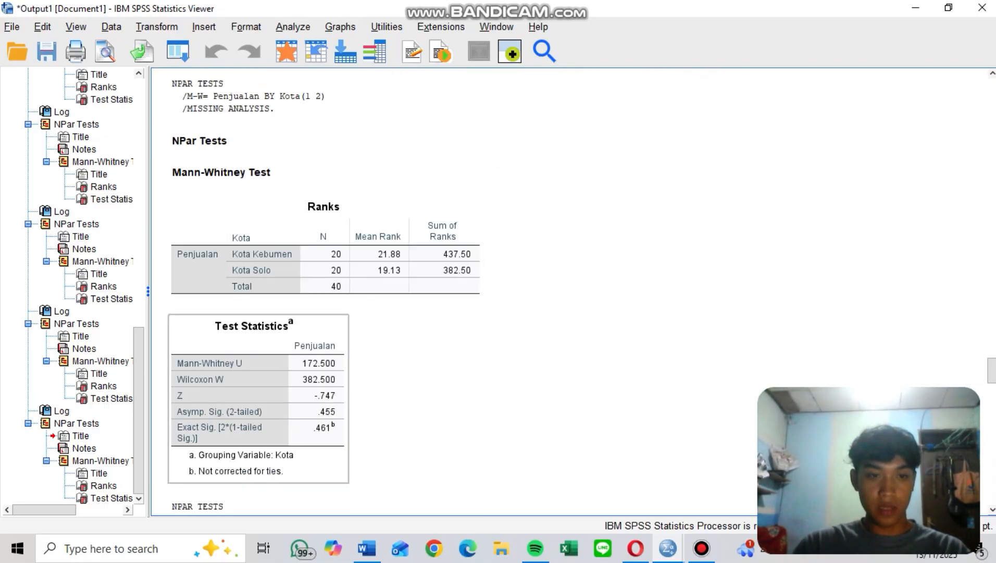
scroll(326, 291, "up", 2)
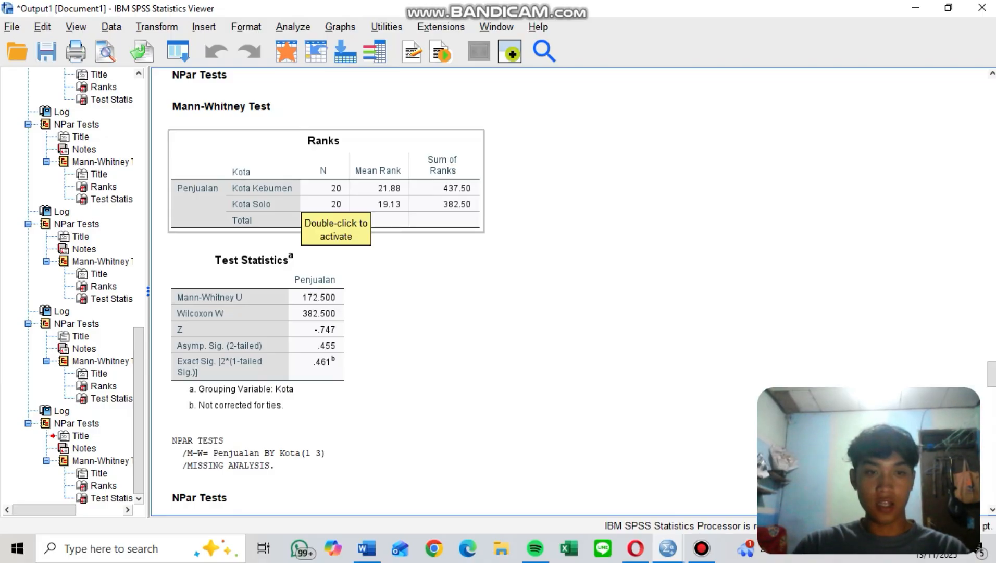
left_click(302, 199)
right_click(302, 199)
mouse_move(360, 248)
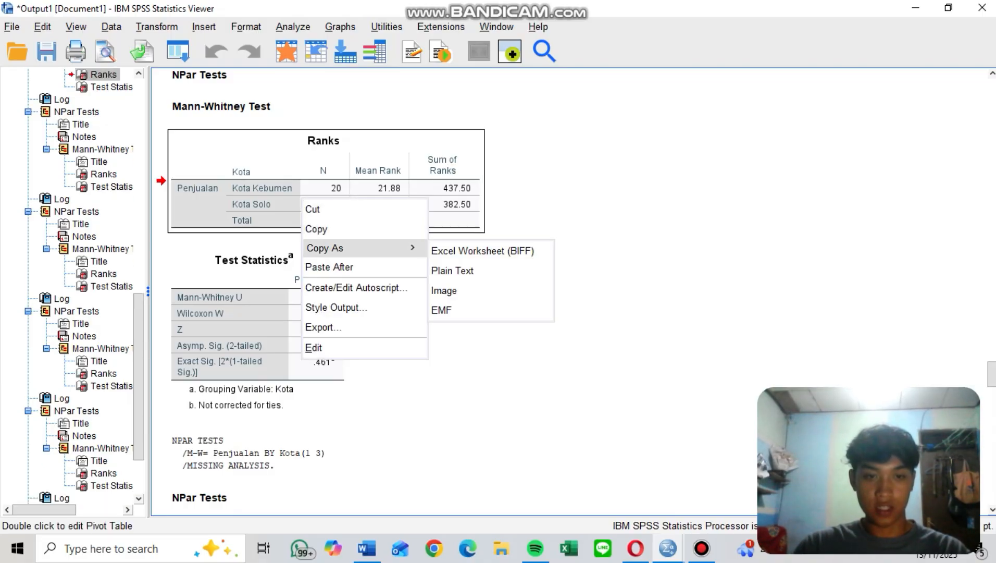
left_click(443, 291)
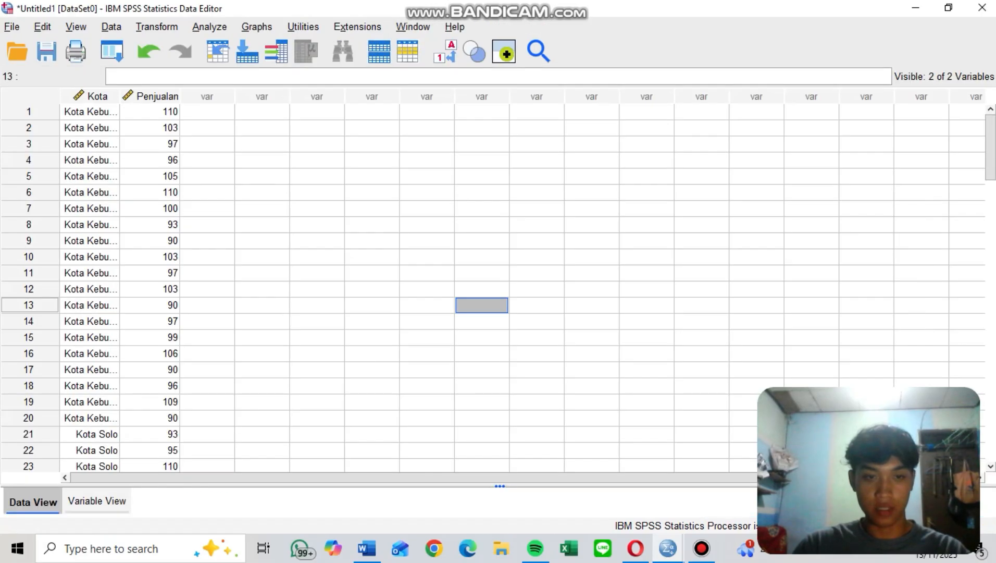
left_click(367, 548)
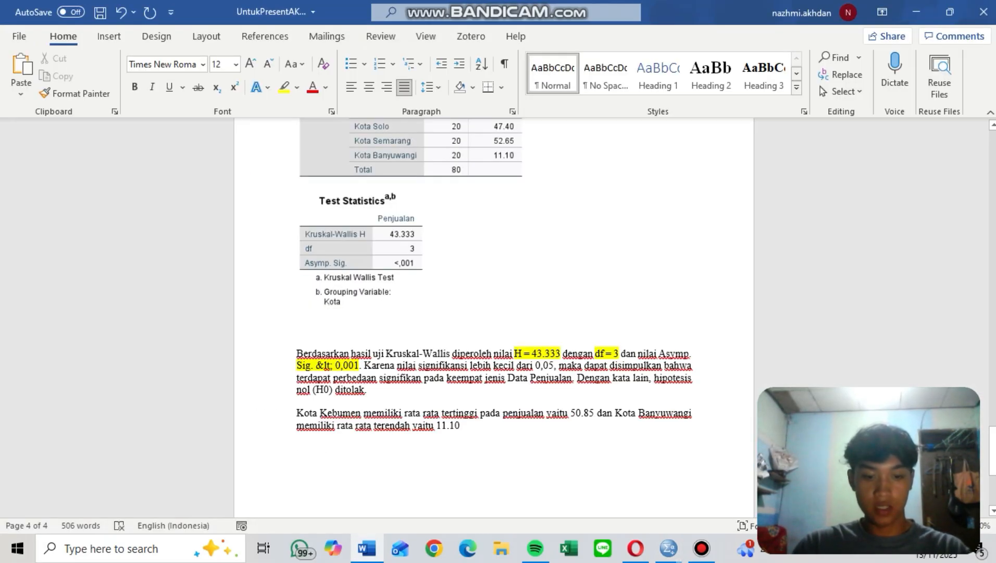
key("ctrl+v")
Copy the SPSS Test Statistics table for Kota Kebumen and Kota Solo as an image and paste it into Word, adding blank space after it.
key("alt+Tab")
right_click(283, 338)
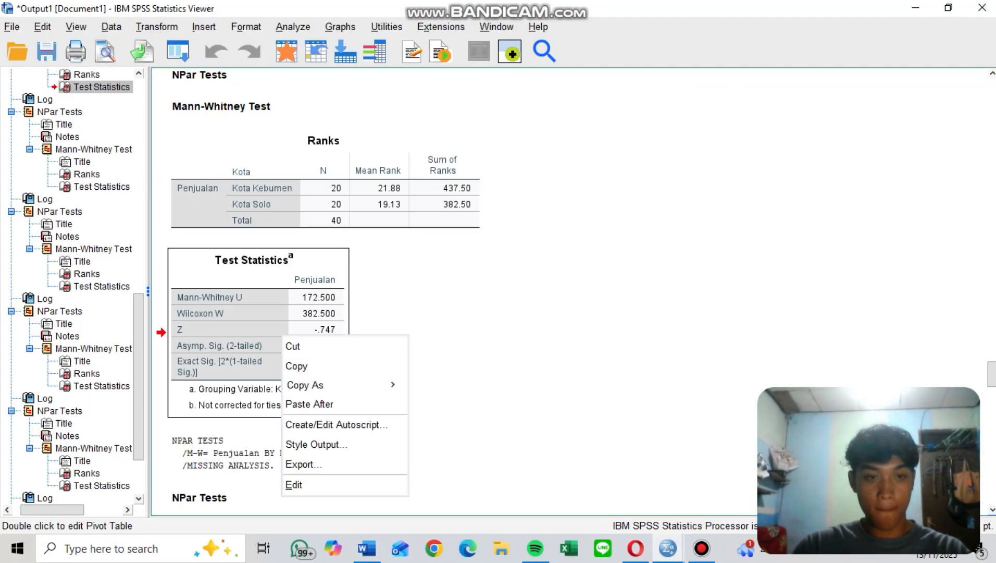
mouse_move(338, 384)
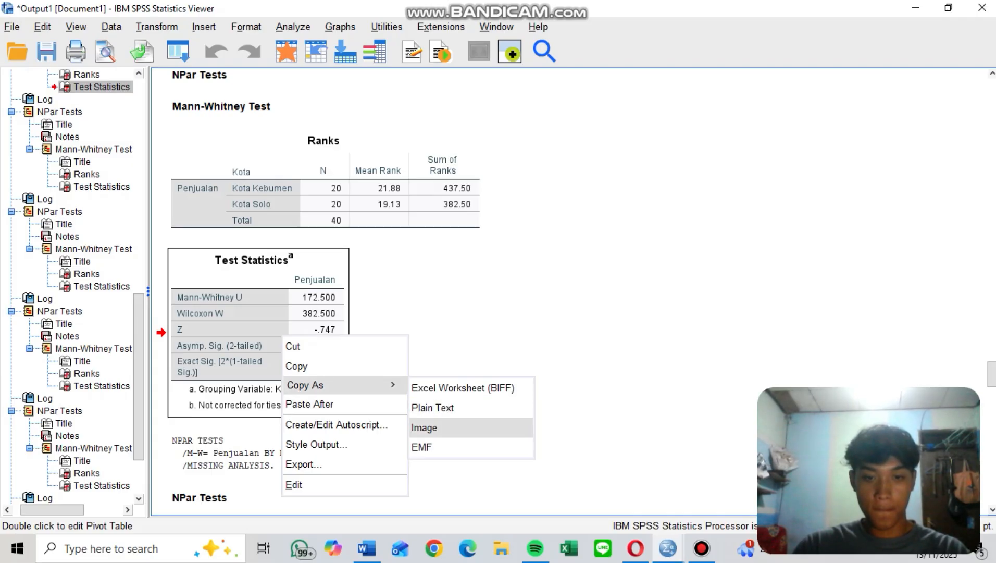
left_click(425, 428)
key("alt+Tab")
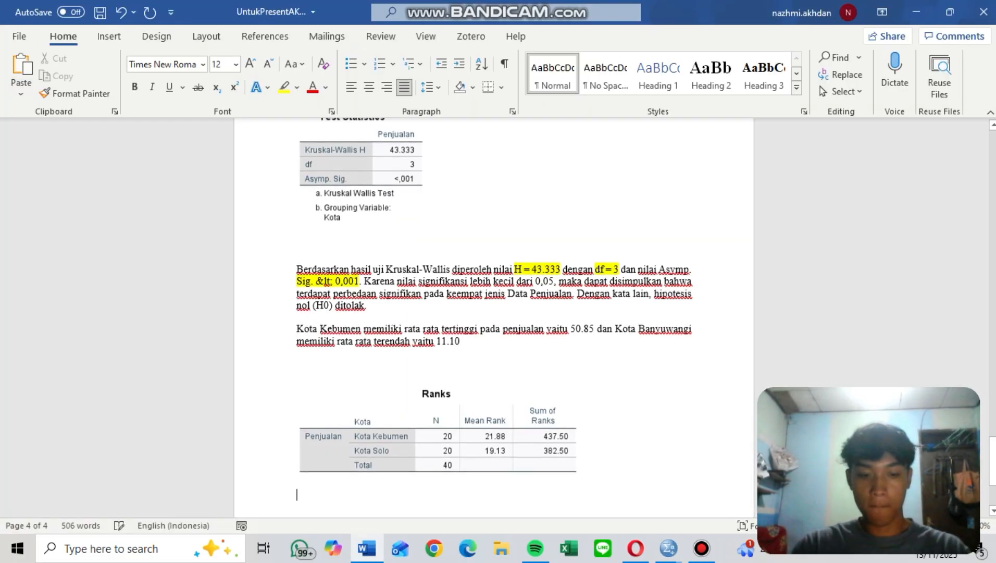
key("ctrl+v")
scroll(494, 323, "down", 3)
scroll(493, 318, "up", 3)
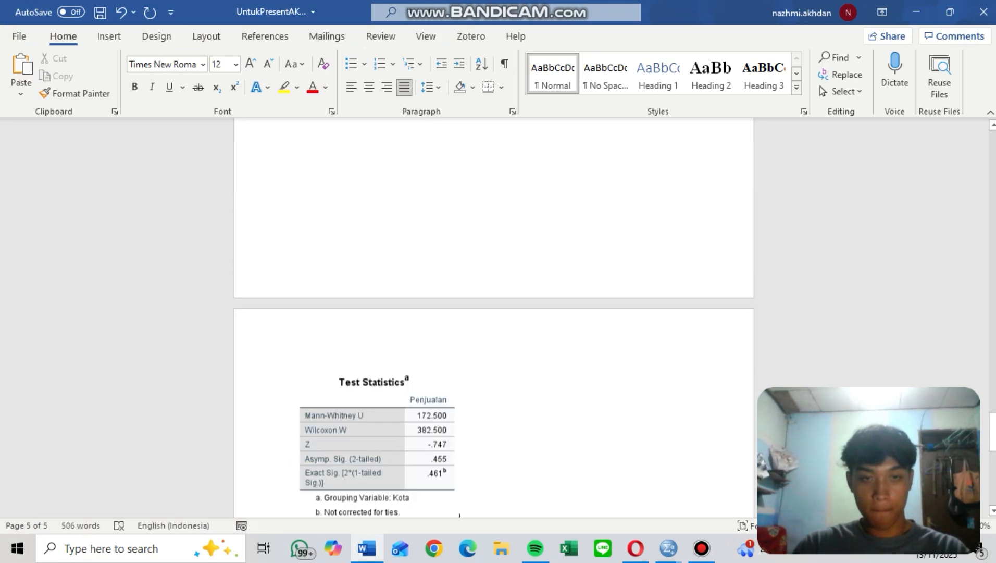
key("alt")
key("Return")
key("Return")
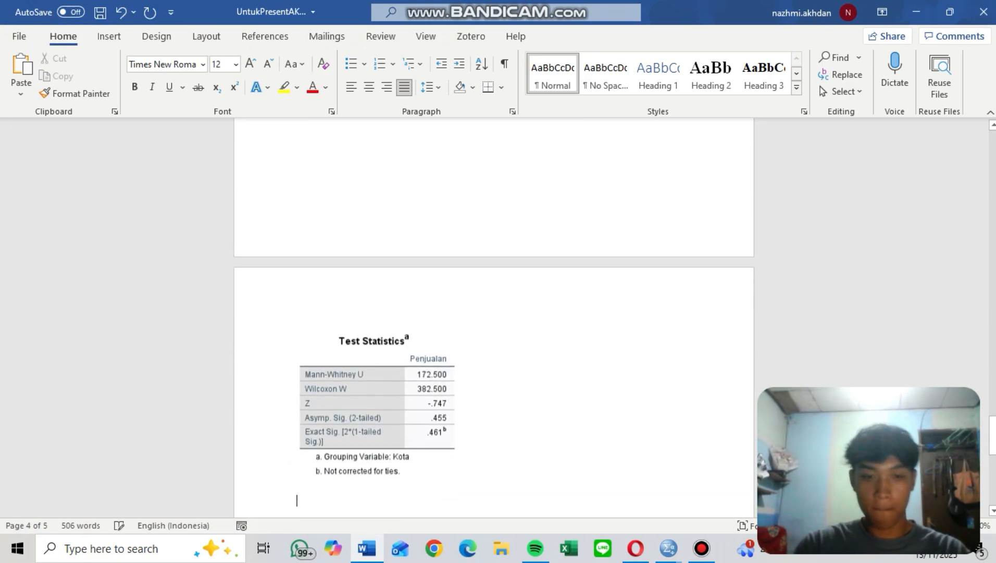
Copy the SPSS Ranks table comparing Kota Kebumen and Kota Semarang as an image and paste it at the end of the Word document.
key("alt+Tab")
scroll(328, 338, "down", 4)
left_click(329, 339)
right_click(292, 343)
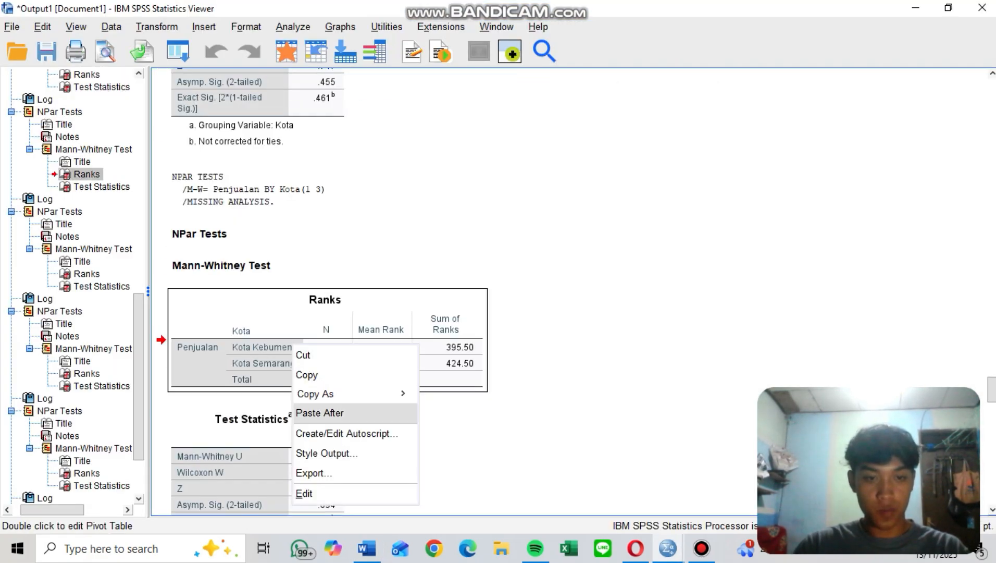
mouse_move(339, 394)
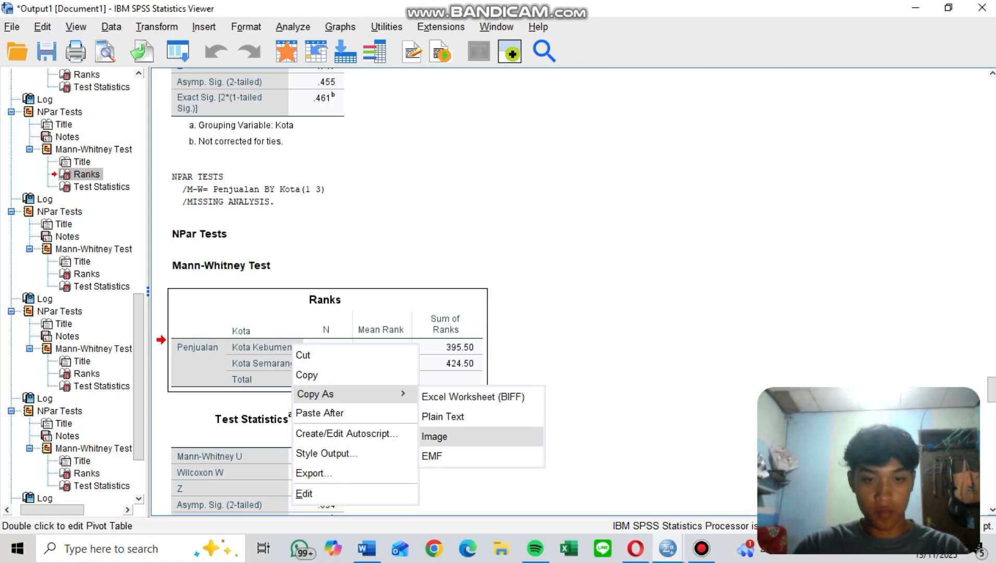
left_click(435, 436)
key("alt+Tab")
scroll(494, 339, "down", 1)
key("ctrl+v")
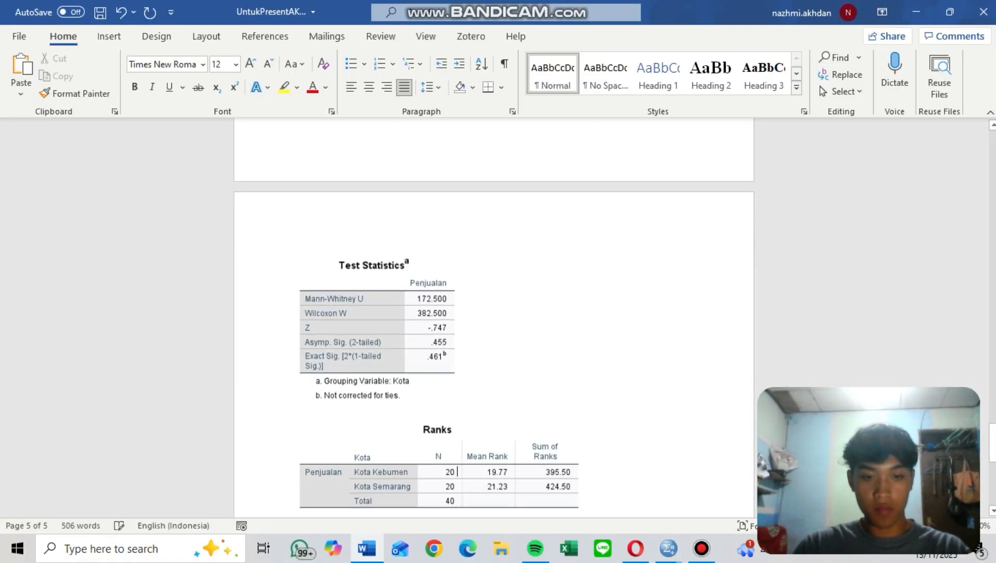
Copy the SPSS Test Statistics table for Kota Kebumen and Kota Semarang as an image and paste it under its Ranks table in Word.
key("alt+Tab")
right_click(298, 401)
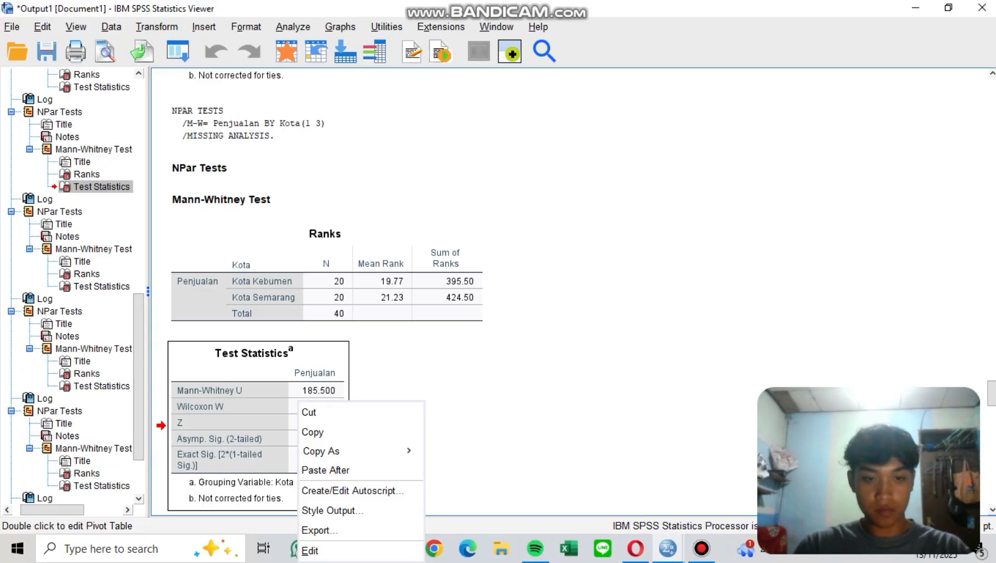
mouse_move(334, 451)
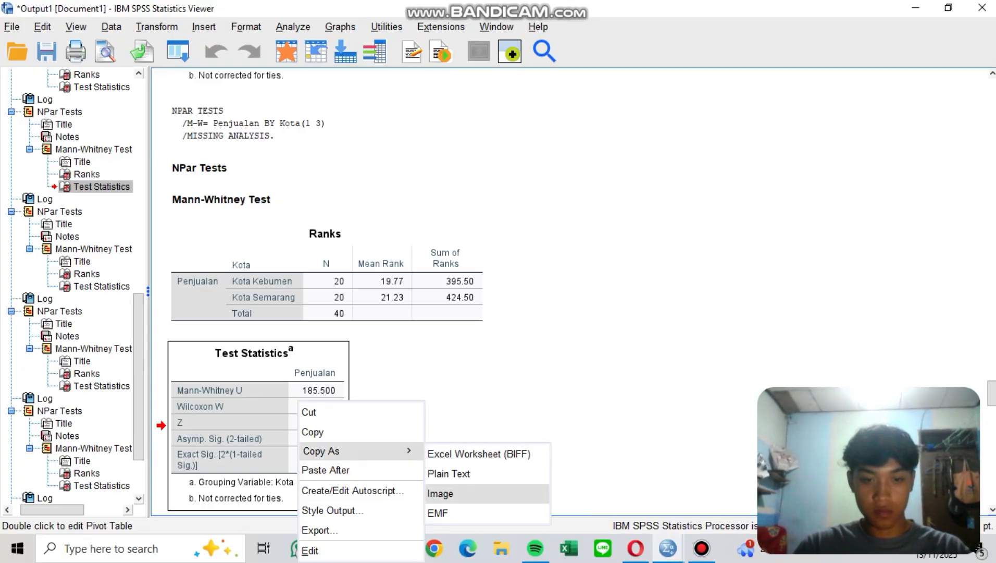
left_click(440, 494)
key("alt+Tab")
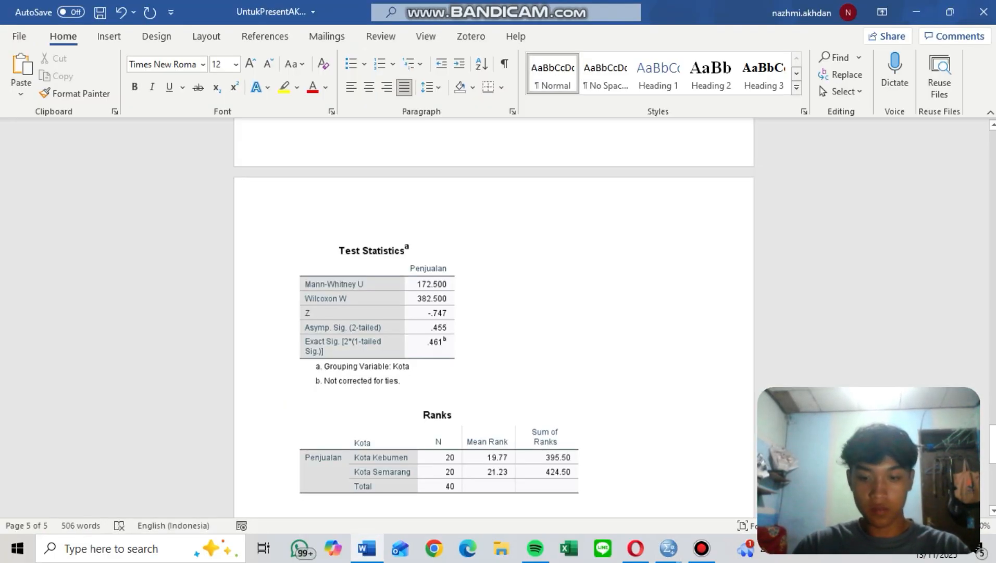
key("Return")
key("ctrl+v")
Copy the SPSS Ranks table comparing Kota Kebumen and Kota Banyuwangi as an image and paste it on a new line in Word.
key("alt+Tab")
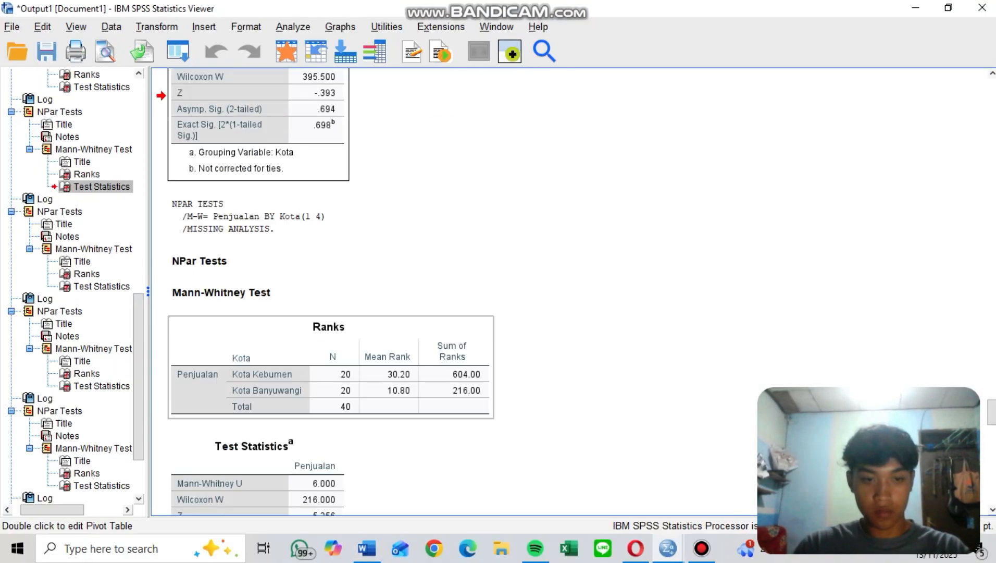
right_click(343, 373)
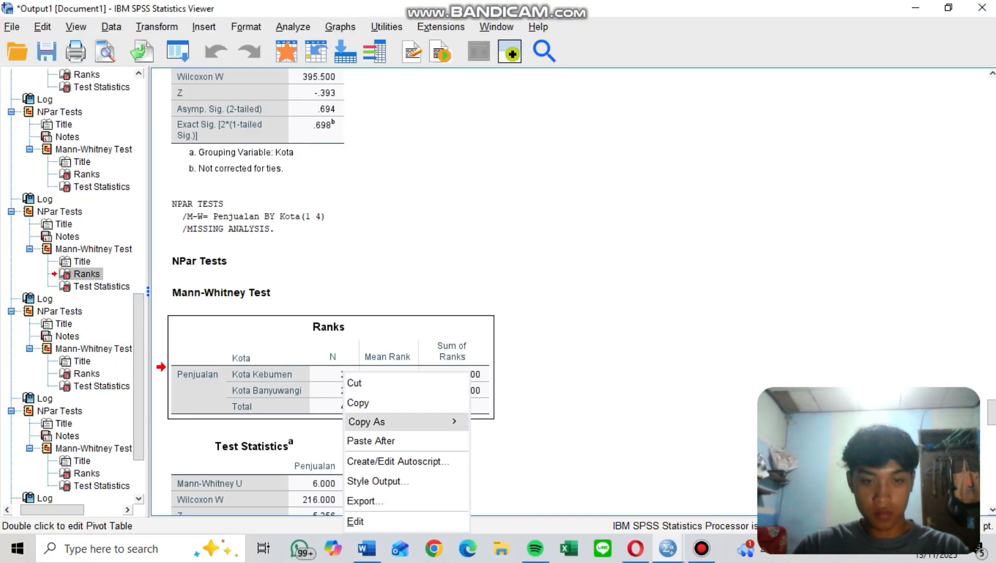
mouse_move(406, 420)
left_click(506, 463)
key("alt+Tab")
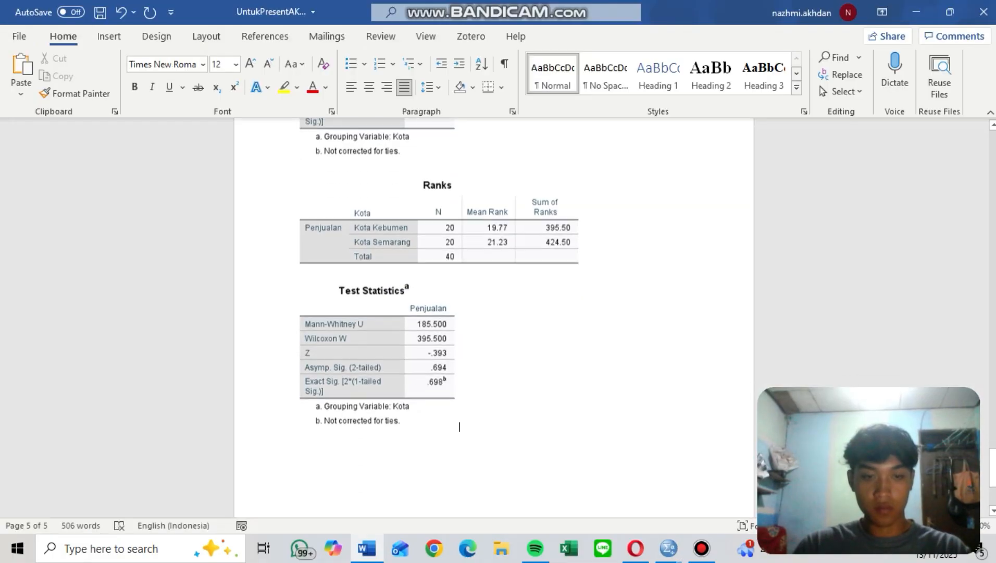
key("Return")
key("ctrl+v")
Copy the SPSS Test Statistics table for Kota Kebumen and Kota Banyuwangi as an image and paste it after its Ranks table in Word.
key("alt+Tab")
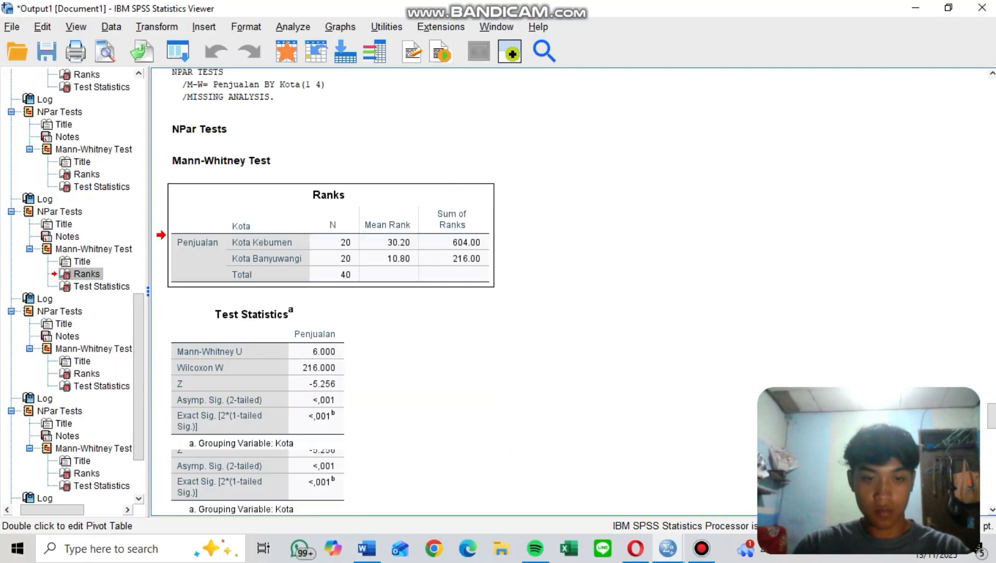
right_click(272, 348)
mouse_move(312, 398)
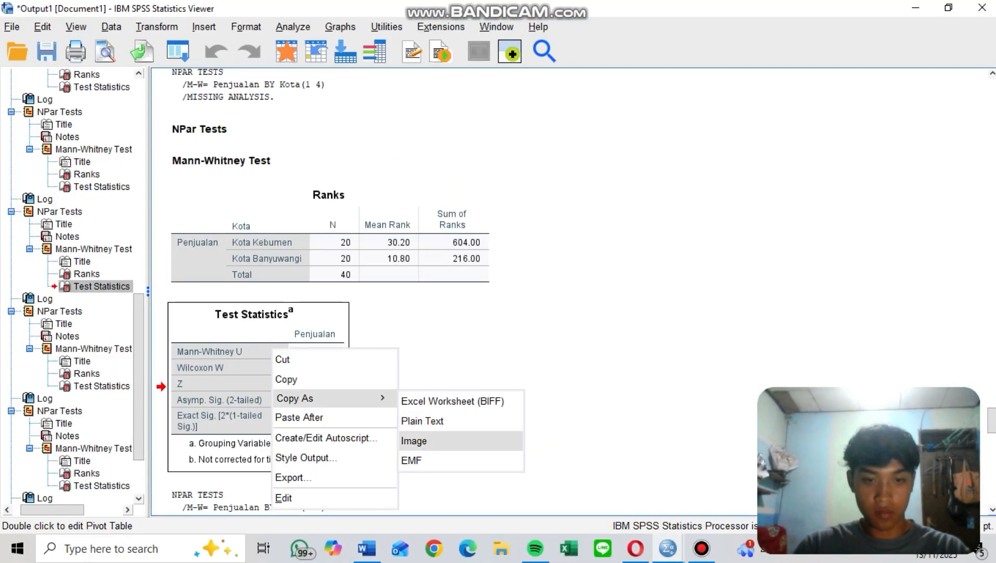
left_click(414, 441)
key("alt+Tab")
key("ctrl+v")
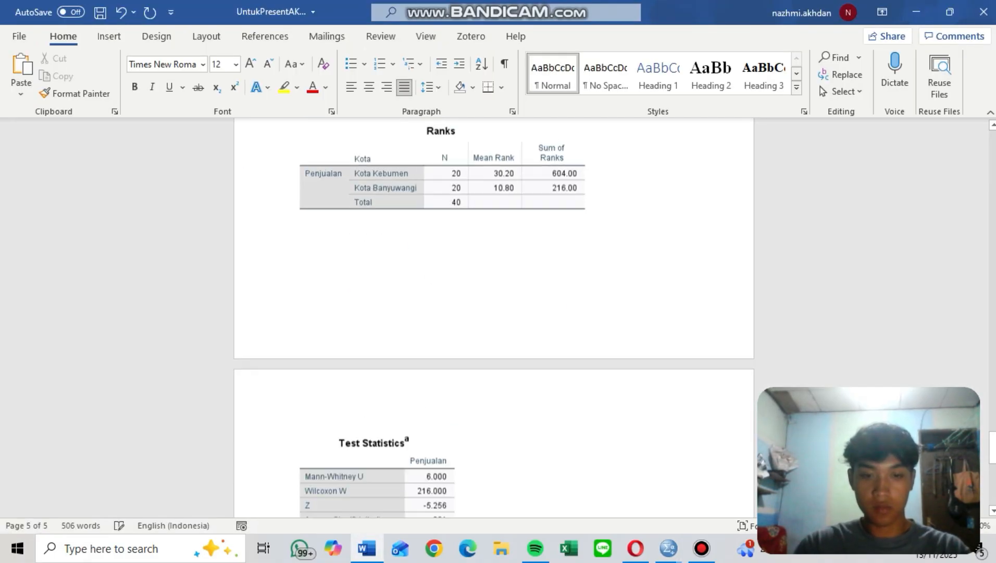
Copy the SPSS Ranks table comparing Kota Solo and Kota Semarang as an image and paste it on a new line in Word.
key("alt+Tab")
scroll(324, 312, "down", 5)
right_click(324, 385)
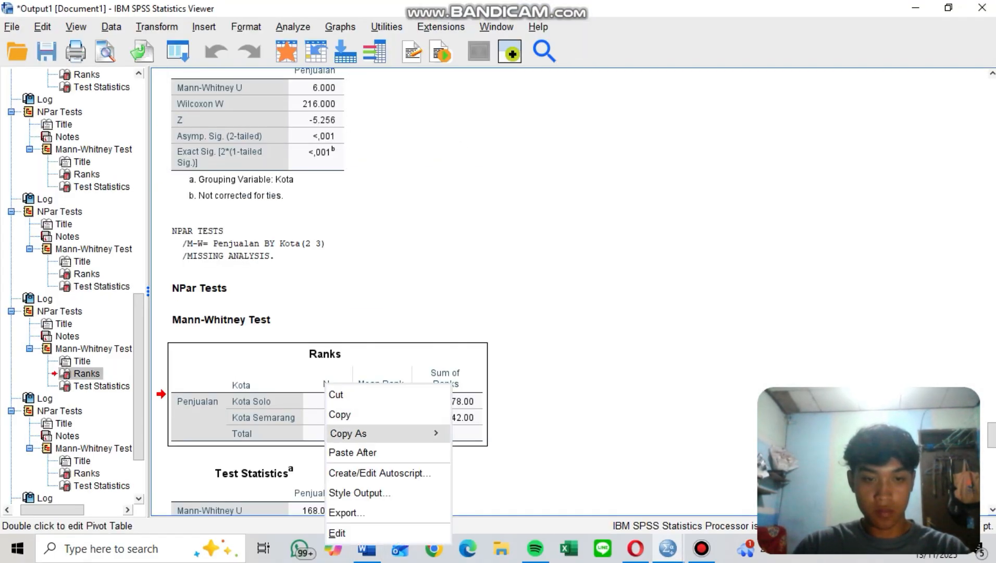
mouse_move(365, 433)
left_click(471, 475)
key("alt+Tab")
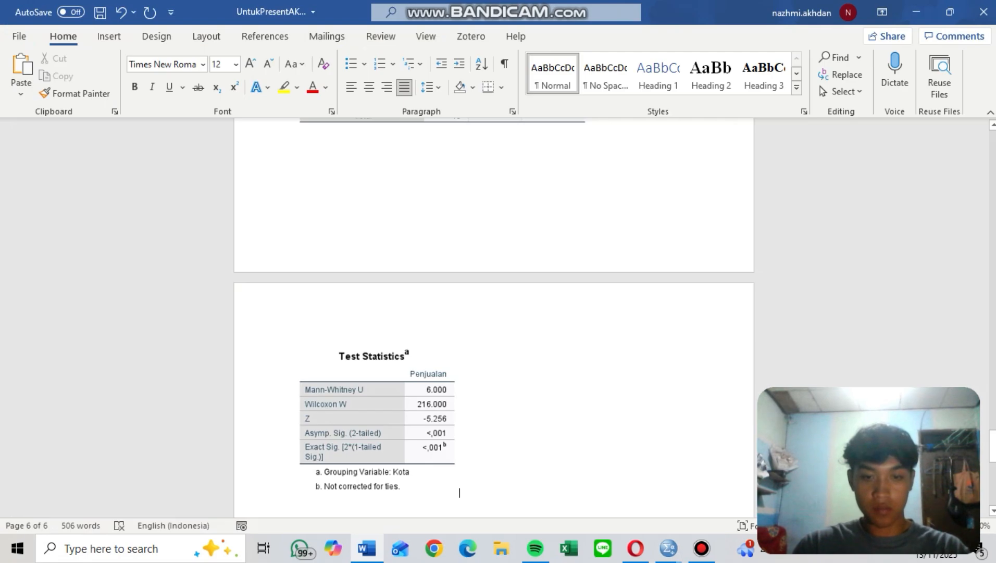
key("Return")
key("ctrl+v")
Copy the SPSS Test Statistics table for Kota Solo and Kota Semarang as an image and paste it under its Ranks table in Word.
key("alt+Tab")
scroll(333, 359, "down", 4)
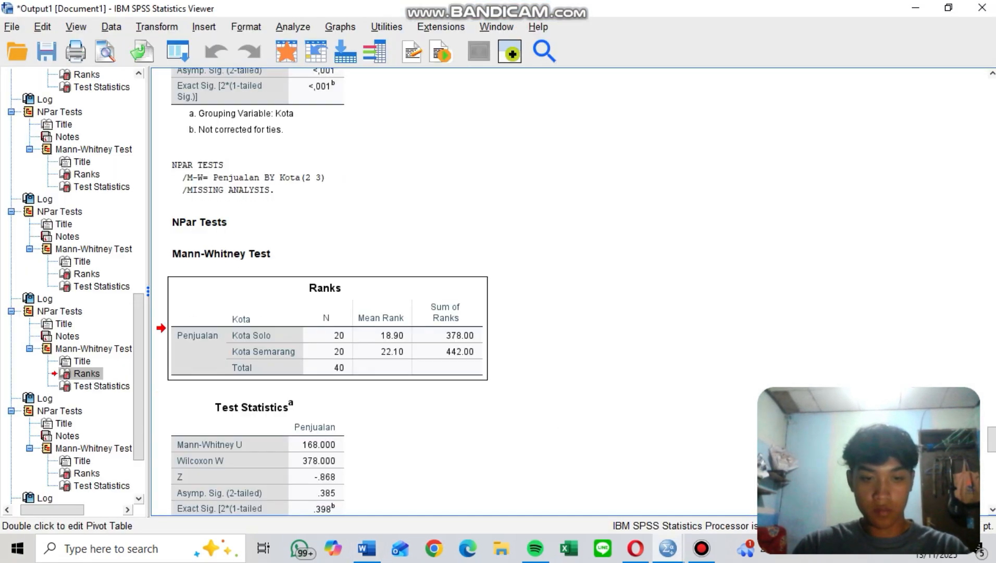
right_click(297, 360)
mouse_move(365, 434)
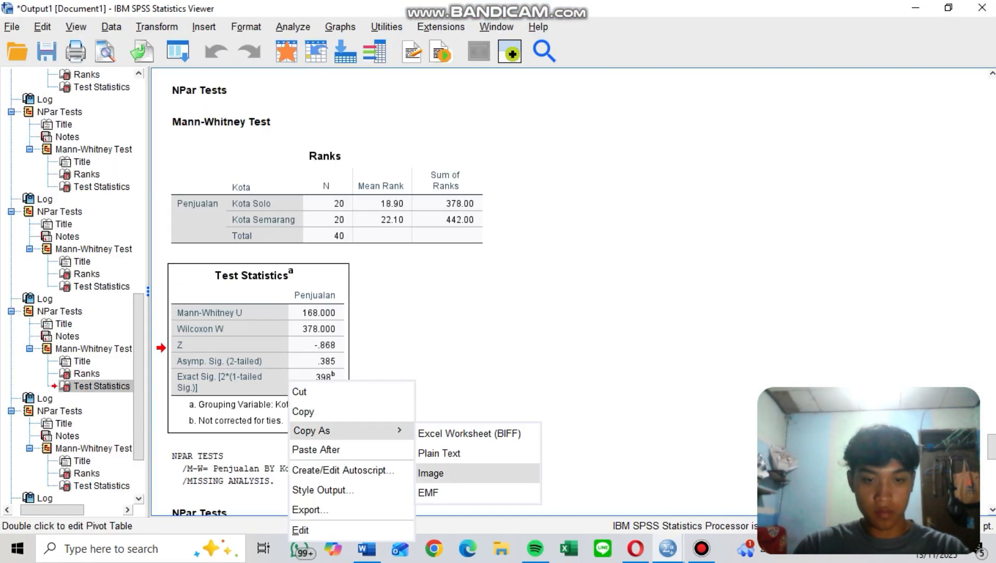
left_click(458, 475)
key("alt+Tab")
key("Return")
key("ctrl+v")
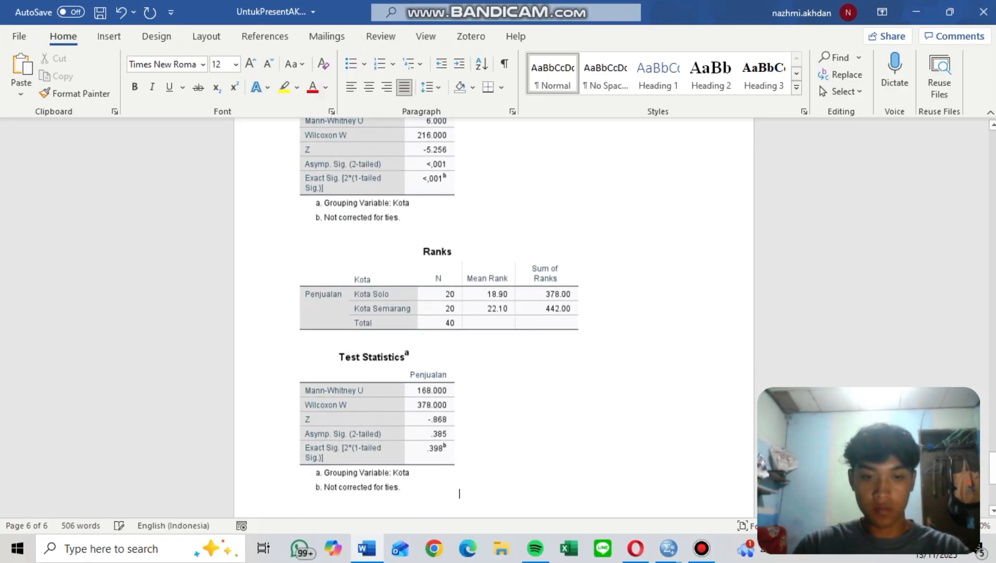
Copy the SPSS Ranks table comparing Kota Solo and Kota Banyuwangi as an image and paste it on a new line in Word.
key("alt+Tab")
scroll(297, 365, "down", 5)
right_click(297, 379)
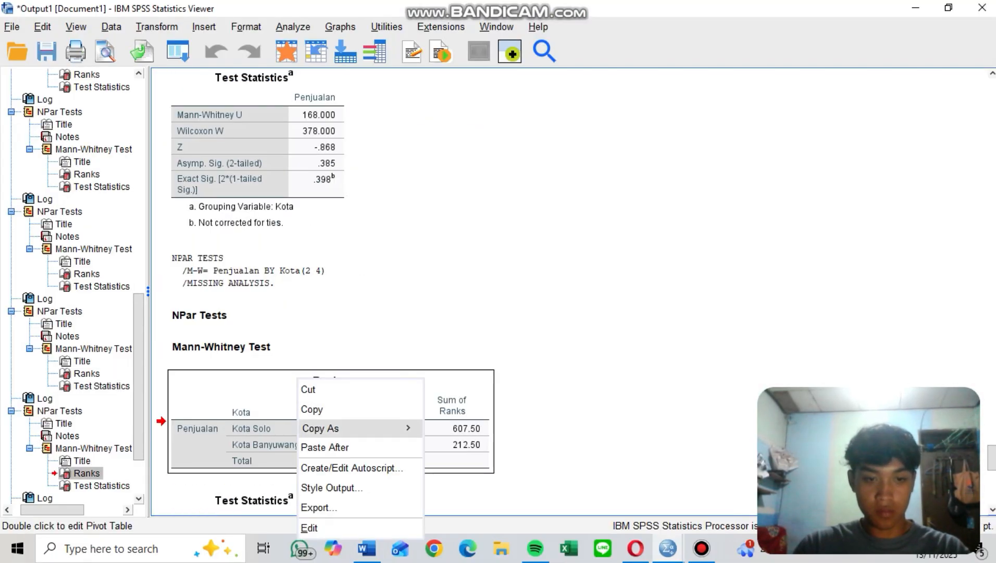
mouse_move(365, 428)
left_click(438, 471)
key("alt+Tab")
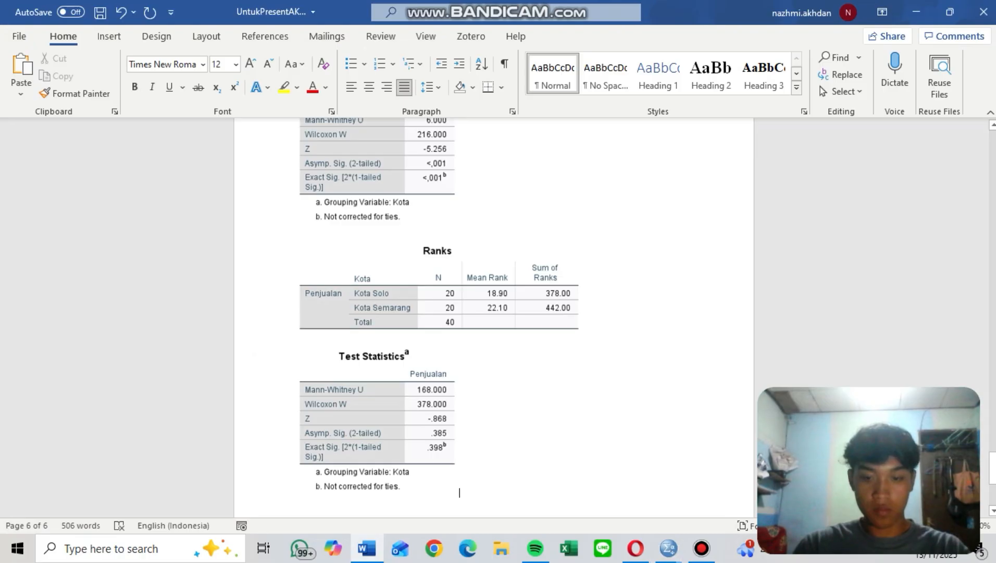
key("Return")
key("ctrl+v")
Copy the SPSS Test Statistics table for Kota Solo and Kota Banyuwangi as an image and paste it after its Ranks table in Word.
key("alt+Tab")
scroll(323, 313, "down", 5)
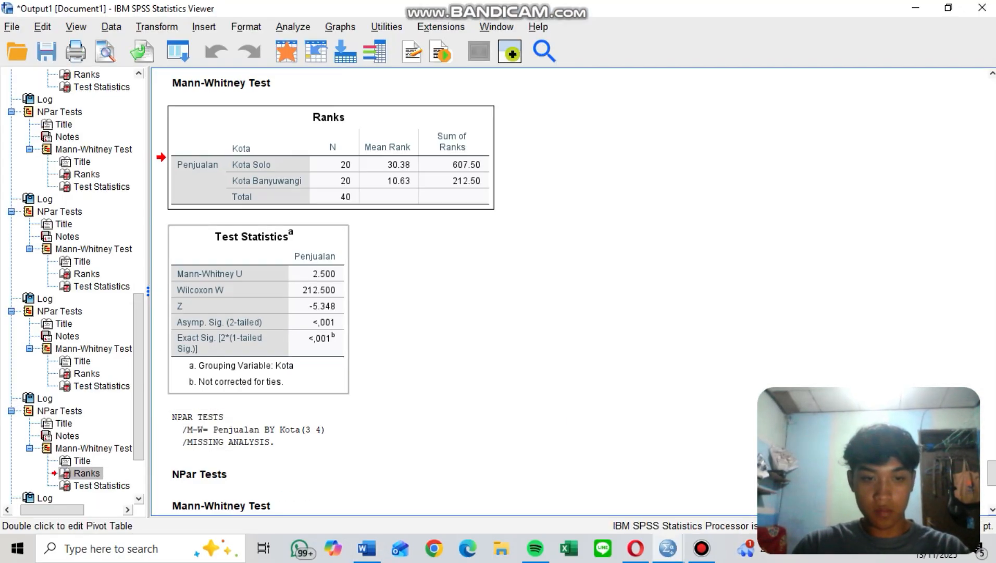
right_click(315, 345)
mouse_move(365, 393)
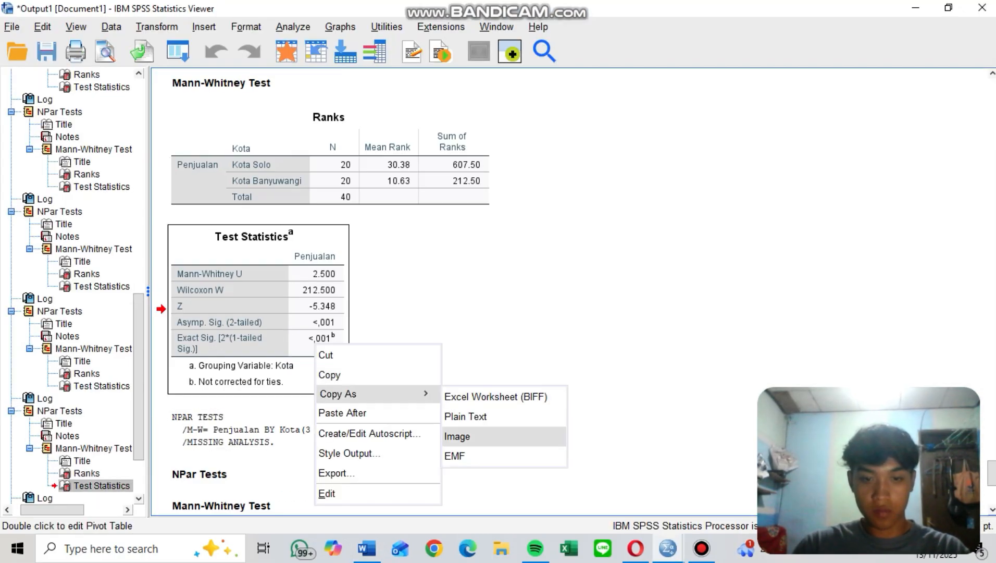
left_click(458, 437)
key("alt+Tab")
key("Return")
key("ctrl+v")
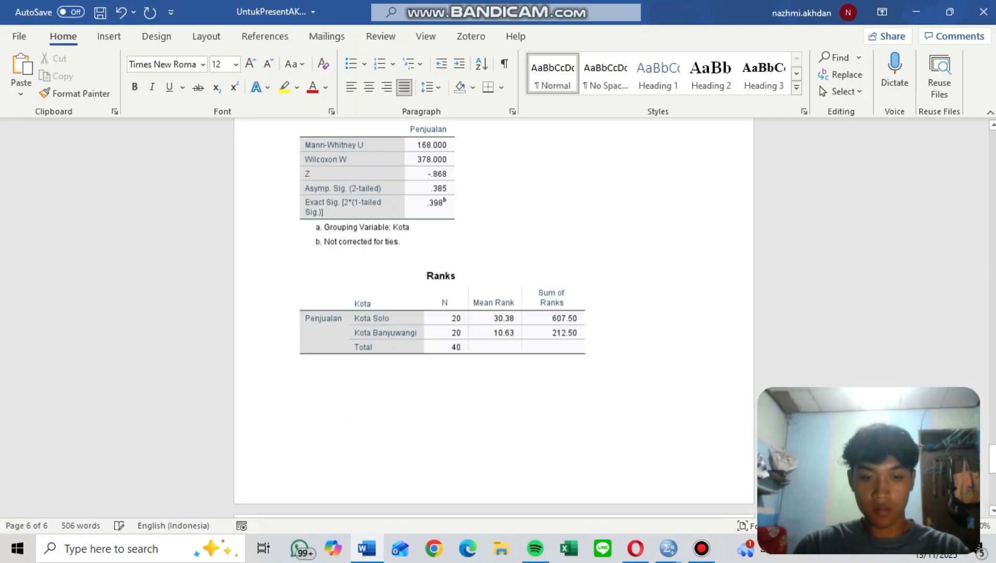
Copy the SPSS Ranks table comparing Kota Semarang and Kota Banyuwangi as an image and paste it on a new line in Word.
key("alt+Tab")
scroll(333, 260, "down", 6)
right_click(332, 249)
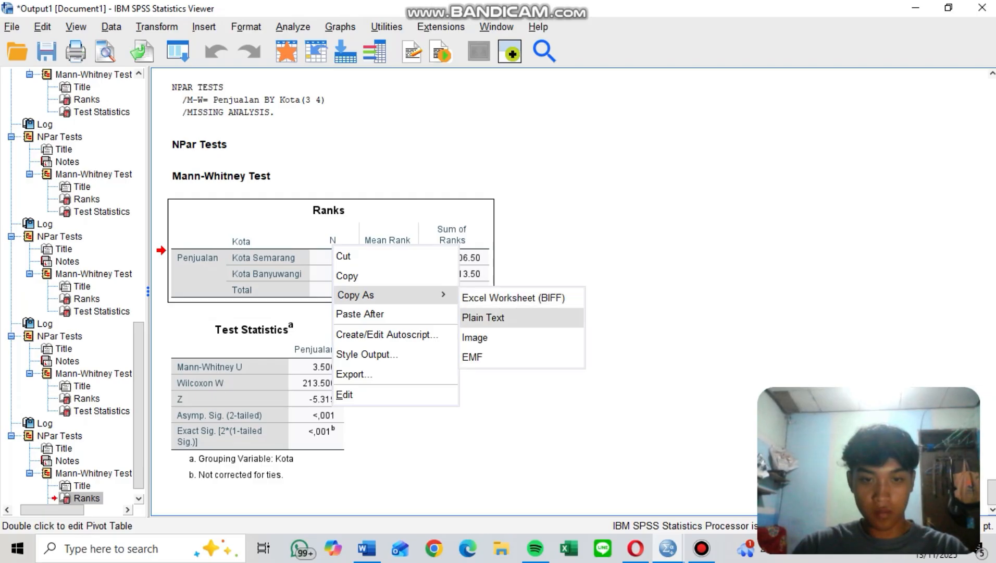
left_click(521, 339)
key("alt+Tab")
key("Return")
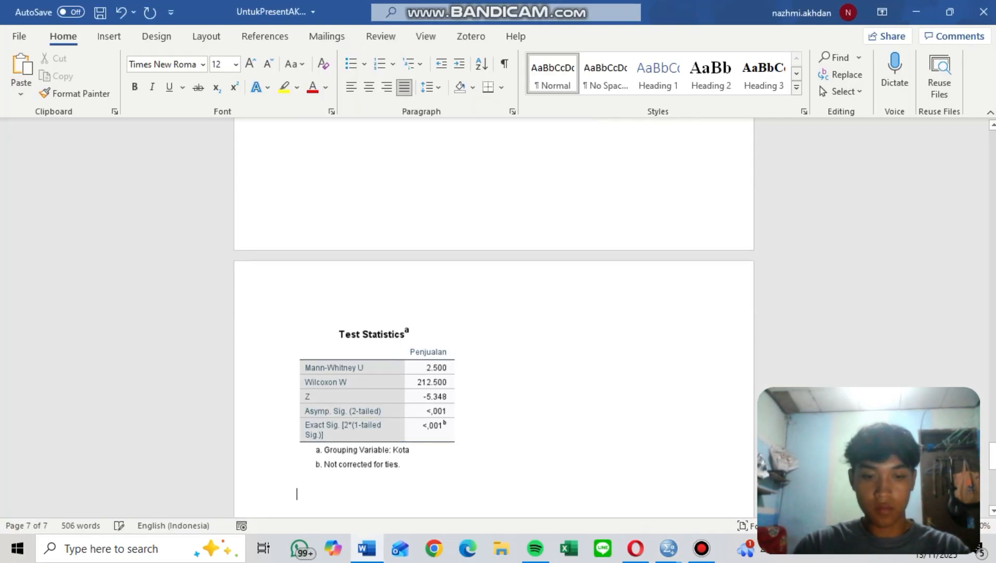
key("ctrl+v")
Copy the SPSS Test Statistics table for Kota Semarang and Kota Banyuwangi as an image and paste it under its Ranks table in Word.
key("alt+Tab")
right_click(236, 402)
mouse_move(292, 450)
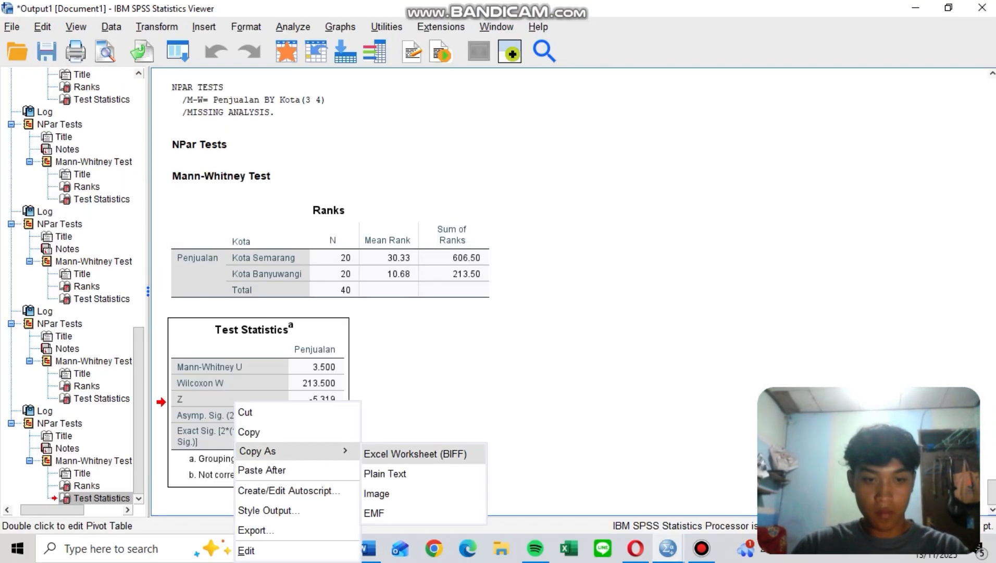
left_click(379, 489)
key("alt+Tab")
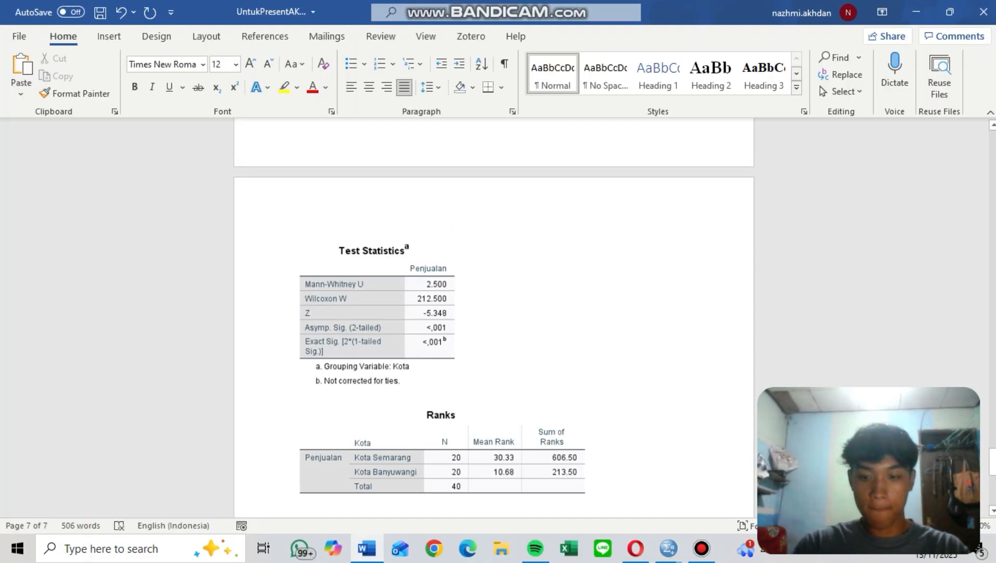
key("Return")
key("ctrl+v")
Copy the example text from "Mean Rank:" through the Interpretasi paragraph in the Uji Mann Whitney U section.
scroll(494, 313, "up", 3)
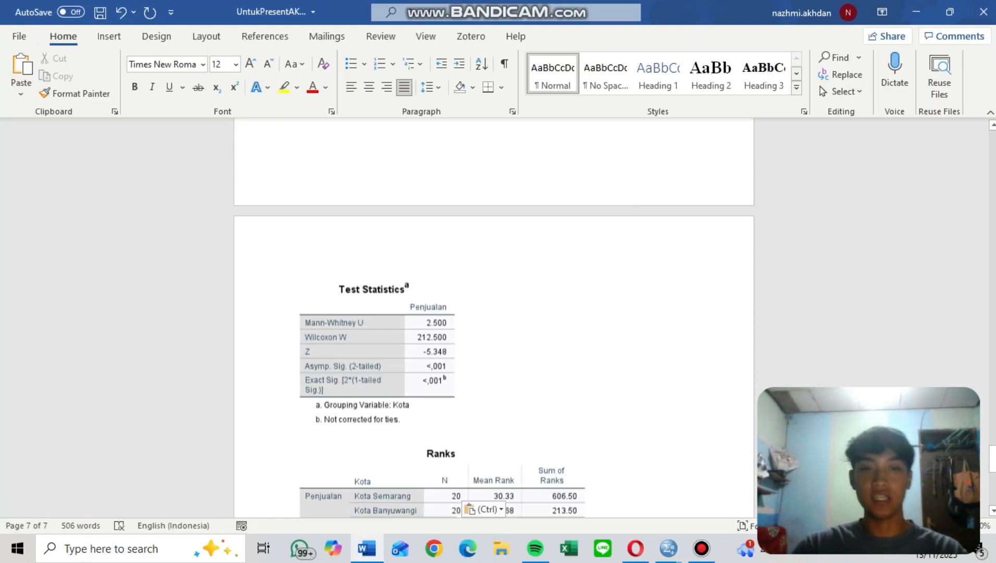
scroll(494, 317, "up", 18)
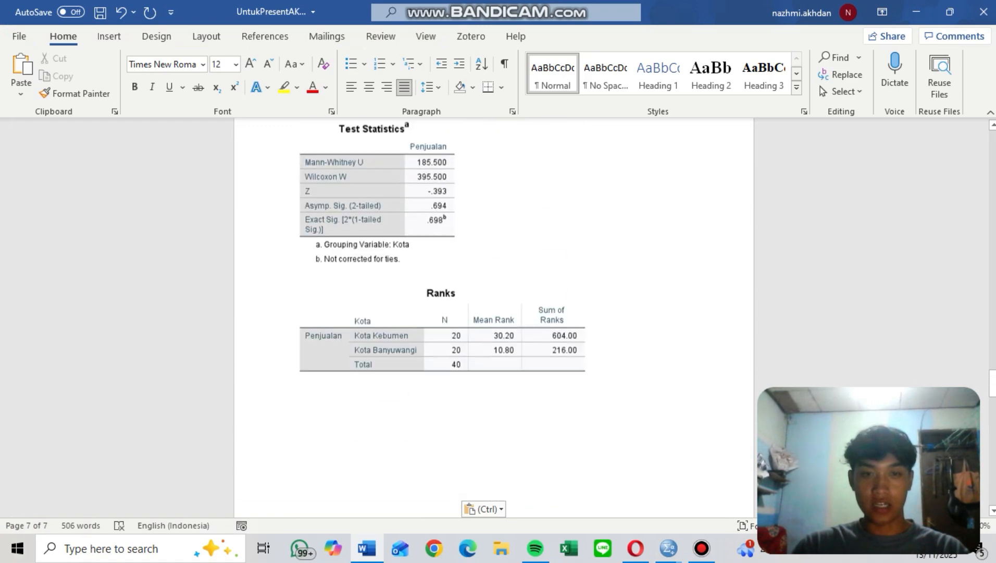
scroll(493, 317, "up", 15)
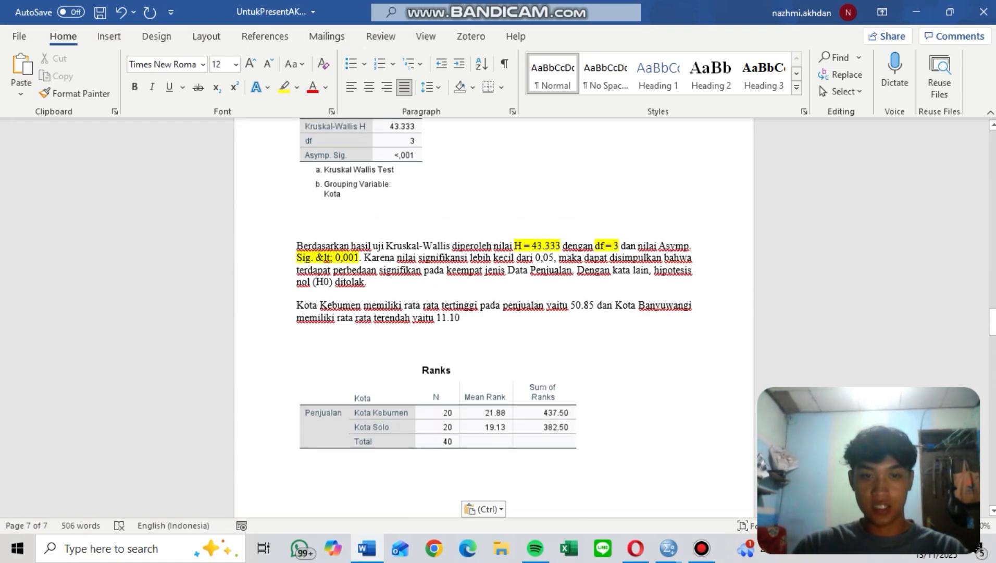
scroll(494, 318, "up", 15)
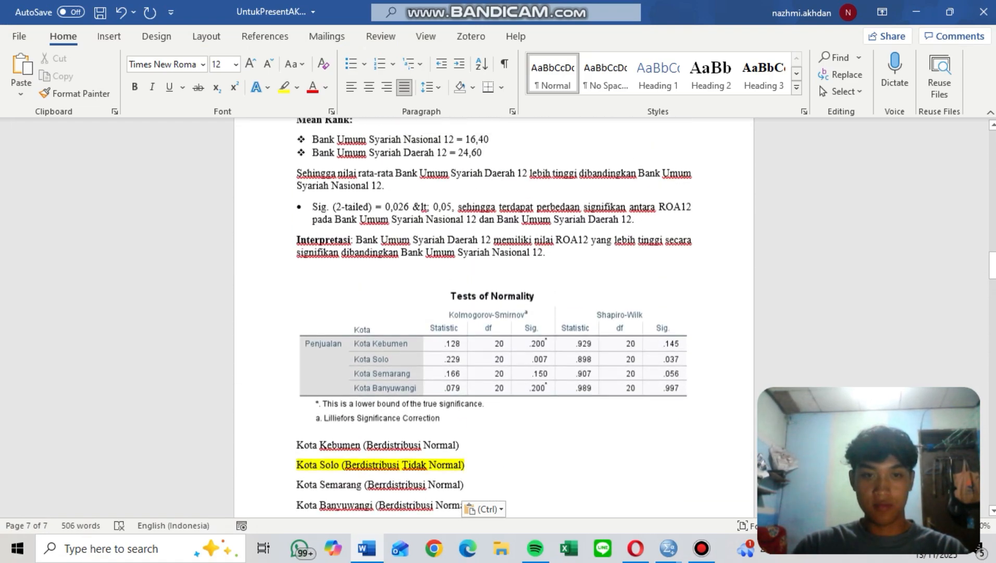
scroll(493, 318, "up", 4)
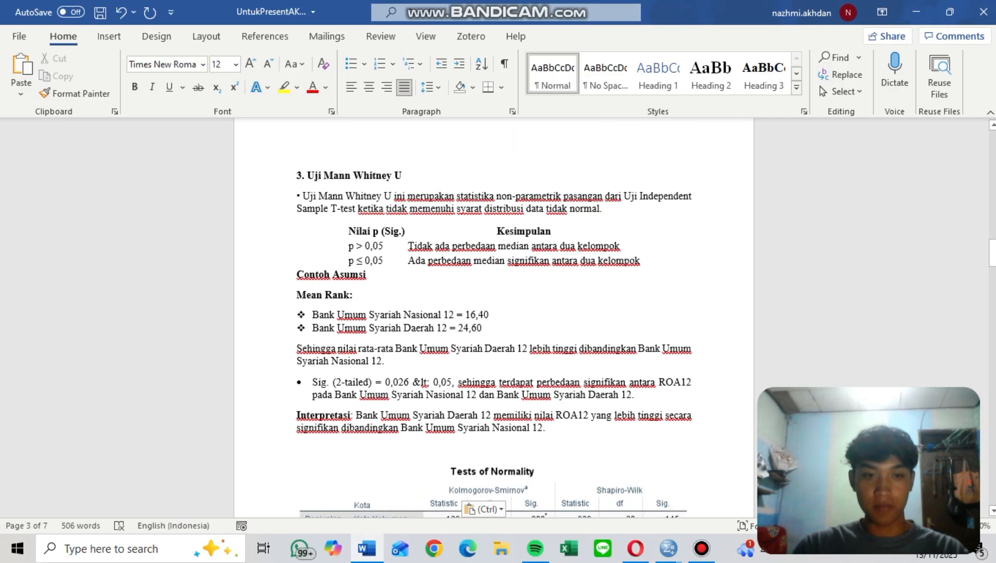
left_click_drag(322, 295, 549, 432)
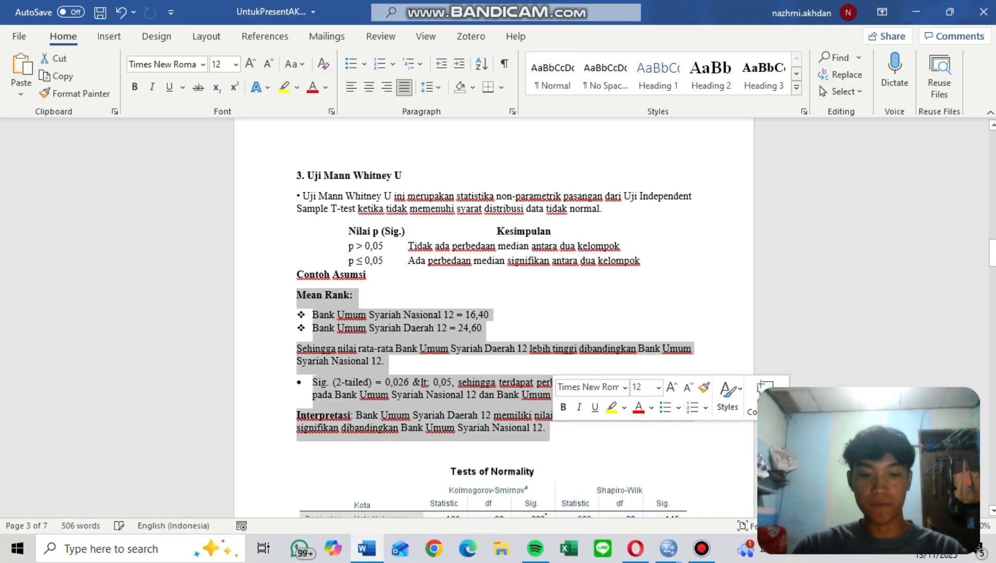
Insert blank lines above the Kota Kebumen and Kota Solo Ranks table to push it onto the next page.
scroll(494, 318, "down", 20)
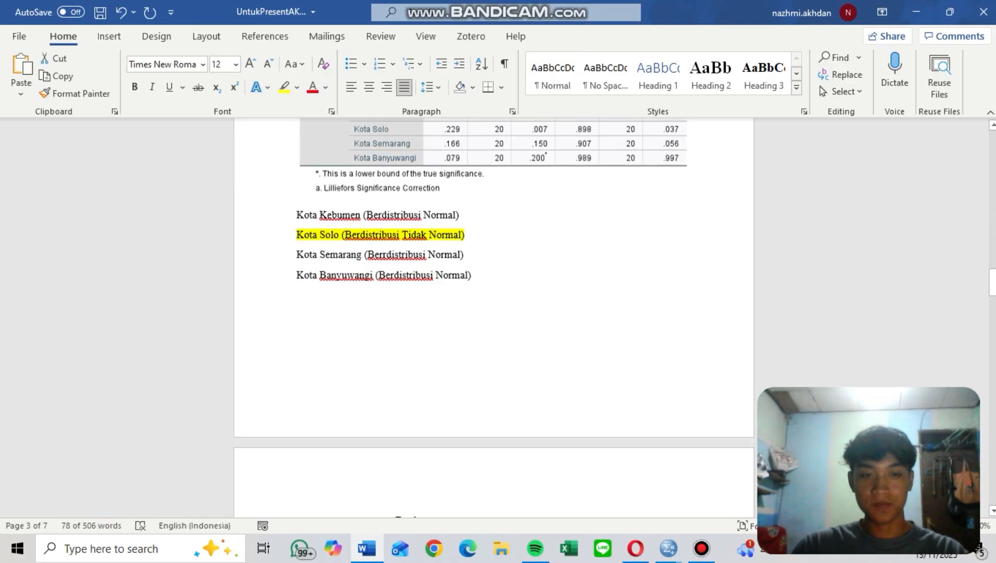
scroll(494, 318, "down", 8)
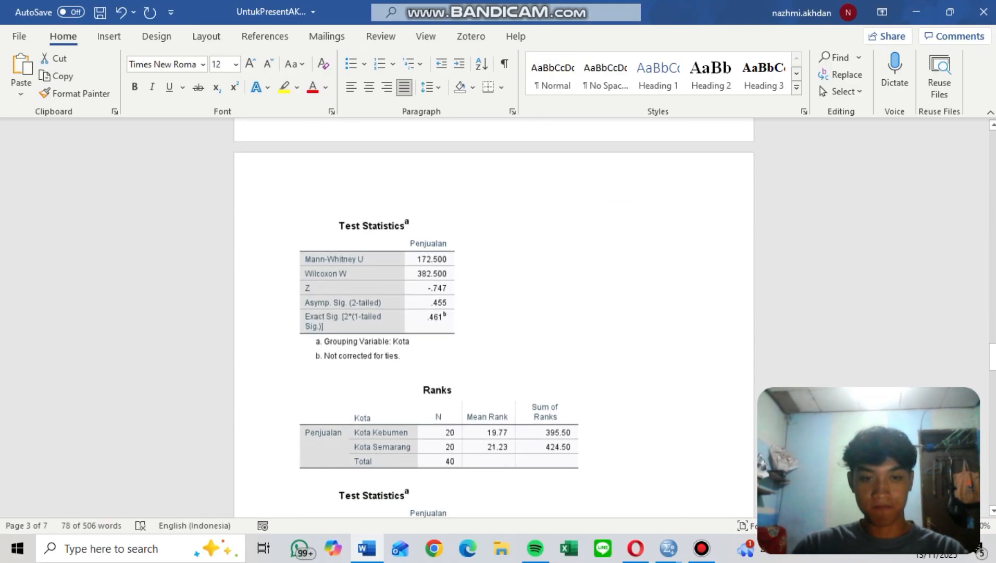
scroll(494, 317, "up", 5)
scroll(494, 317, "up", 2)
left_click(297, 218)
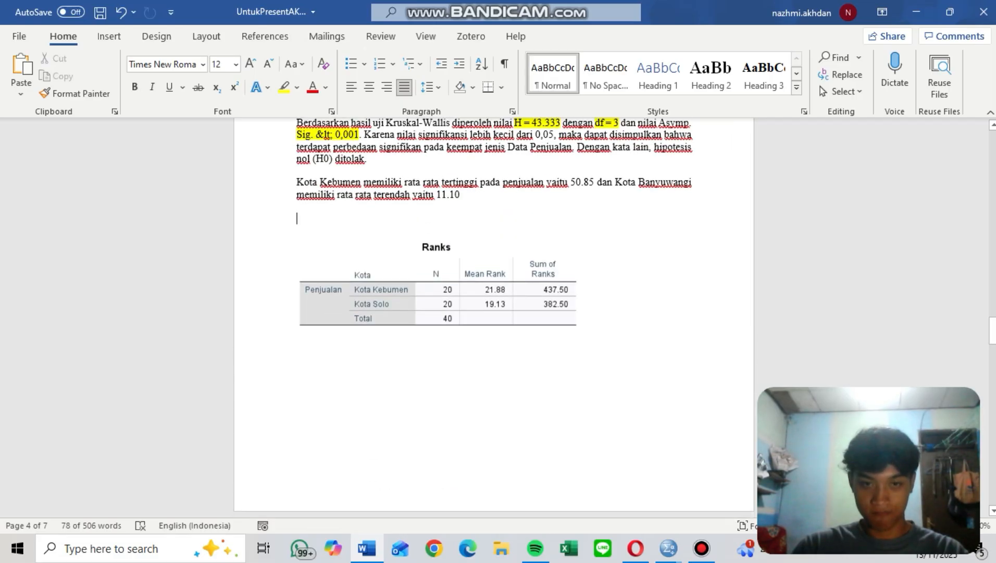
key("Return")
key("Return")
key("Return")
key("Return")
key("Return")
key("Return")
key("Return")
key("Return")
key("Return")
key("Return")
key("Return")
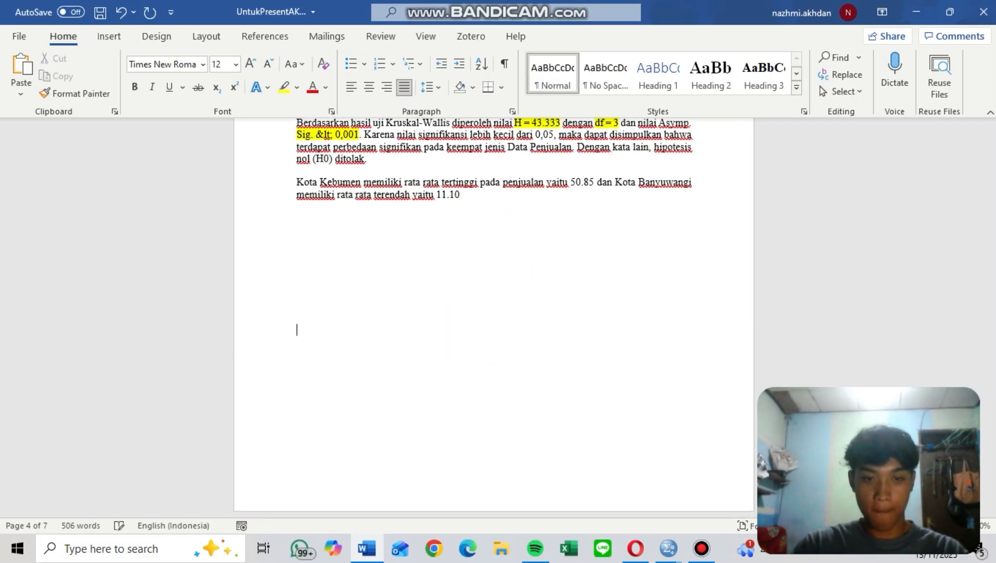
Paste the example text below the Kebumen–Solo Test Statistics table and change its mean rank bullets to Kota Kebumen = 21,88 and Kota Solo = 19,13.
scroll(494, 318, "down", 8)
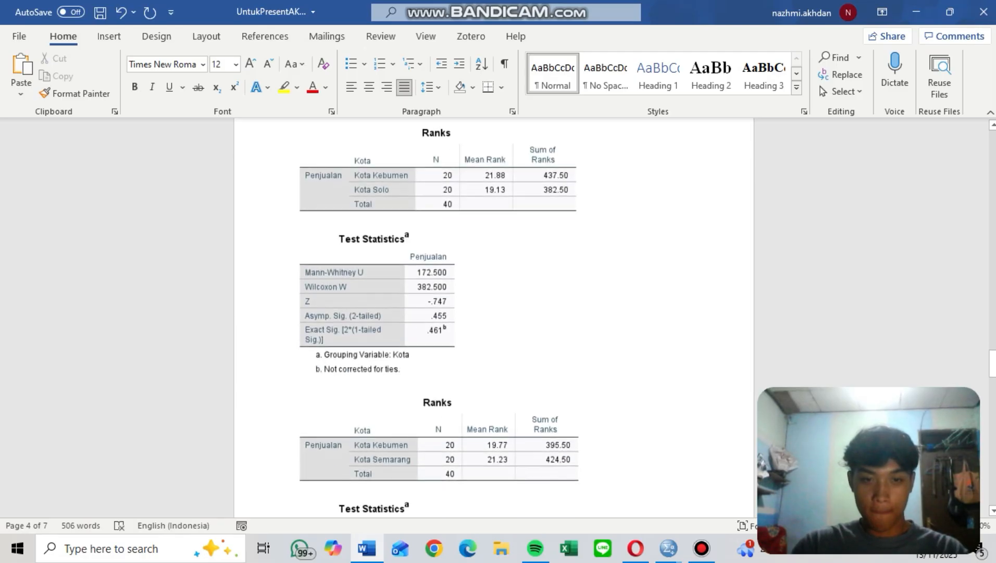
key("ctrl+v")
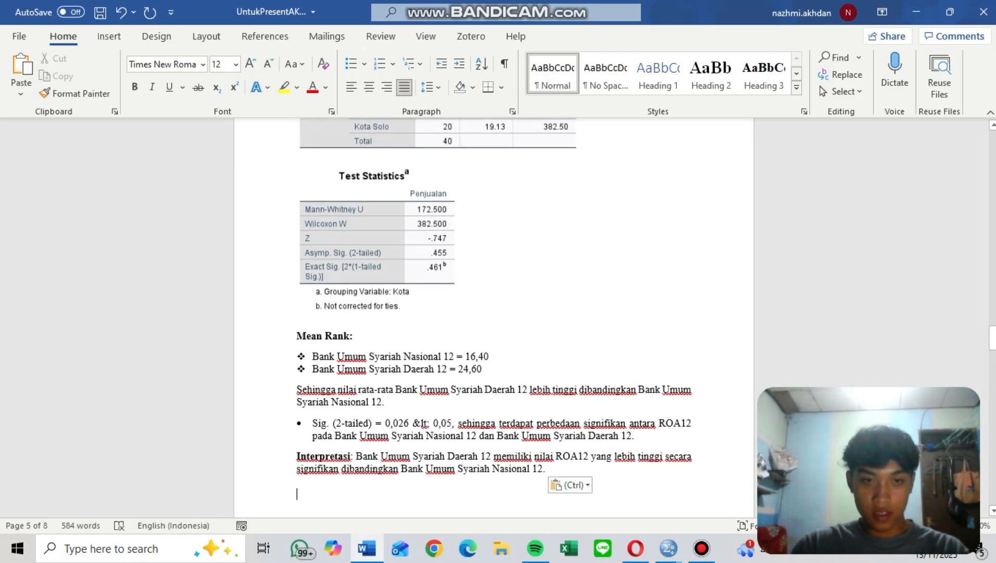
left_click_drag(313, 357, 455, 356)
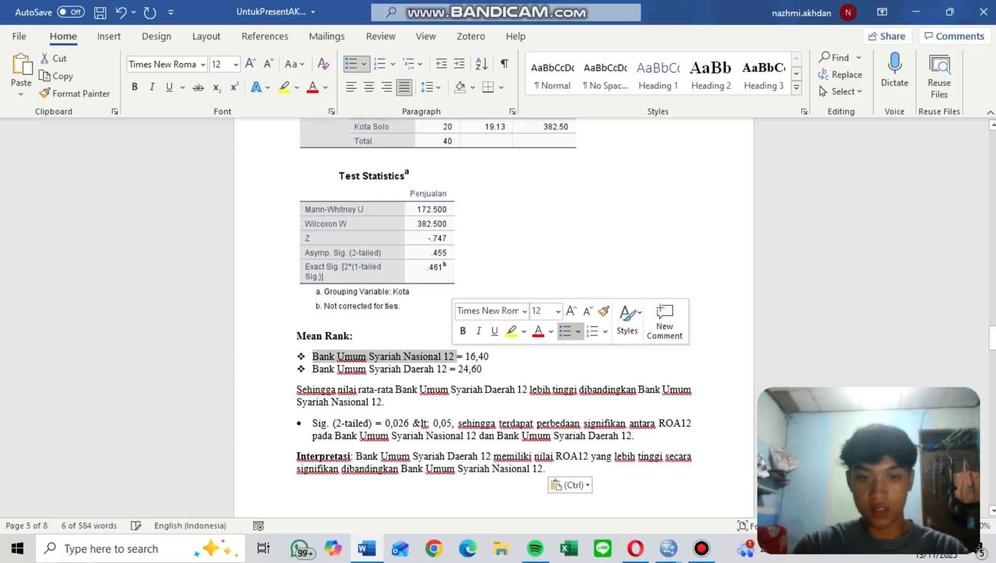
key("BackSpace")
scroll(494, 313, "up", 3)
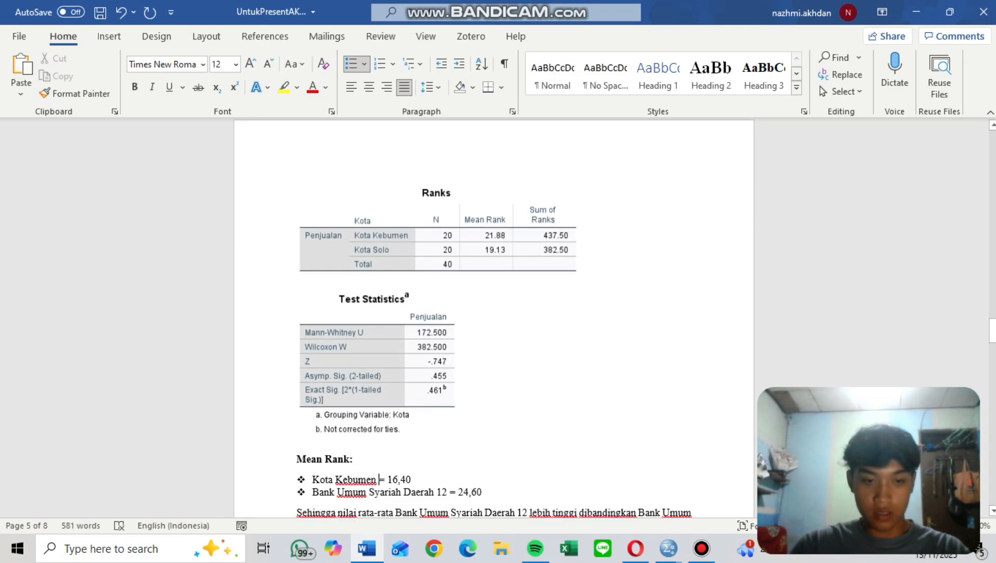
left_click_drag(312, 491, 436, 492)
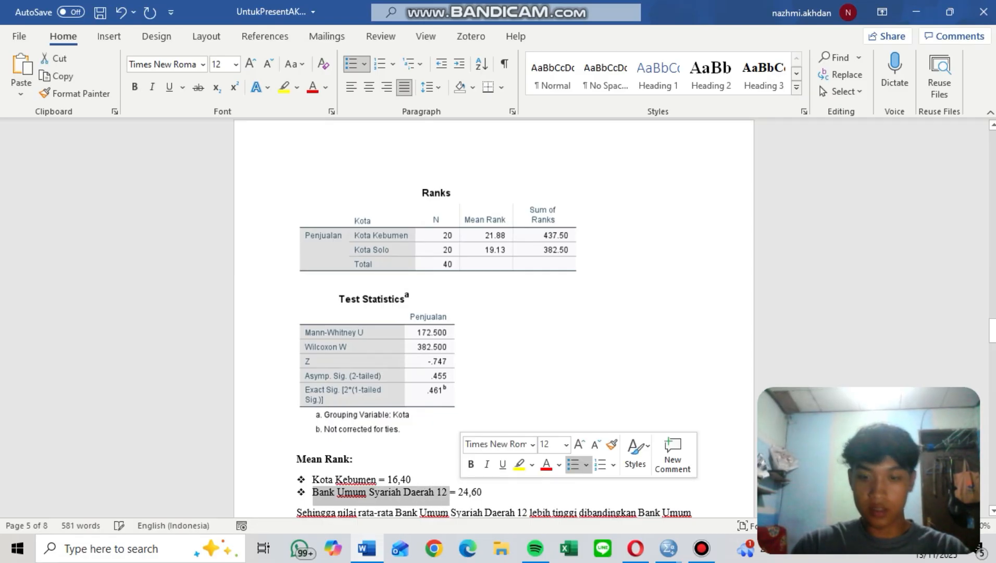
key("BackSpace")
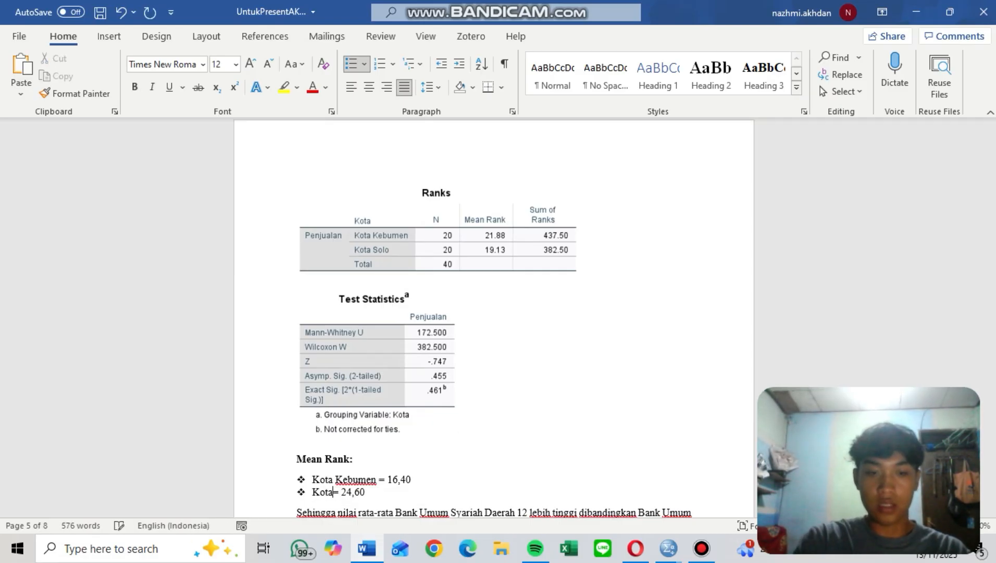
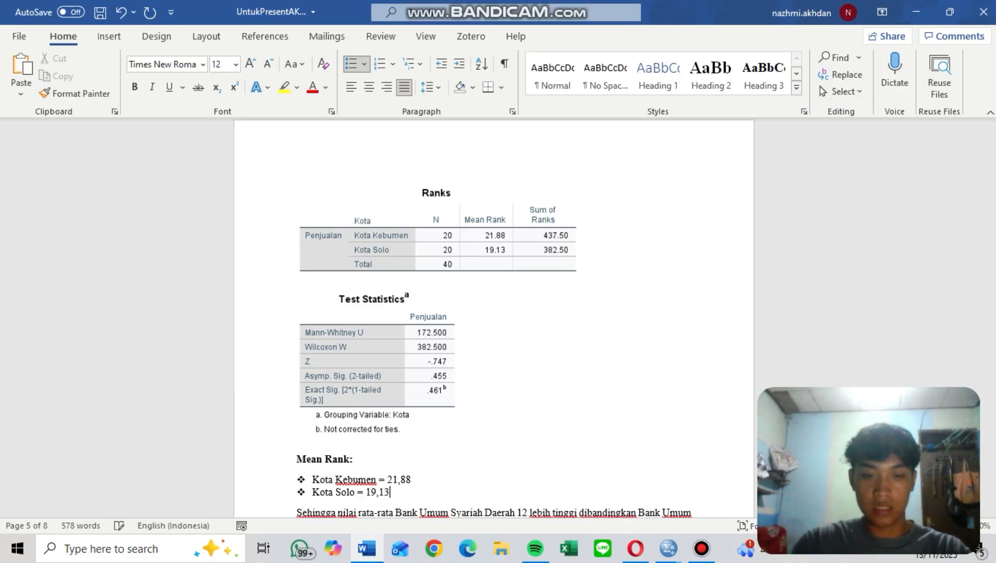
Reword the comparison sentence to "Sehingga nilai rata-rata Kota Kebumen itu lebih tinggi dibandingkan Kota Solo".
scroll(494, 318, "down", 3)
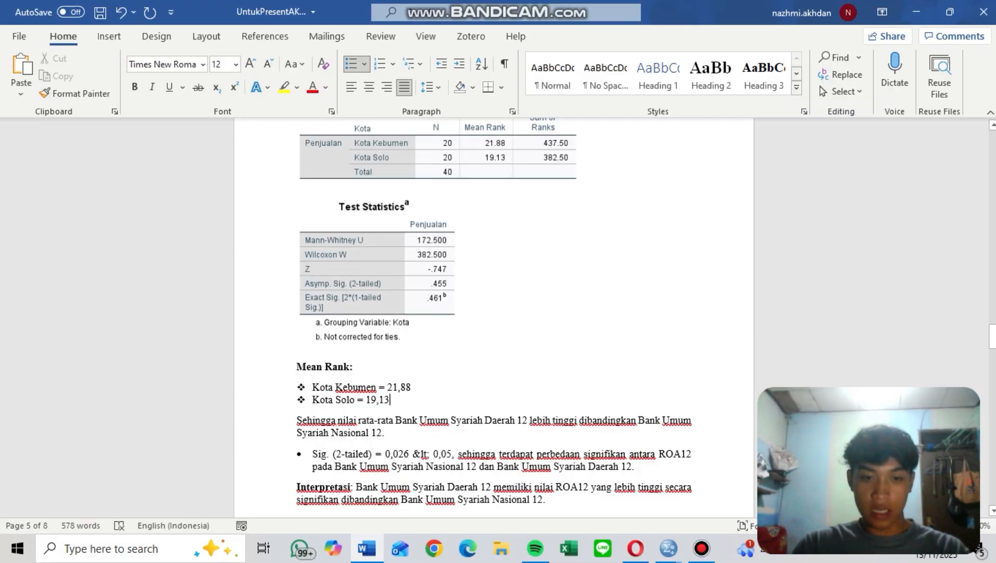
left_click_drag(435, 420, 529, 420)
key("BackSpace")
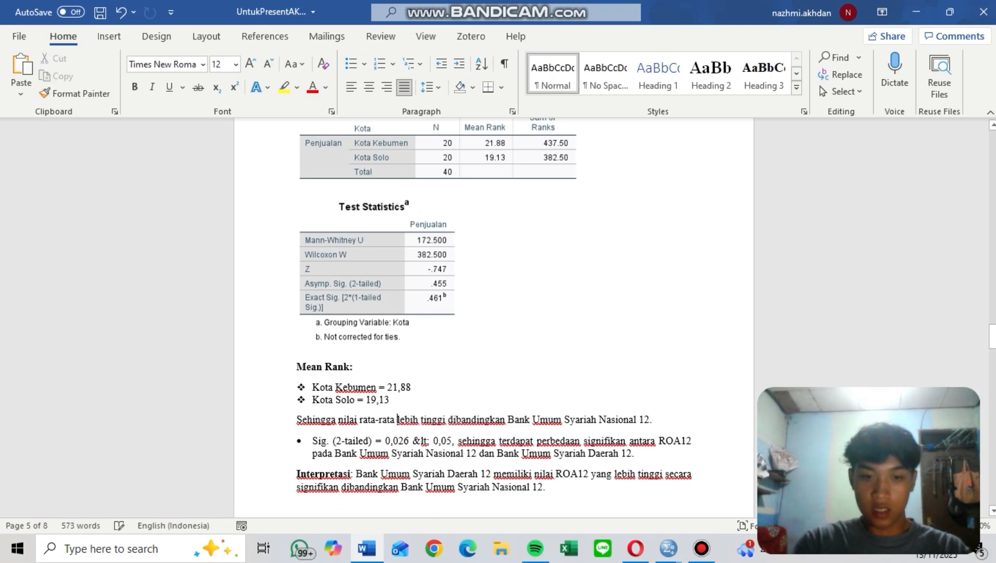
type("Kota")
type(" Kebu")
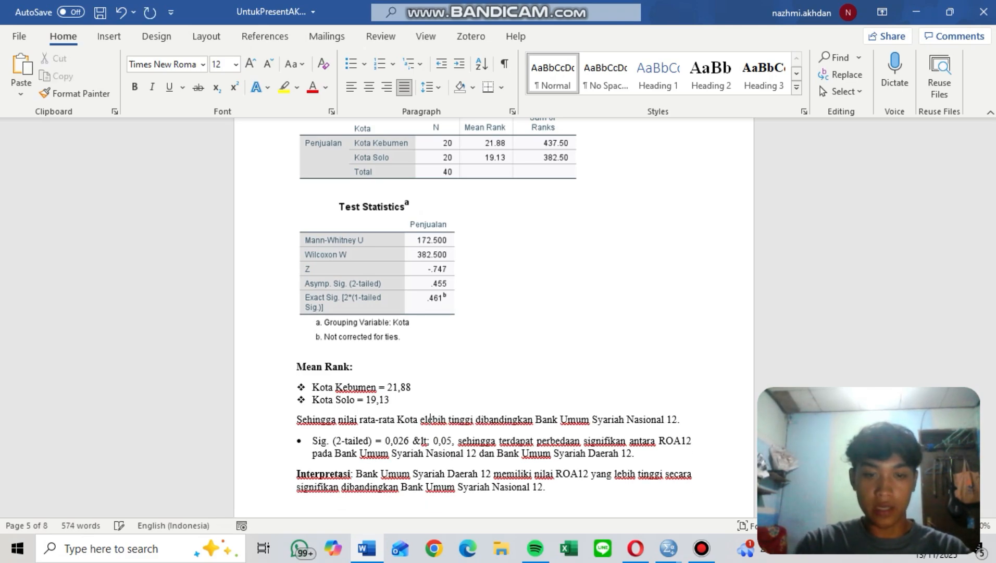
type("men i")
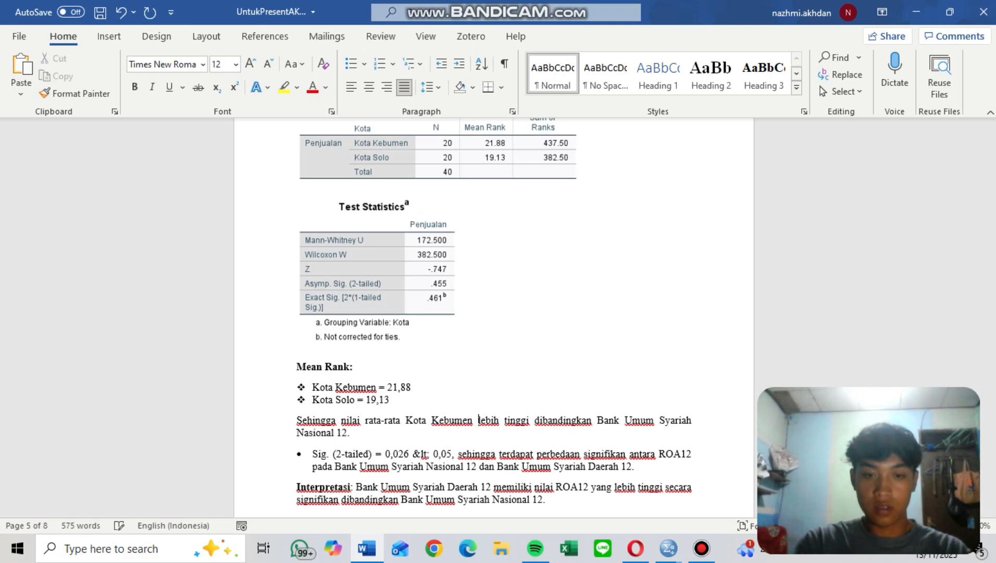
type("r")
key("BackSpace")
type("t")
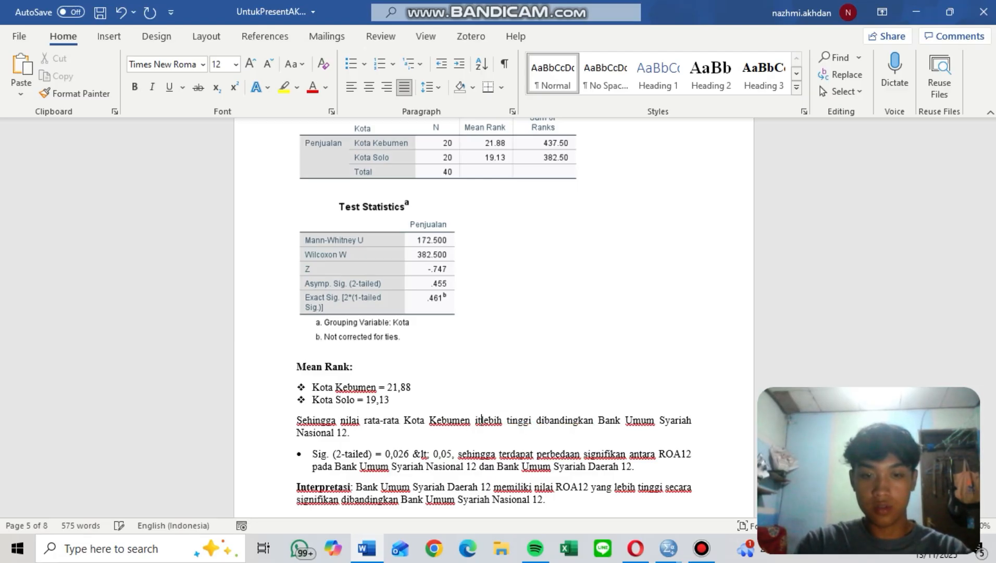
type("u")
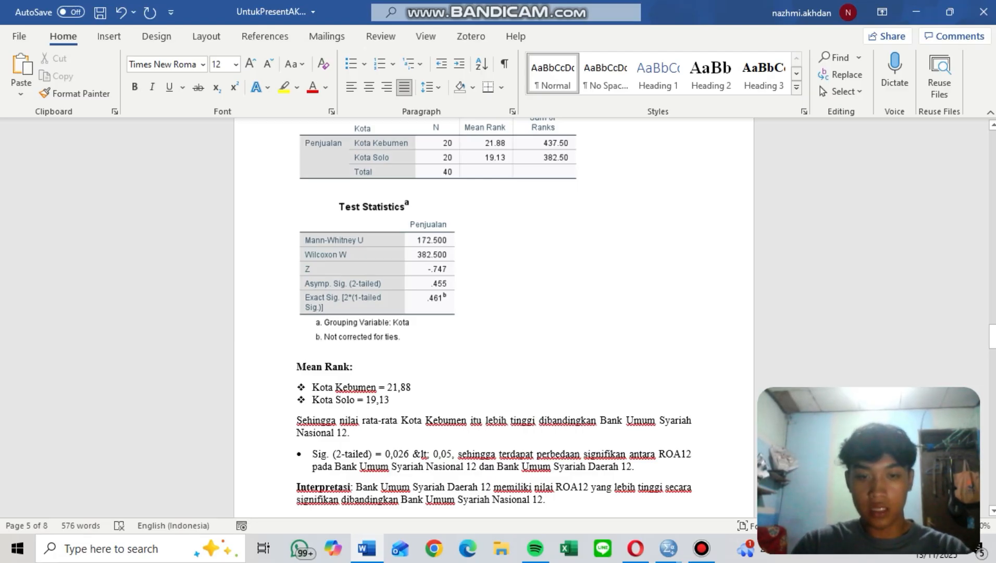
key("BackSpace")
key("BackSpace")
key("BackSpace")
key("BackSpace")
key("BackSpace")
key("BackSpace")
key("BackSpace")
key("BackSpace")
key("BackSpace")
key("BackSpace")
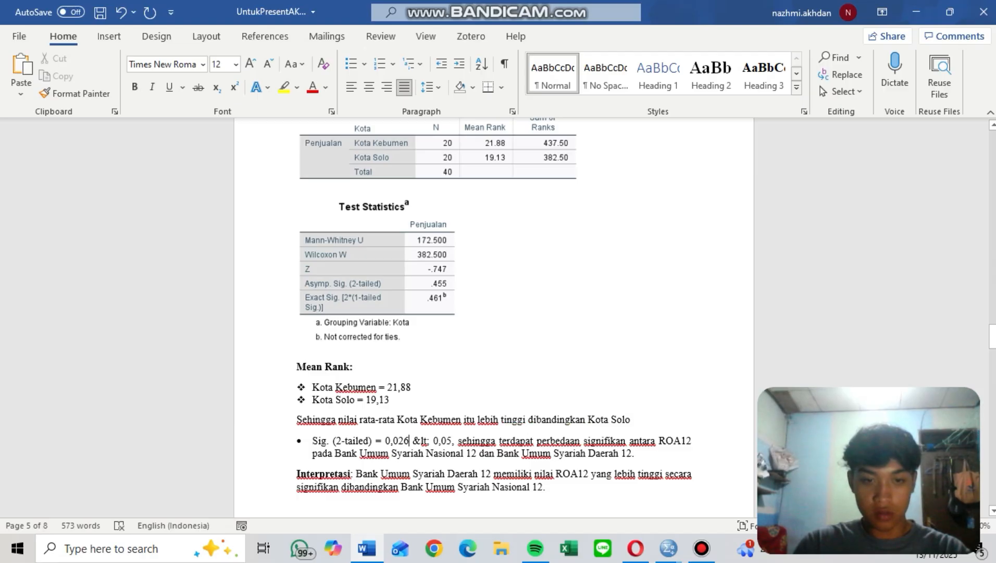
Set the Sig. (2-tailed) value in the pasted bullet to 0,455.
key("BackSpace")
key("BackSpace")
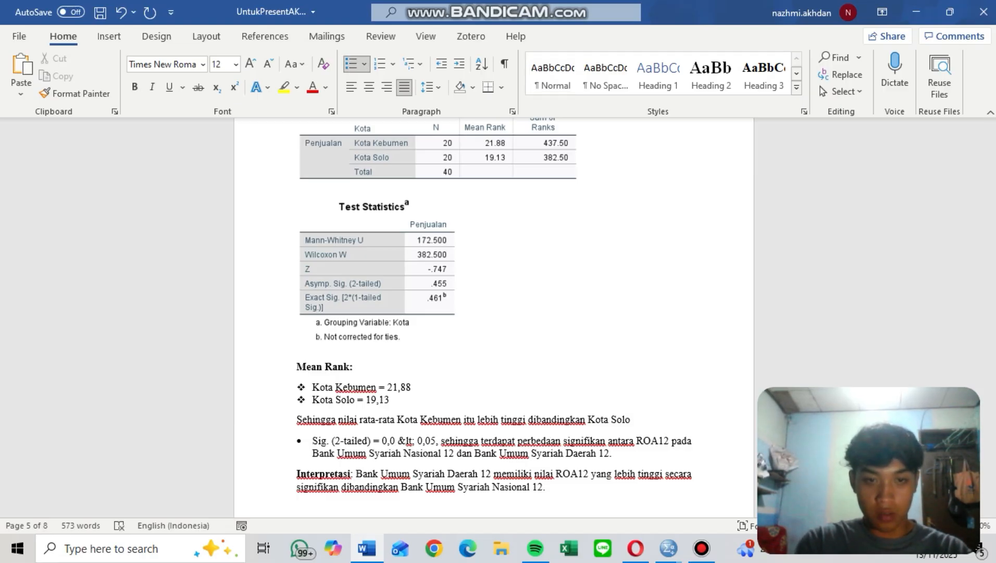
key("BackSpace")
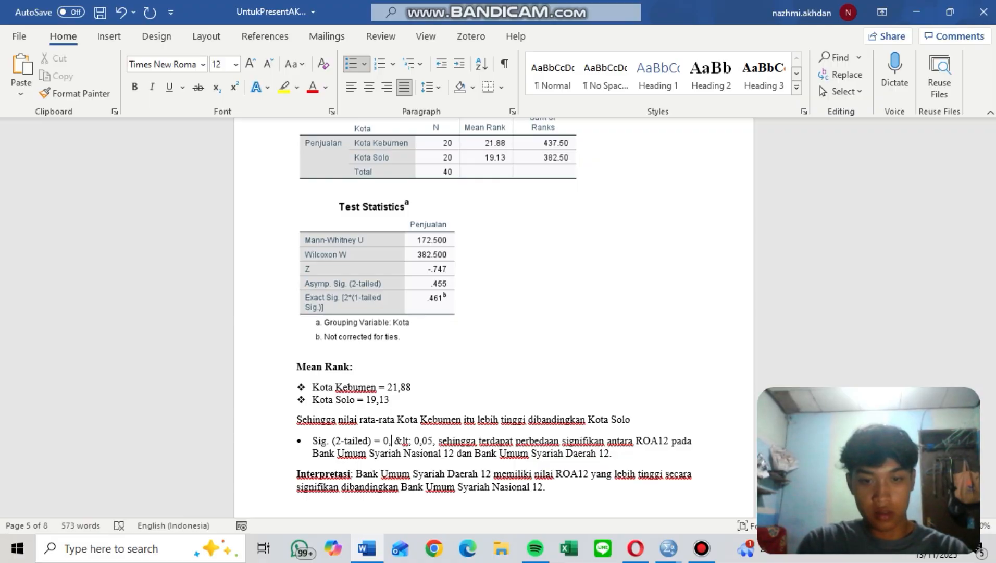
type("4")
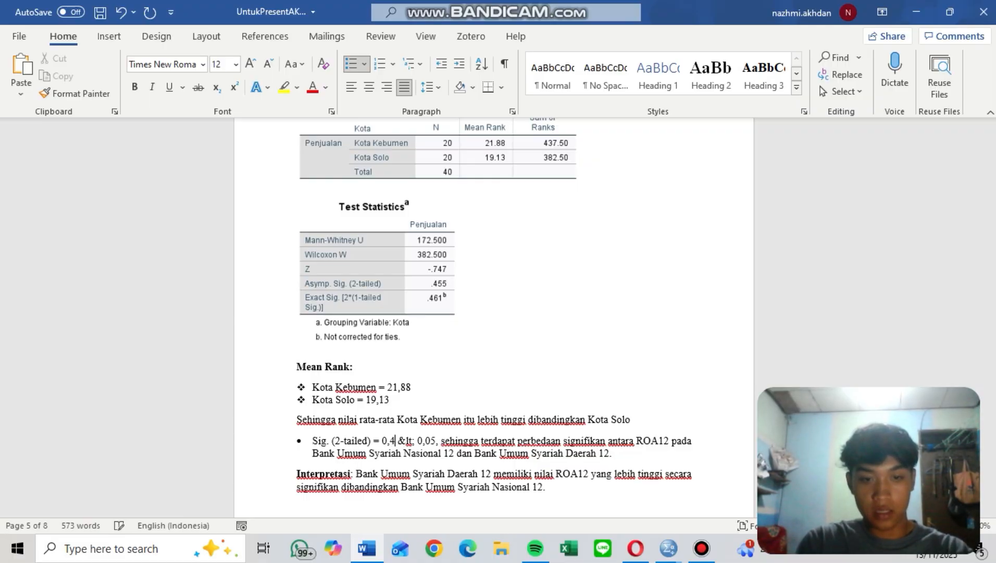
type("55")
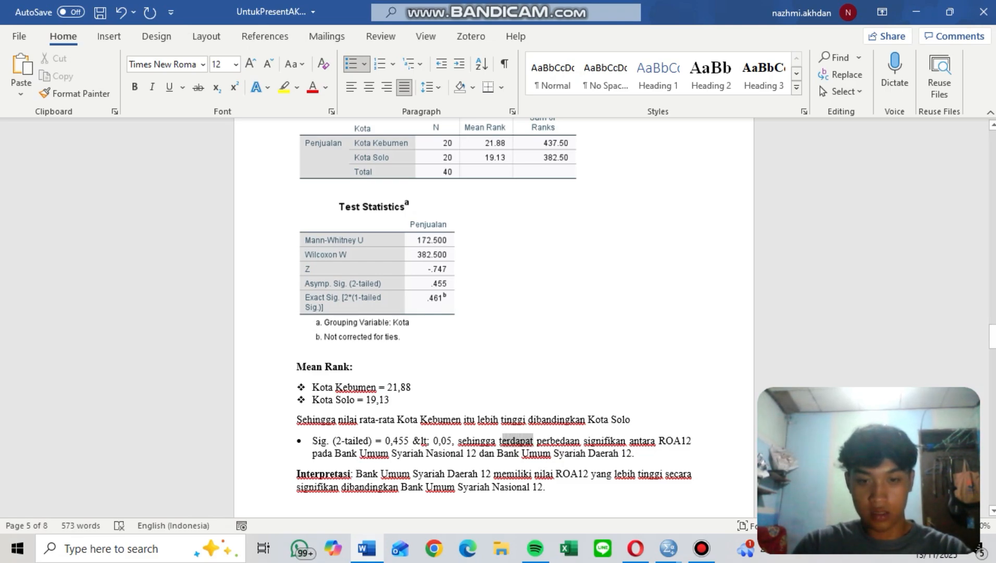
Insert "Tidak" before "terdapat" in the Kebumen–Solo Sig. (2-tailed) bullet and delete the ROA12 bank text following "antara".
left_click(533, 441)
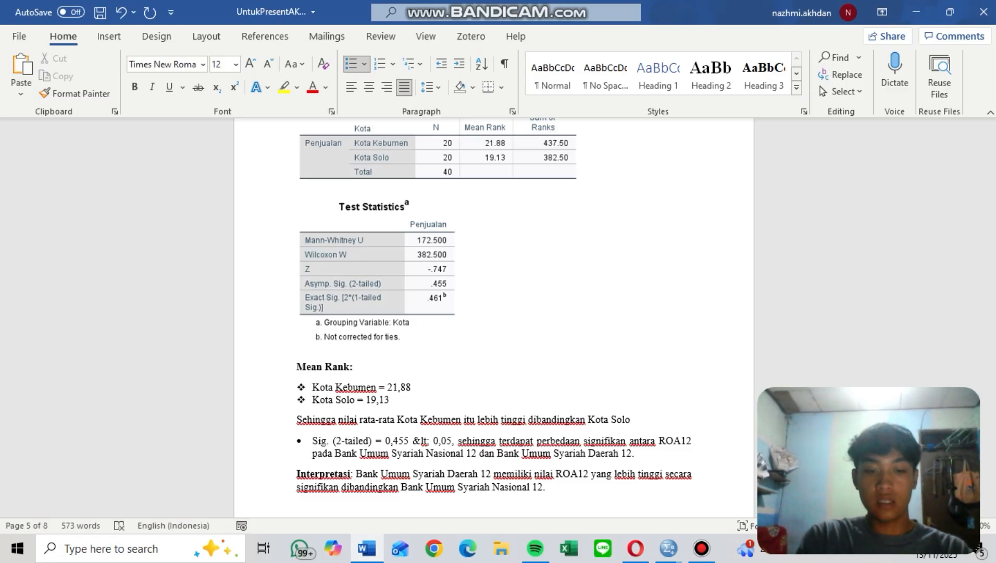
left_click(498, 441)
type("Tidak")
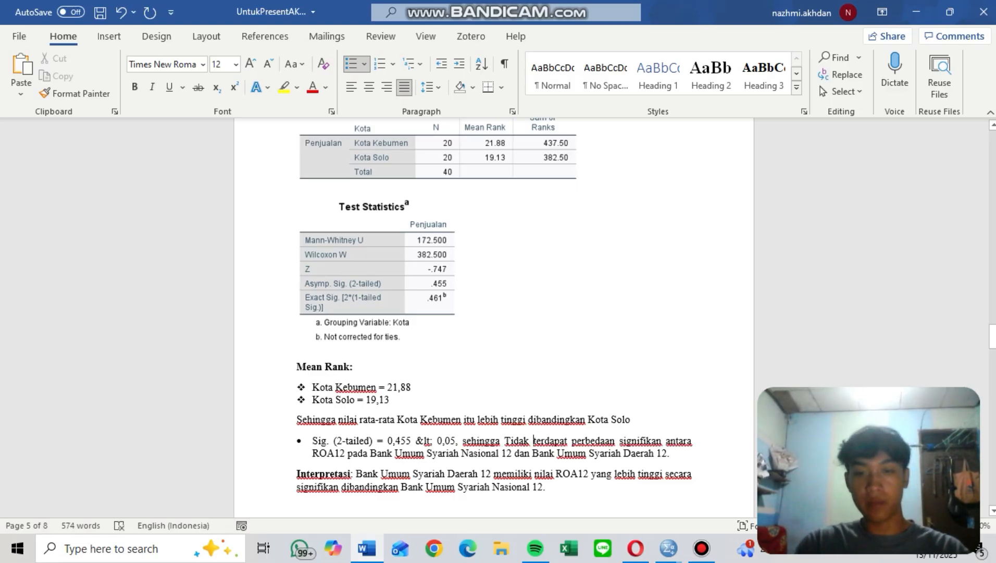
left_click_drag(671, 453, 313, 453)
key("Delete")
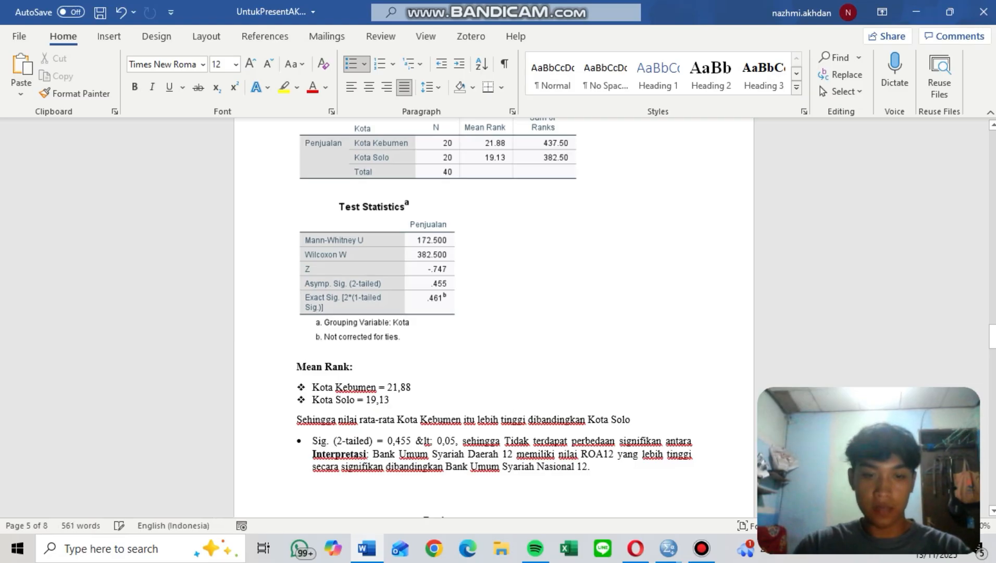
Separate Interpretasi from the Sig. bullet and add a bullet between them reading "Kota Kebumen dan Kota Solo".
left_click_drag(420, 420, 392, 401)
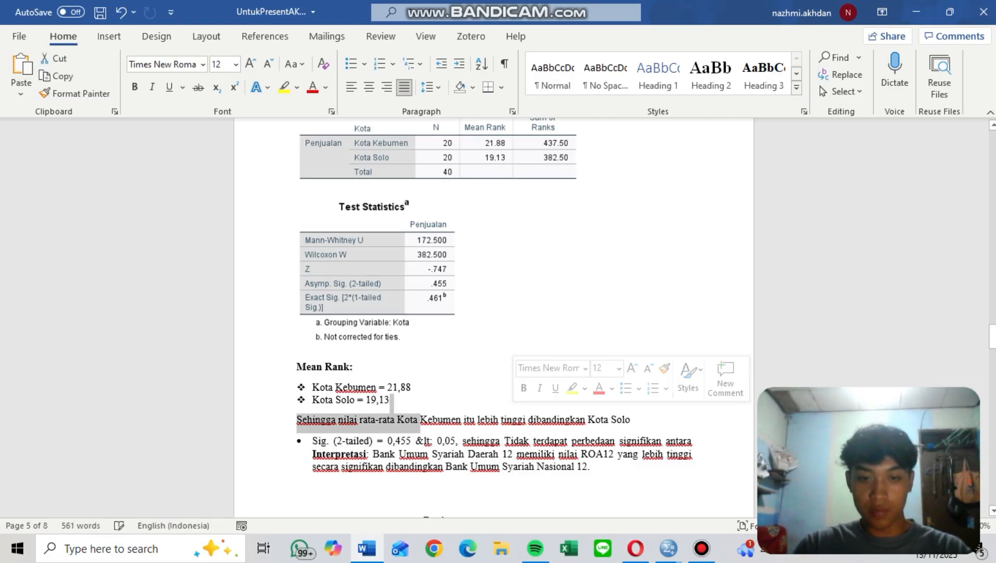
left_click(693, 440)
key("Return")
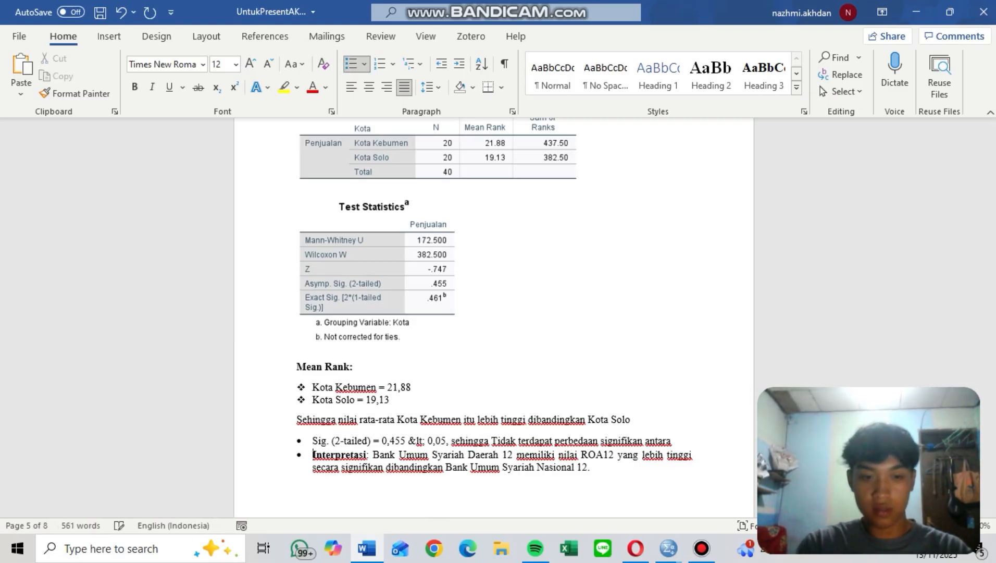
key("Return")
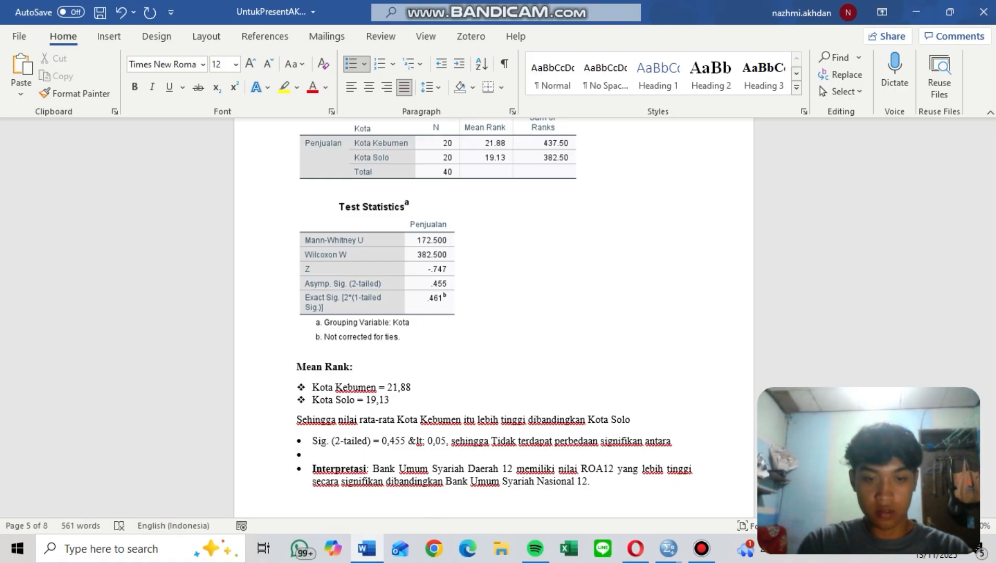
type("Kota K")
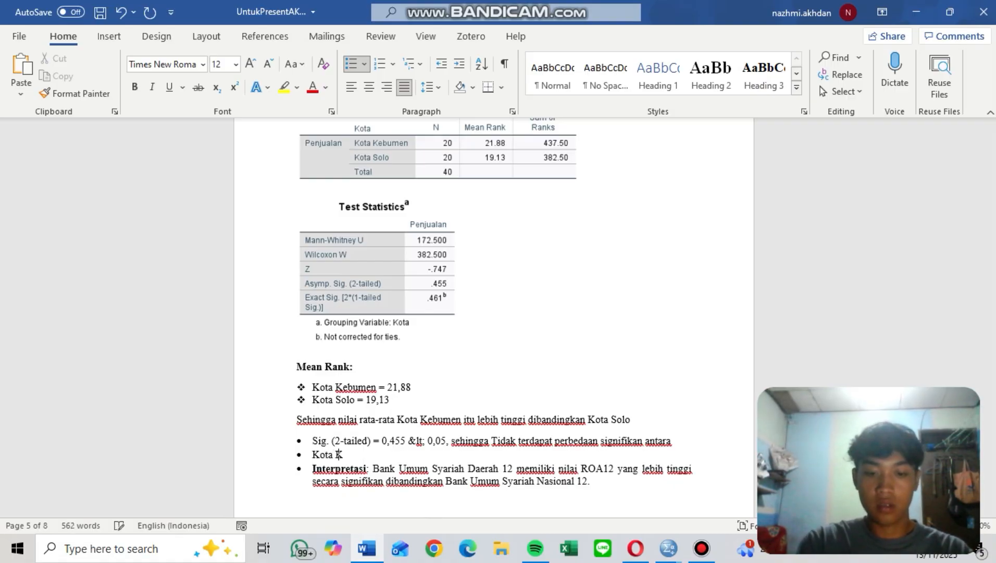
type("ebumen d")
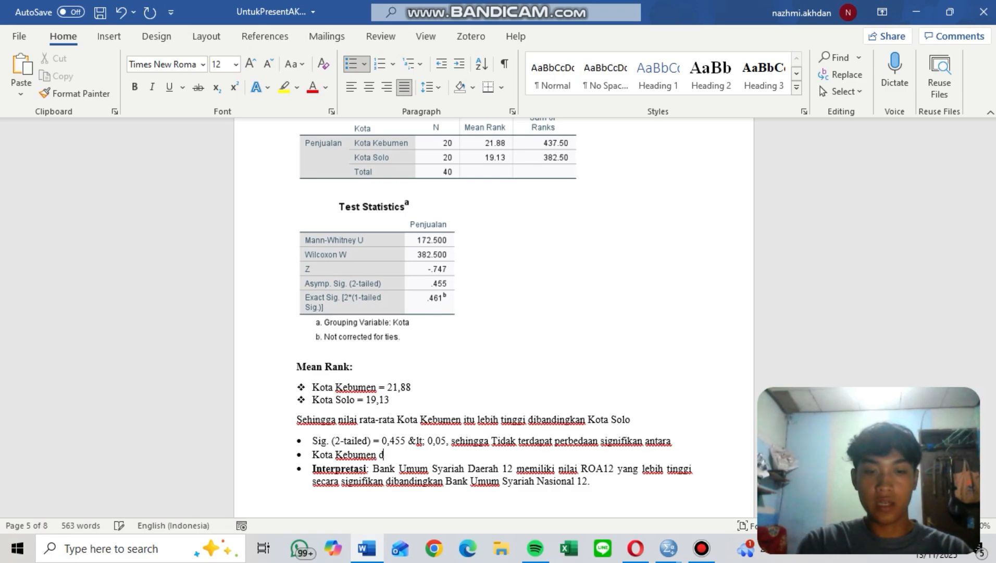
type("an Kota Solo")
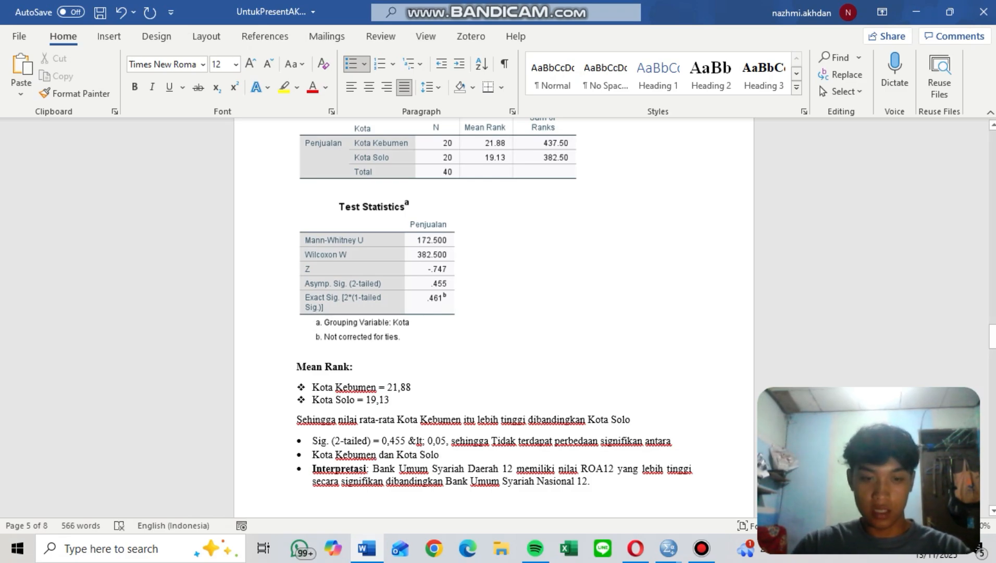
Replace the Interpretasi text with "Kota Kebumen dan Kota solo tidak terdapat perbedaan yang signifikan antara 2 kelompok tersebut".
left_click_drag(372, 468, 594, 487)
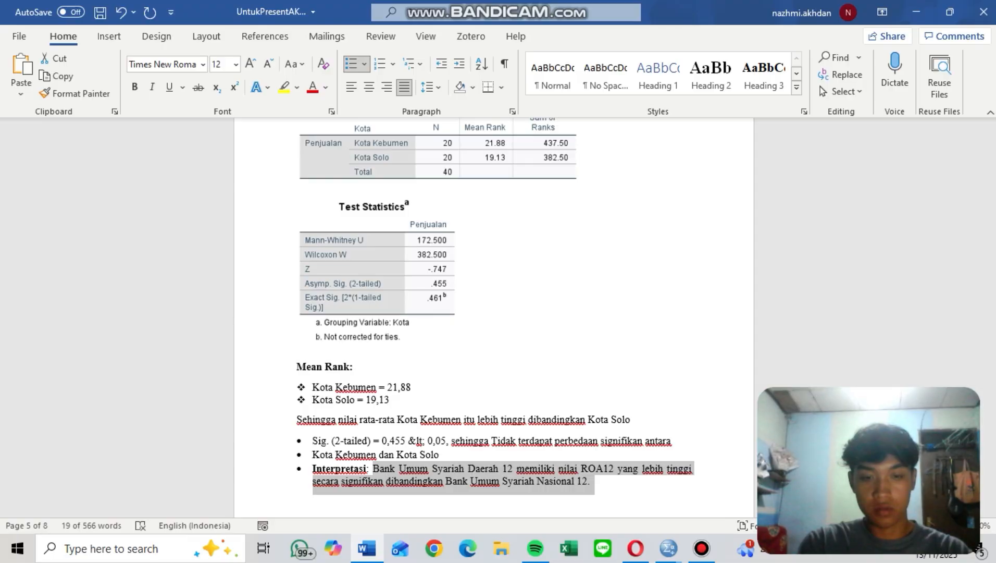
type("Ko")
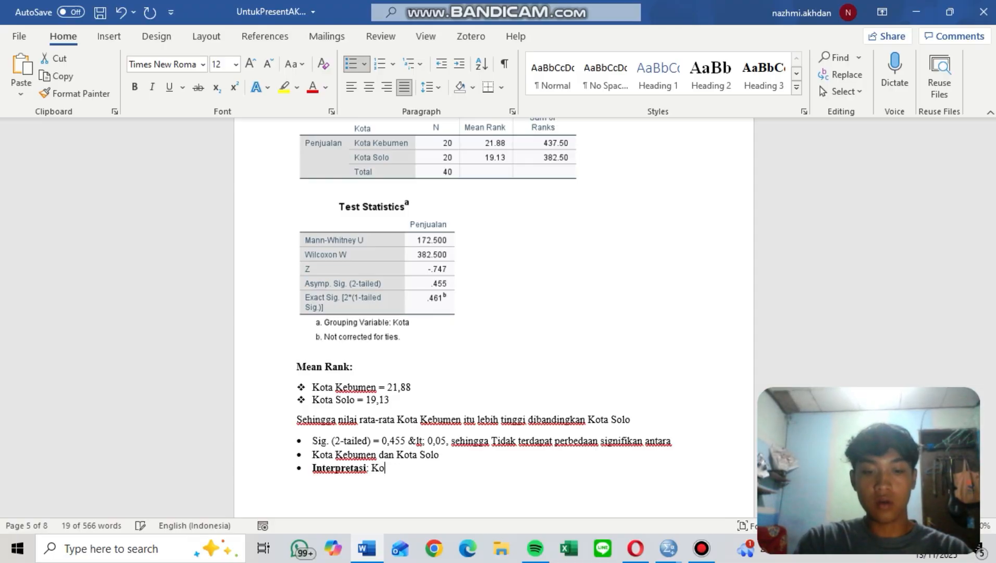
type("ta Kebu")
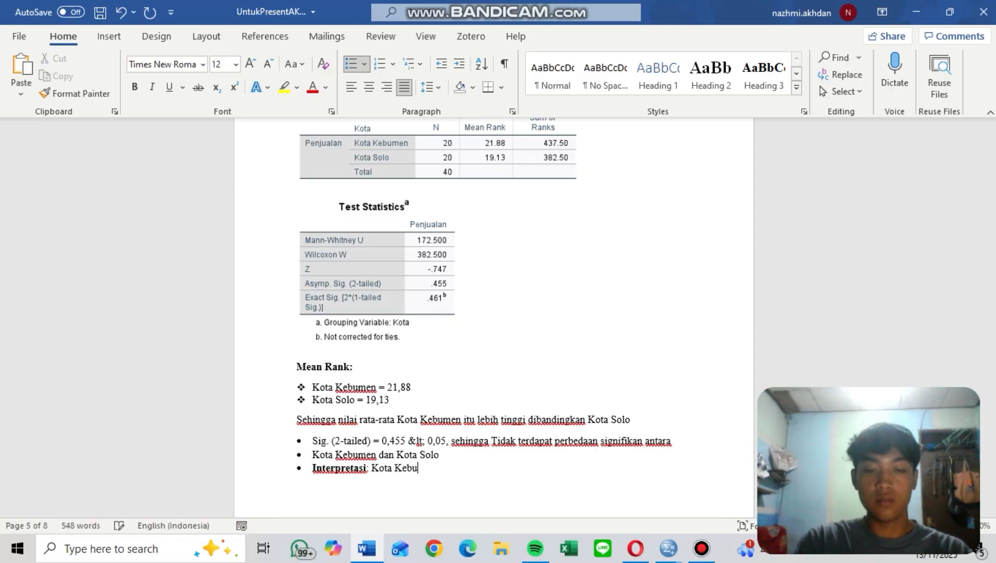
type("men dan ota")
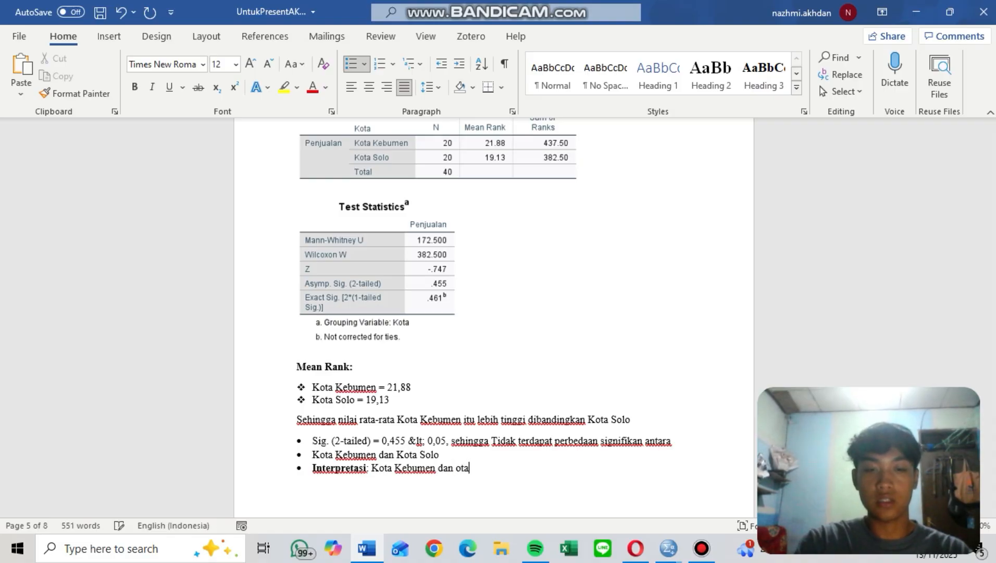
key("BackSpace")
key("BackSpace")
key("BackSpace")
type("Ko")
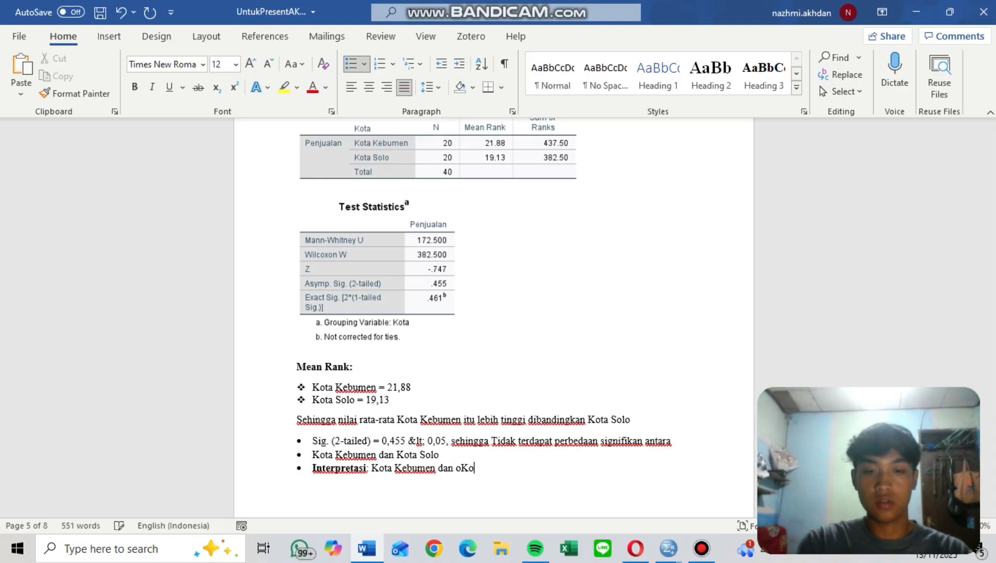
key("BackSpace")
key("BackSpace")
type("Kota solo ")
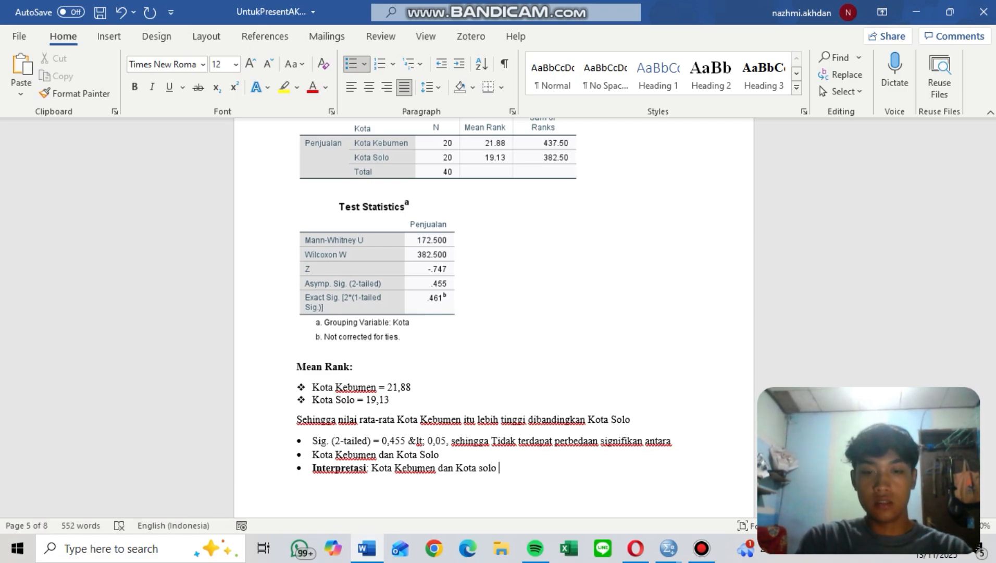
type("tidak ter")
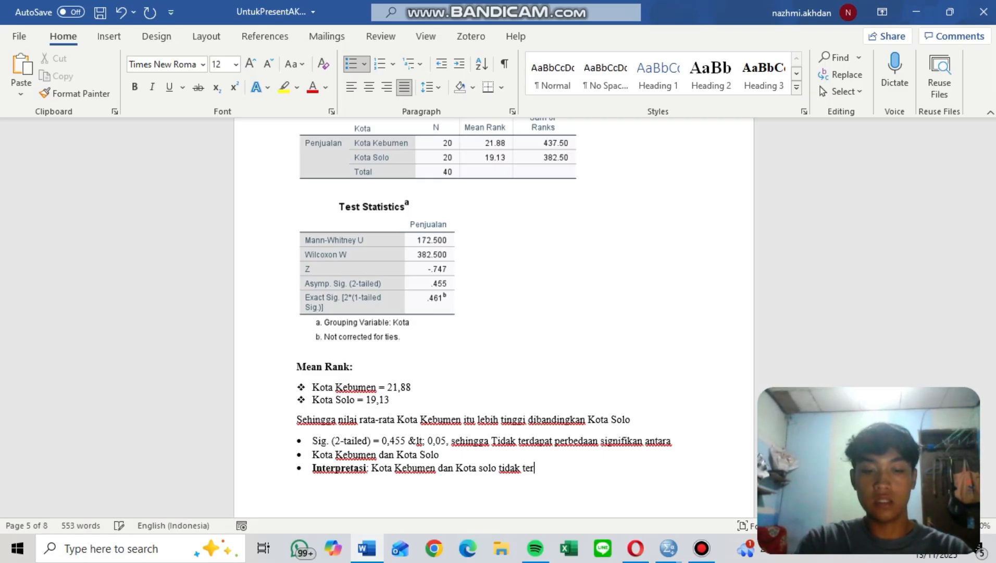
type("dapat")
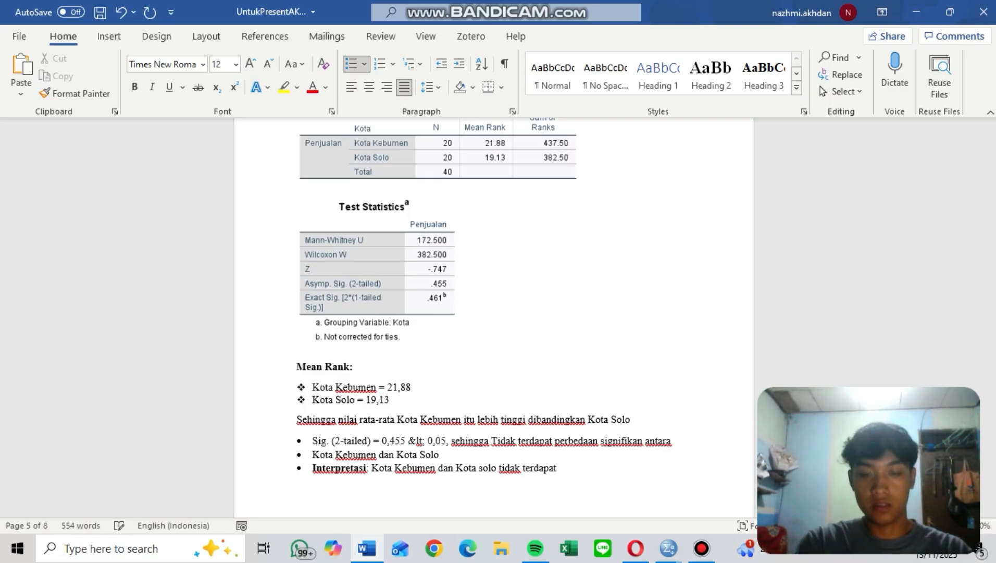
type(" perb")
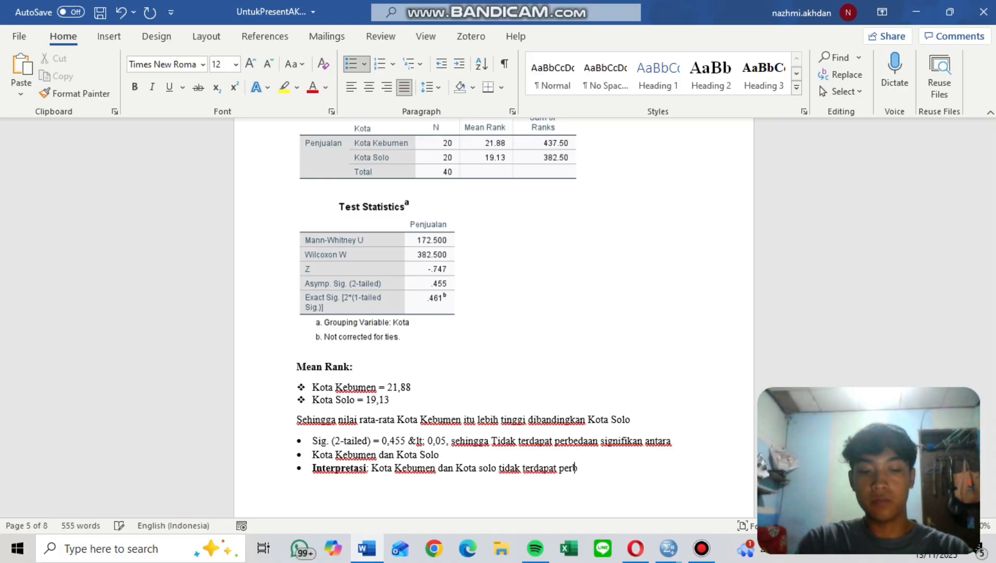
type("edaan yan")
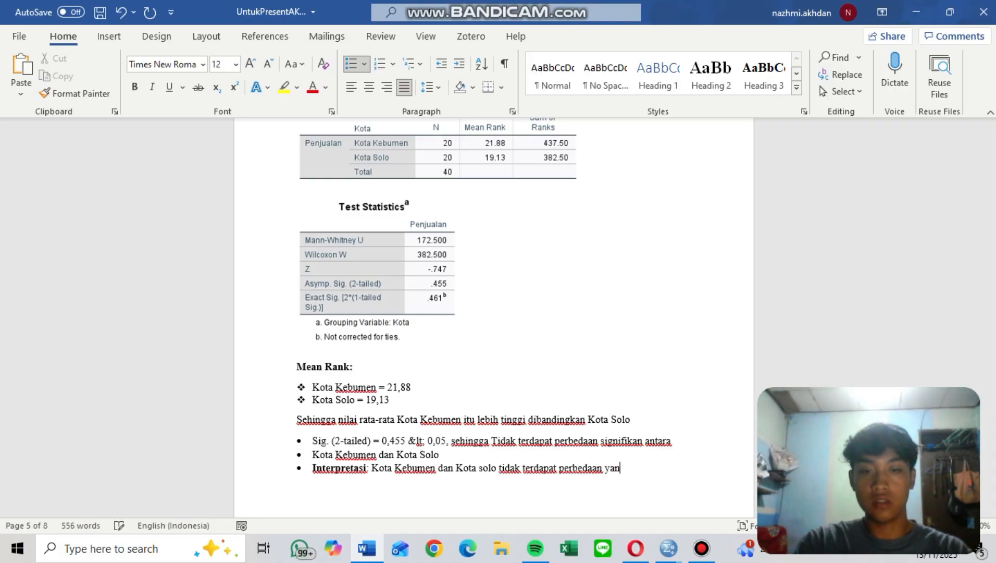
type("g sign")
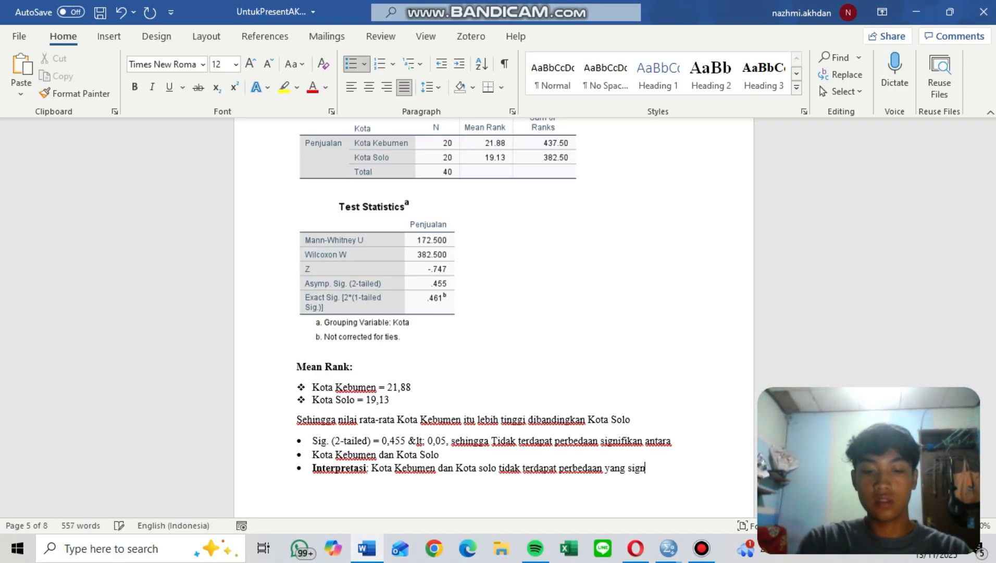
type("ifikan atara")
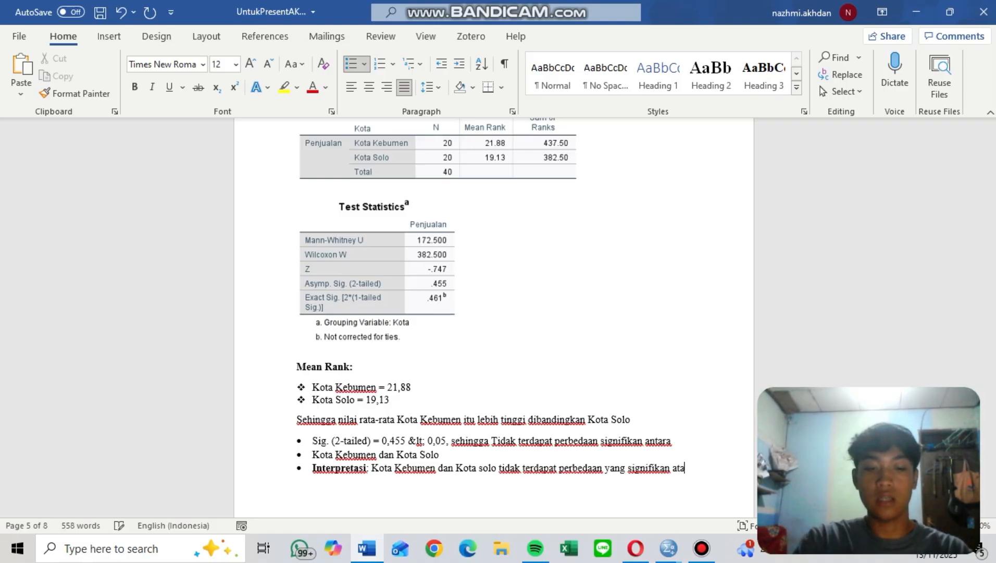
key("BackSpace")
key("BackSpace")
key("BackSpace")
key("BackSpace")
key("BackSpace")
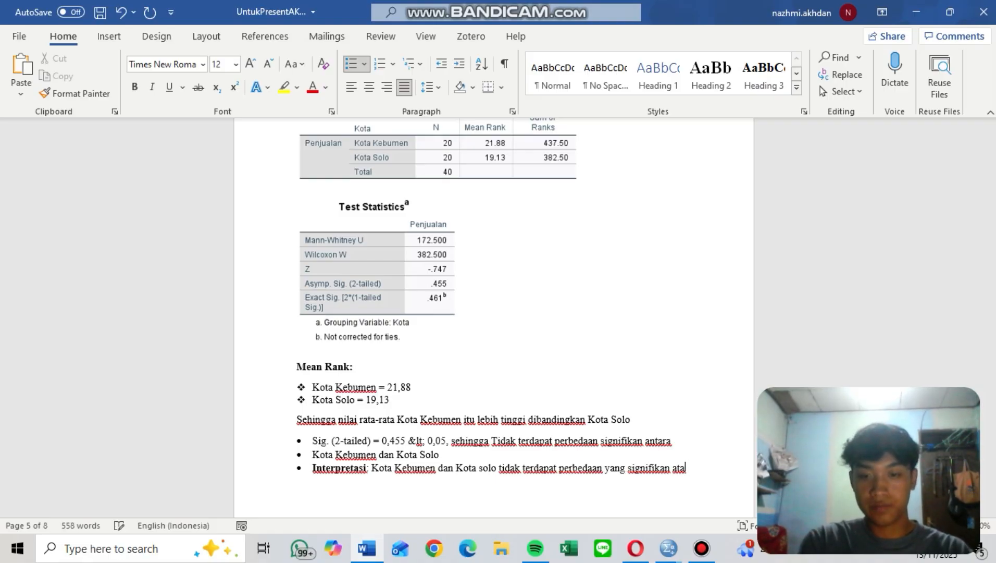
type("ntara ")
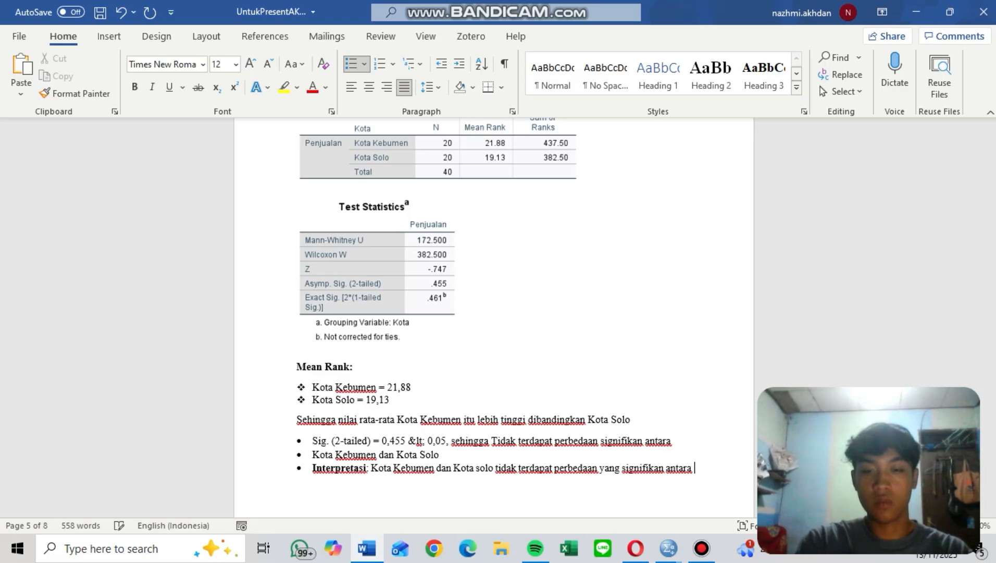
type("2 kelompo")
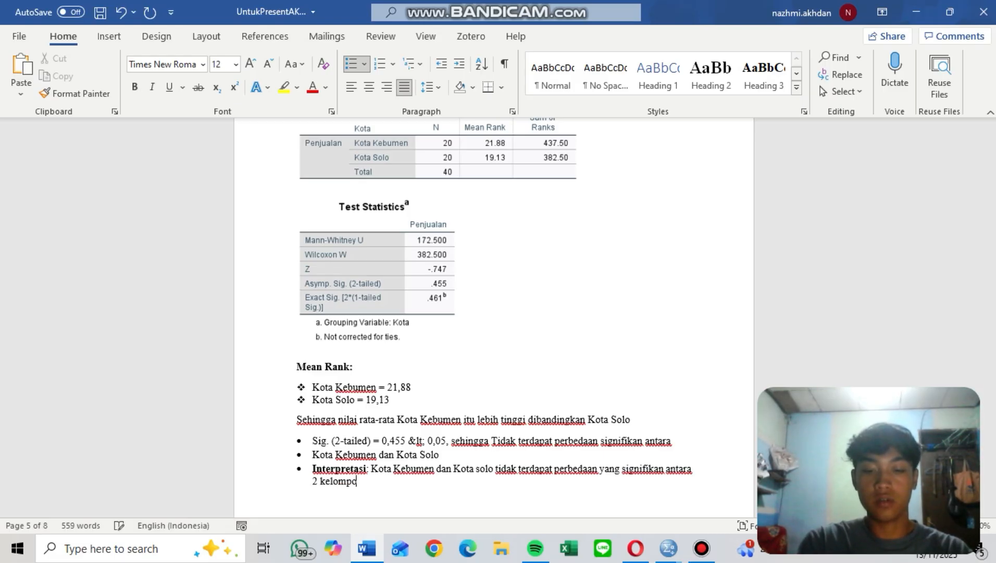
type("k tersebut")
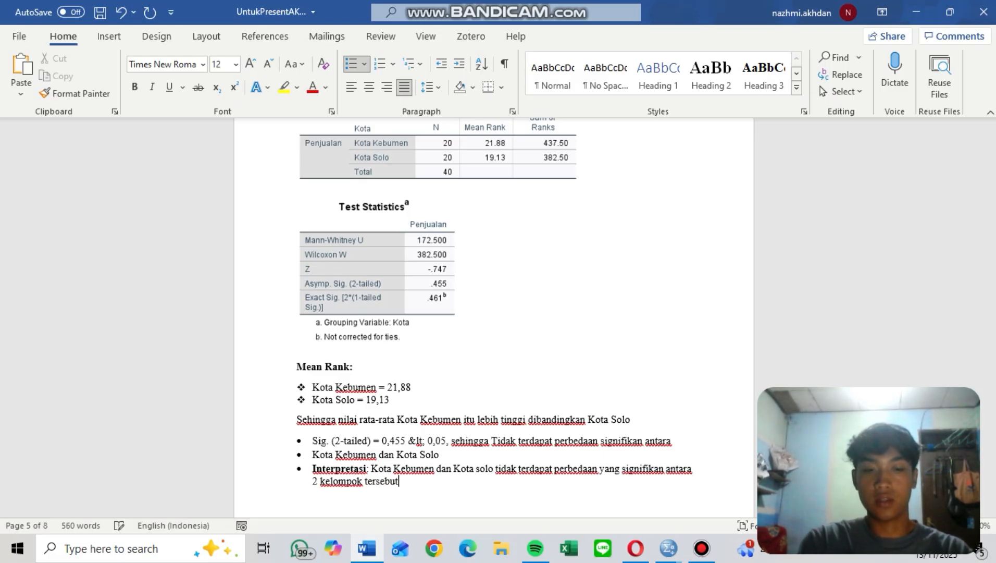
Copy the full Kebumen–Solo explanation, from the Mean Rank heading through the Interpretasi bullet.
scroll(494, 313, "down", 3)
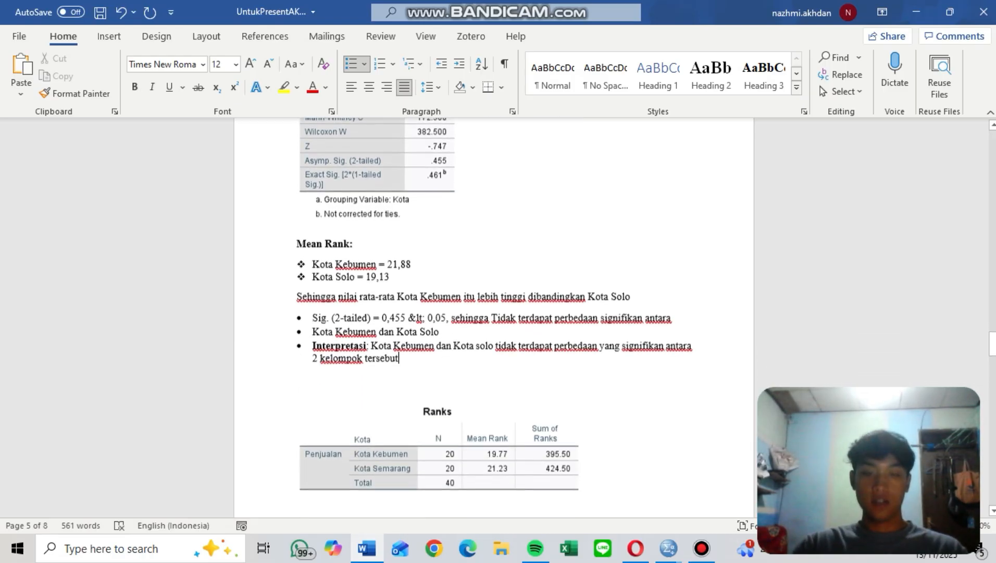
left_click_drag(297, 243, 399, 357)
key("ctrl+c")
Insert blank lines above the Kota Kebumen and Kota Semarang Ranks table to push it onto the next page.
scroll(493, 312, "down", 1)
scroll(494, 313, "down", 5)
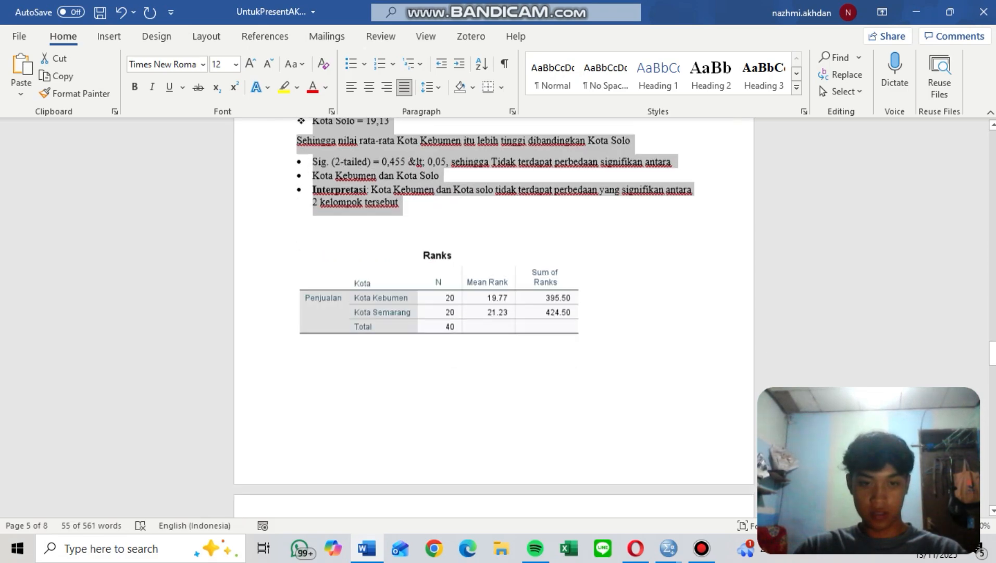
left_click(297, 136)
key("Return")
key("Return")
key("Return")
key("Return")
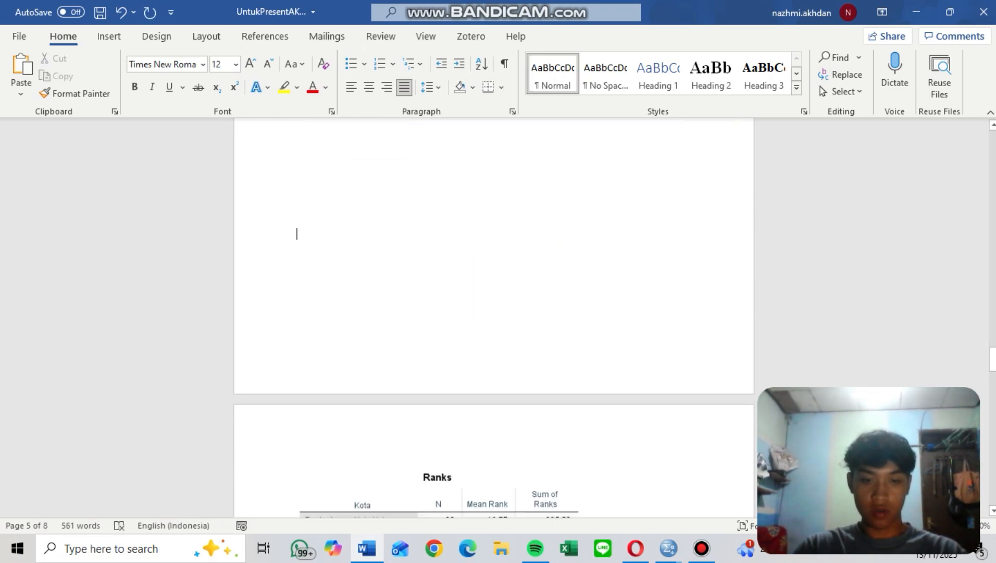
Paste the copied explanation below the Kebumen–Semarang Test Statistics table, with blank lines before it.
scroll(493, 313, "down", 8)
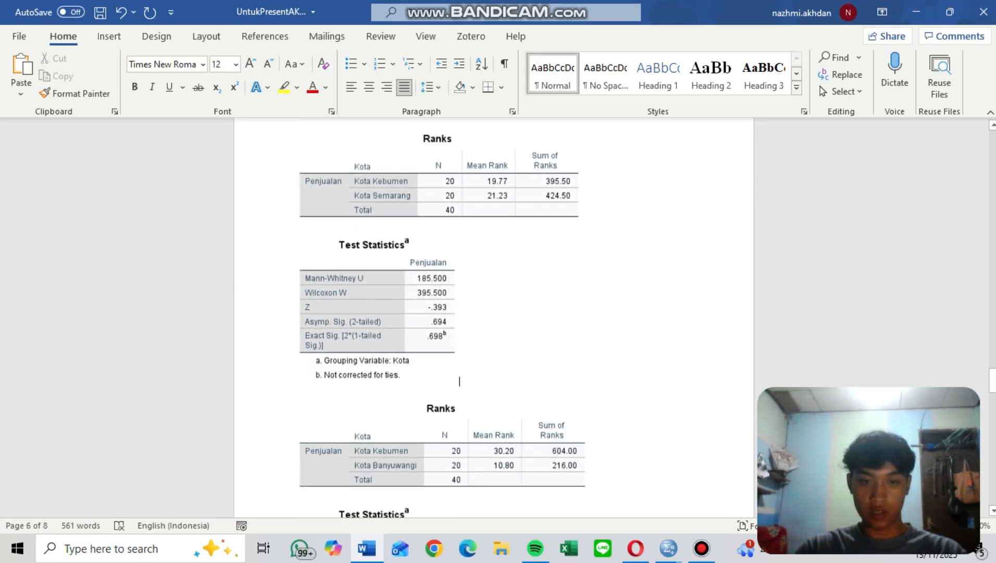
key("Return")
key("Return")
key("ctrl+v")
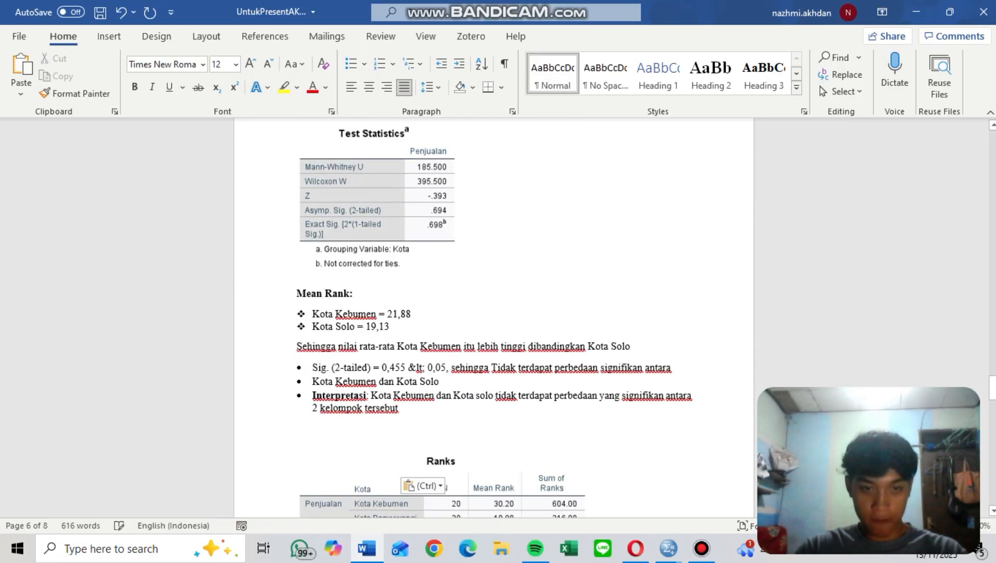
key("Return")
Change the city name in the second pasted mean rank bullet to Kota Semarang.
scroll(494, 313, "up", 2)
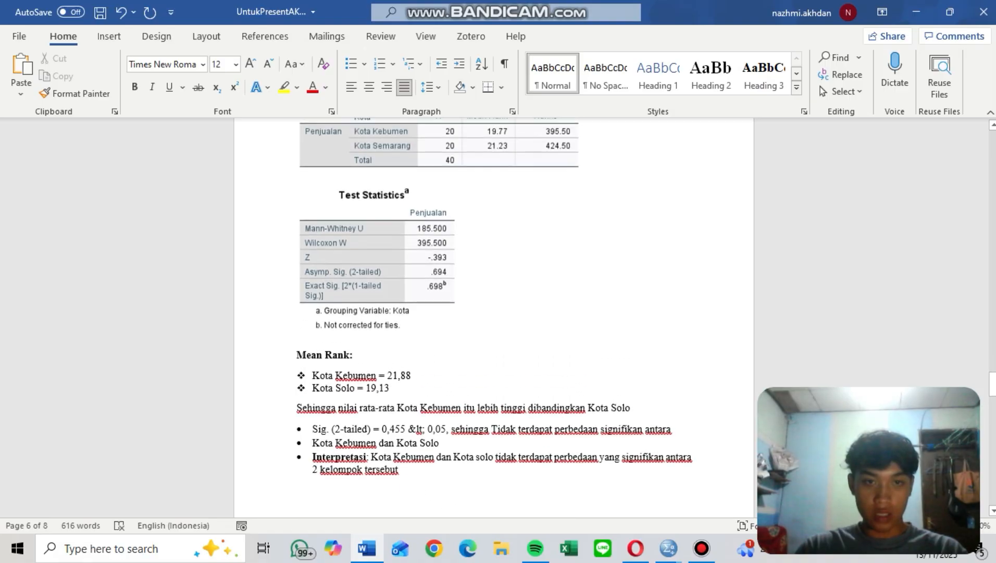
left_click(355, 388)
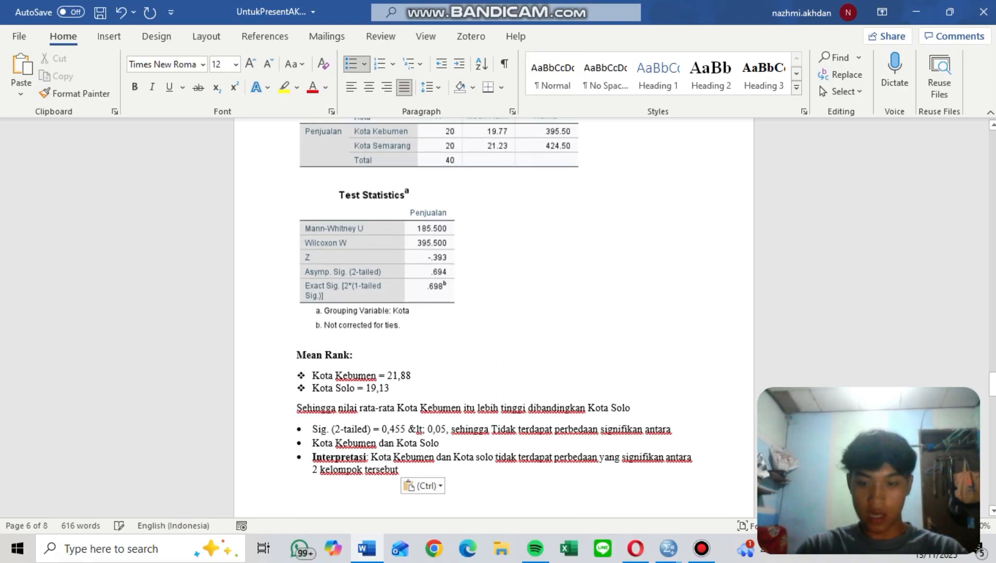
key("BackSpace")
key("BackSpace")
key("BackSpace")
type("emarang")
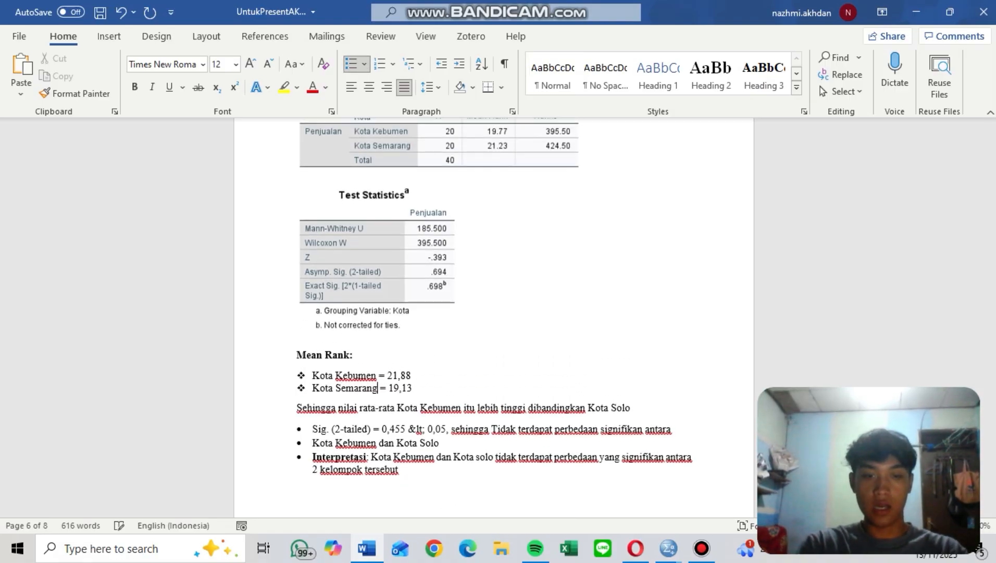
Set the Kota Kebumen mean rank to 19,77 in the explanation below the Kebumen–Semarang tables.
left_click(412, 376)
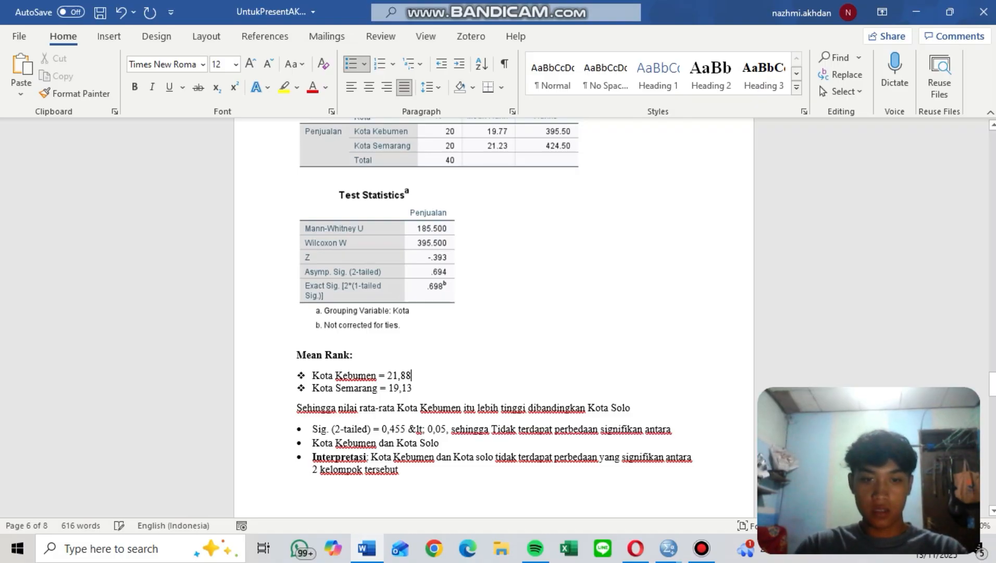
scroll(495, 302, "up", 1)
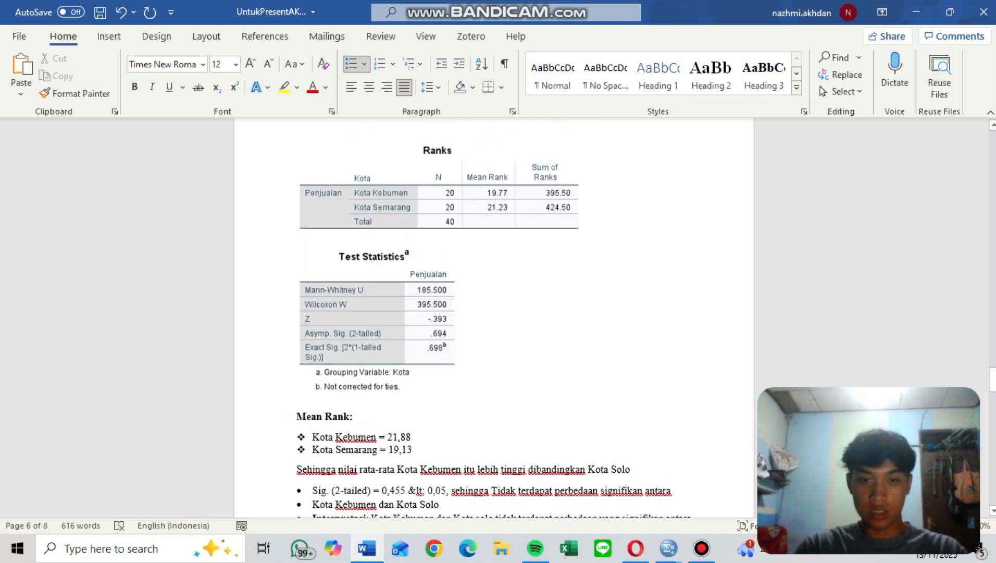
key("BackSpace")
key("BackSpace")
key("BackSpace")
key("BackSpace")
key("BackSpace")
type("1")
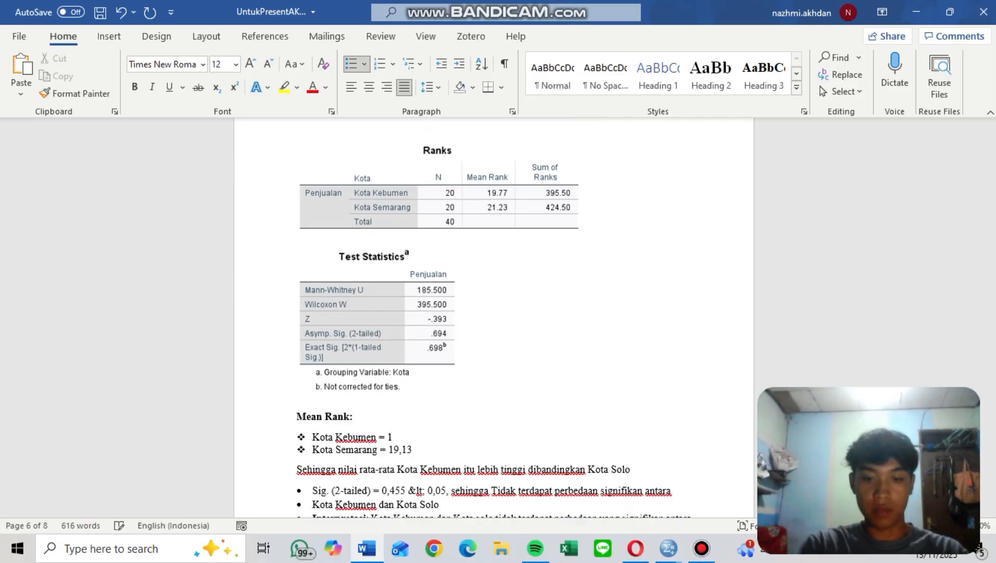
type("9,77")
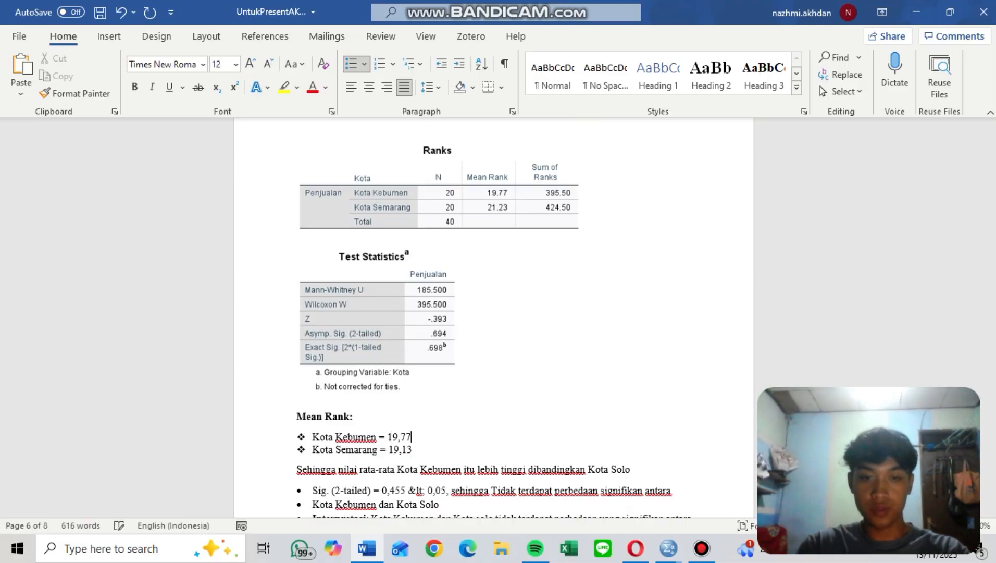
Set the Kota Semarang mean rank to 21,23 in the second Mean Rank bullet.
key("Down")
key("BackSpace")
key("BackSpace")
key("BackSpace")
key("BackSpace")
key("BackSpace")
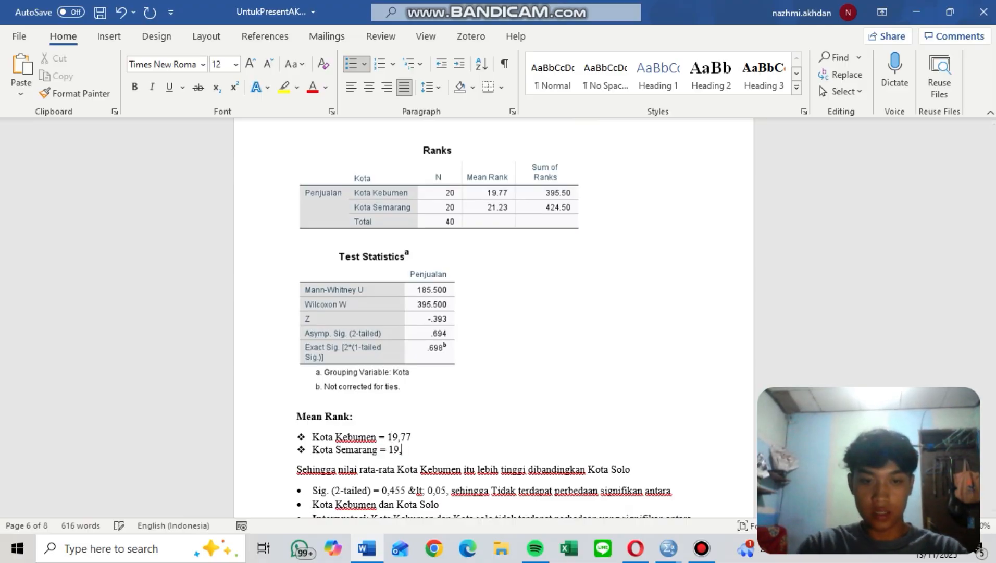
type("21,23")
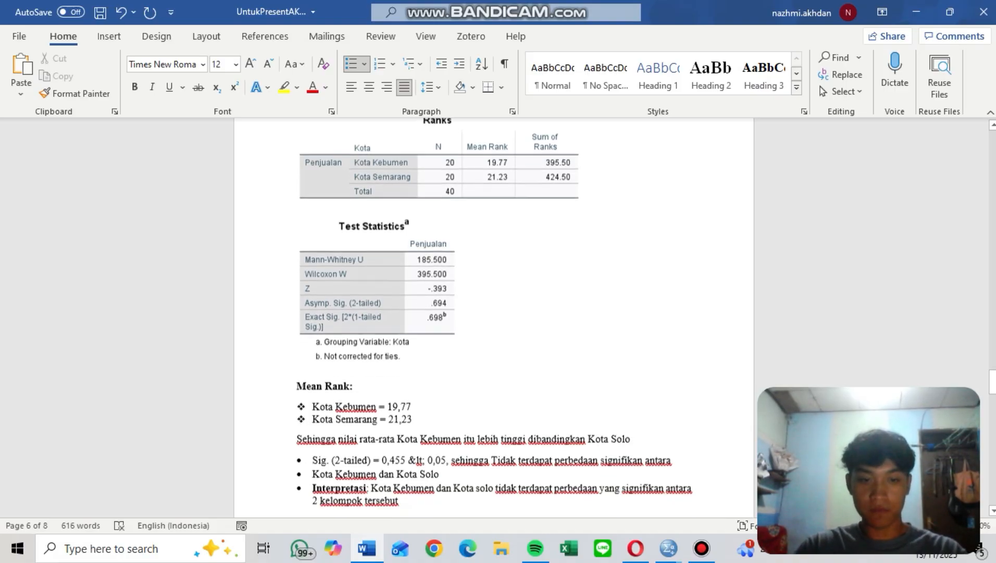
Change the city named as having the higher average to Kota Semarang in the "Sehingga nilai rata-rata" sentence.
scroll(469, 313, "down", 1)
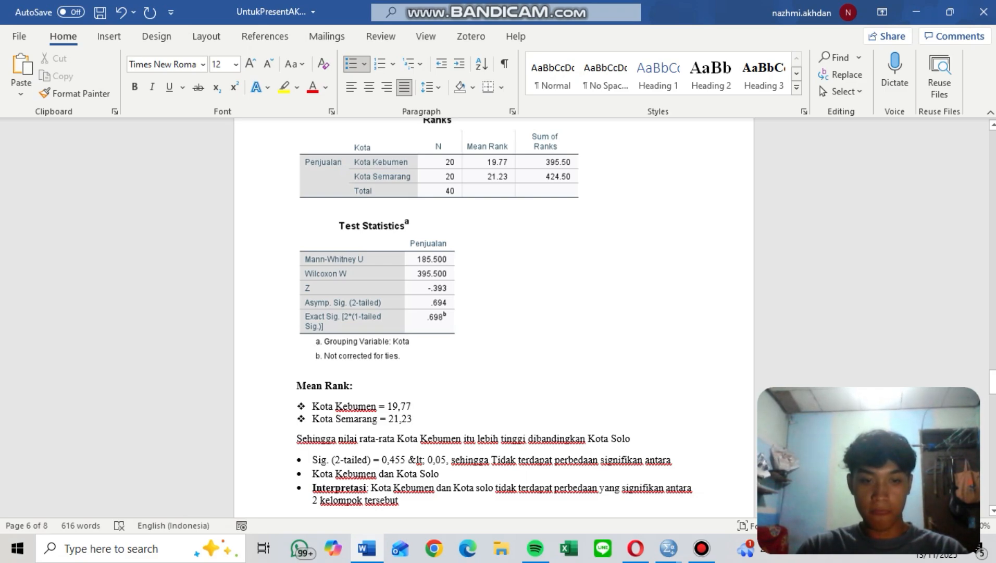
left_click(461, 439)
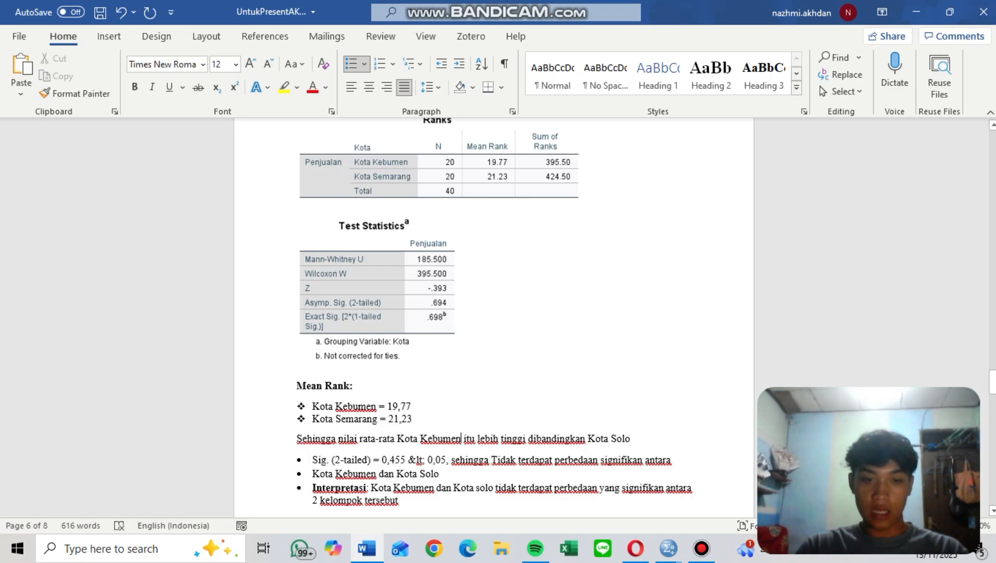
key("BackSpace")
key("BackSpace")
key("BackSpace")
key("BackSpace")
key("BackSpace")
key("BackSpace")
key("BackSpace")
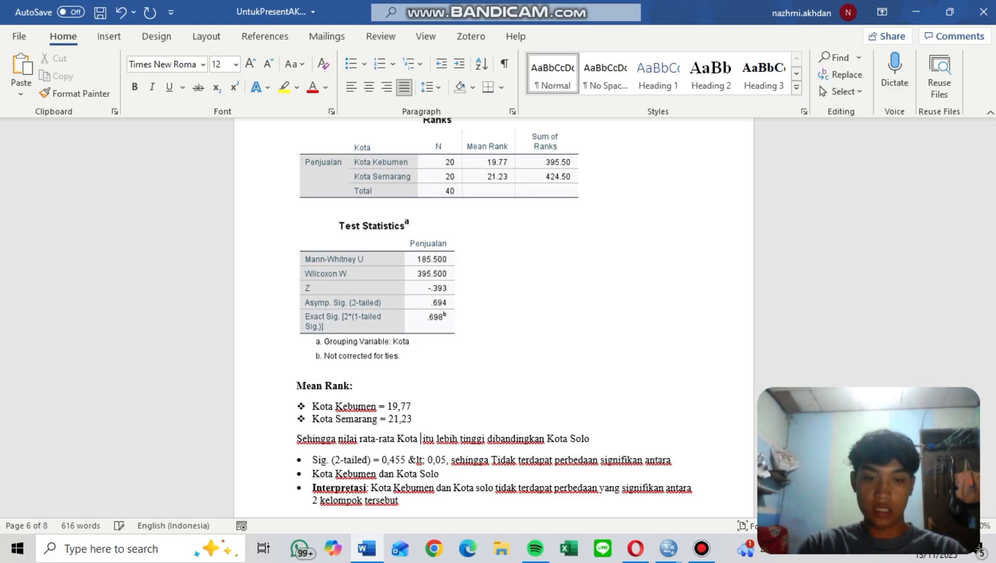
type("Semarang")
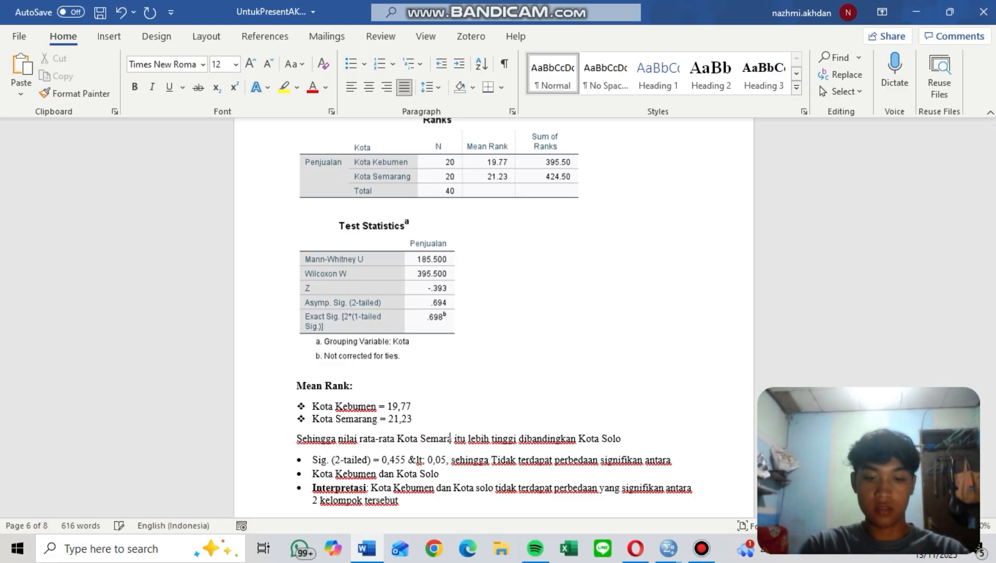
Change the comparison city at the end of the "Sehingga nilai rata-rata" sentence to Kota Kebumen.
key("Right")
key("Right")
key("Right")
key("Right")
key("Right")
key("Right")
key("Right")
key("Right")
key("Right")
key("Right")
key("Right")
key("Right")
key("Right")
key("Right")
key("Right")
key("Right")
key("Right")
key("Right")
key("Right")
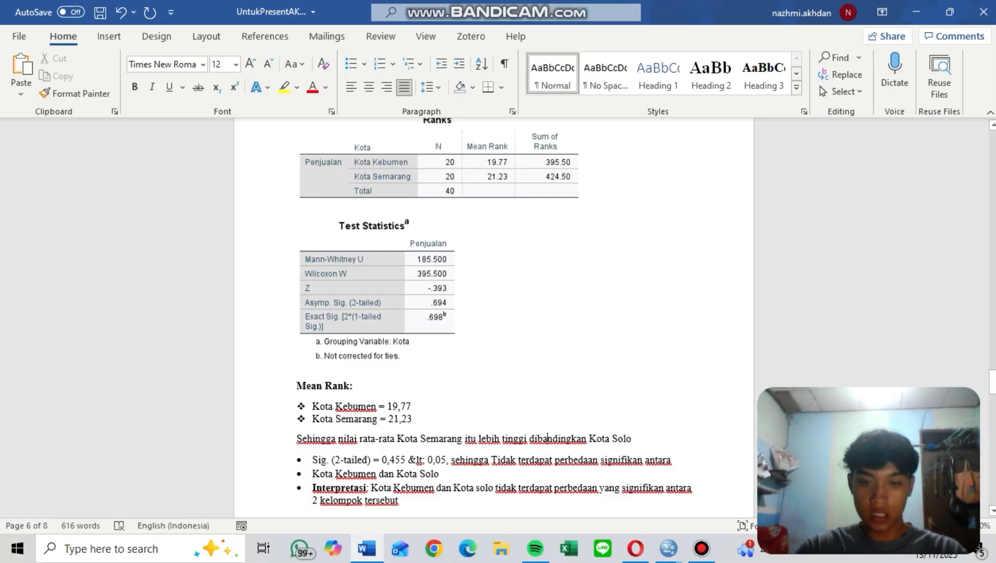
key("BackSpace")
key("BackSpace")
key("BackSpace")
key("BackSpace")
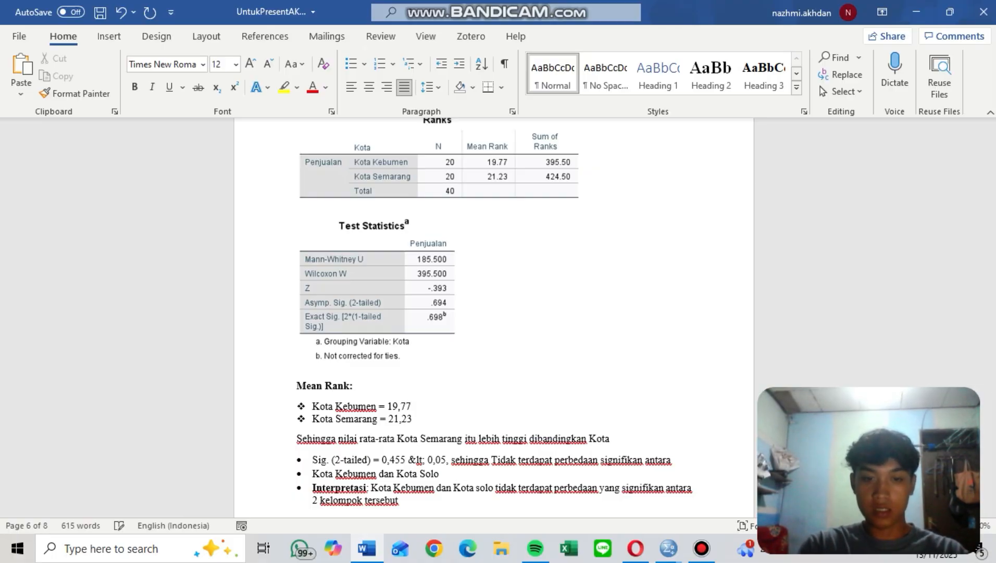
type("Kebumen")
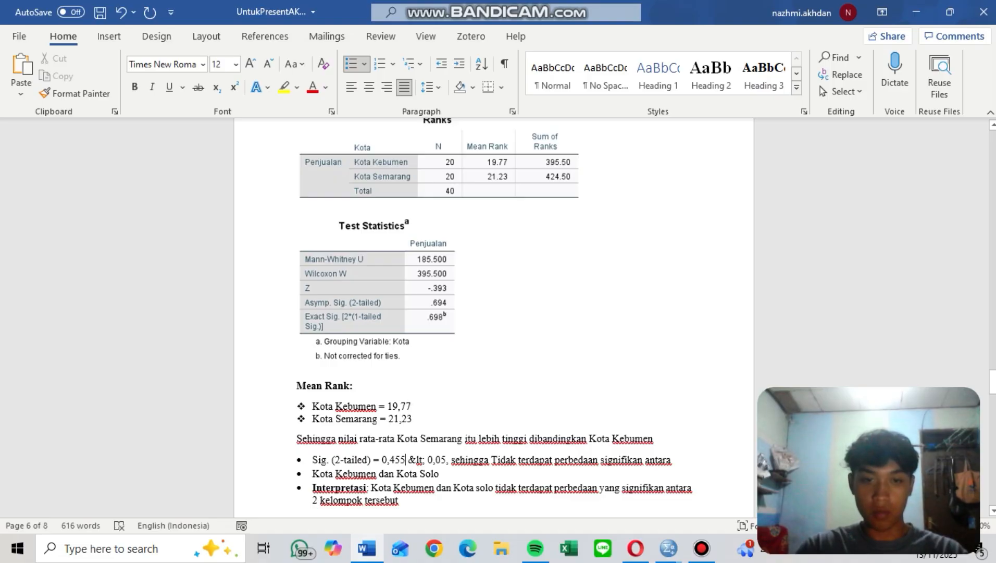
Set the Sig. (2-tailed) value in the Kebumen–Semarang explanation to 0,694.
key("Right")
key("BackSpace")
key("BackSpace")
key("BackSpace")
type("6")
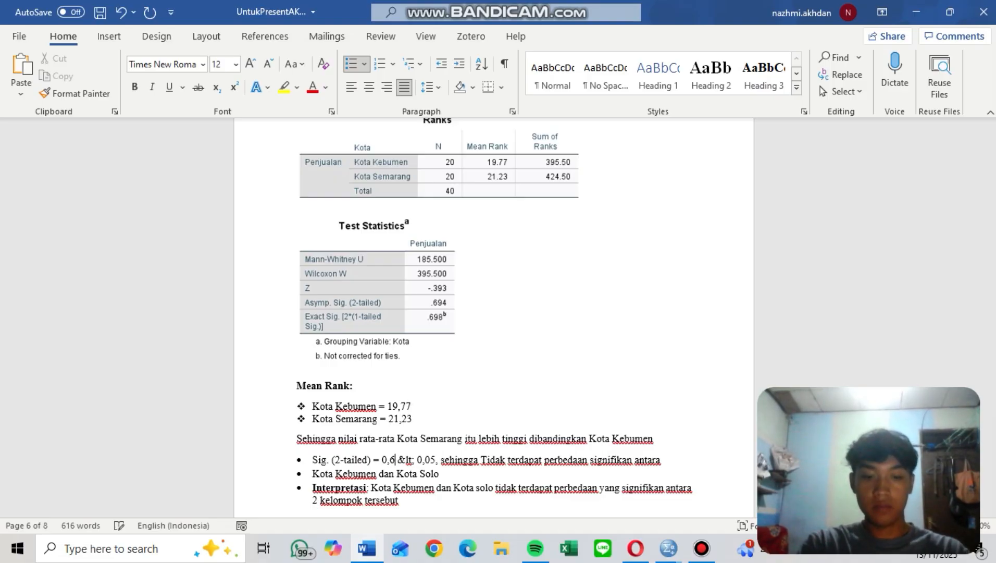
type("94")
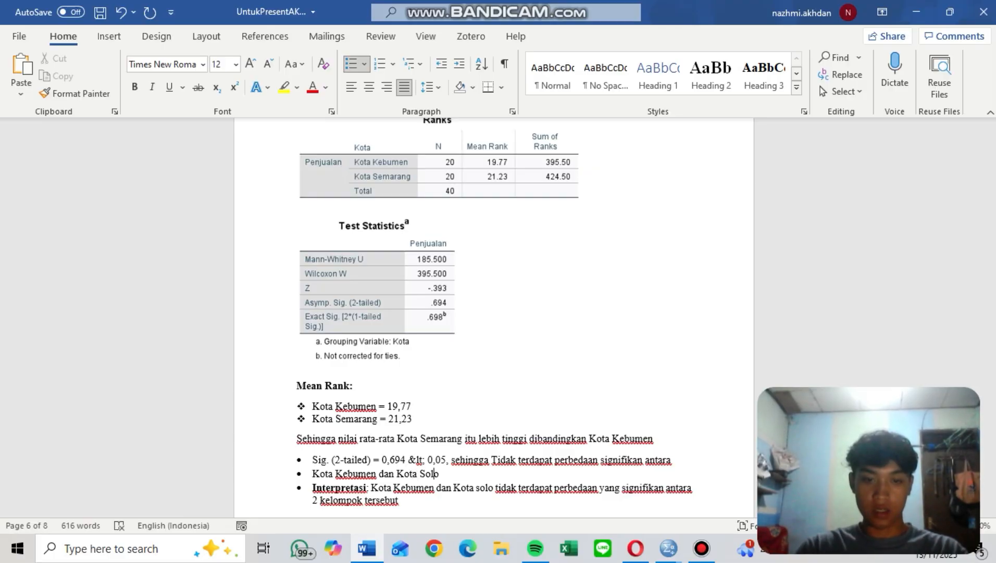
Change the city pair in the bullet below the Sig. (2-tailed) line to Kota Kebumen dan Kota Semarang.
left_click(438, 473)
key("BackSpace")
key("BackSpace")
key("BackSpace")
type("ema")
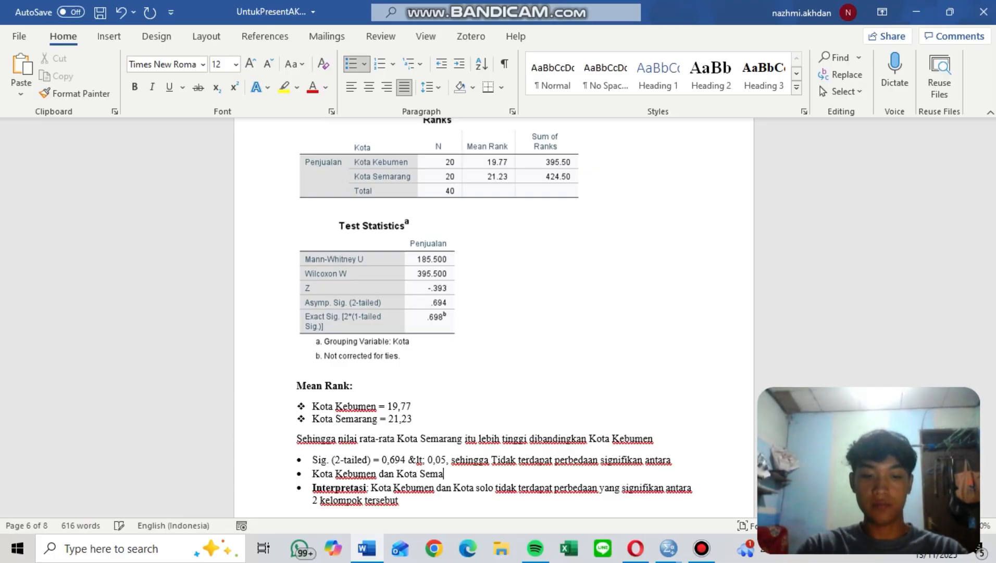
type("rang")
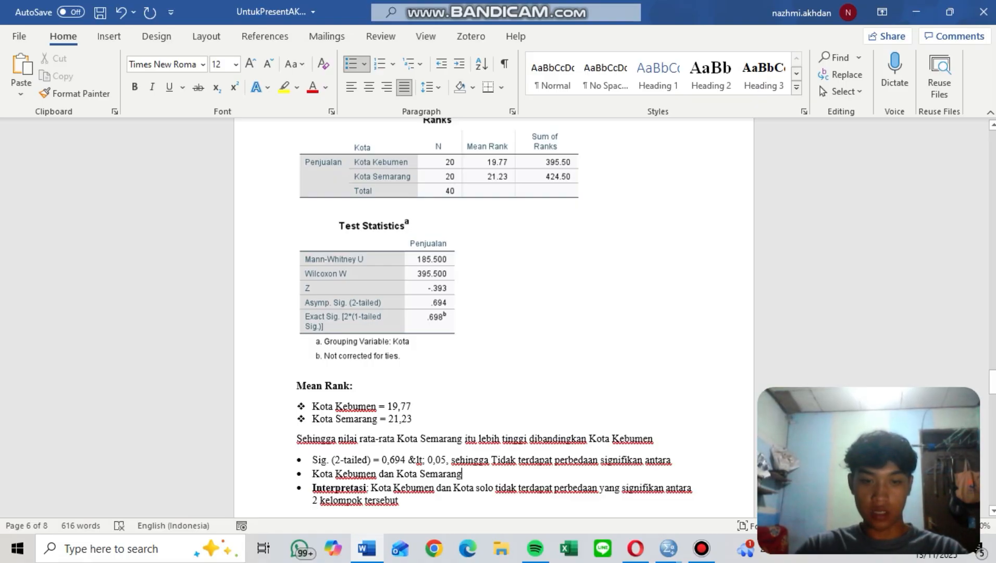
Replace solo with semarang as the second city in the Interpretasi bullet.
left_click(493, 488)
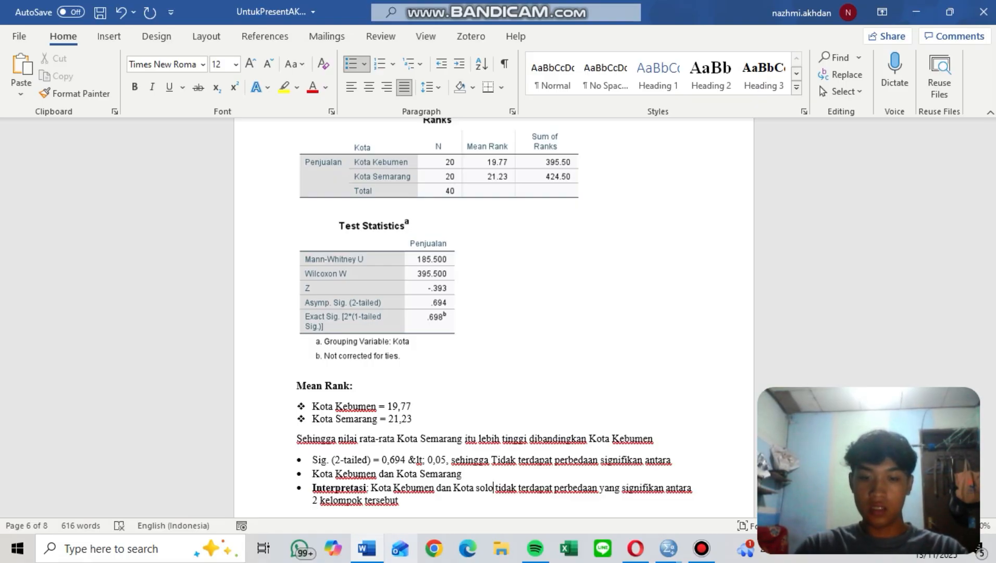
key("BackSpace")
key("BackSpace")
key("BackSpace")
type("emarang")
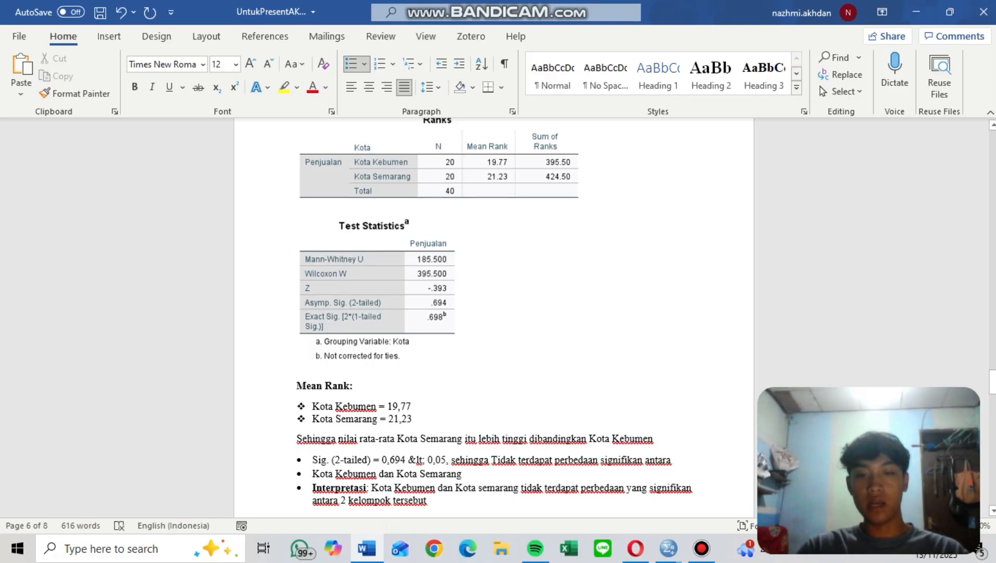
Copy the full Kebumen–Semarang explanation, from the Mean Rank heading through the Interpretasi bullet.
scroll(521, 313, "down", 1)
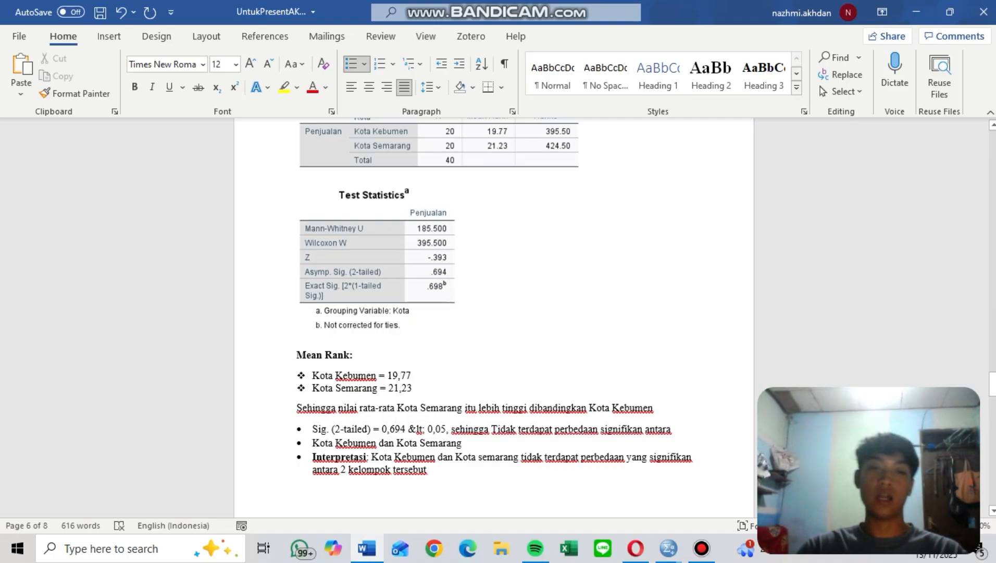
left_click_drag(297, 355, 438, 471)
key("ctrl+c")
left_click(427, 468)
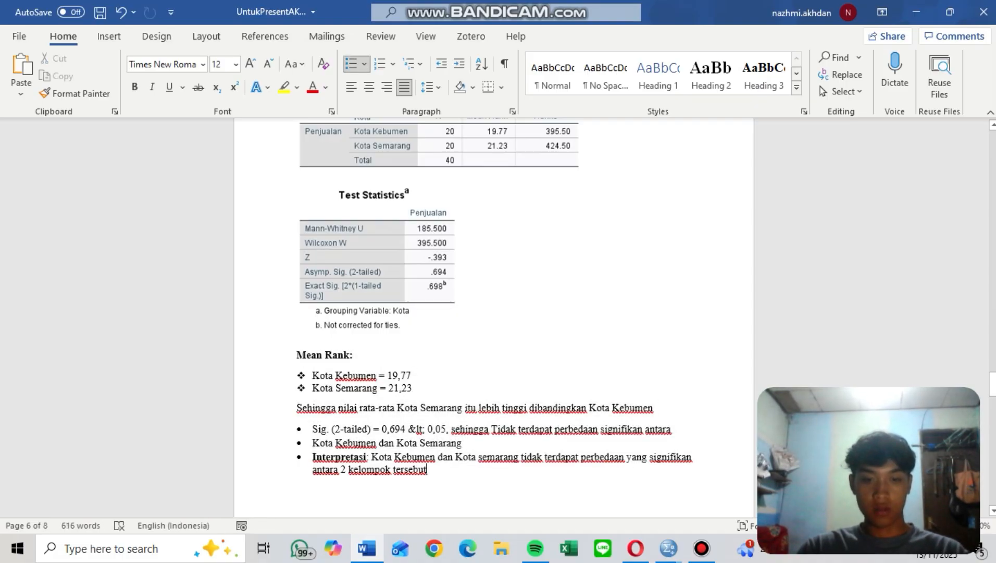
Insert blank lines above the Kota Kebumen and Kota Banyuwangi Ranks table to push it onto the next page.
scroll(427, 468, "down", 8)
left_click(298, 248)
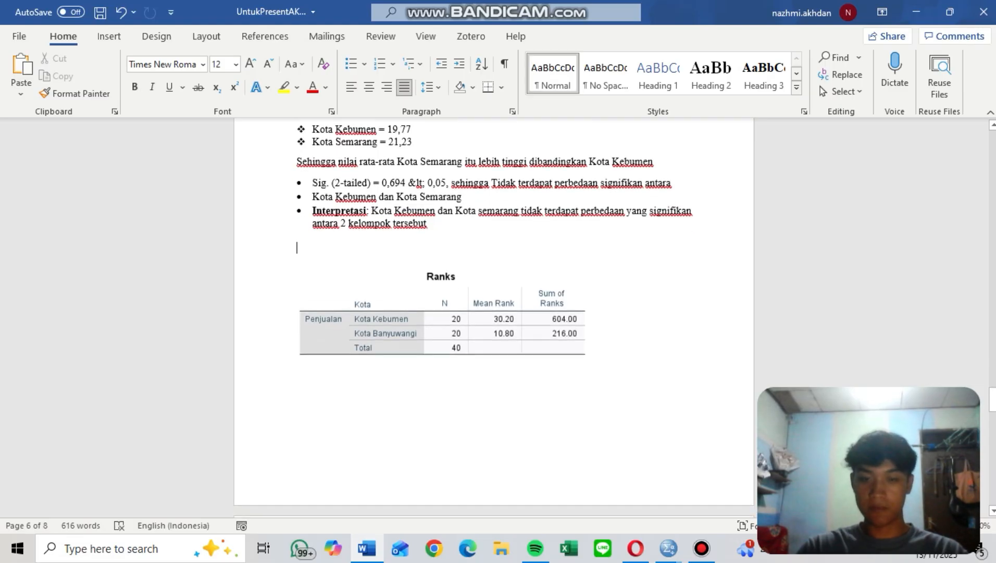
key("Return")
key("Return")
key("Return")
key("Return")
Paste the copied explanation on a new line below the Kebumen–Banyuwangi Test Statistics table.
scroll(494, 312, "down", 7)
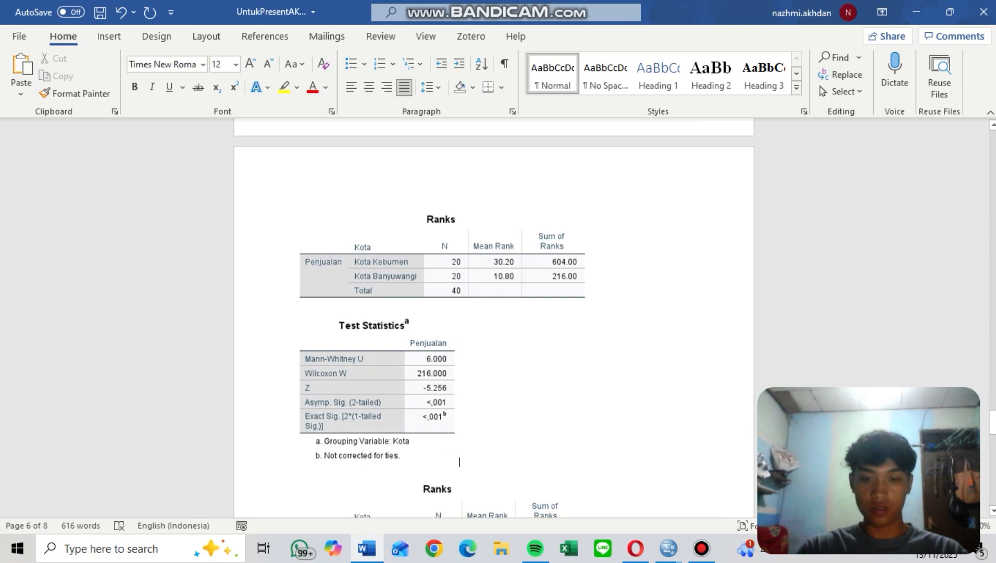
key("Return")
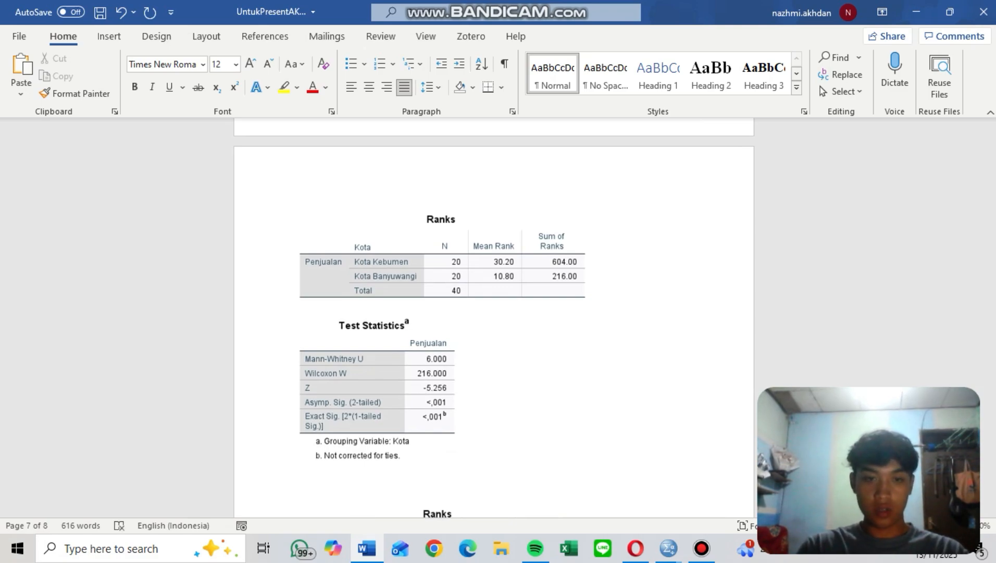
key("ctrl+v")
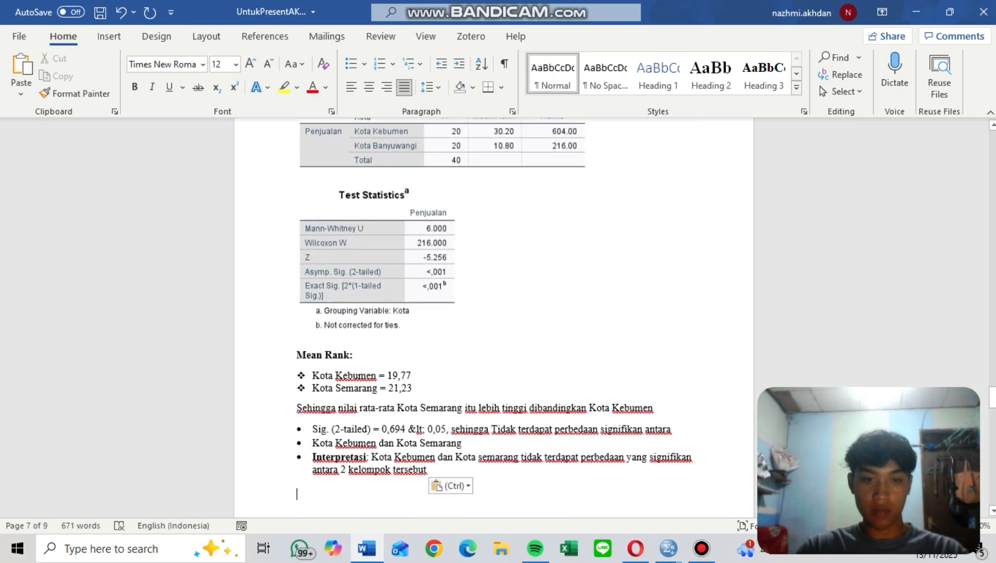
Change the city name in the second Mean Rank bullet of the newly pasted explanation to Kota Banyuwangi.
left_click(377, 388)
key("BackSpace")
key("BackSpace")
key("BackSpace")
key("BackSpace")
key("BackSpace")
key("BackSpace")
key("BackSpace")
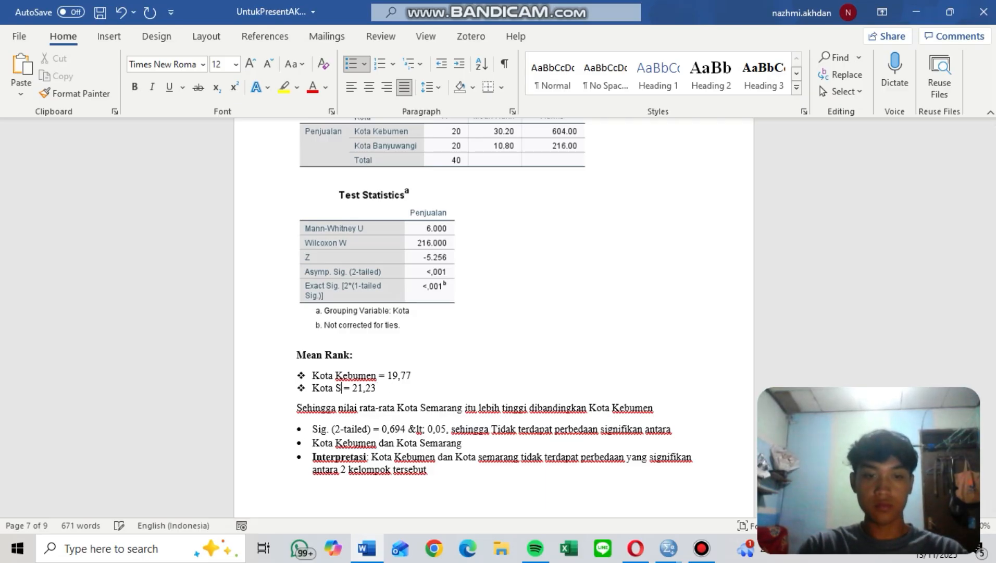
key("BackSpace")
key("BackSpace")
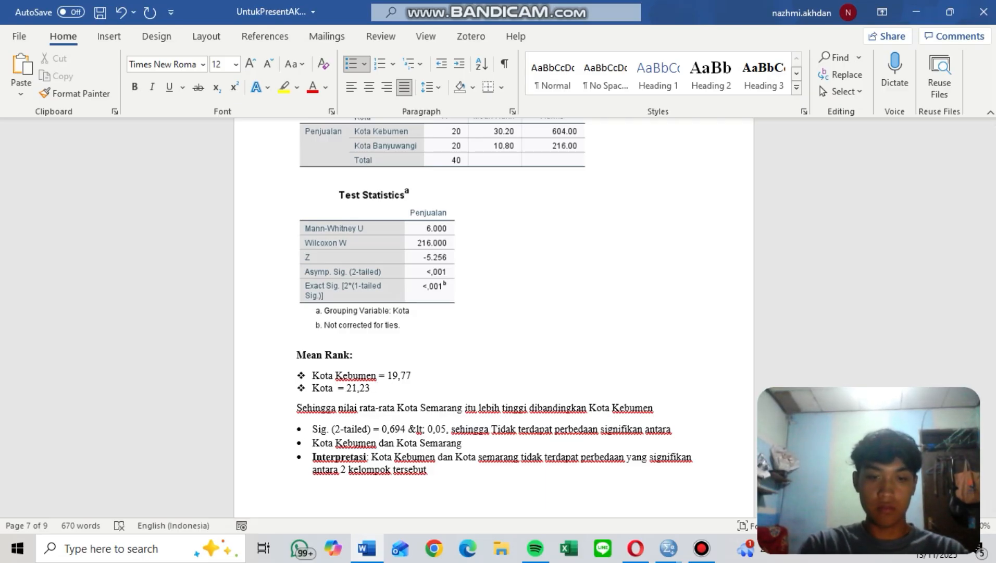
type("Banyuwangi")
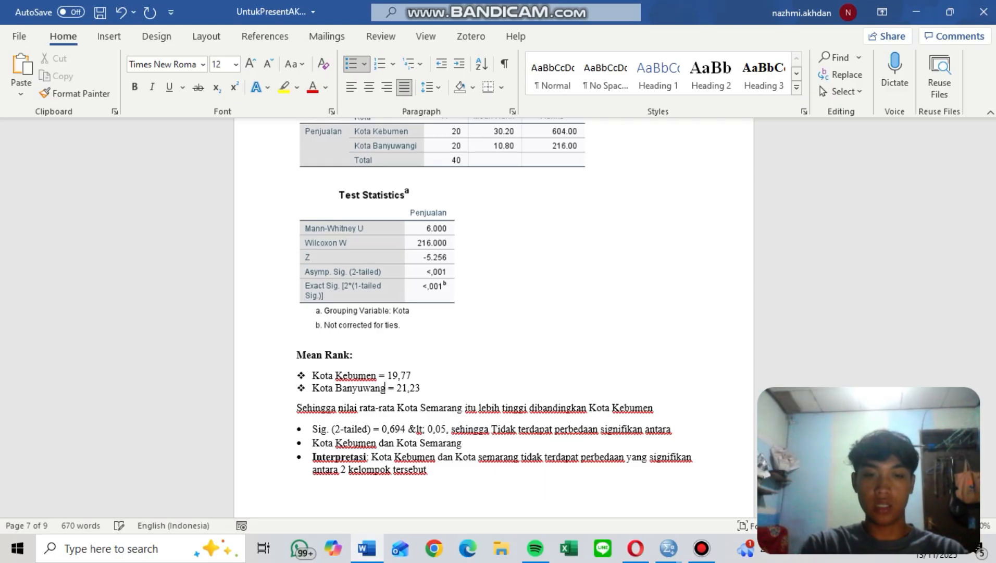
Set the Kota Kebumen mean rank to 30,20 in the Kebumen–Banyuwangi explanation.
key("Up")
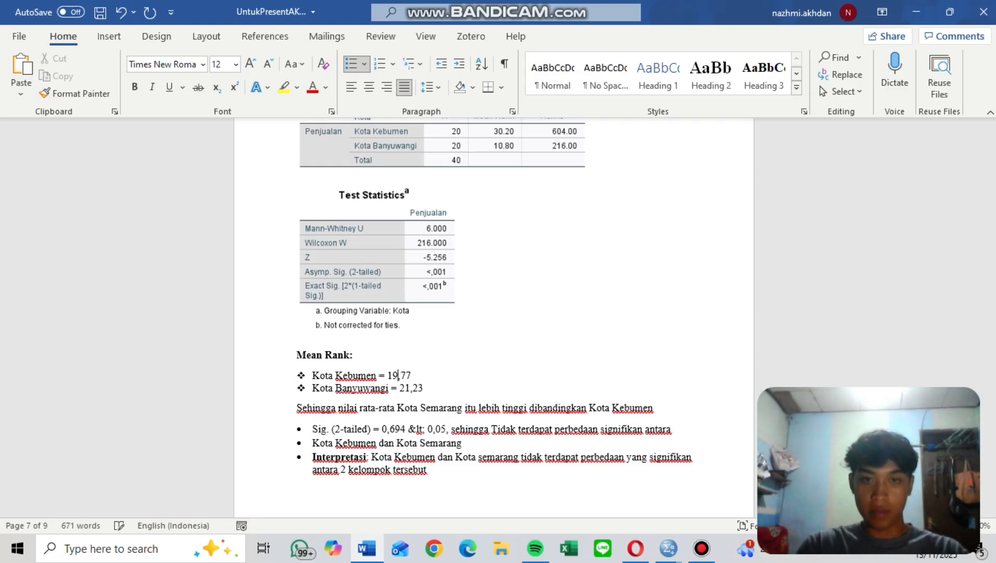
key("Right")
key("Right")
key("Right")
key("Right")
key("Left")
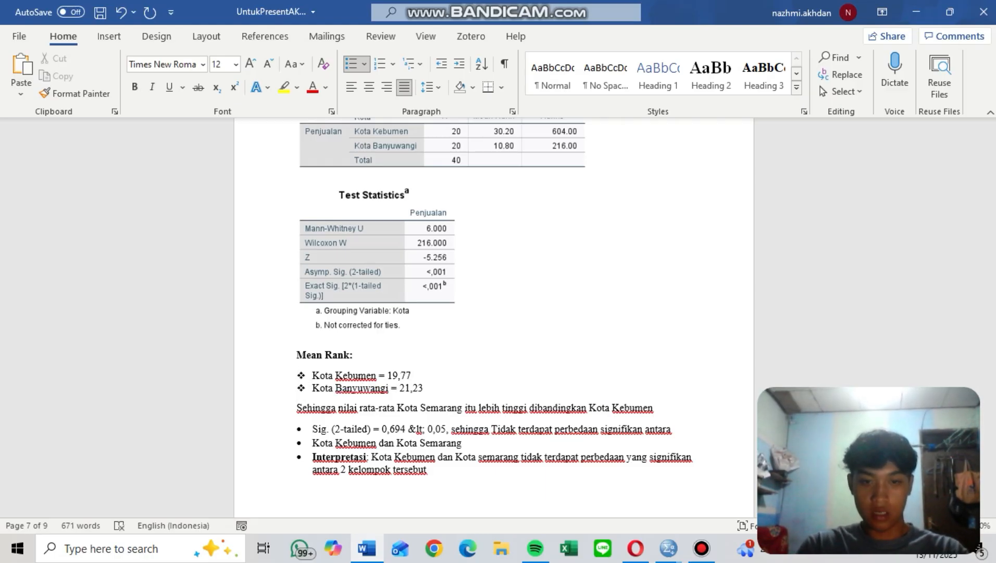
key("BackSpace")
key("BackSpace")
key("BackSpace")
key("BackSpace")
key("BackSpace")
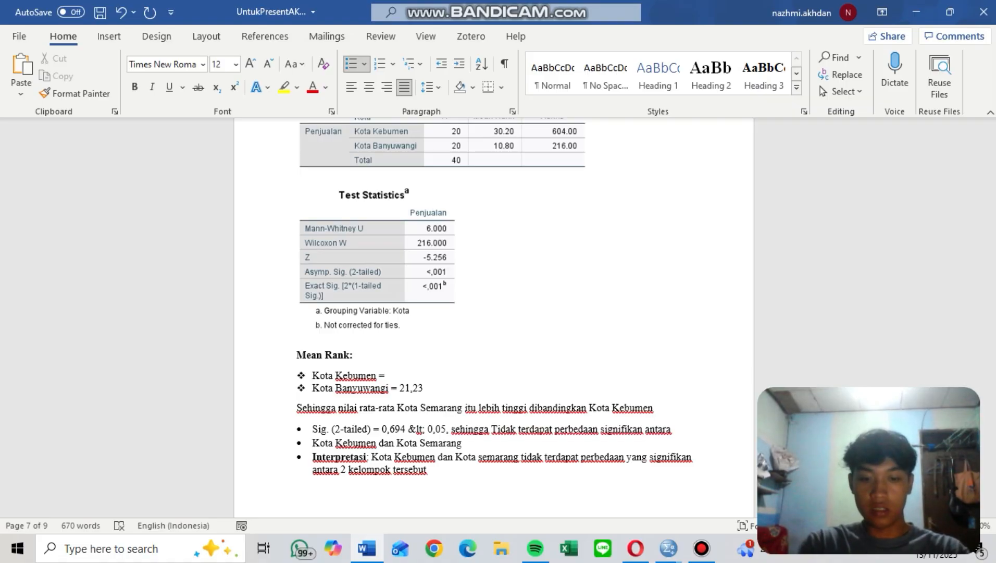
type("30,2")
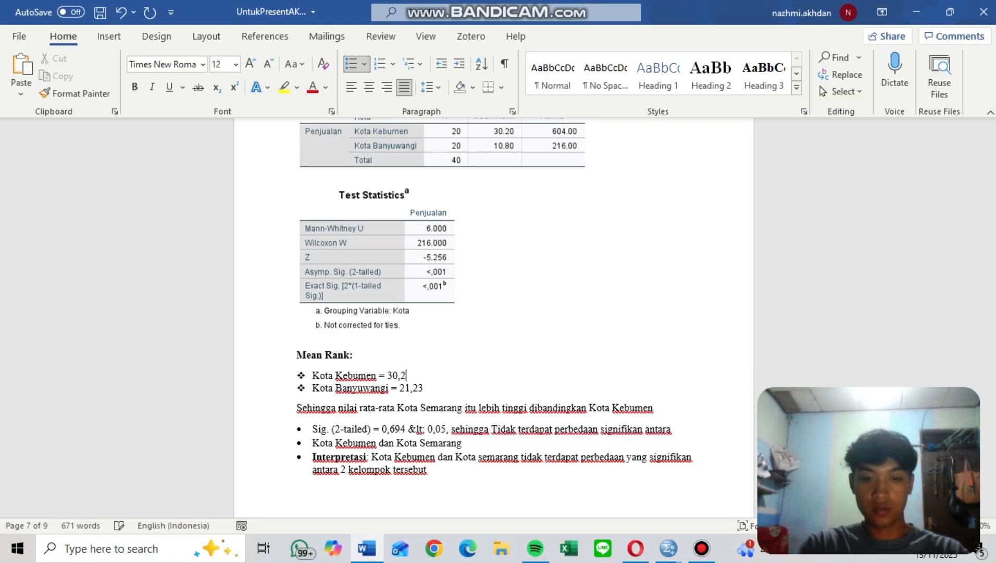
type("0")
Set the Kota Banyuwangi mean rank to 10,80.
key("Down")
key("Right")
key("BackSpace")
key("BackSpace")
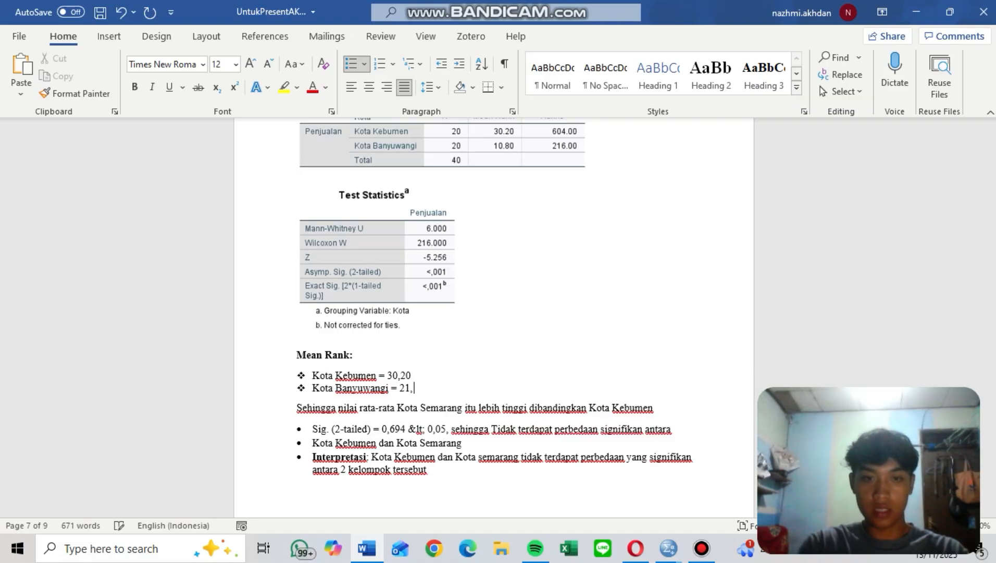
key("BackSpace")
key("BackSpace")
key("BackSpace")
type("10,")
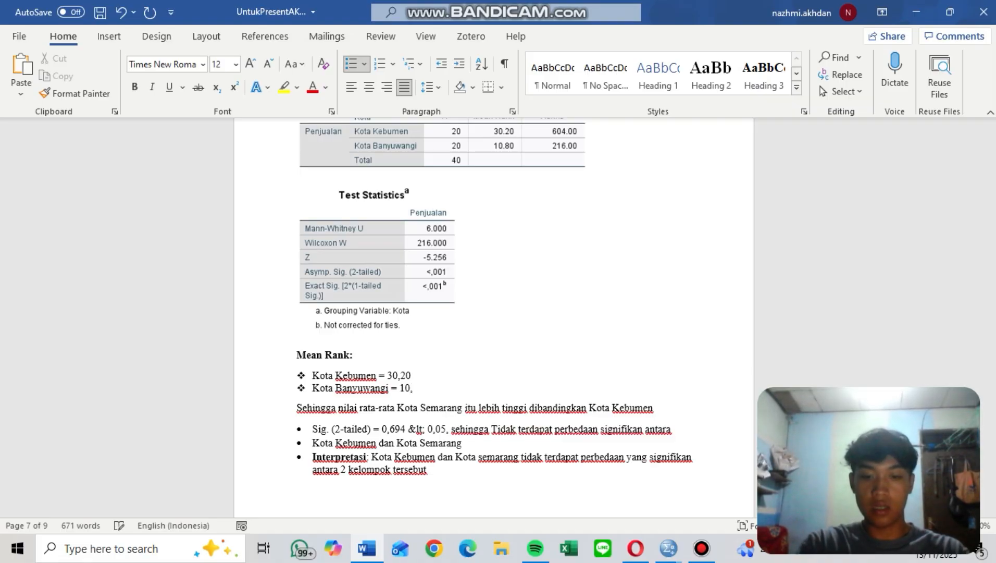
type("80")
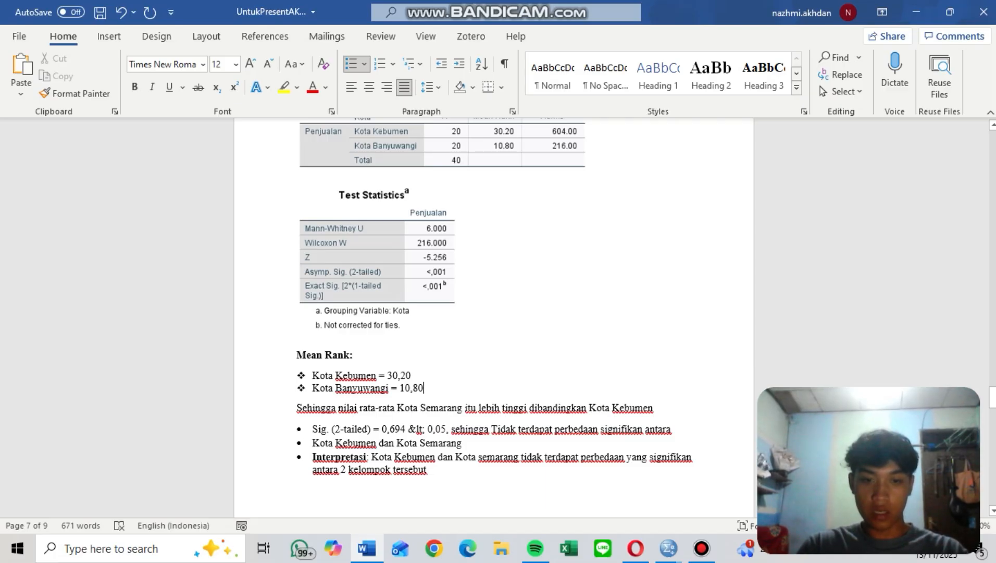
Change the first city in the Kebumen–Banyuwangi average comparison sentence from Semarang to Kebumen.
left_click(462, 408)
key("BackSpace")
key("BackSpace")
key("BackSpace")
key("BackSpace")
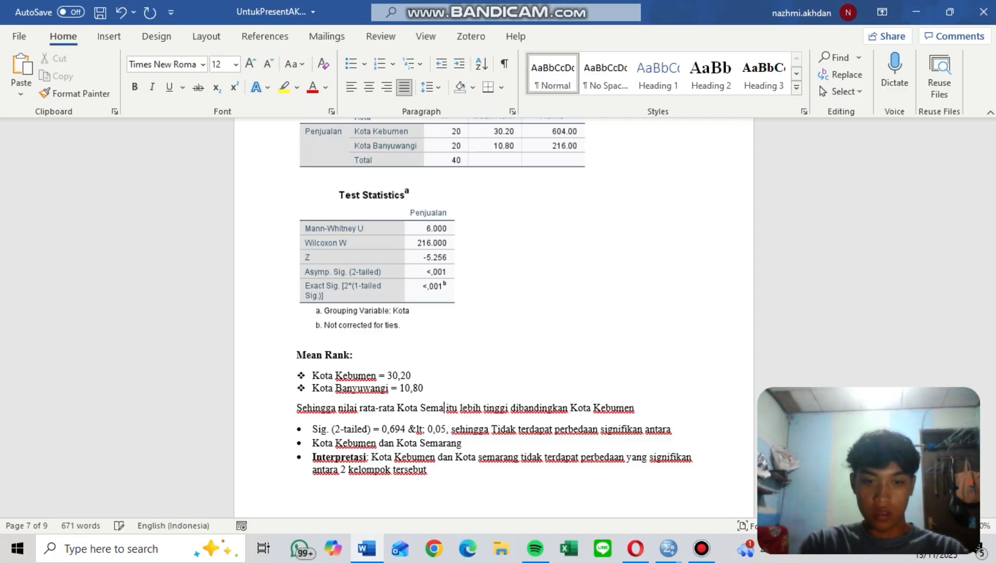
key("BackSpace")
key("BackSpace")
key("BackSpace")
key("BackSpace")
type("K")
type("bumen")
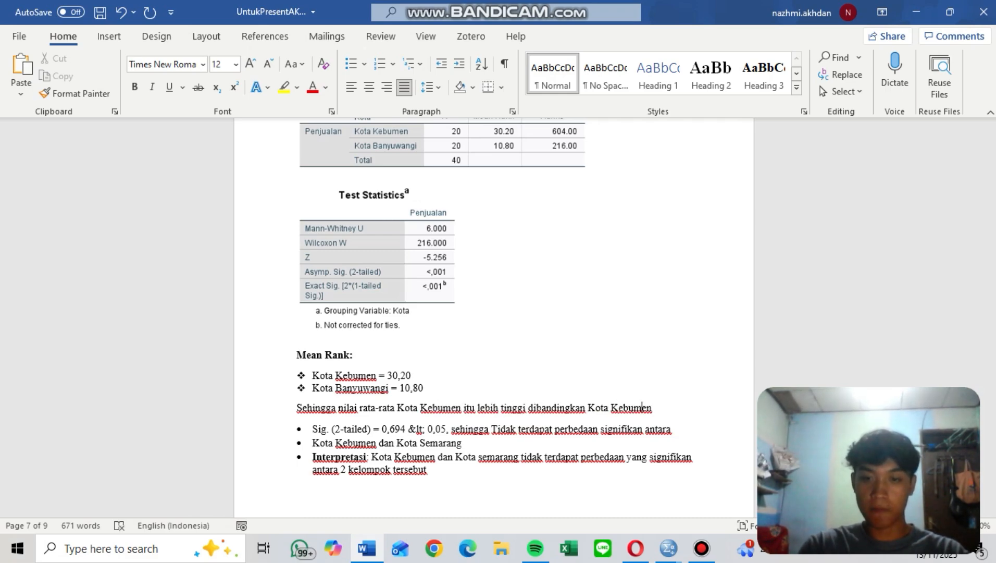
Change the second city at the end of the average comparison sentence to Banyuwangi.
key("BackSpace")
key("BackSpace")
key("BackSpace")
key("BackSpace")
key("BackSpace")
key("BackSpace")
key("BackSpace")
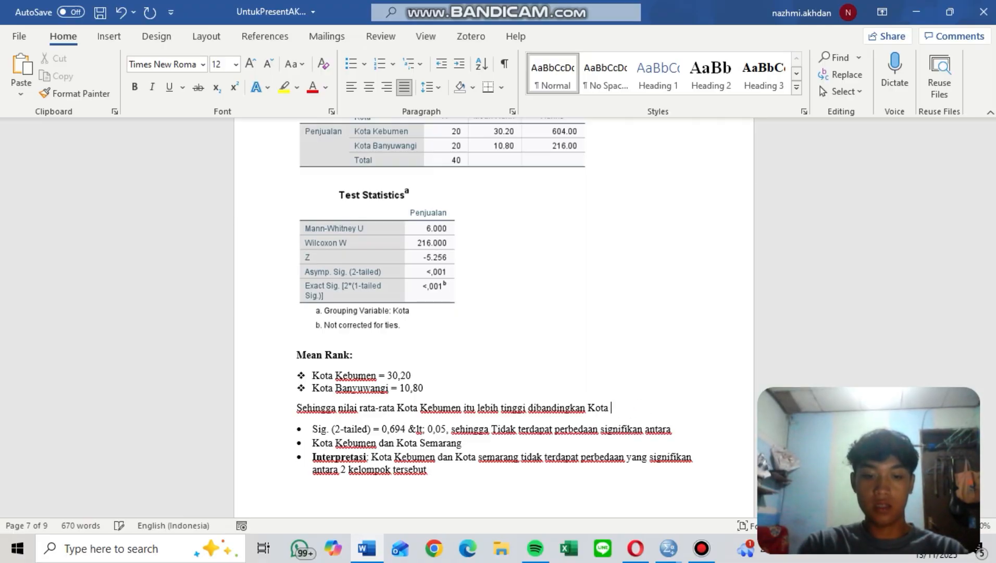
type("Banyuwangi")
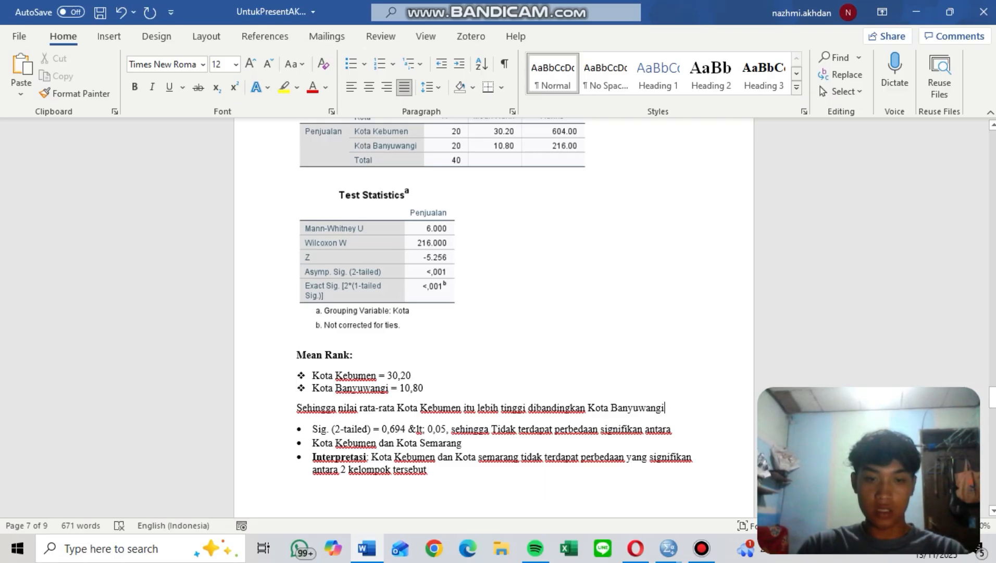
Set the Sig. (2-tailed) value to 0,001 in the Kebumen–Banyuwangi explanation and remove "Tidak" before "terdapat perbedaan" in that bullet.
left_click(406, 429)
key("BackSpace")
key("BackSpace")
key("BackSpace")
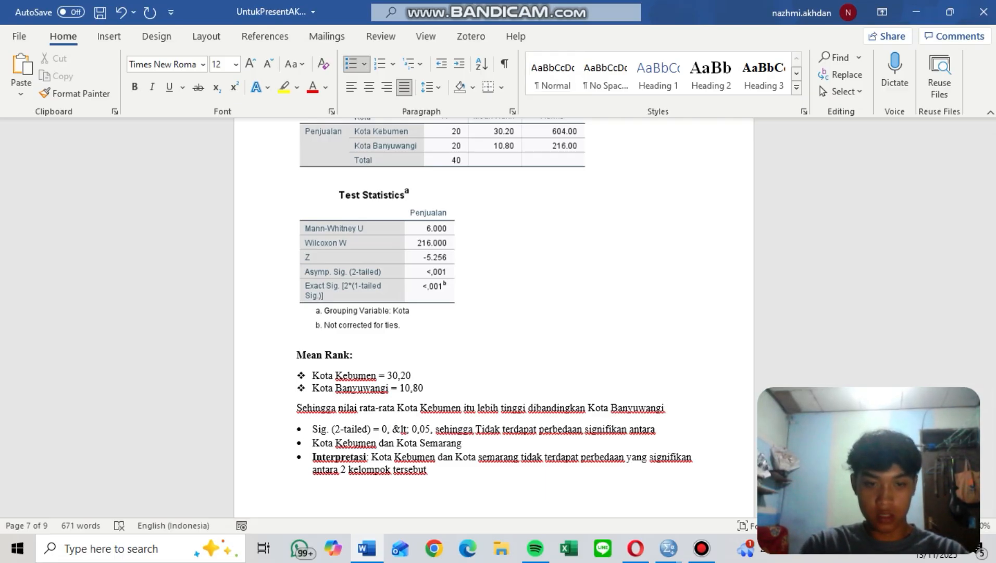
type("001")
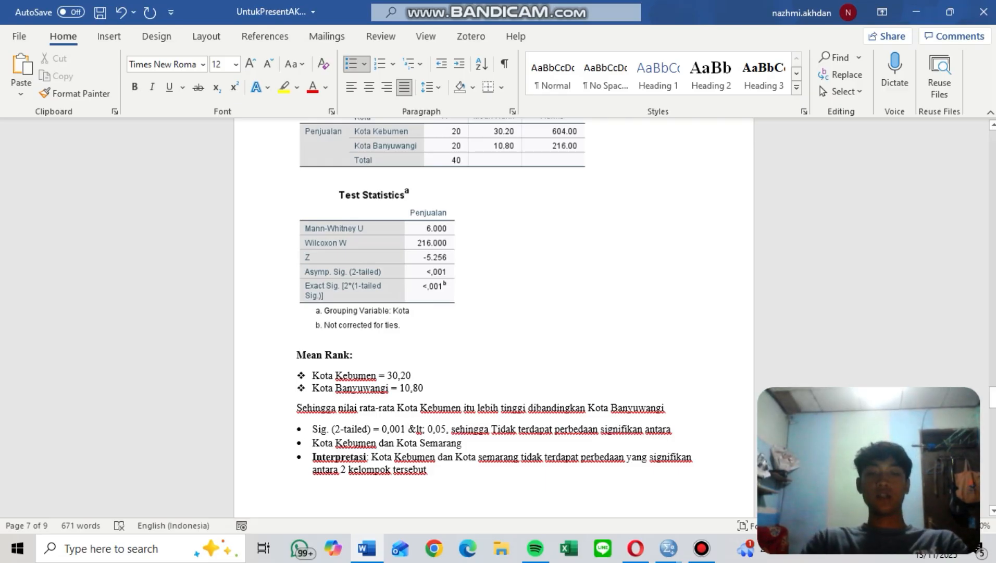
left_click_drag(495, 429, 516, 428)
key("BackSpace")
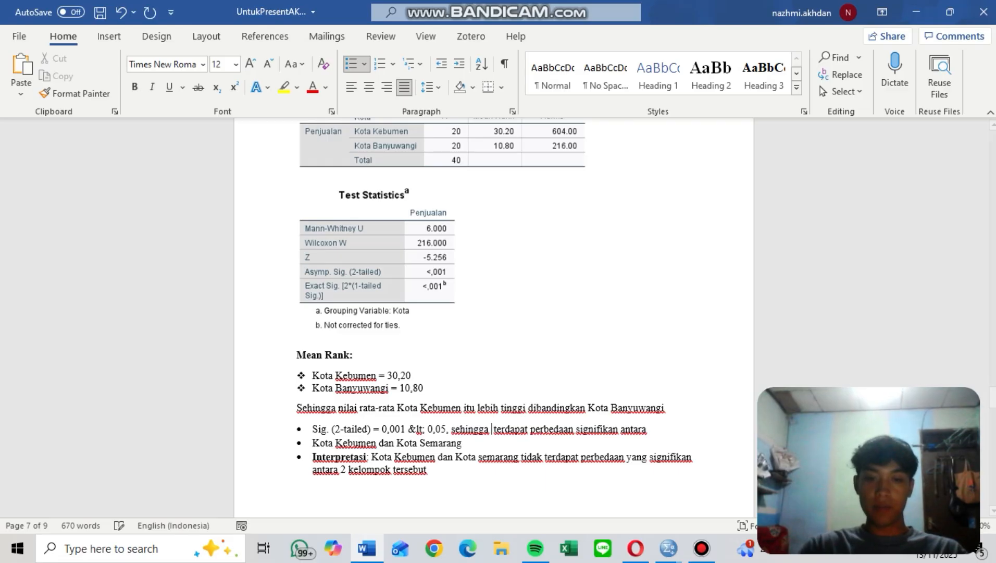
key("BackSpace")
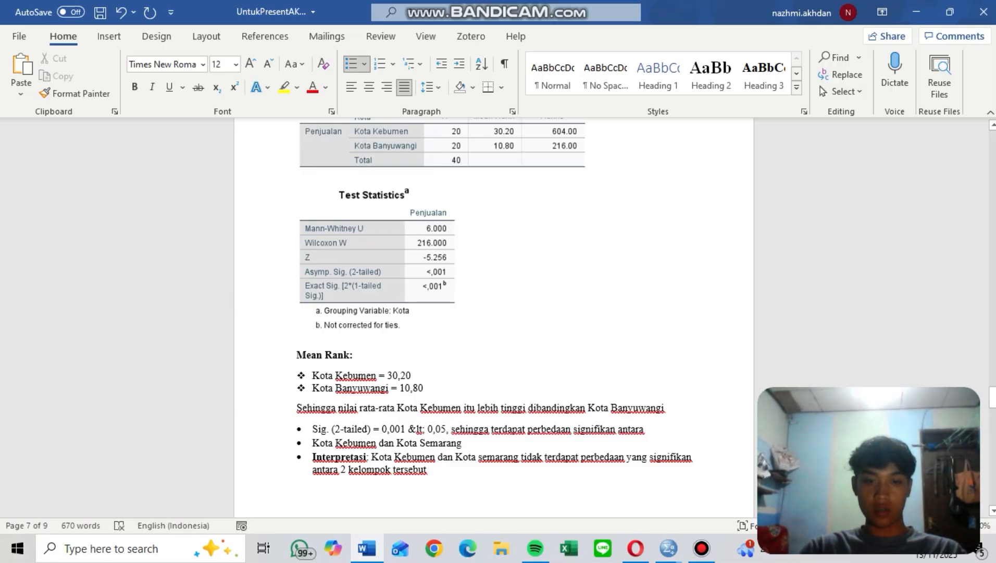
Change the second city in the bullet below the Sig. (2-tailed) line to Banyuwangi.
left_click_drag(463, 442, 425, 442)
type("Ban")
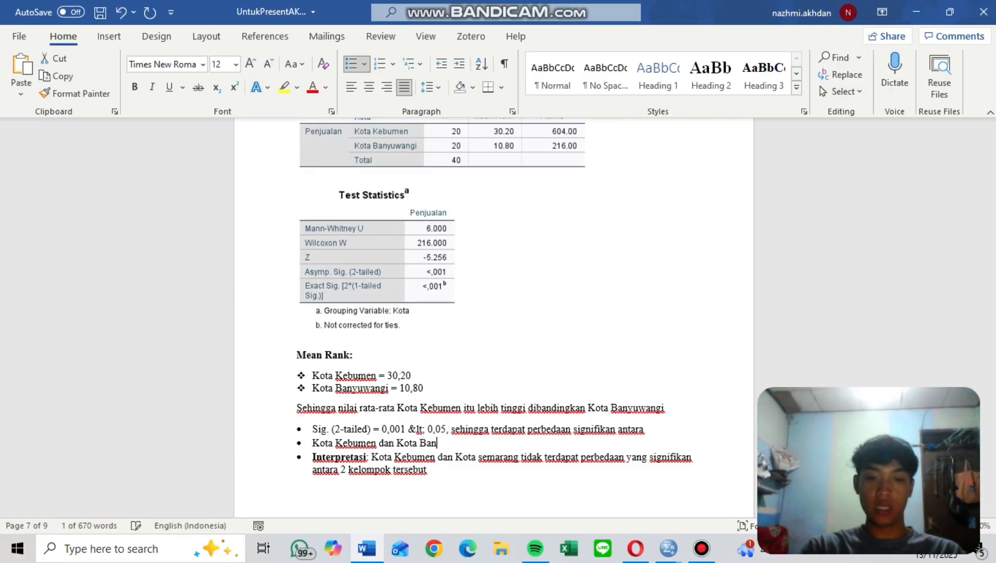
type("yuwangi")
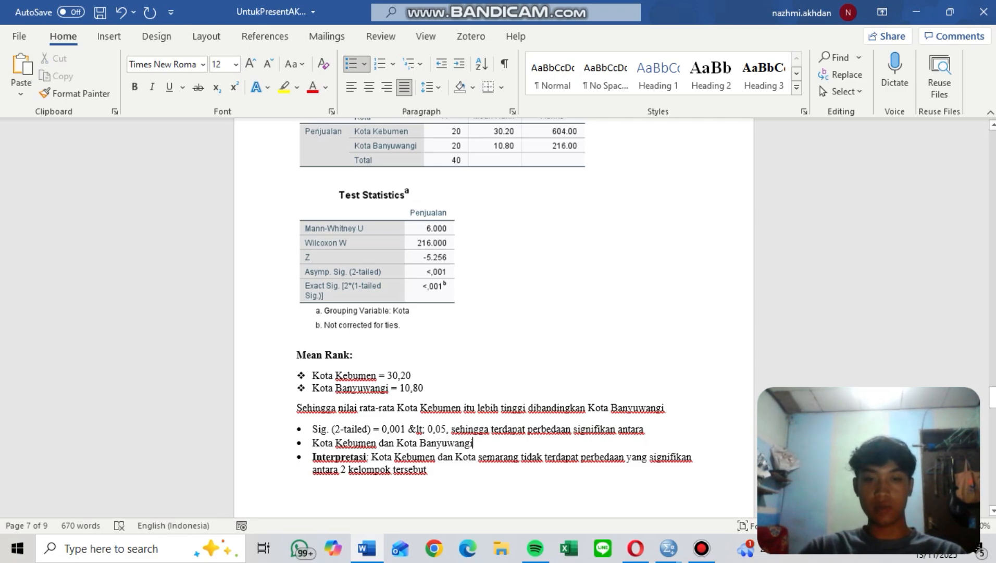
Replace "semarang" with "Banyuwangi" in the Interpretasi bullet of the Kebumen–Banyuwangi explanation.
left_click_drag(479, 456, 540, 456)
left_click(469, 470)
key("ctrl+shift+Right")
key("ctrl+shift+Left")
key("shift+Left")
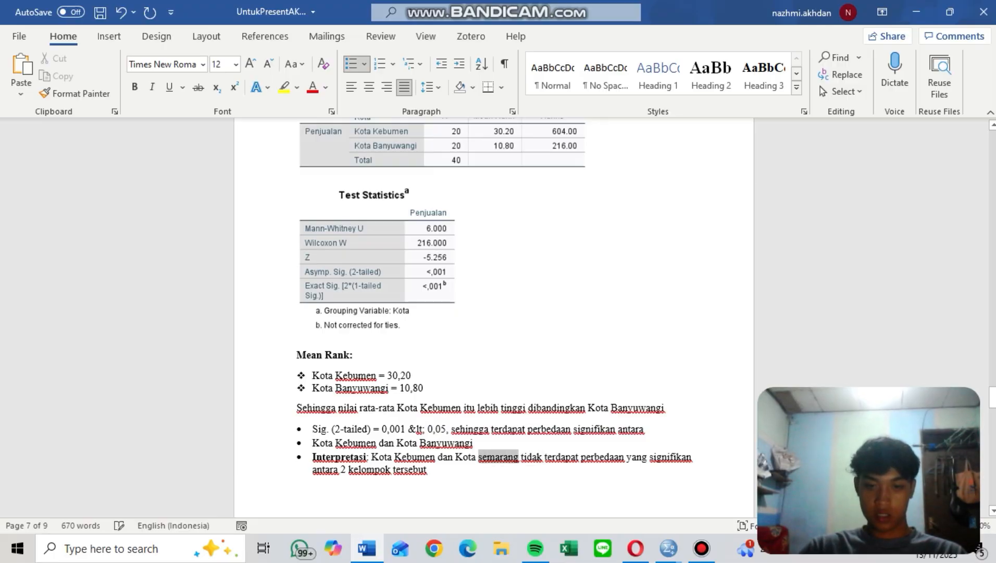
type("Banyuwangu")
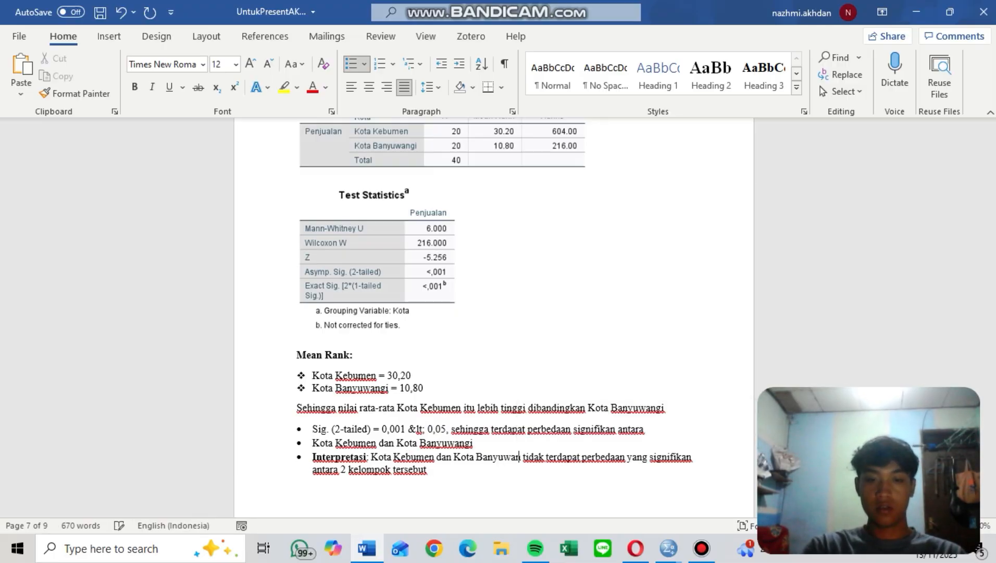
key("BackSpace")
type("i")
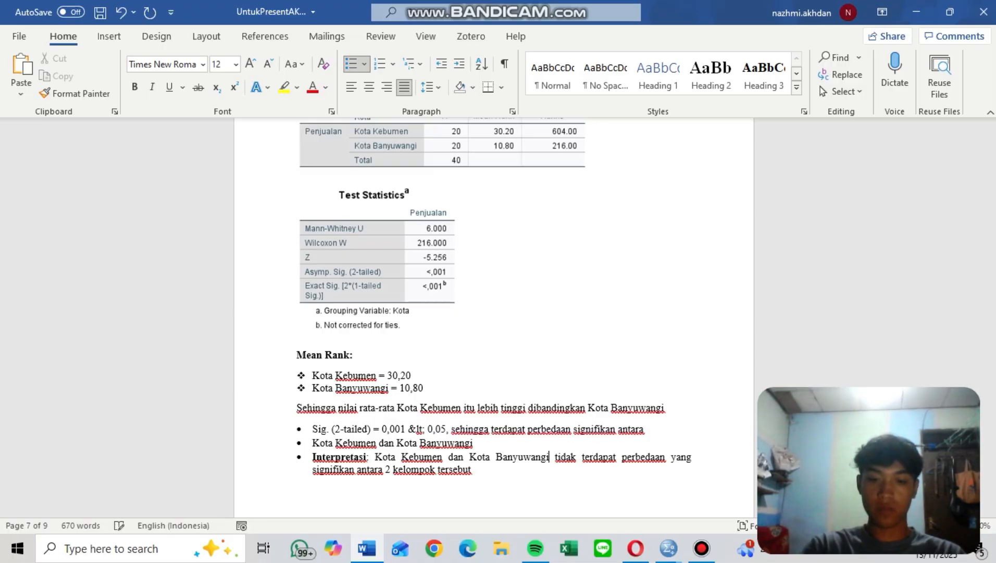
Remove the word "tidak" before "terdapat perbedaan" in the Kebumen–Banyuwangi Interpretasi bullet.
key("Right")
key("shift+Right")
key("shift+Right")
key("shift+Right")
key("shift+Right")
key("shift+Right")
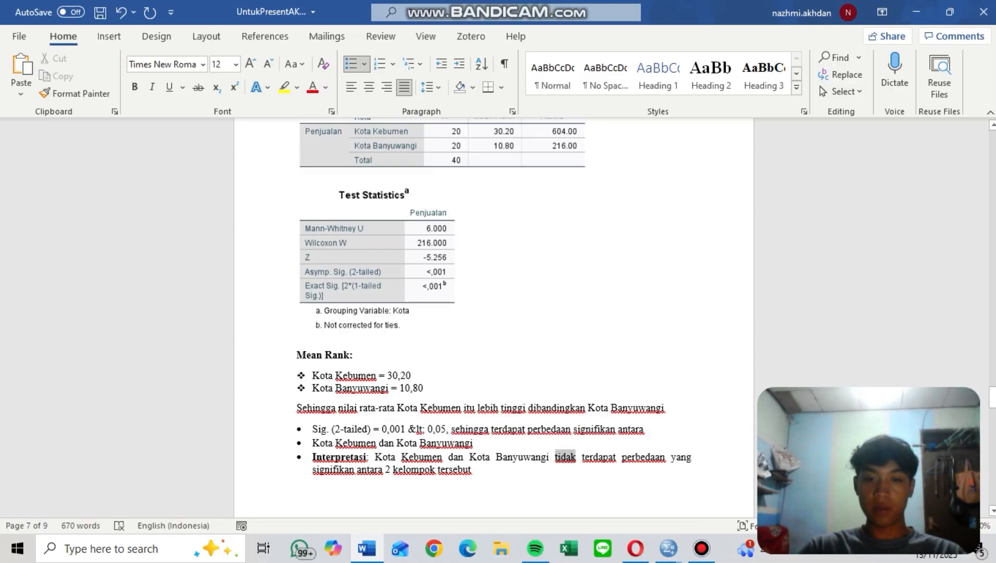
key("shift+Right")
key("ctrl+shift+Right")
key("shift+Down")
key("shift+Up")
key("ctrl+shift+Left")
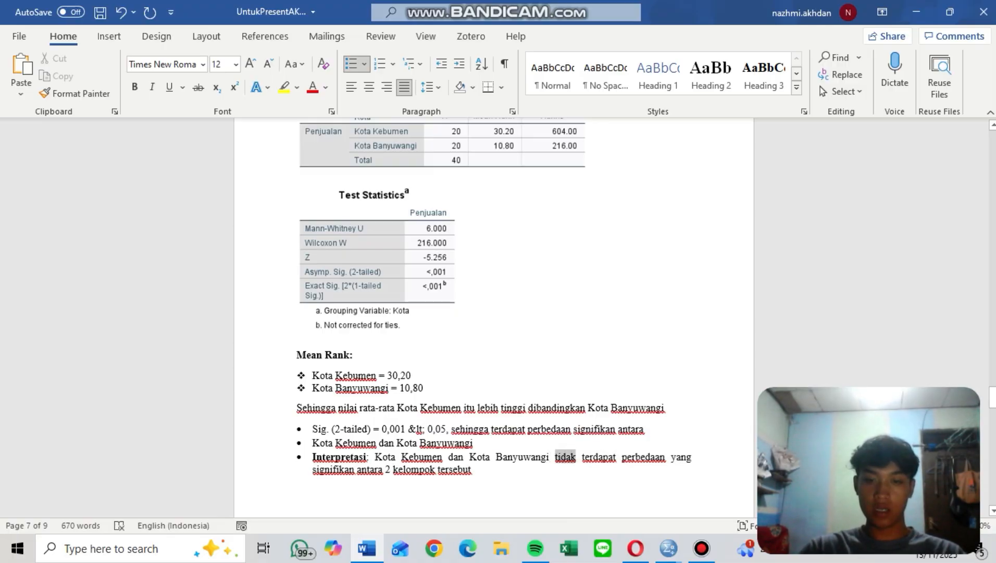
key("BackSpace")
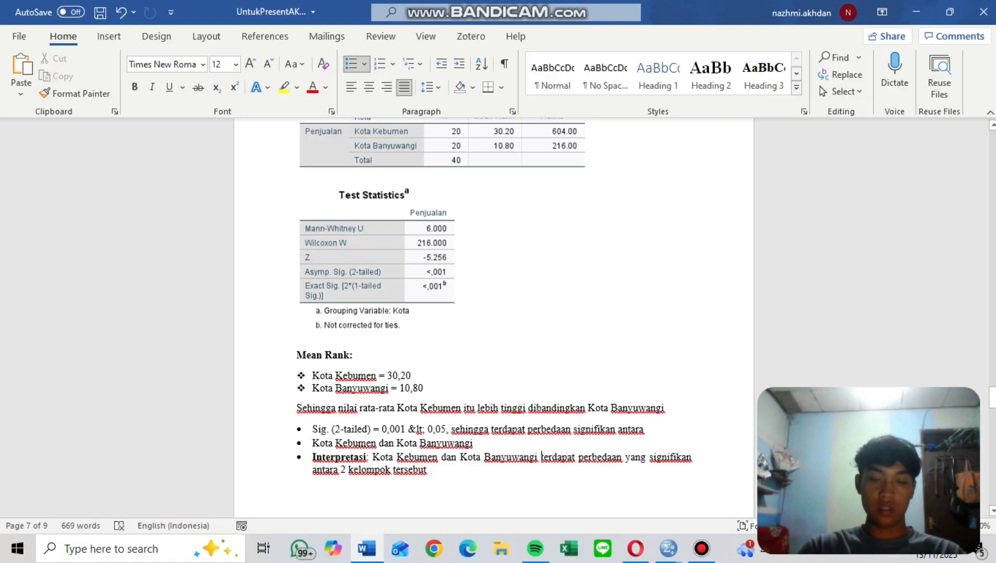
Set the Kota Solo mean rank to 18,90 in the explanation below the Solo–Semarang tables.
scroll(494, 318, "down", 2)
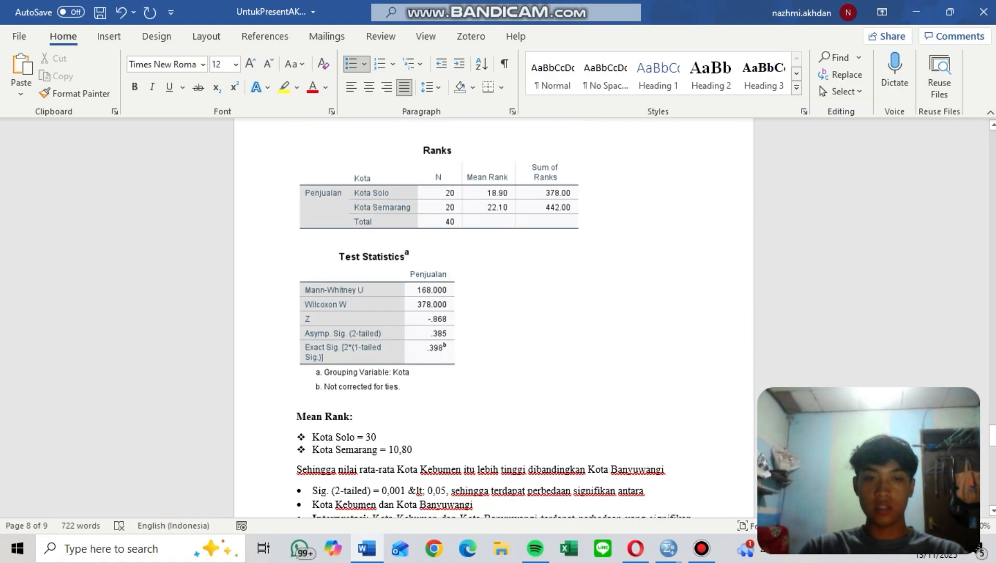
key("BackSpace")
key("BackSpace")
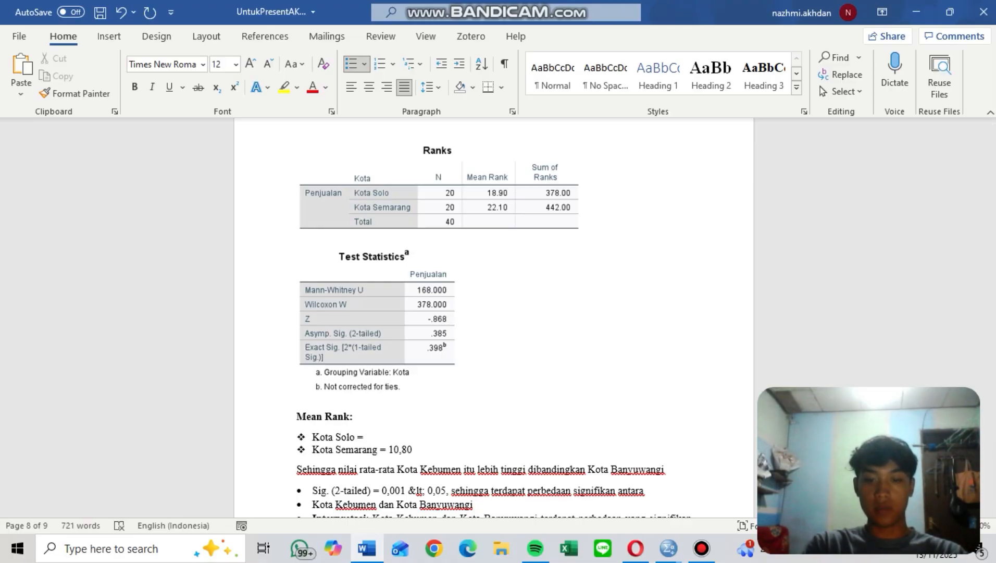
type("18")
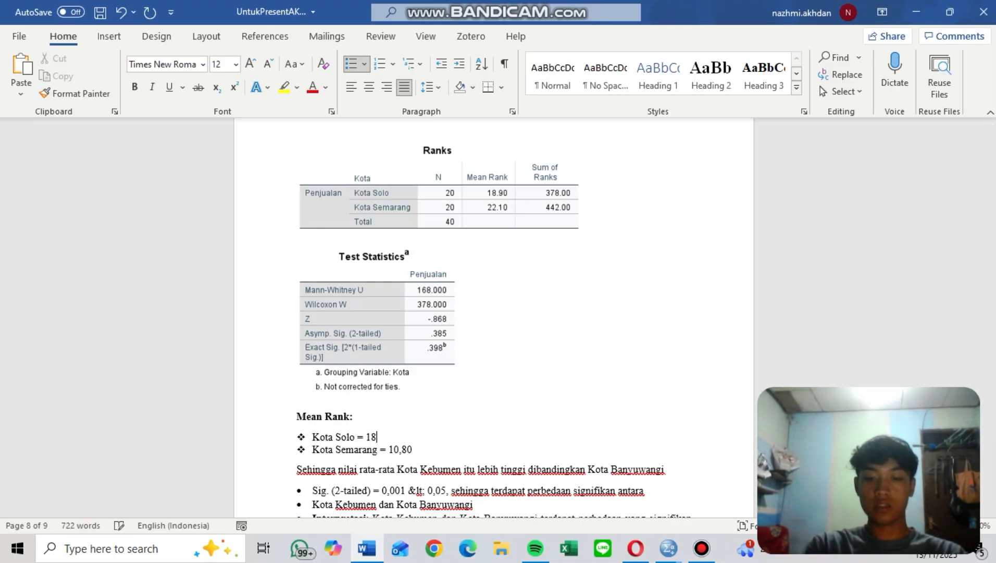
type(",90")
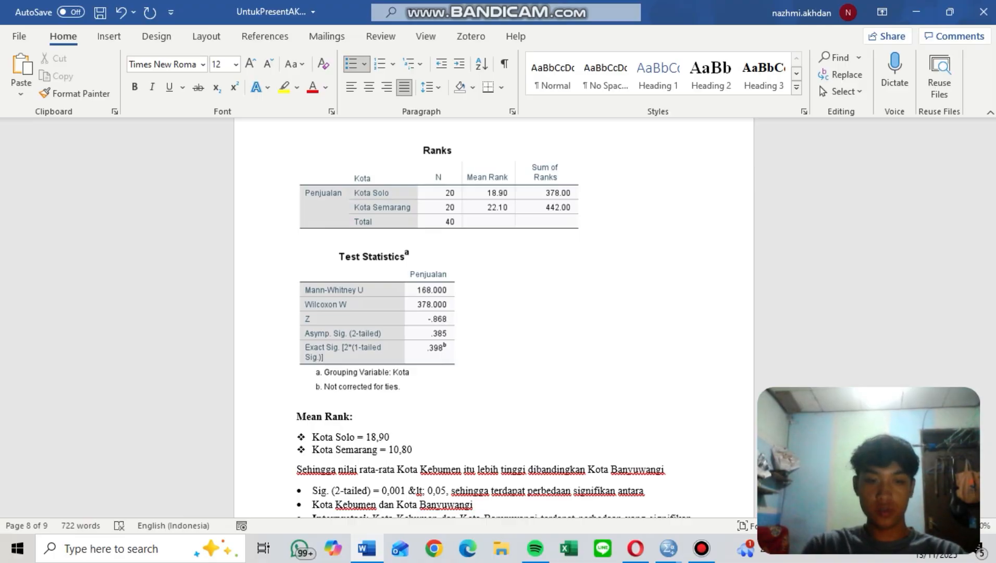
Set the Kota Semarang mean rank to 22,10 in the Solo–Semarang explanation.
key("Down")
key("Right")
key("Right")
key("Right")
key("Right")
key("Right")
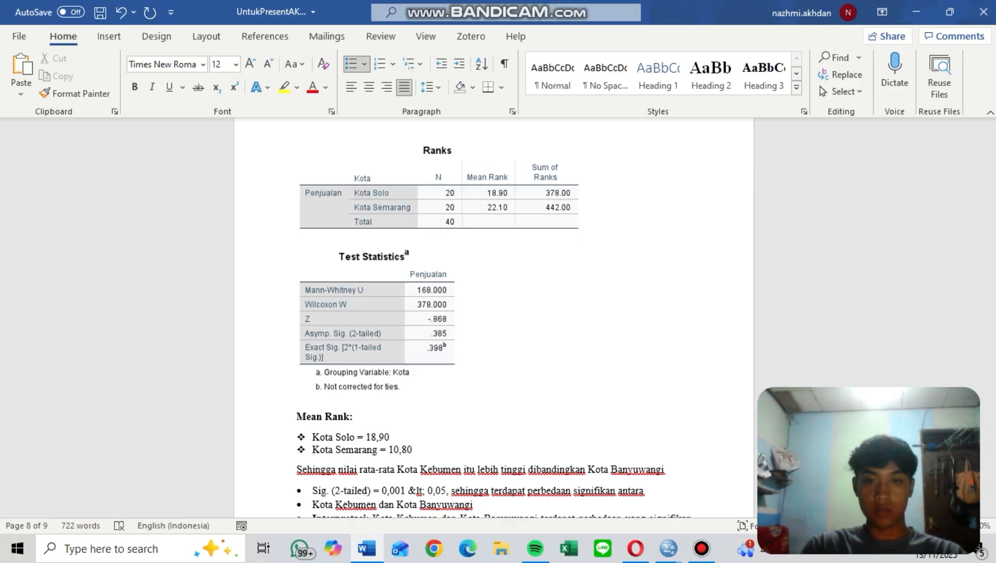
key("BackSpace")
key("BackSpace")
key("BackSpace")
key("BackSpace")
key("BackSpace")
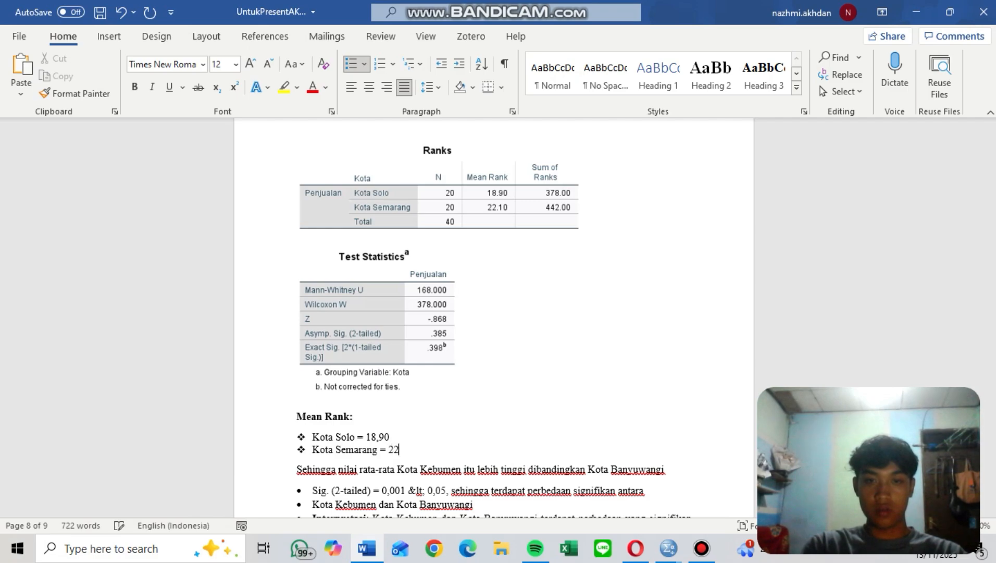
type("22,10")
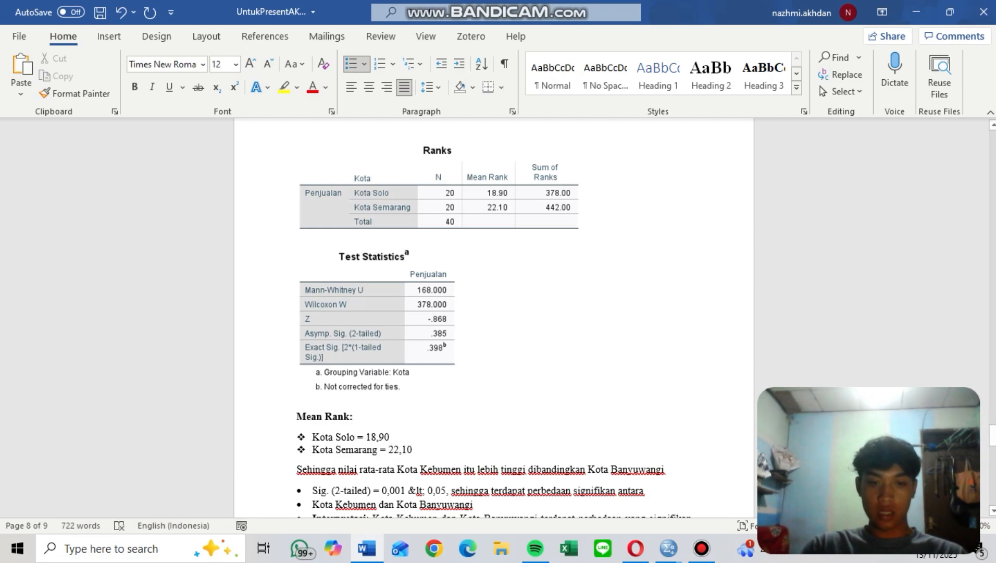
Change the Solo–Semarang average comparison sentence to say that Kota Semarang is higher than Kota Solo.
left_click_drag(463, 471, 422, 470)
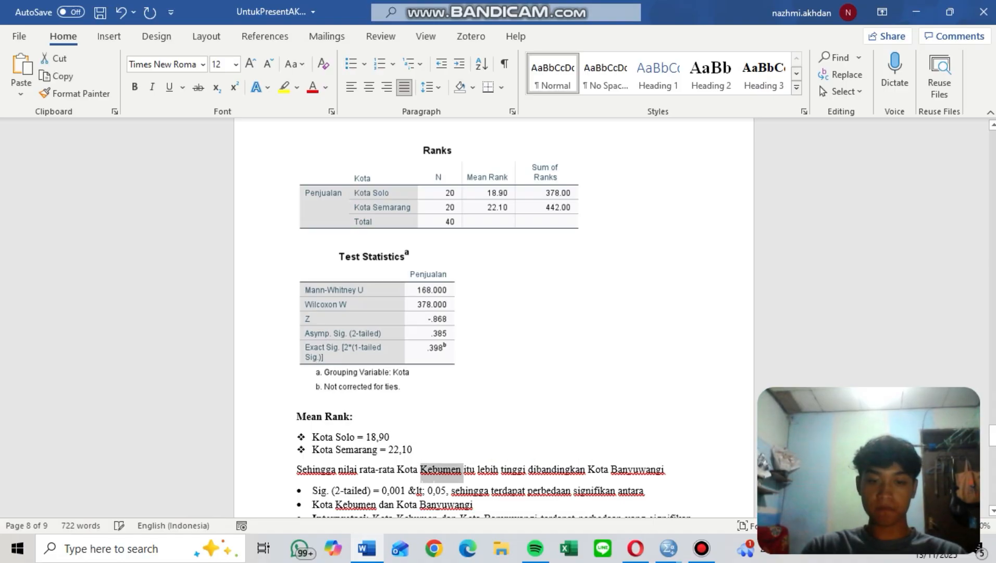
type("Sem")
key("BackSpace")
type("a")
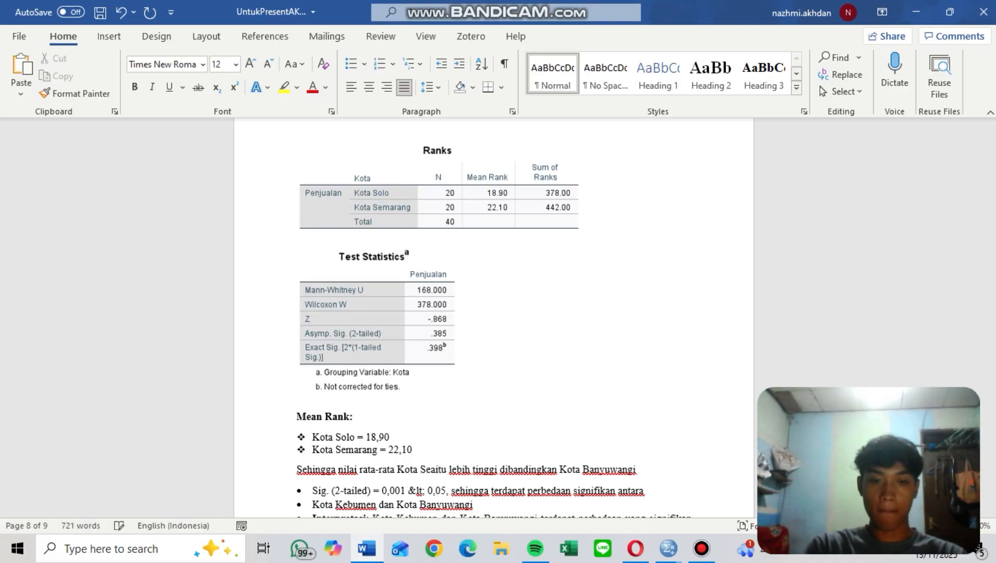
key("BackSpace")
type("marang")
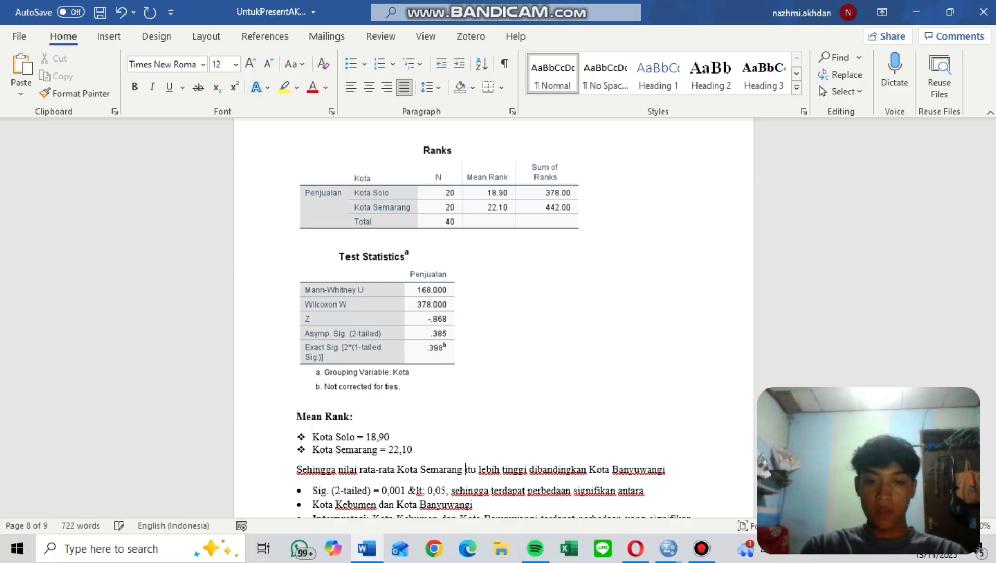
left_click_drag(666, 469, 614, 466)
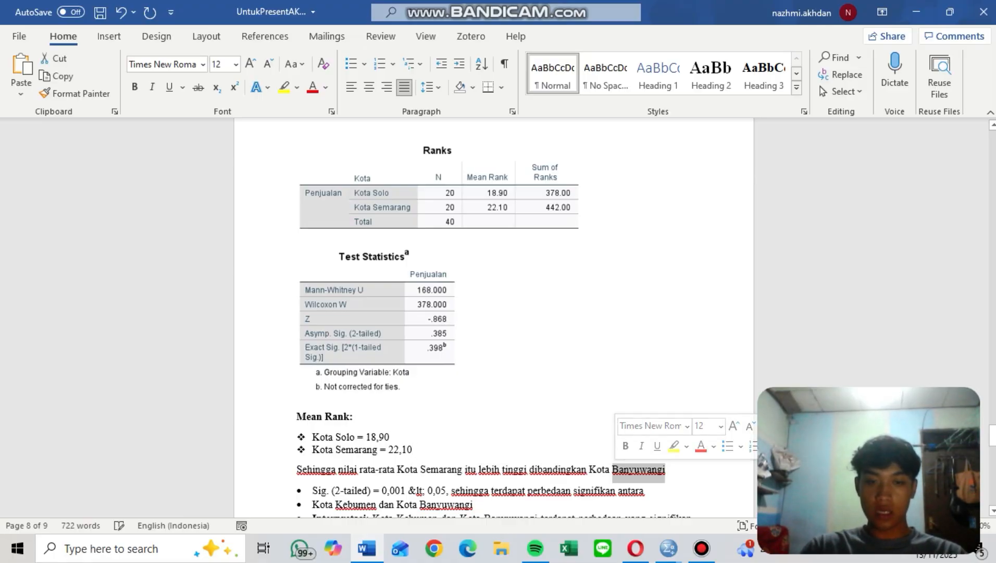
type("Solo")
Set the Sig. (2-tailed) value to 0,385 in the Solo–Semarang explanation and insert "Tidak" before "terdapat perbedaan" in that bullet.
scroll(494, 312, "down", 1)
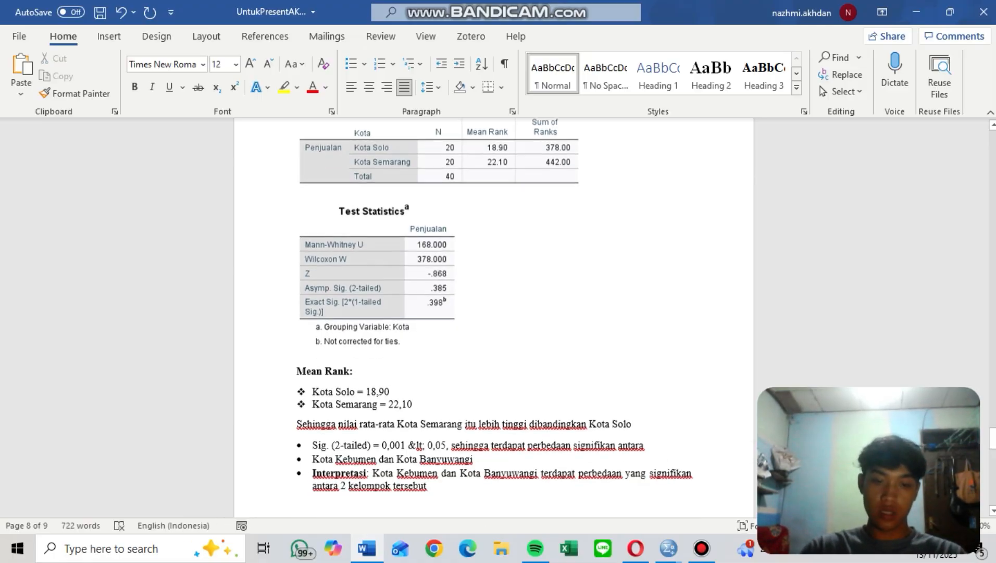
scroll(494, 313, "down", 1)
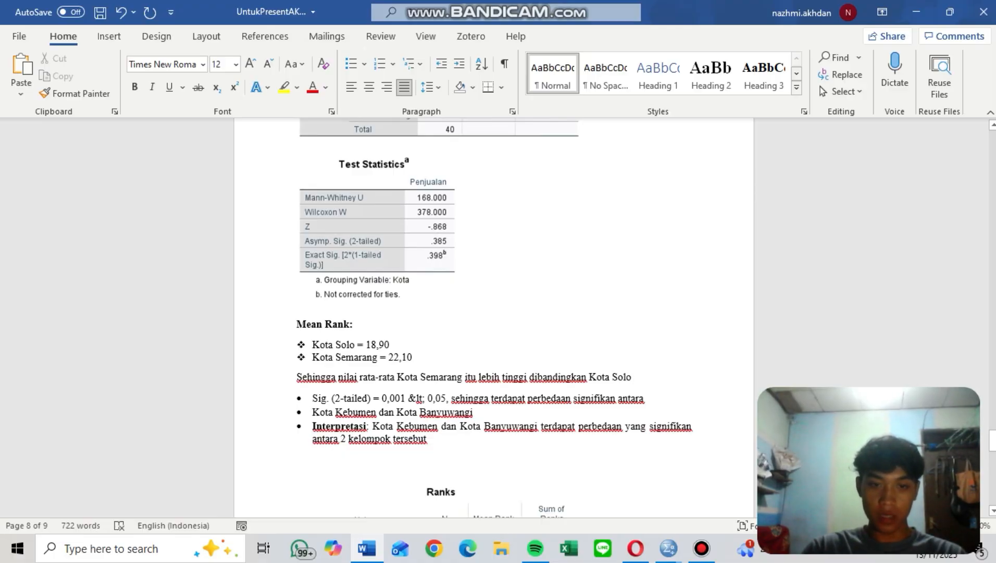
left_click(406, 398)
key("BackSpace")
key("BackSpace")
key("BackSpace")
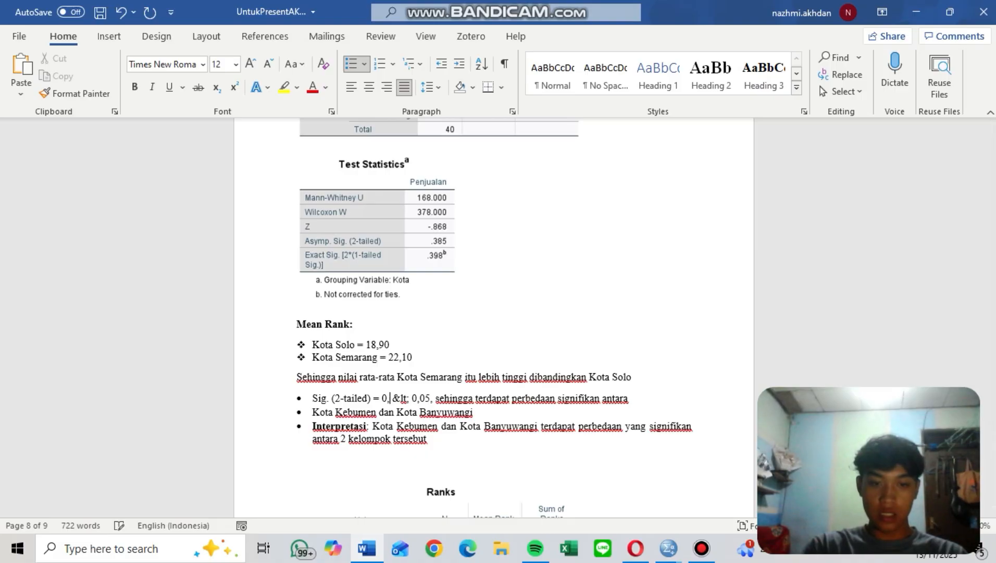
type("385")
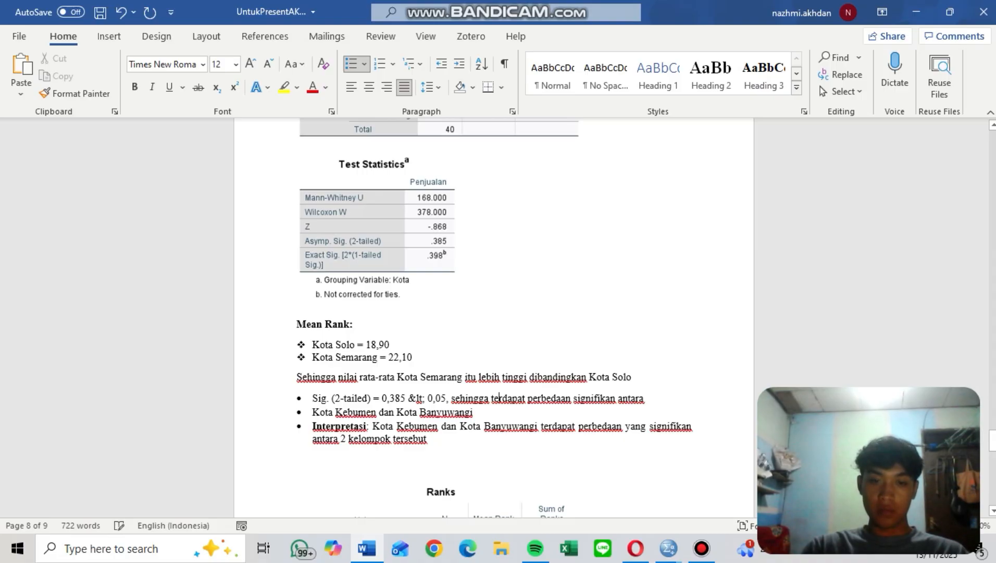
type("Tidak")
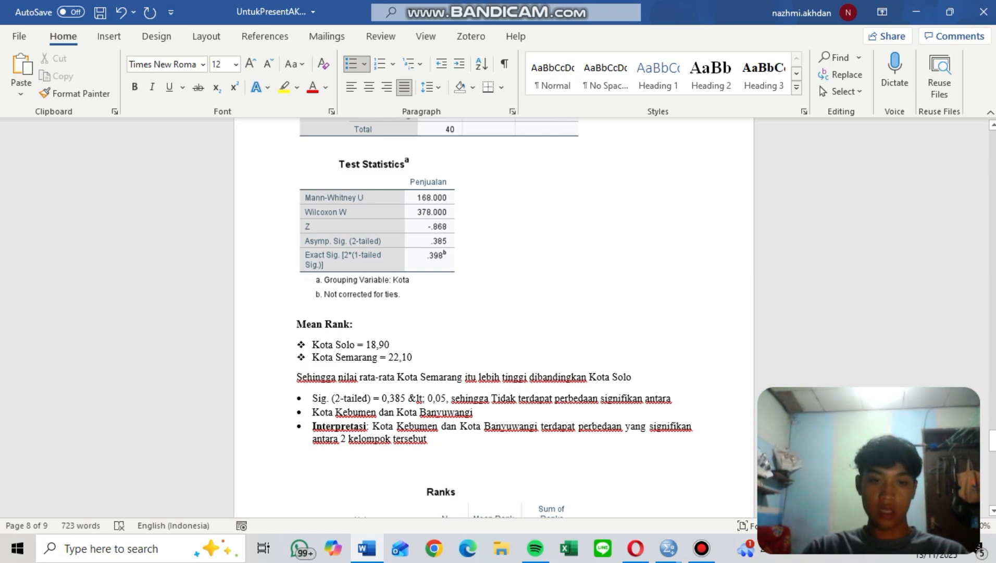
Replace "Kebumen" with "solo" in the city bullet below the Solo–Semarang Sig. (2-tailed) line.
left_click(376, 412)
key("BackSpace")
key("BackSpace")
key("BackSpace")
key("BackSpace")
key("BackSpace")
key("BackSpace")
key("BackSpace")
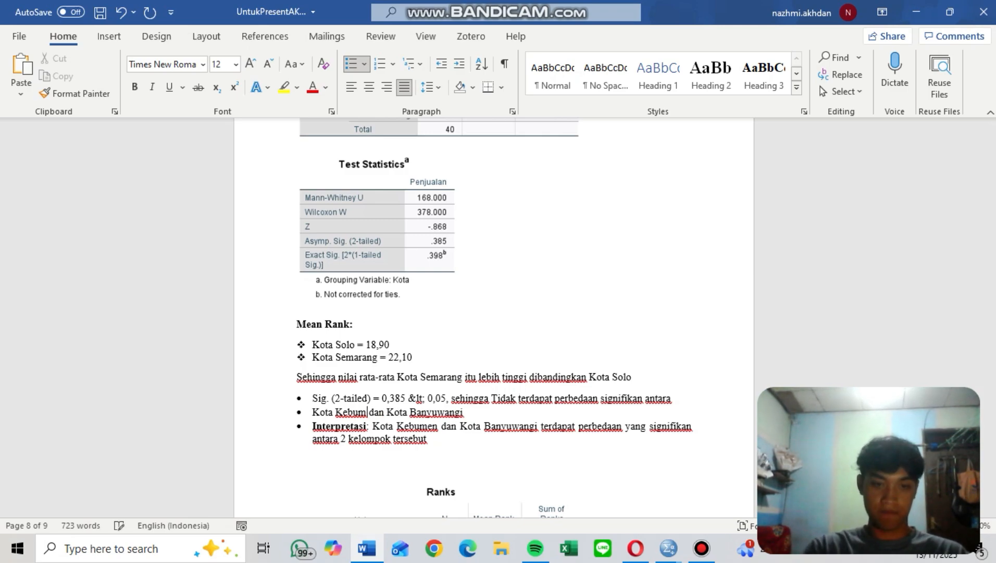
type("solo")
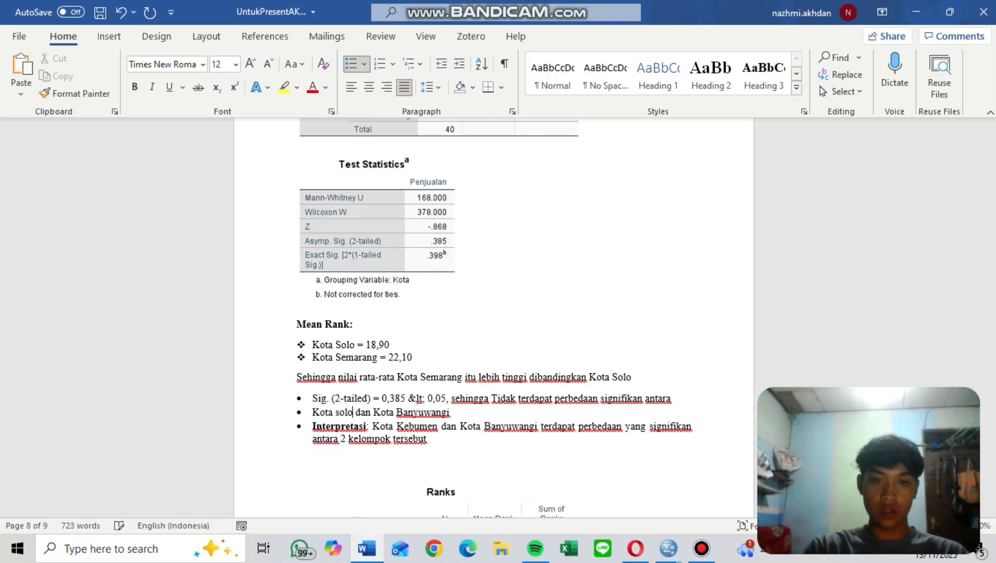
Replace "Banyuwangi" with "Semarang" in the city bullet below the Solo–Semarang Sig. (2-tailed) line.
left_click_drag(450, 413, 403, 413)
key("BackSpace")
key("BackSpace")
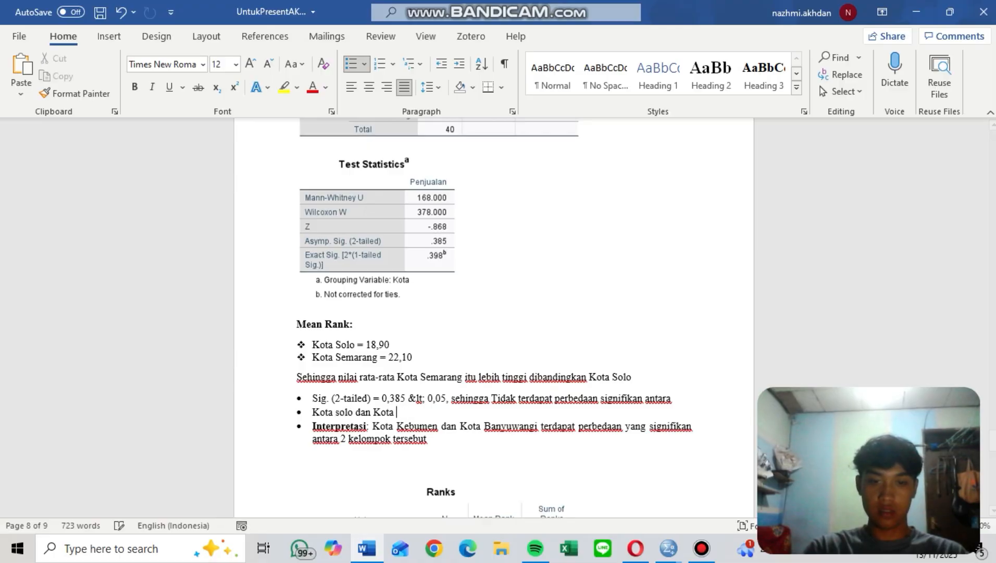
type("Semarang")
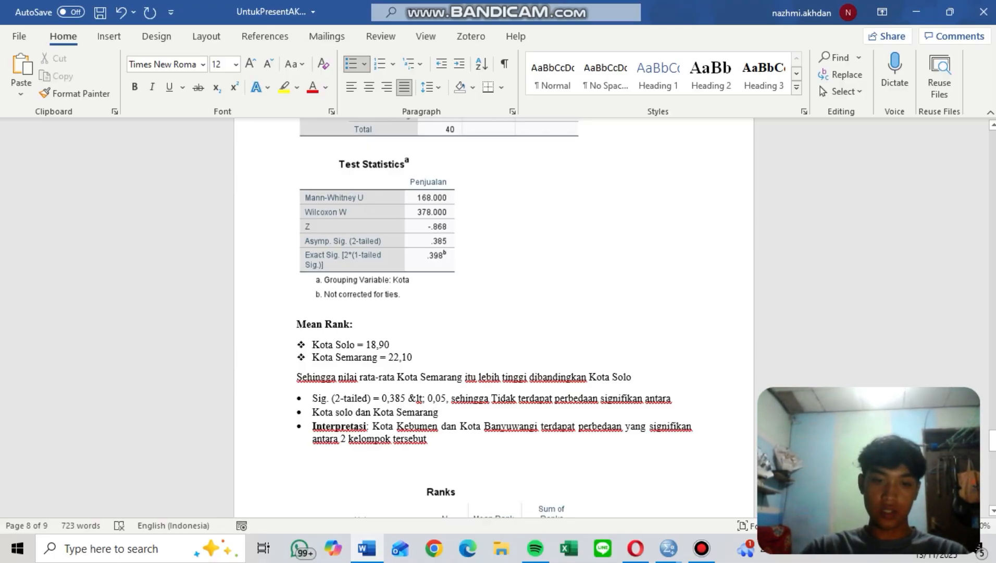
Replace "Kebumen" with "Solo" in the Interpretasi bullet of the Solo–Semarang explanation.
triple_click(420, 426)
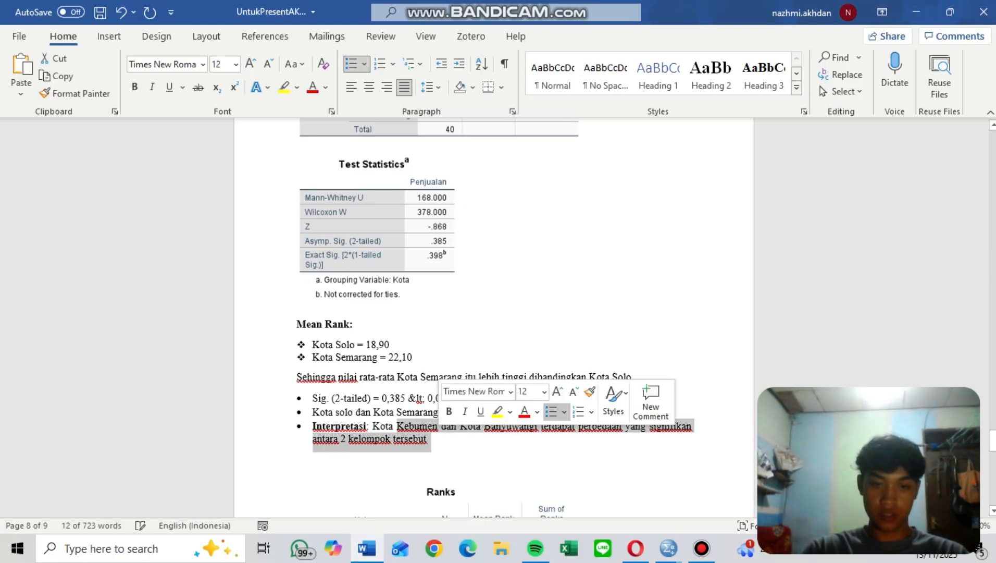
left_click(440, 426)
key("BackSpace")
key("BackSpace")
key("BackSpace")
key("BackSpace")
key("BackSpace")
key("BackSpace")
key("BackSpace")
key("BackSpace")
key("BackSpace")
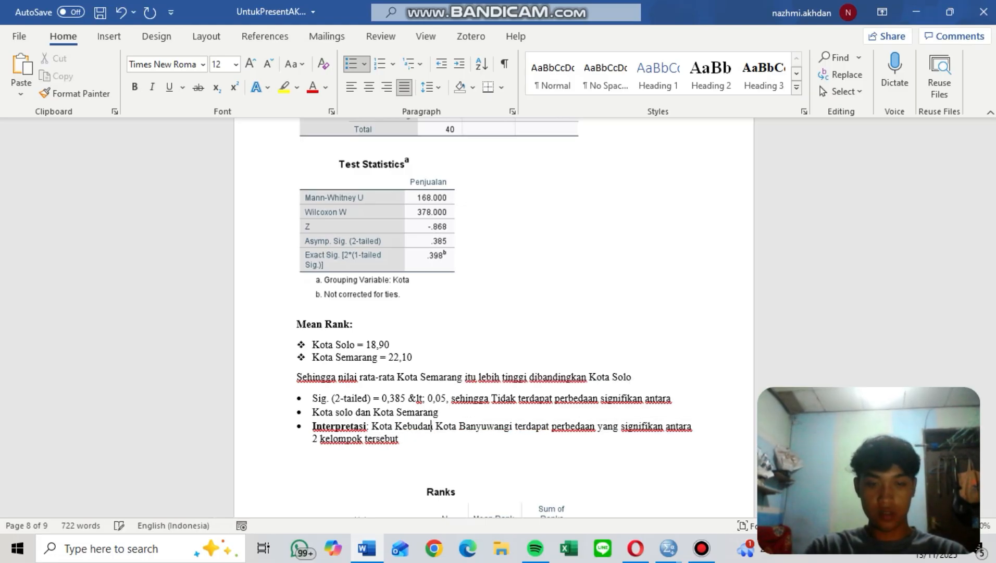
type("Solo")
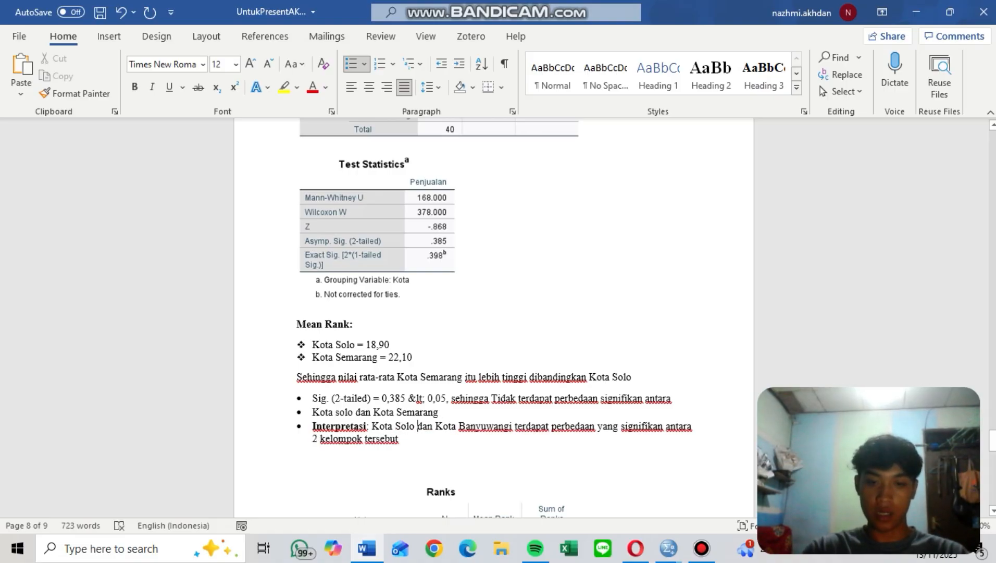
Replace "Banyuwangi" with "Semarang ini tidak" in the Solo–Semarang Interpretasi bullet so it states there is no significant difference.
mouse_move(513, 427)
left_mouse_down()
mouse_move(452, 426)
mouse_move(465, 427)
mouse_move(454, 439)
mouse_move(509, 426)
left_mouse_up()
left_click(455, 438)
key("BackSpace")
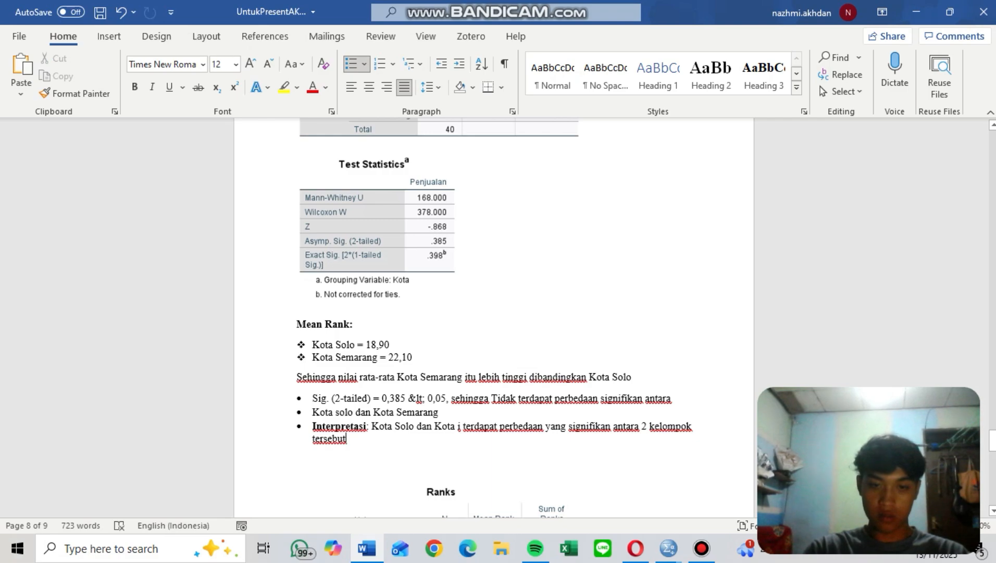
type("Sea")
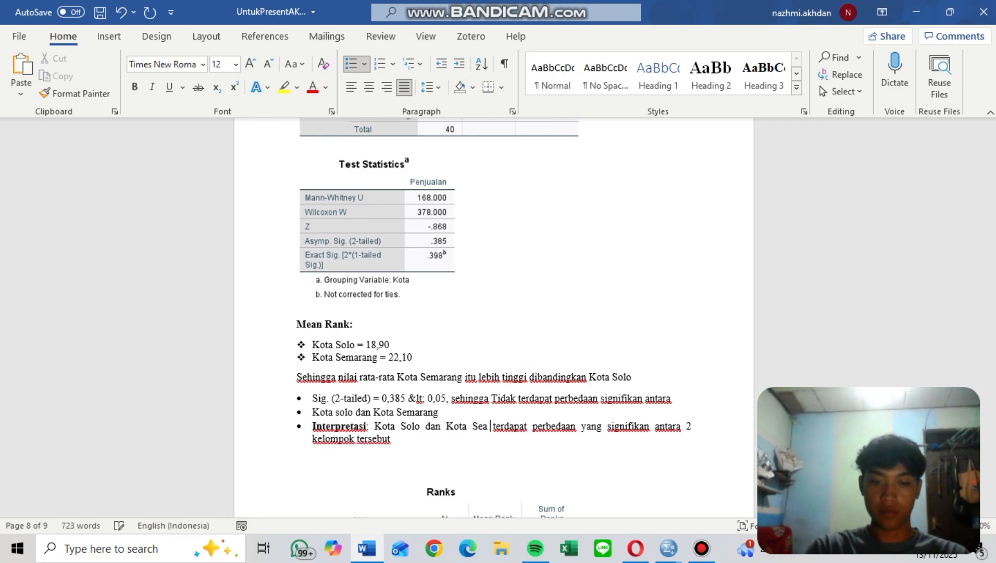
key("BackSpace")
type("marang")
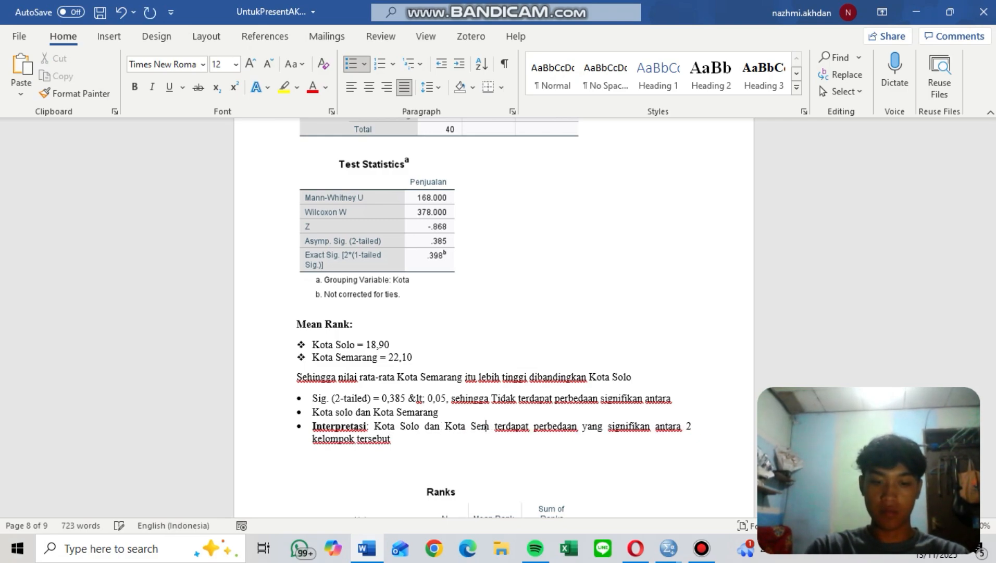
type(" ini ti")
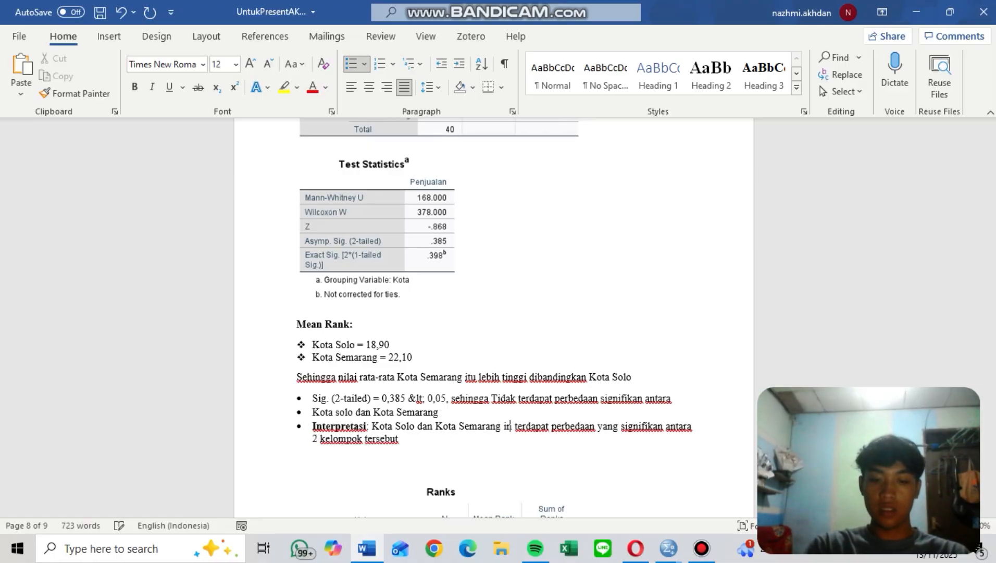
type("dak")
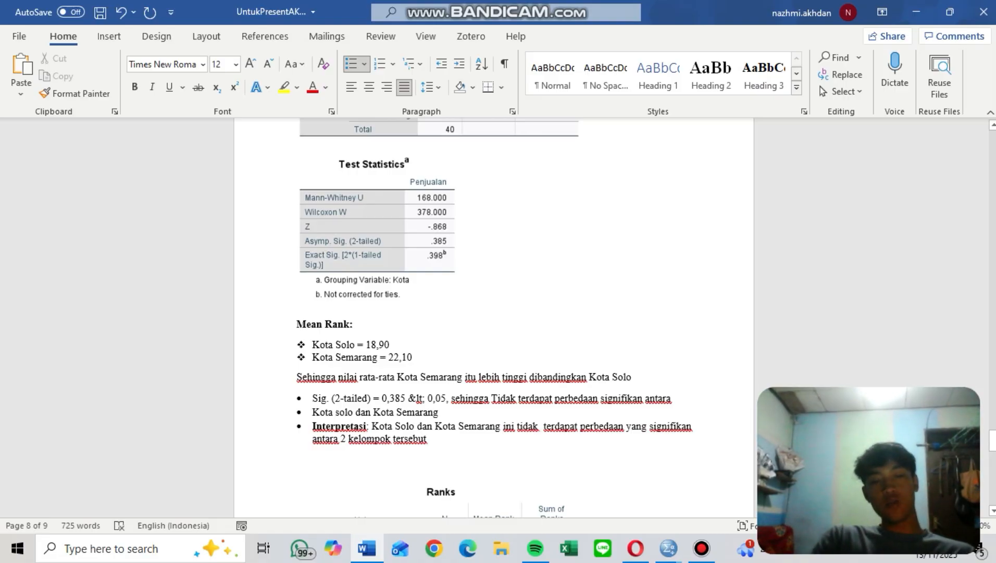
Copy the whole Solo–Semarang explanation and insert blank lines below it to push the Solo–Banyuwangi tables onto the next page.
left_click_drag(296, 324, 432, 443)
key("ctrl+c")
left_click(298, 464)
scroll(494, 318, "down", 5)
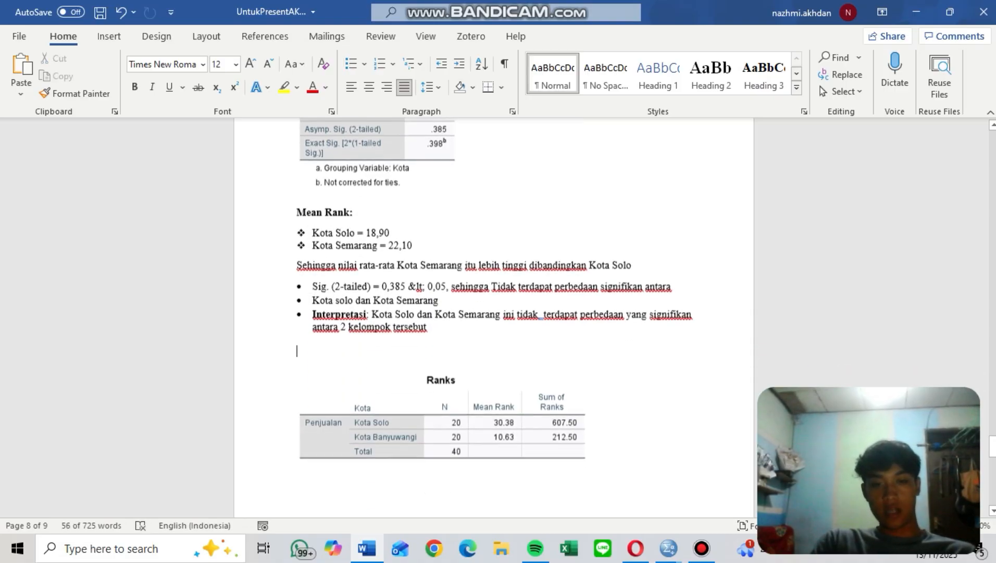
key("Return")
key("Return")
key("Return")
key("Return")
key("Return")
key("Return")
key("Return")
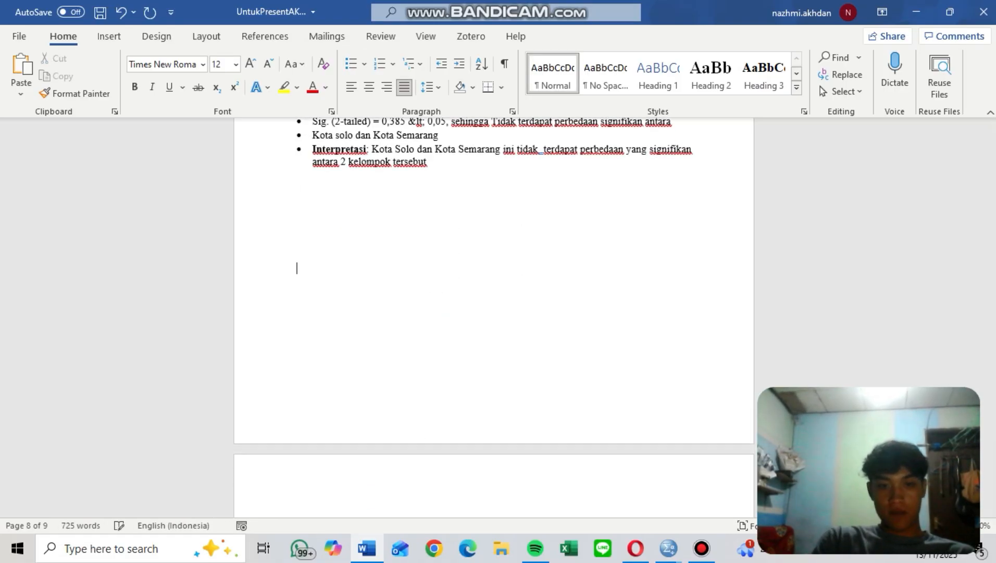
scroll(494, 318, "down", 5)
scroll(494, 318, "down", 3)
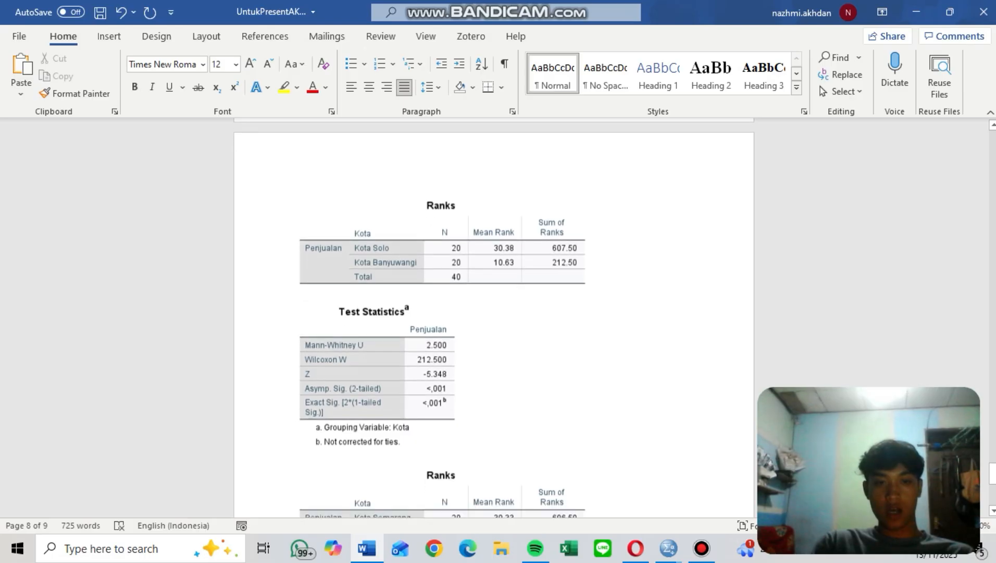
Paste the copied explanation on a new line below the Solo–Banyuwangi Test Statistics table.
key("Return")
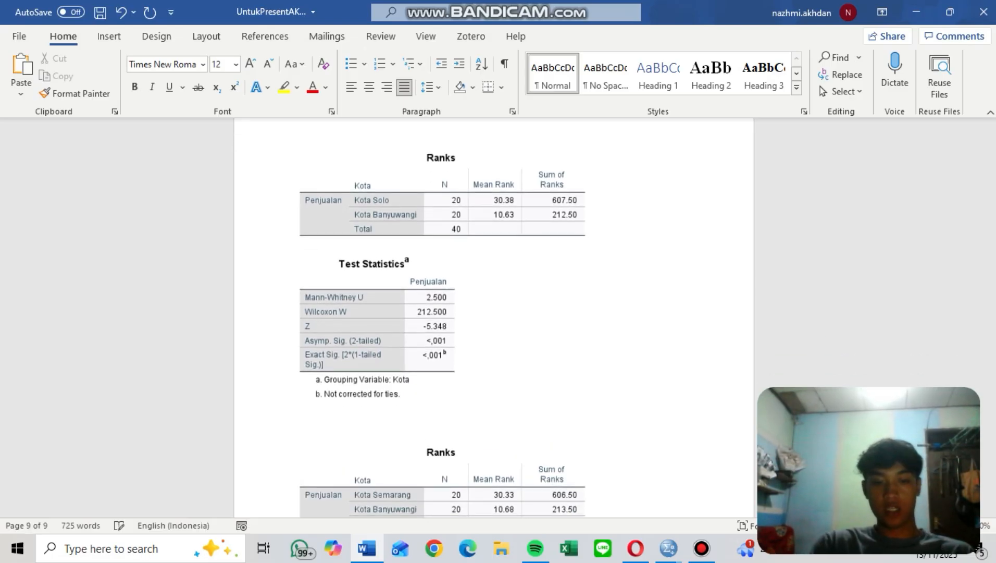
key("ctrl+v")
scroll(494, 317, "up", 2)
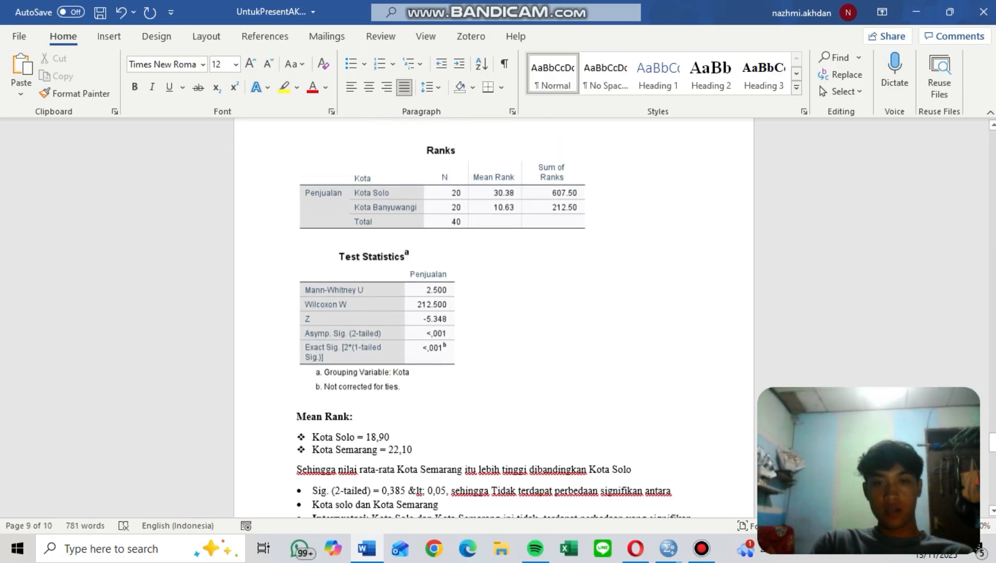
Set the Kota Solo mean rank to 30,83 in the explanation below the Solo–Banyuwangi tables.
left_click_drag(394, 436, 371, 438)
key("BackSpace")
key("BackSpace")
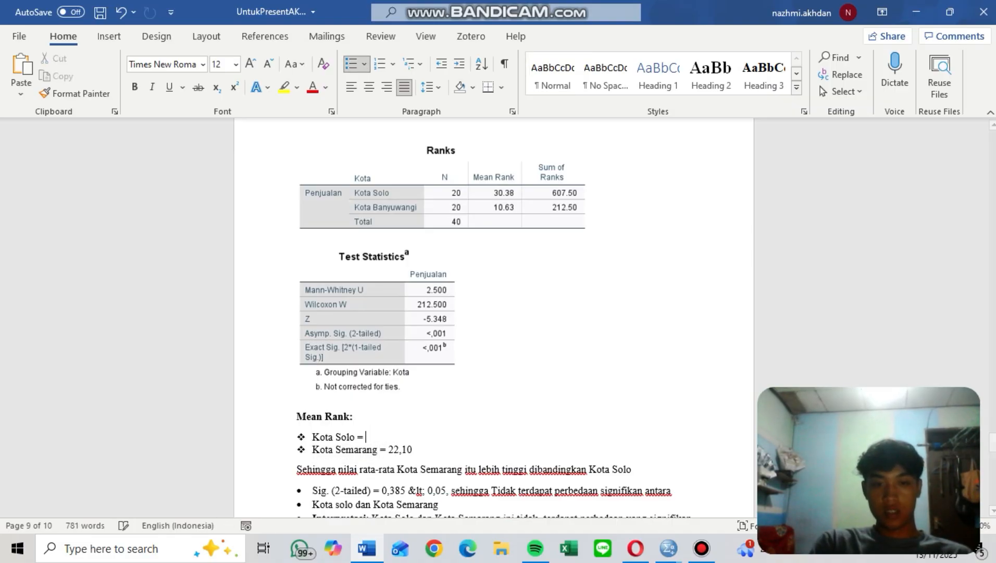
type("30,83")
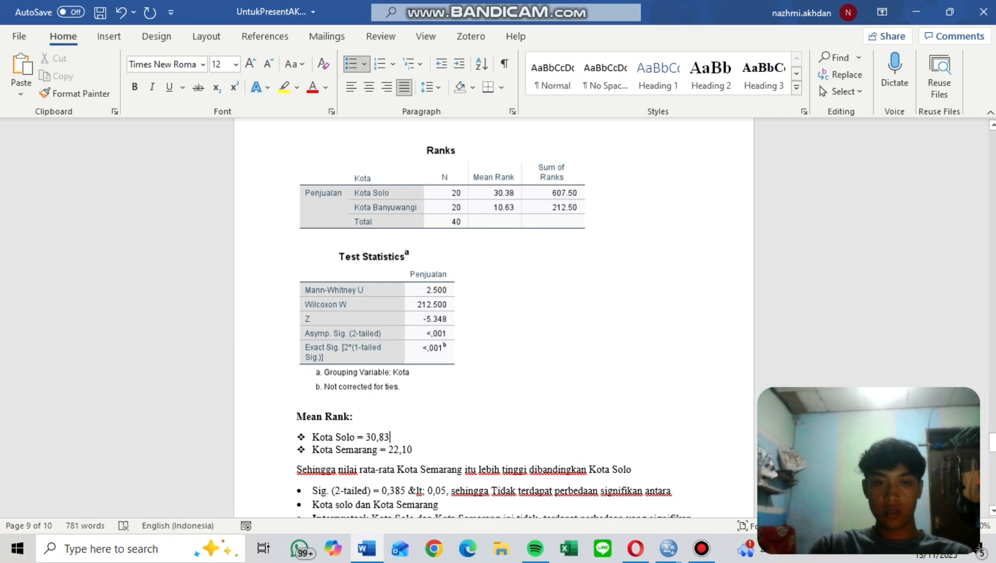
Set the second city's mean rank to 10,63 in the Solo–Banyuwangi explanation.
left_click(412, 449)
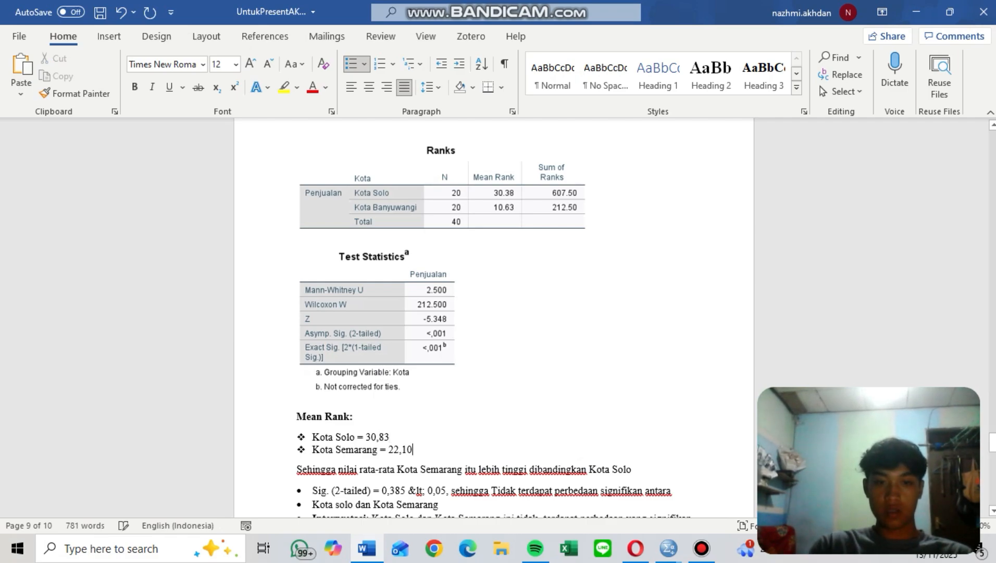
key("BackSpace")
key("BackSpace")
key("BackSpace")
key("BackSpace")
key("BackSpace")
key("BackSpace")
type("10")
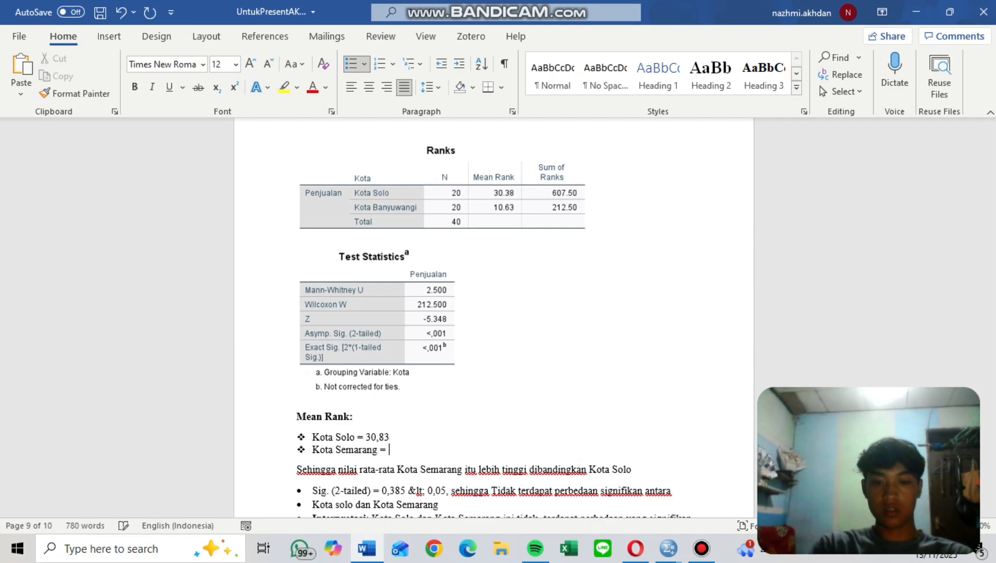
type(",63")
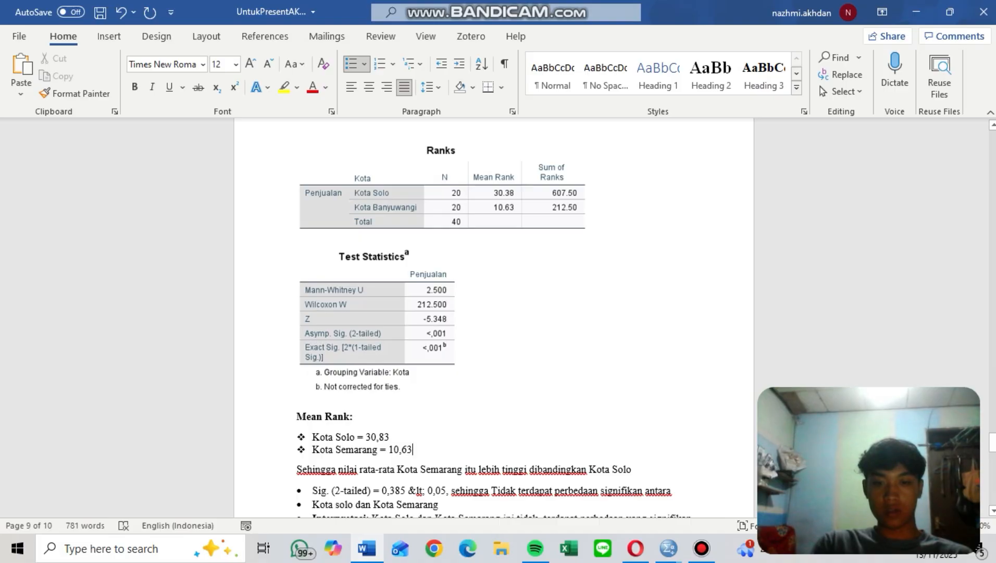
Change the Solo–Banyuwangi average comparison sentence to say that Kota Solo is higher than Kota Banyuwangi.
mouse_move(401, 470)
left_mouse_down()
mouse_move(458, 470)
mouse_move(421, 470)
left_mouse_up()
left_click(457, 470)
type("Solo")
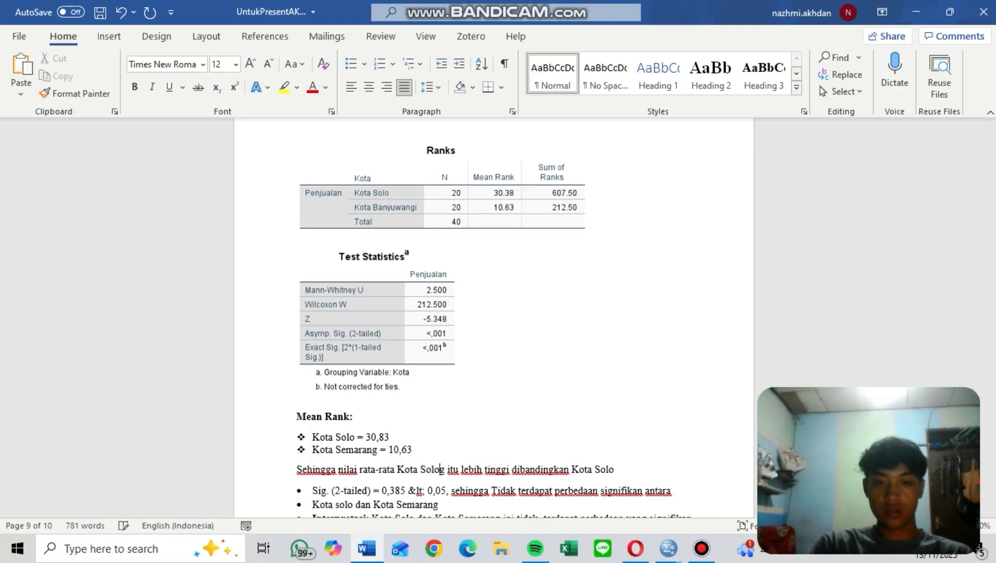
key("Delete")
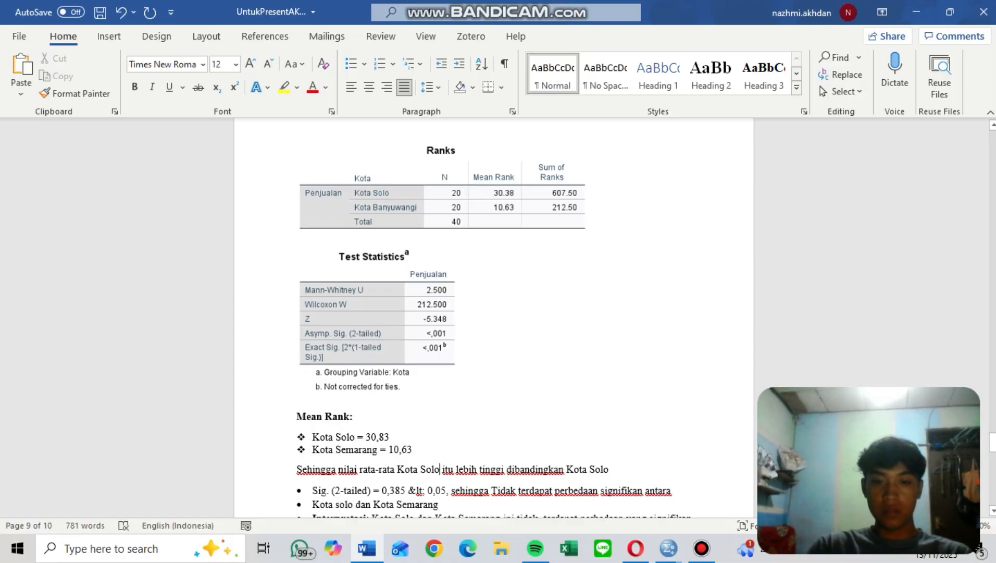
left_click_drag(609, 468, 595, 469)
key("BackSpace")
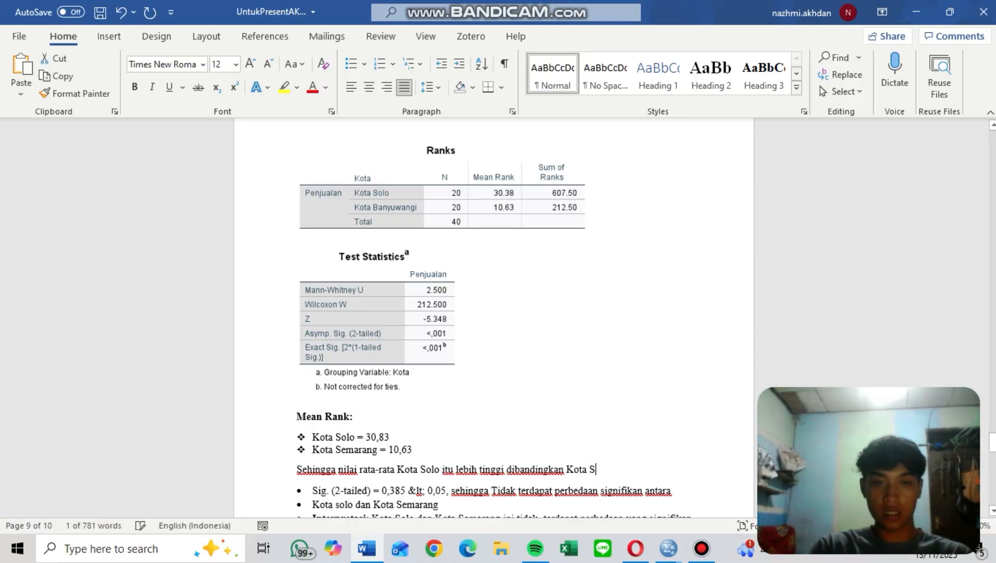
key("BackSpace")
type("Banyuwa")
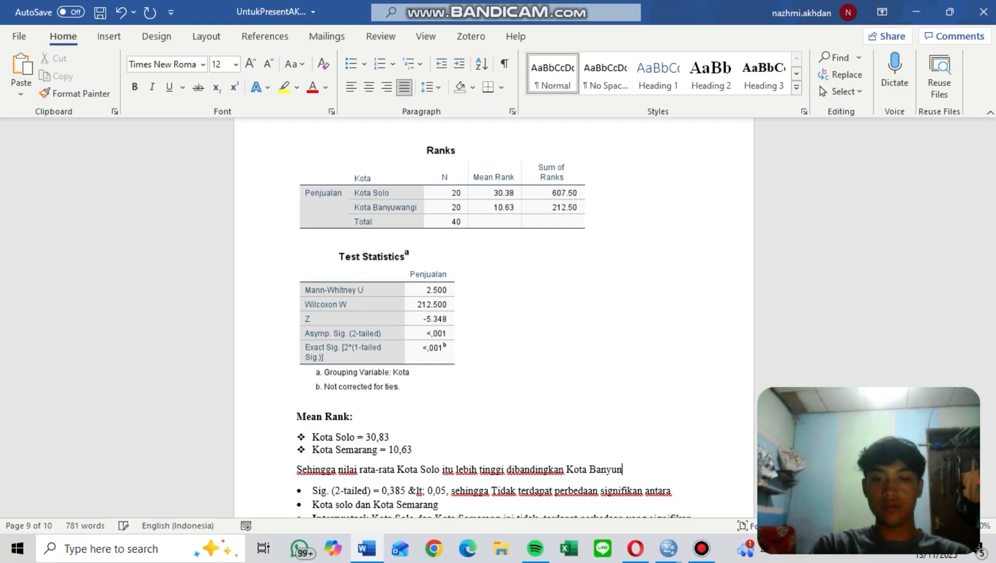
type("ngi")
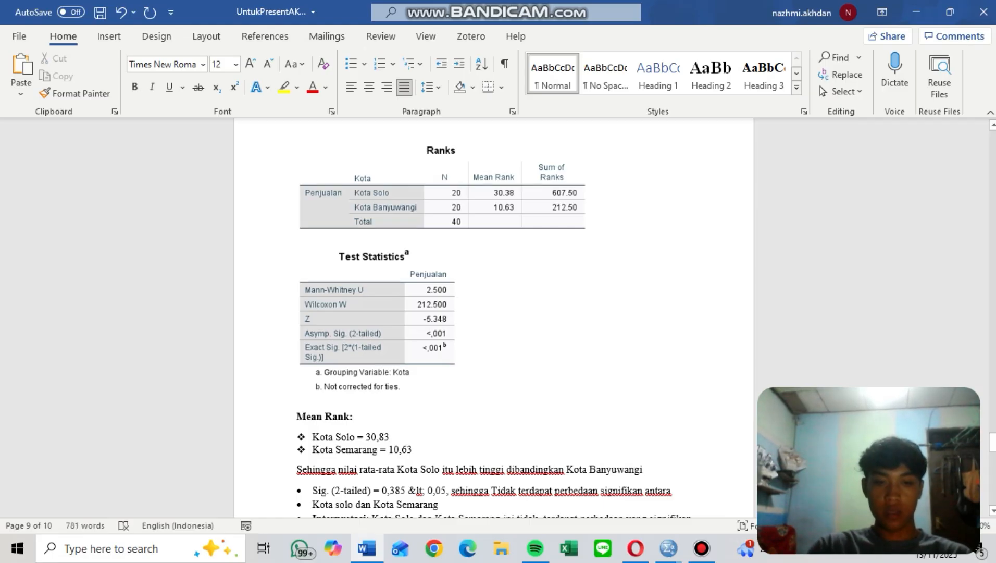
Set the Sig. (2-tailed) value to 0,001 in the Solo–Banyuwangi explanation and remove "Tidak" before "terdapat perbedaan" in that bullet.
scroll(494, 318, "down", 3)
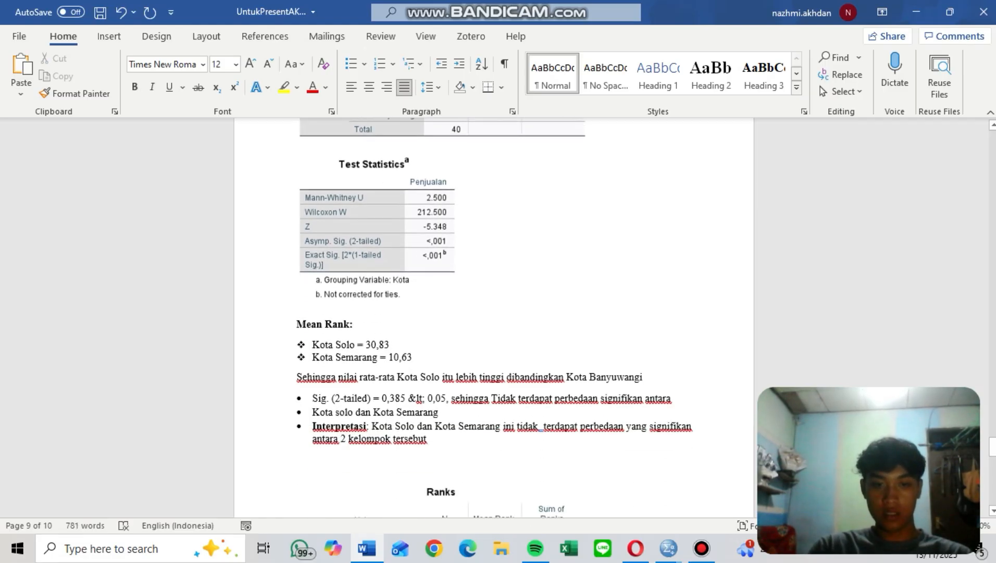
left_click(406, 398)
key("BackSpace")
key("BackSpace")
key("BackSpace")
type("00")
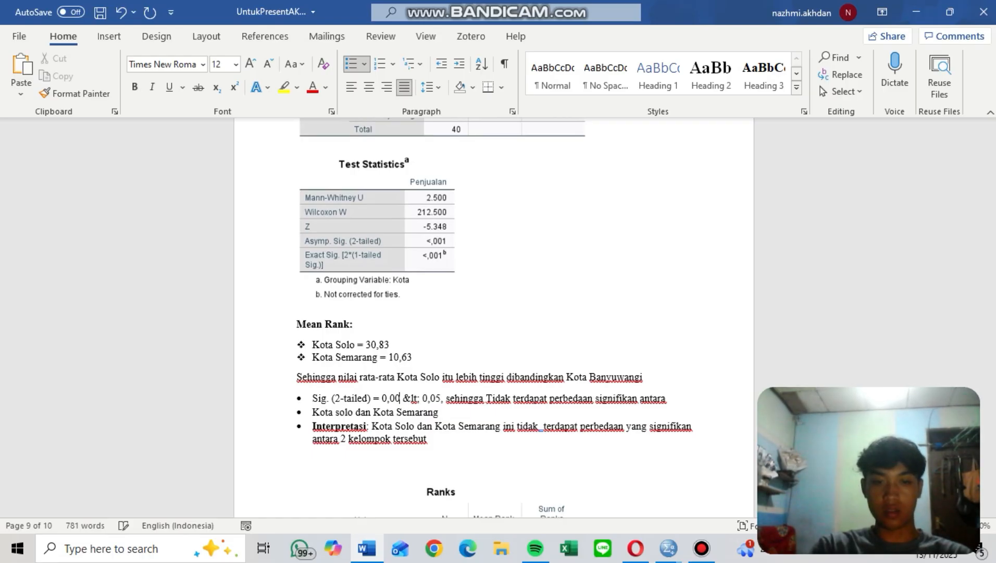
type("1")
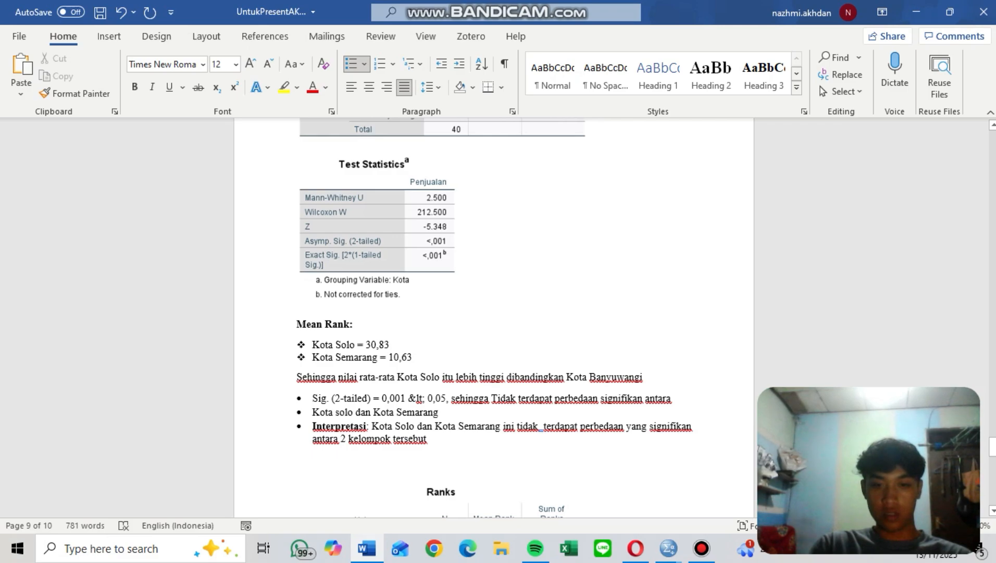
left_click_drag(491, 398, 518, 398)
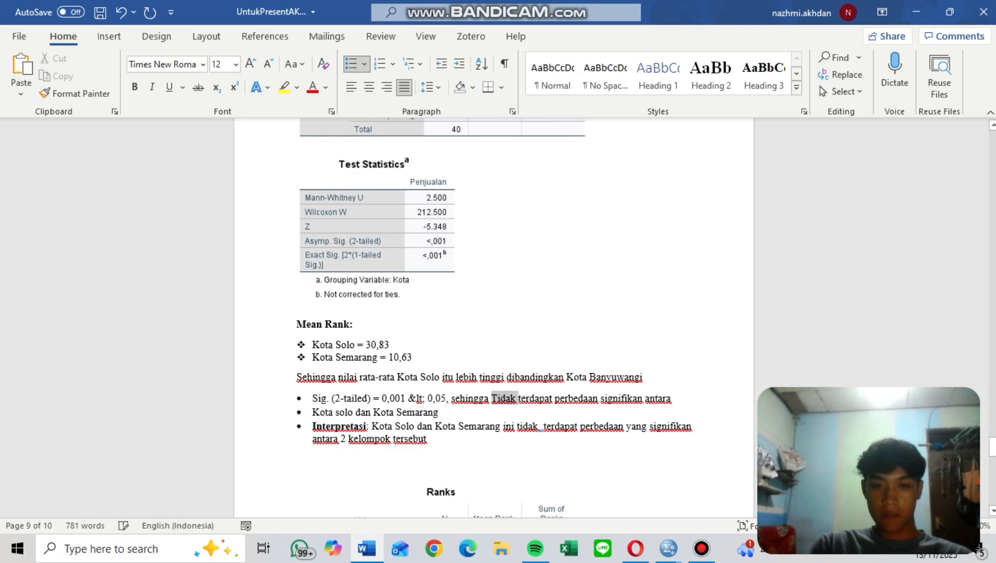
key("BackSpace")
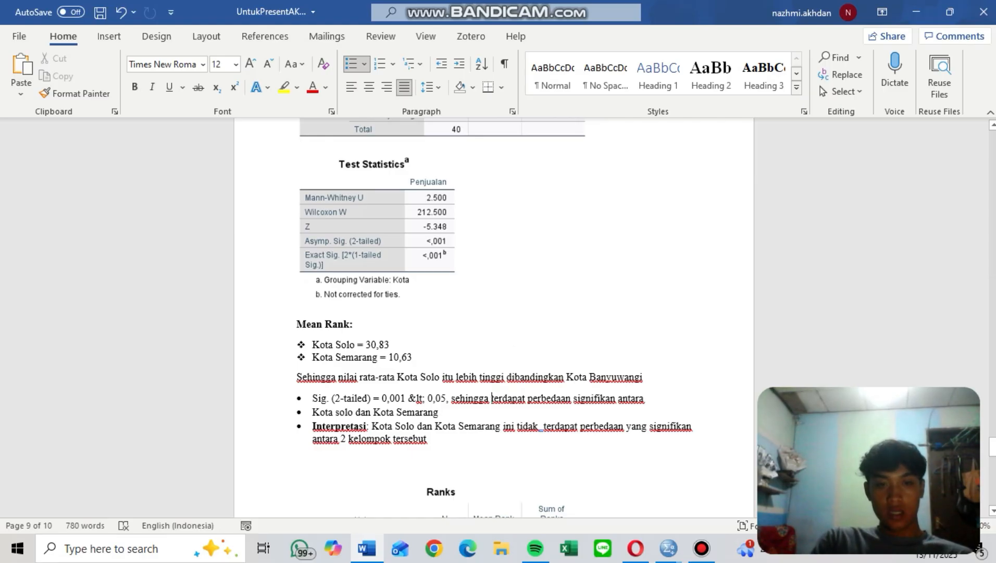
Replace "Semarang" with "Banyuwangi" in the city bullet below the Solo–Banyuwangi Sig. (2-tailed) line.
scroll(495, 318, "up", 1)
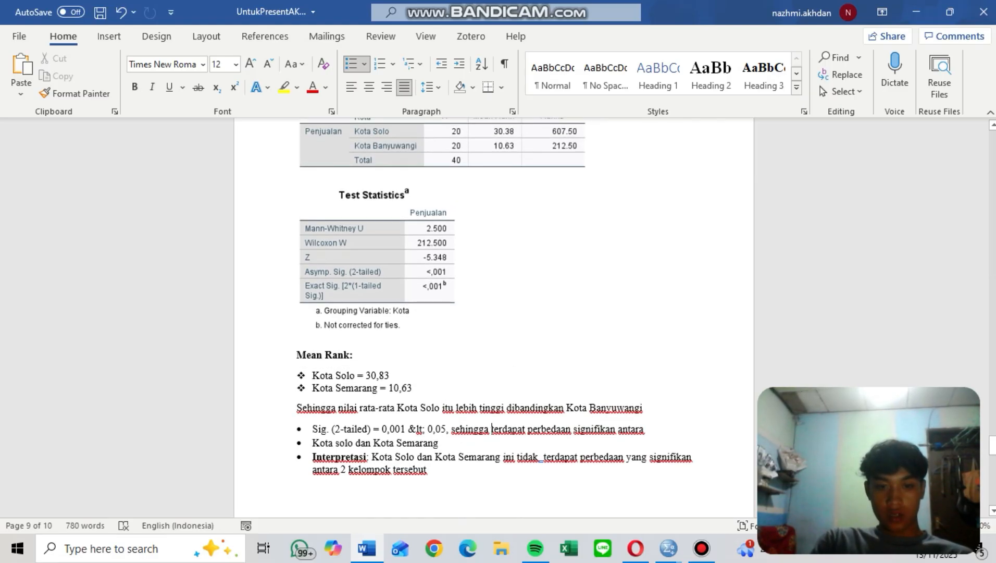
double_click(420, 442)
type("Banyu")
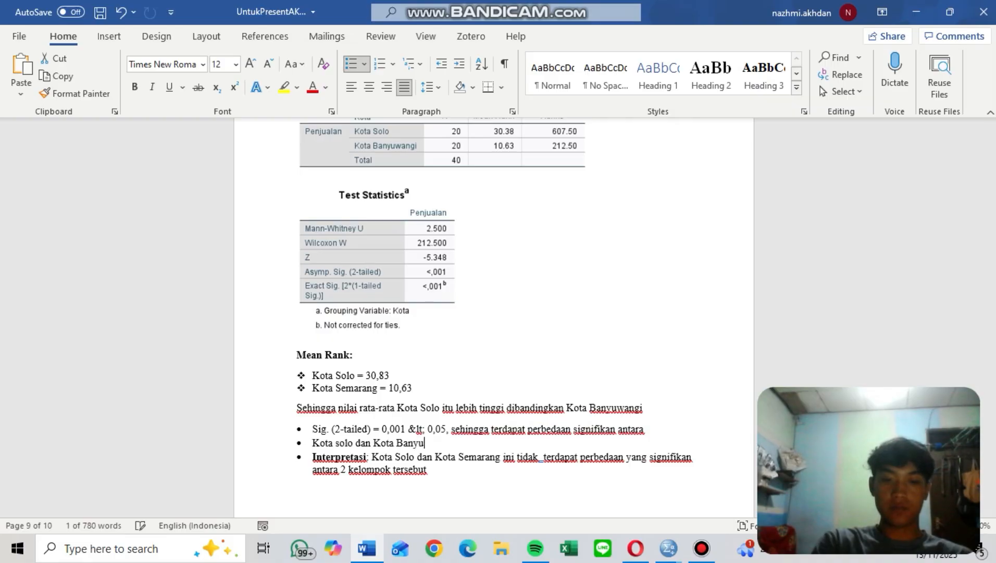
type("wangi")
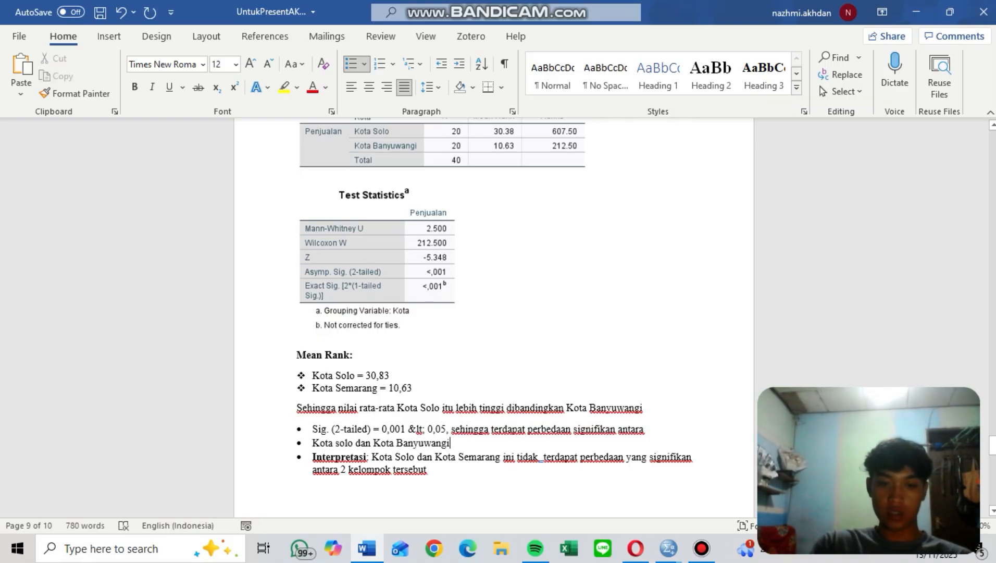
In the Solo–Banyuwangi Interpretasi bullet, replace "Semarang" with "Banyuwangi" and remove the word "tidak".
left_click_drag(462, 457, 499, 457)
key("BackSpace")
type("Banyuwangi")
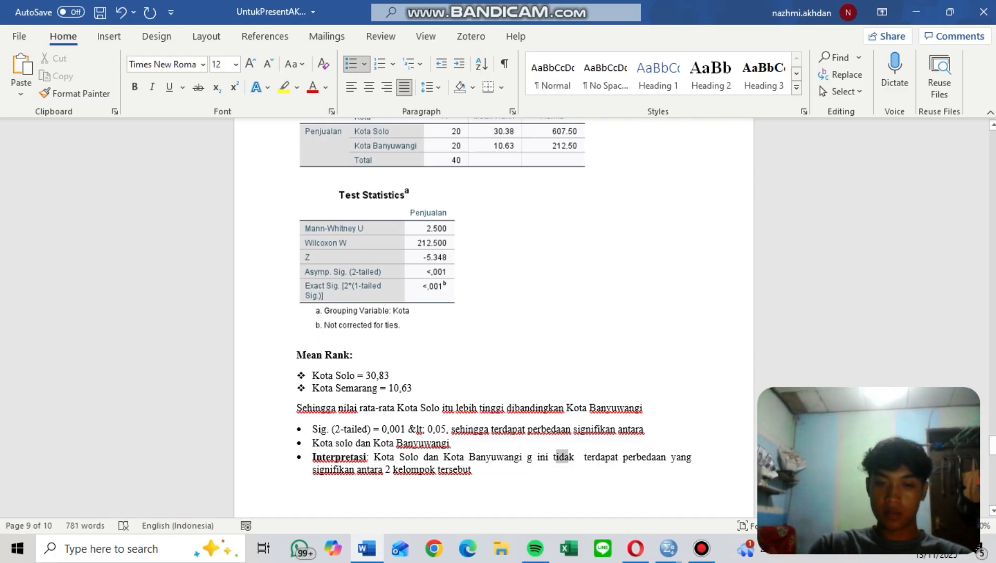
left_click_drag(557, 457, 568, 457)
key("BackSpace")
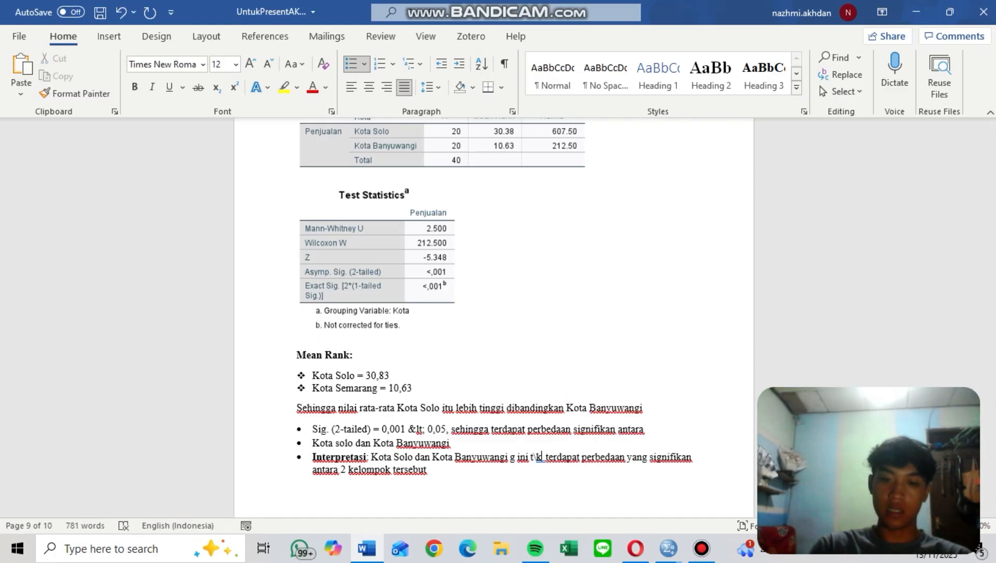
key("BackSpace")
key("BackSpace")
key("BackSpace")
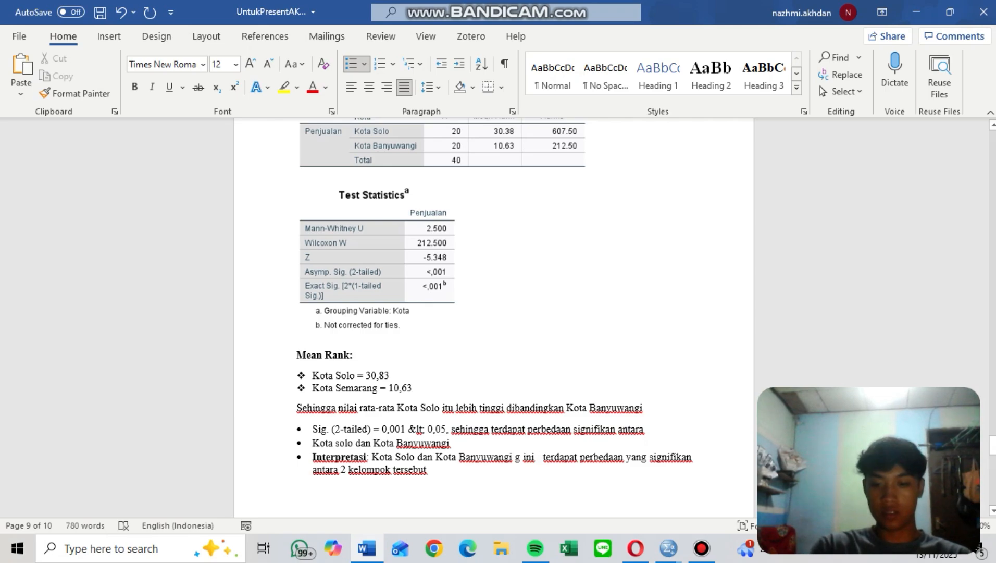
key("BackSpace")
key("BackSpace")
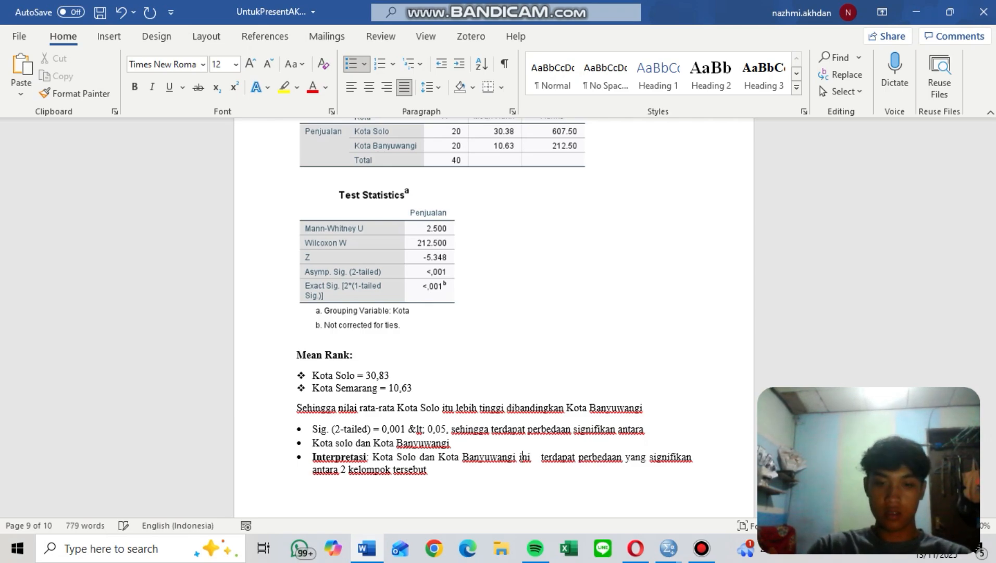
Insert blank lines below the Solo–Banyuwangi interpretation to push the Semarang–Banyuwangi Ranks table onto the next page.
scroll(521, 456, "down", 5)
left_click(298, 217)
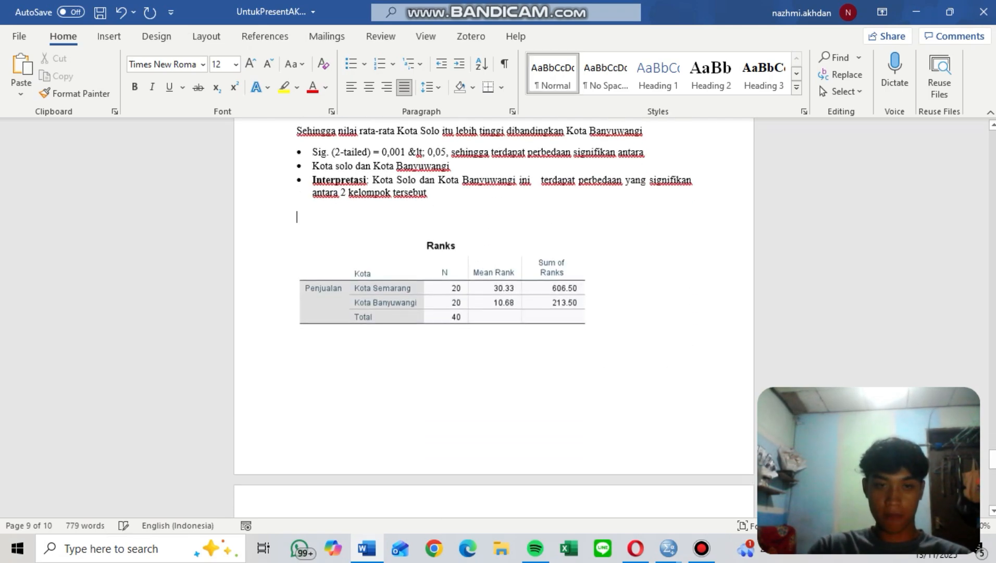
key("Return")
key("Return")
key("Return")
key("Return")
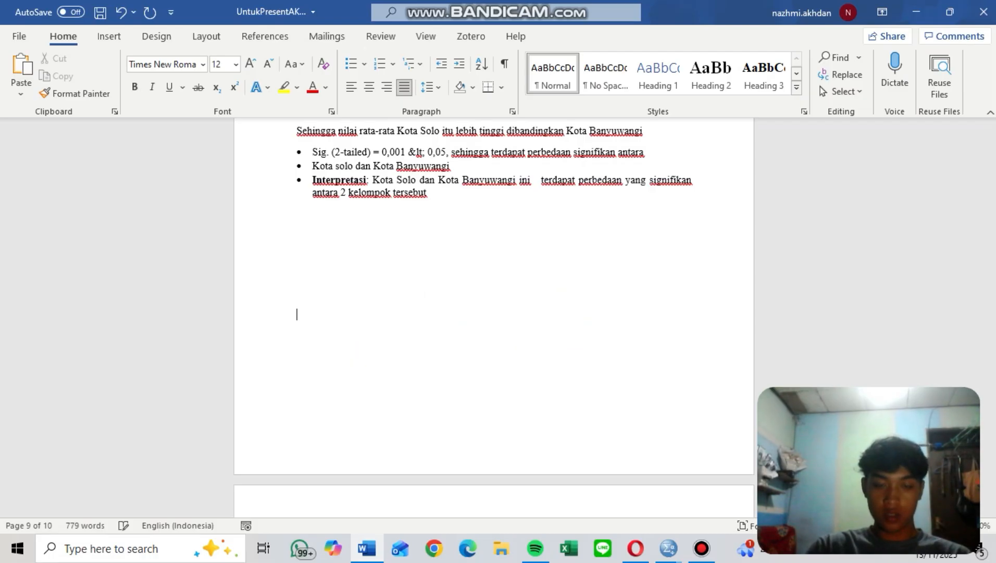
Paste the copied Solo–Semarang Mean Rank explanation at the end of the document, below the Semarang–Banyuwangi Test Statistics table.
scroll(494, 312, "down", 15)
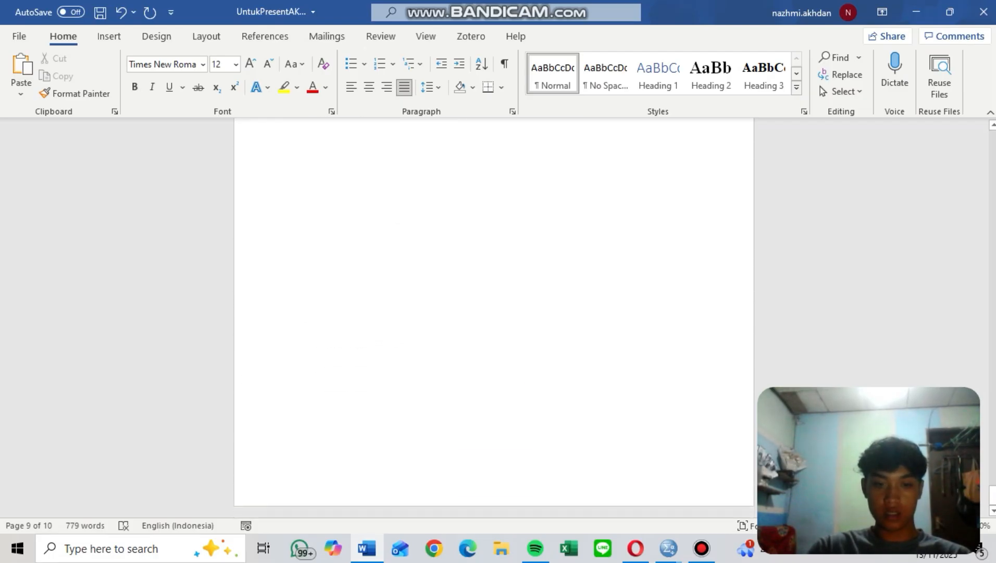
key("ctrl+End")
type("Mean Rank: Kota Solo = 18,90 Kota Semarang = 22,10 Sehingga nilai rata-rata Kota Semarang itu lebih tinggi dibandingkan Kota Solo Sig. (2-tailed) = 0,385 &lt; 0,05, sehingga Tidak terdapat perbedaan signifikan antara Kota solo dan Kota Semarang Interpretasi: Kota Solo dan Kota Semarang ini tidak  terdapat perbedaan yang signifikan antara 2 kelompok tersebut")
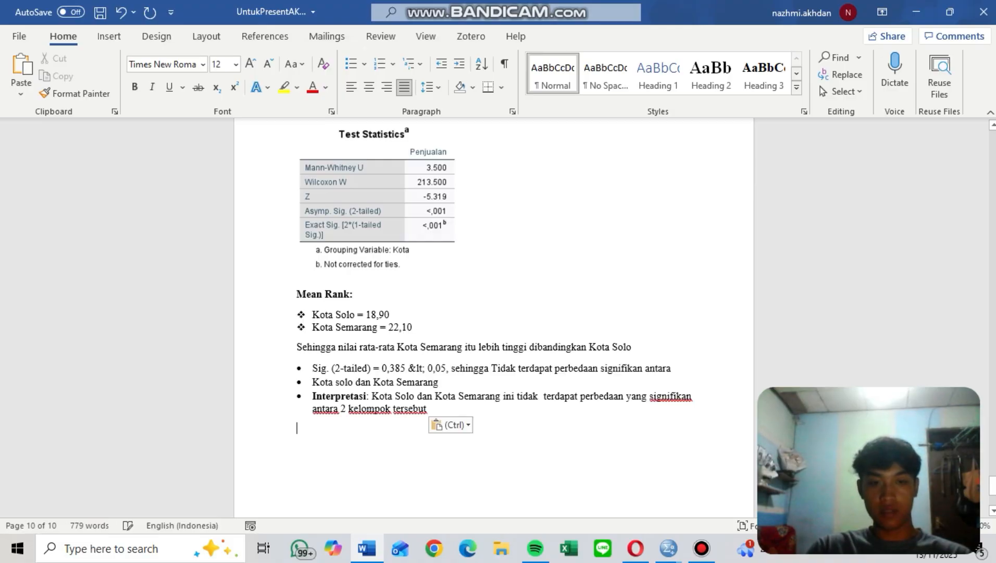
Change the two city names in the pasted Mean Rank list to Kota Semarang and Kota Banyuwangi.
scroll(494, 312, "up", 3)
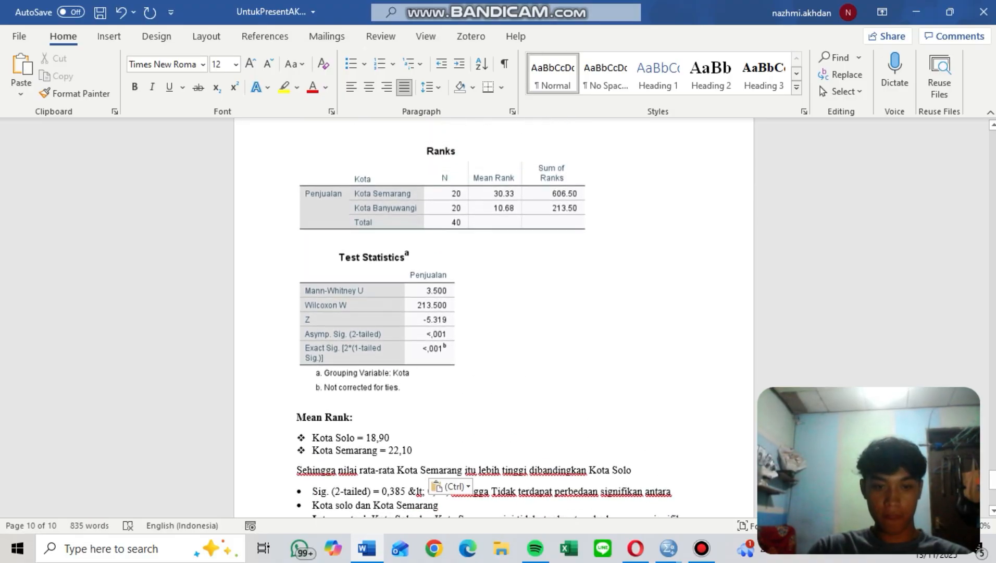
key("shift+Left")
key("shift+Left")
key("shift+Left")
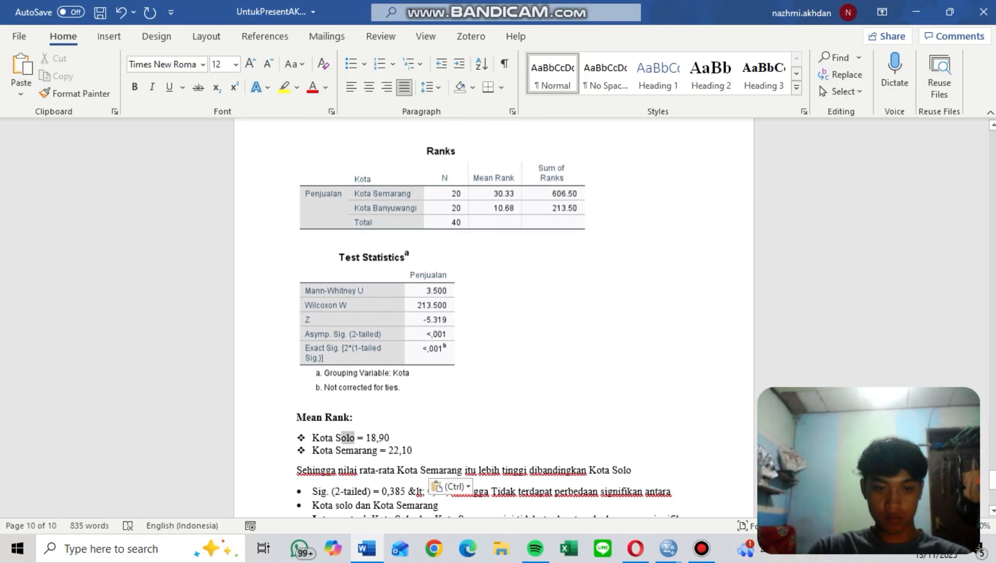
type("emarang")
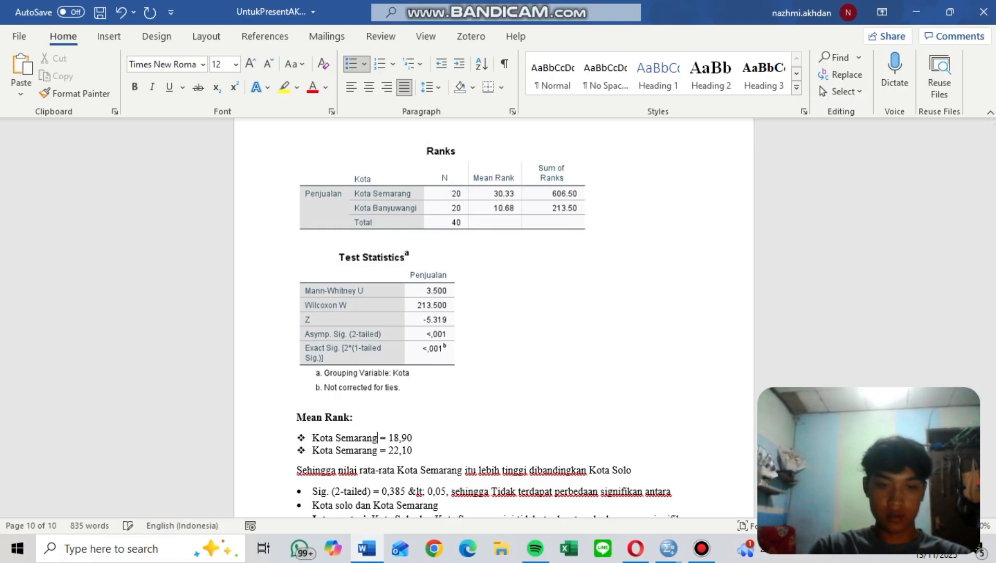
key("BackSpace")
key("BackSpace")
key("BackSpace")
key("BackSpace")
key("BackSpace")
key("BackSpace")
key("BackSpace")
key("BackSpace")
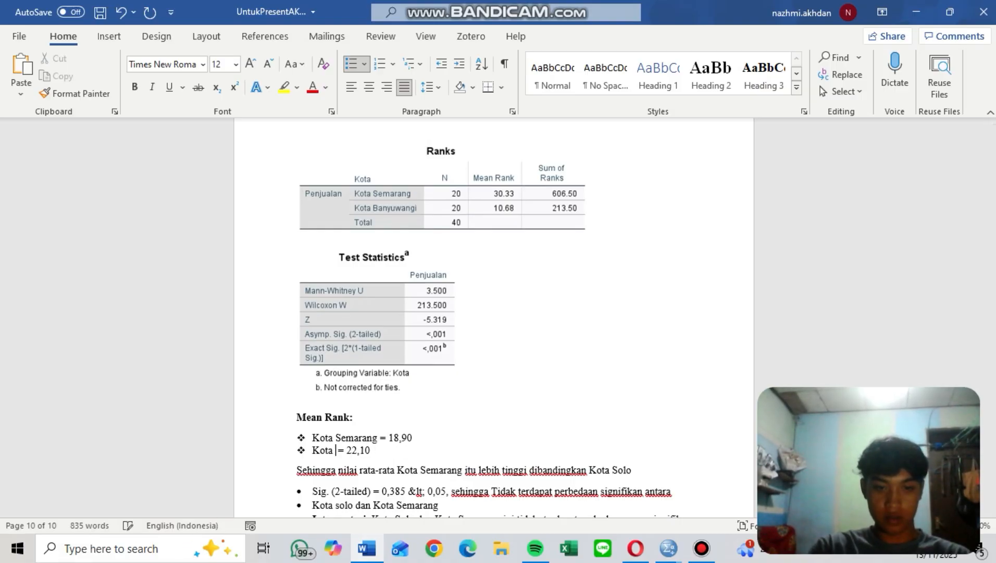
type("Banyuwangi")
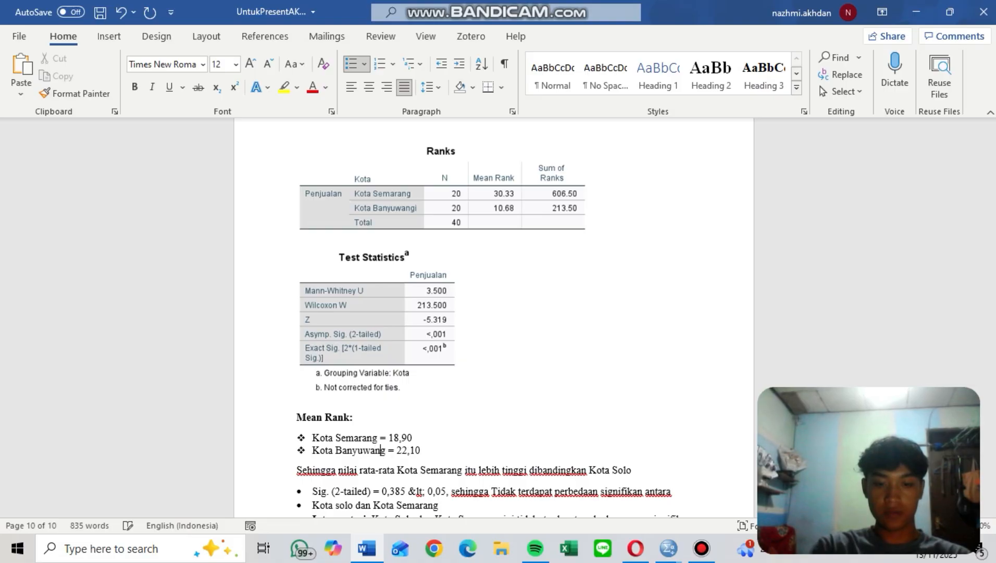
Set Kota Semarang's mean rank to 30,33 in the Semarang–Banyuwangi explanation.
left_click(413, 438)
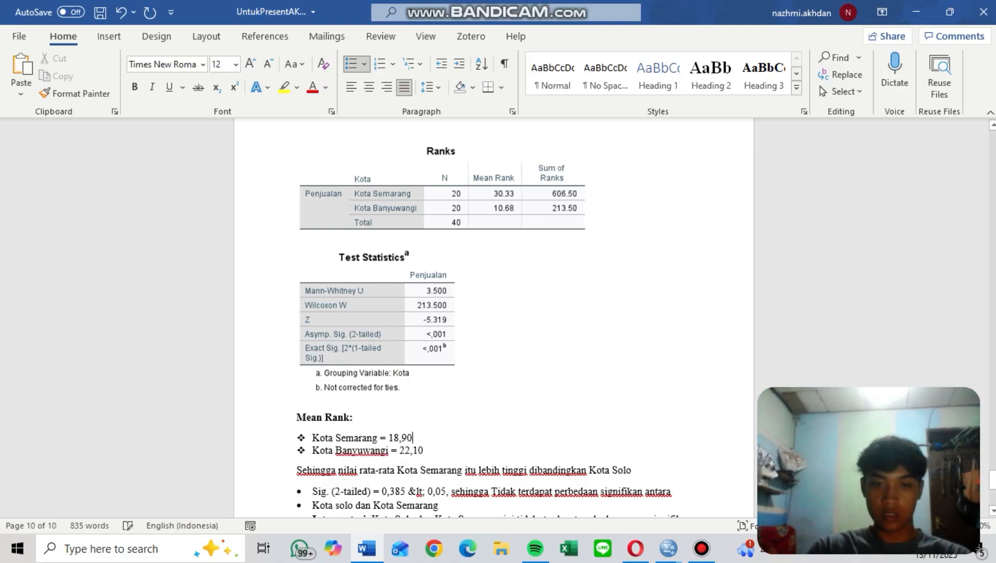
key("BackSpace")
key("BackSpace")
key("BackSpace")
key("BackSpace")
key("BackSpace")
type("3")
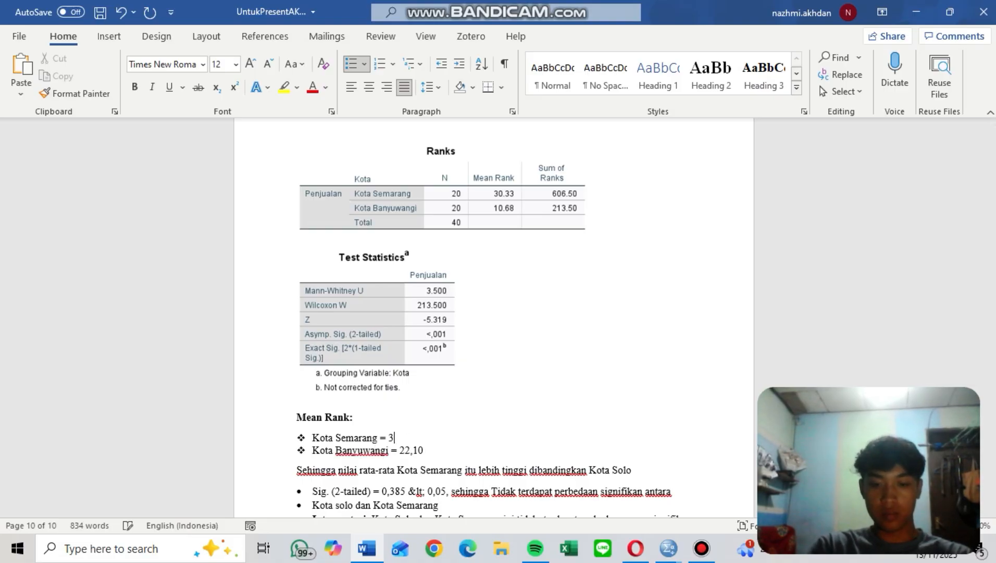
type("0,")
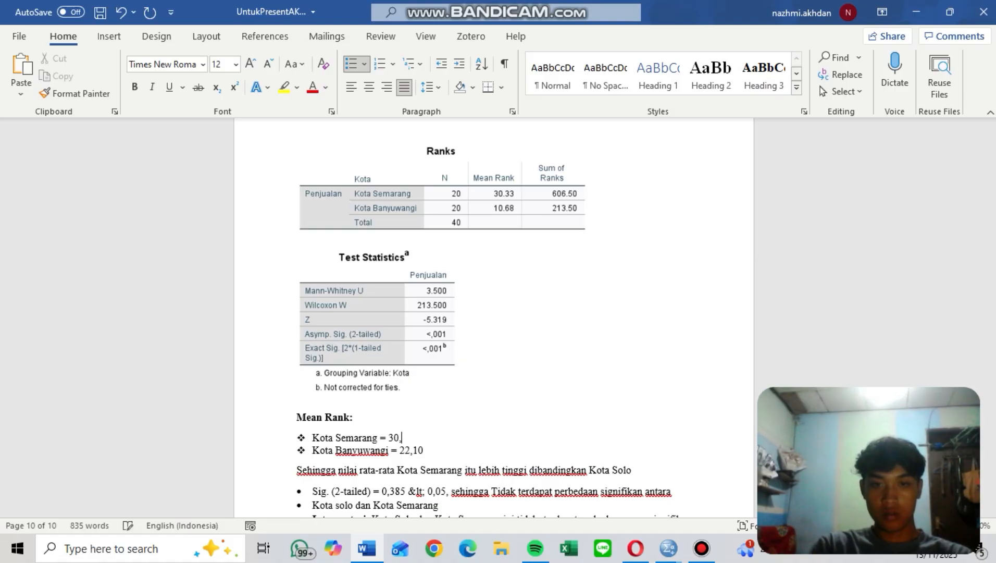
type("33")
Set Kota Banyuwangi's mean rank to 10,68 in the Semarang–Banyuwangi explanation.
key("Down")
key("Delete")
key("Delete")
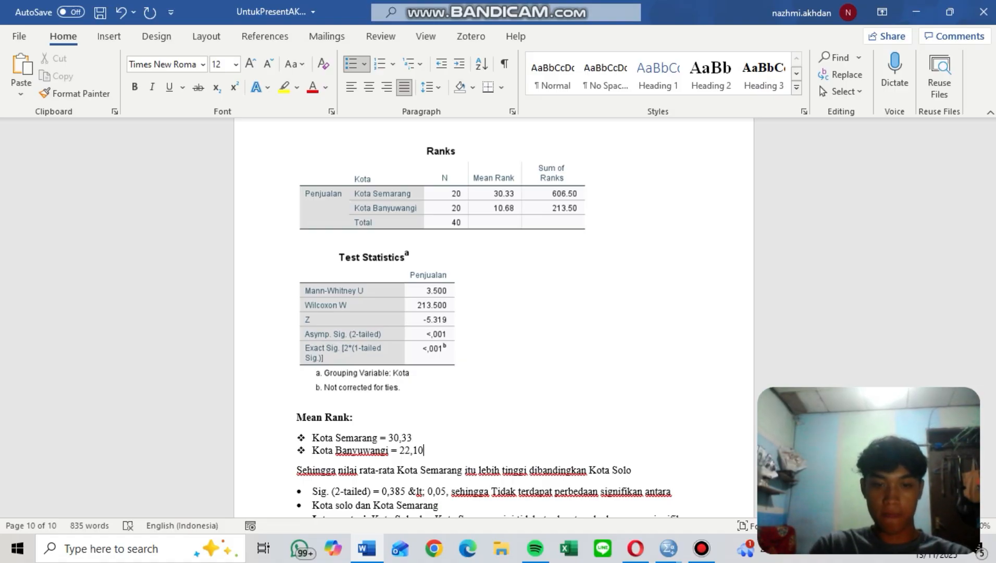
key("BackSpace")
key("BackSpace")
key("BackSpace")
type("10")
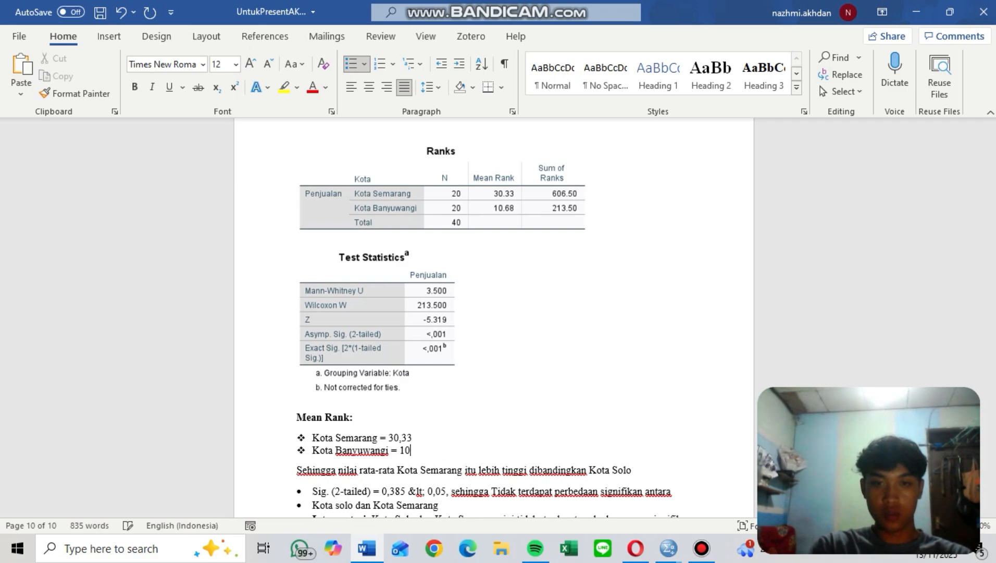
type(",68")
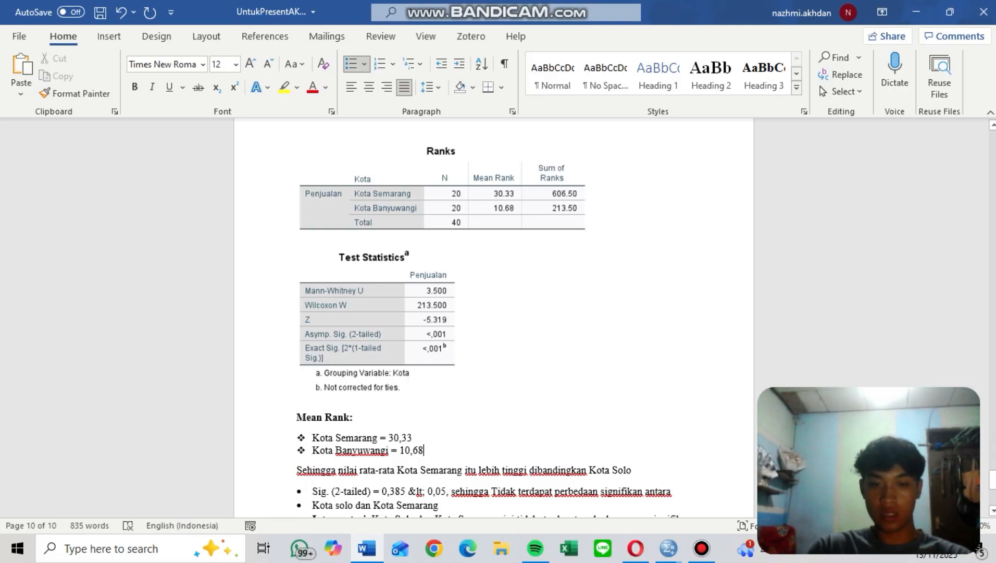
Replace "Solo" with "Banyuwangi" at the end of the Semarang–Banyuwangi average comparison sentence.
double_click(621, 470)
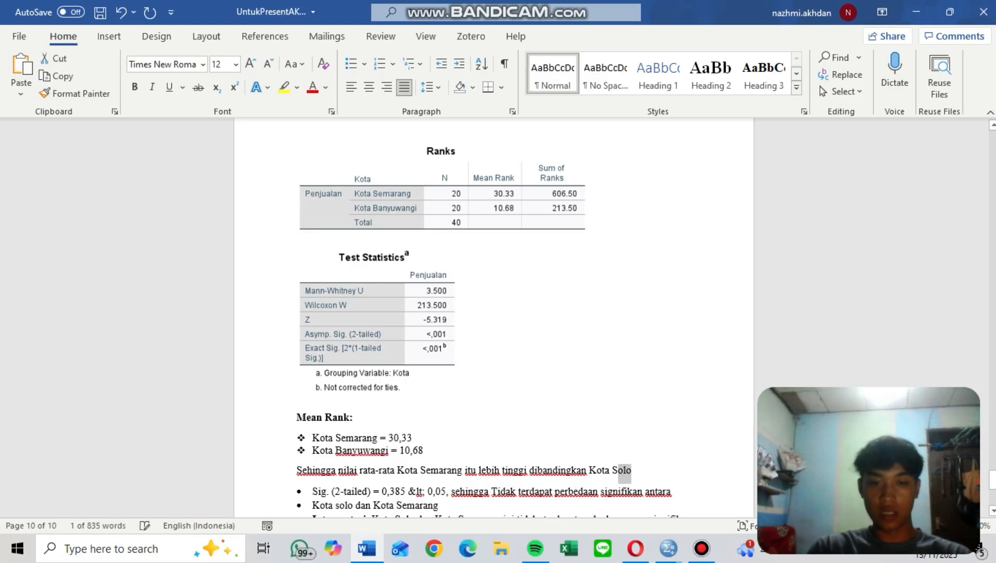
key("BackSpace")
type("Banyuwangi")
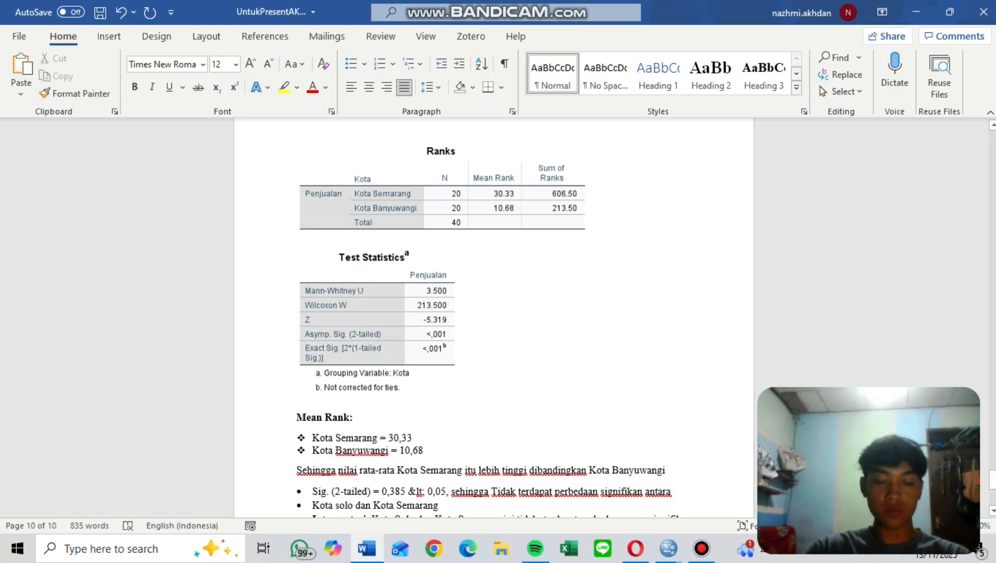
Set the Sig. (2-tailed) value to 0,001 in the Semarang–Banyuwangi explanation and remove "Tidak" before "terdapat perbedaan" in that bullet.
scroll(494, 312, "down", 3)
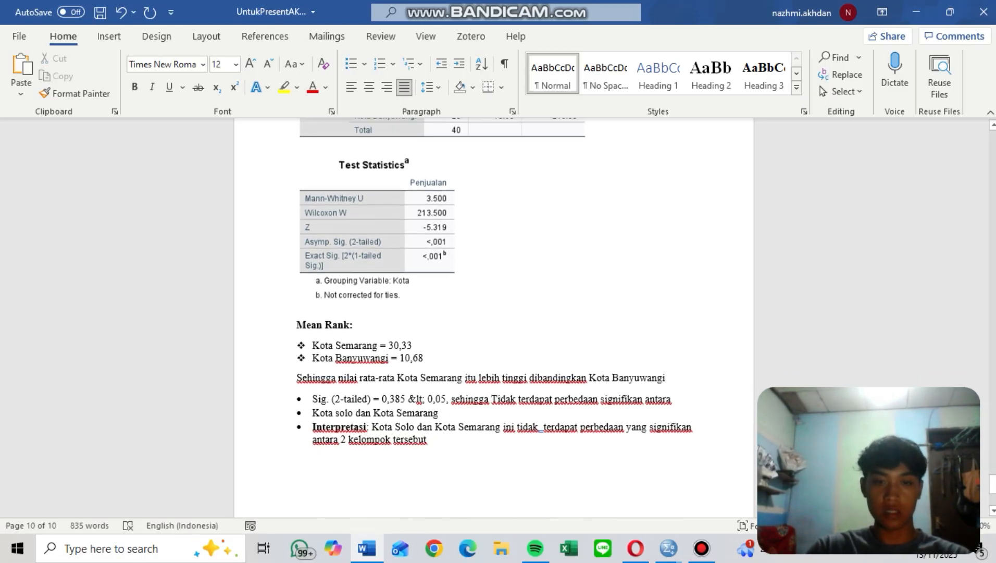
left_click(405, 400)
key("BackSpace")
key("BackSpace")
key("BackSpace")
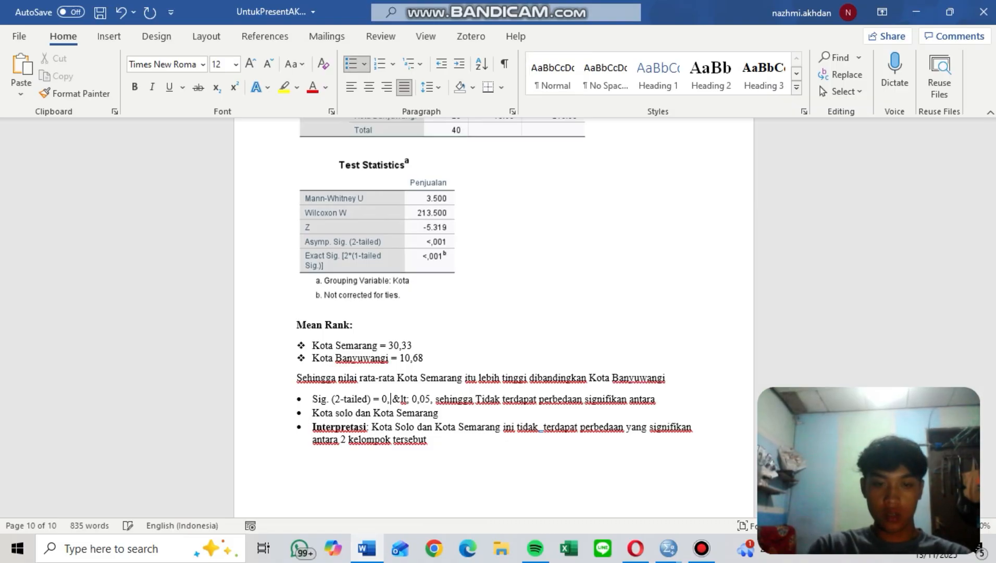
type("001")
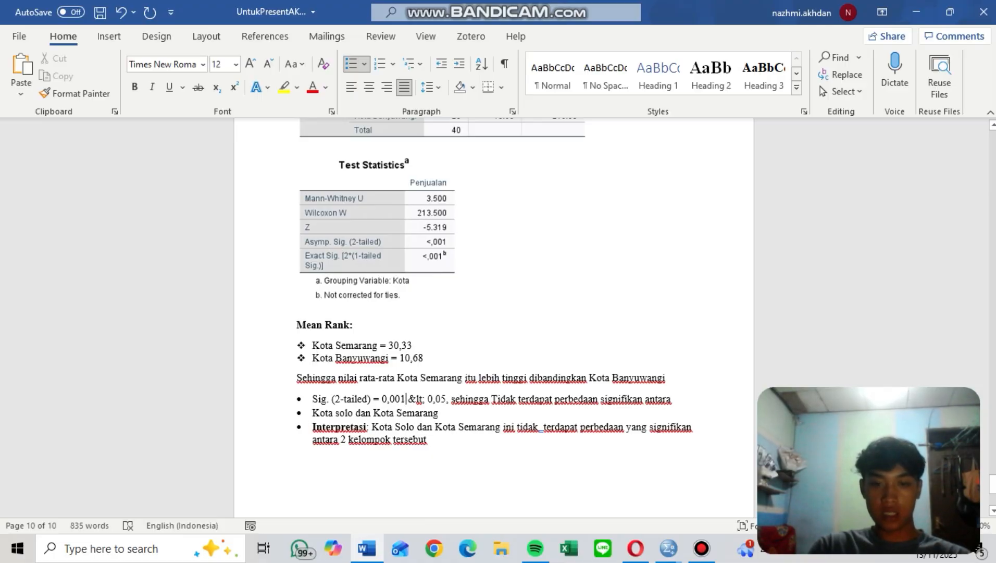
double_click(493, 399)
key("BackSpace")
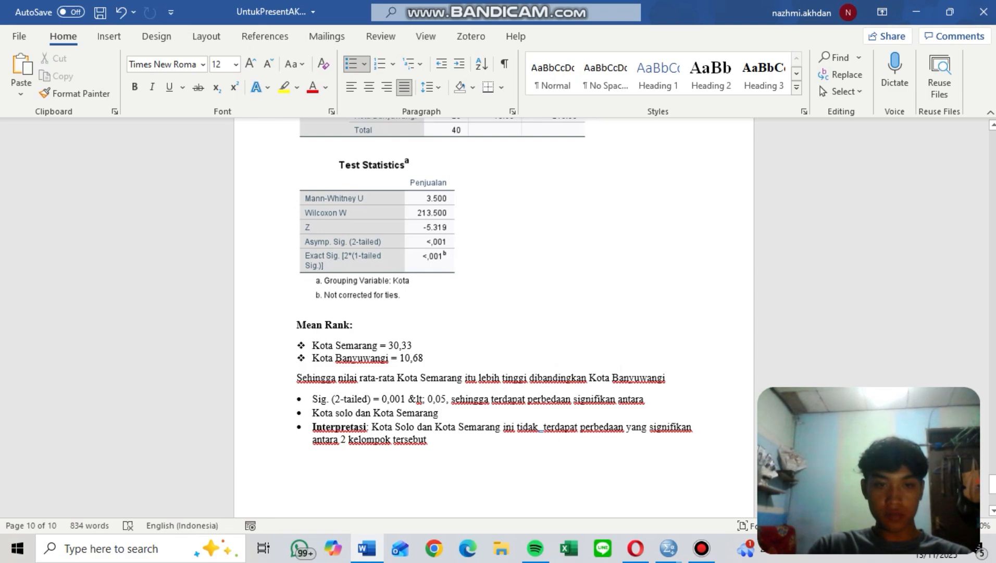
Replace "Solo" with "Banyuwangi" in both the city bullet and the Interpretasi bullet of the Semarang–Banyuwangi explanation.
double_click(341, 412)
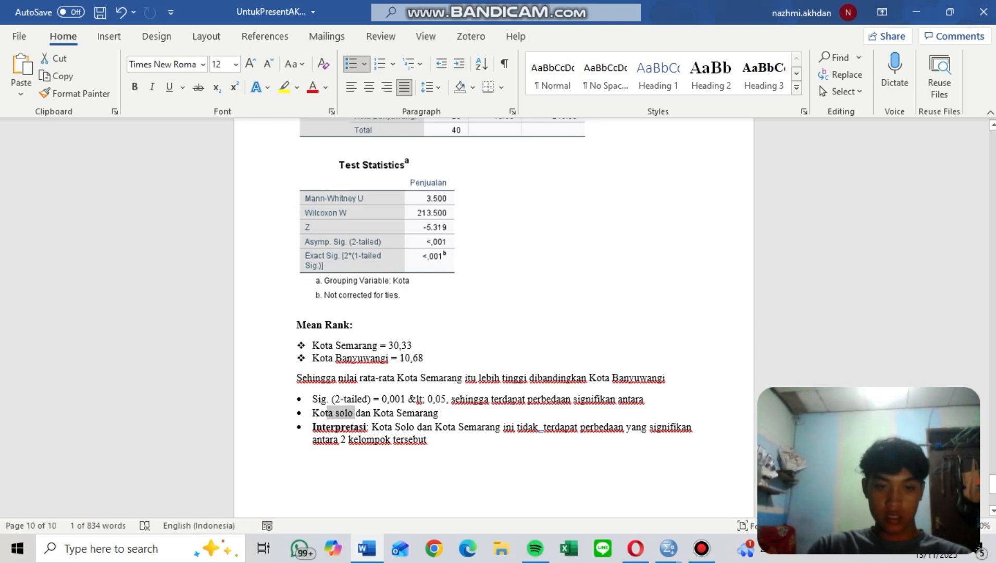
type("Banyuwangi")
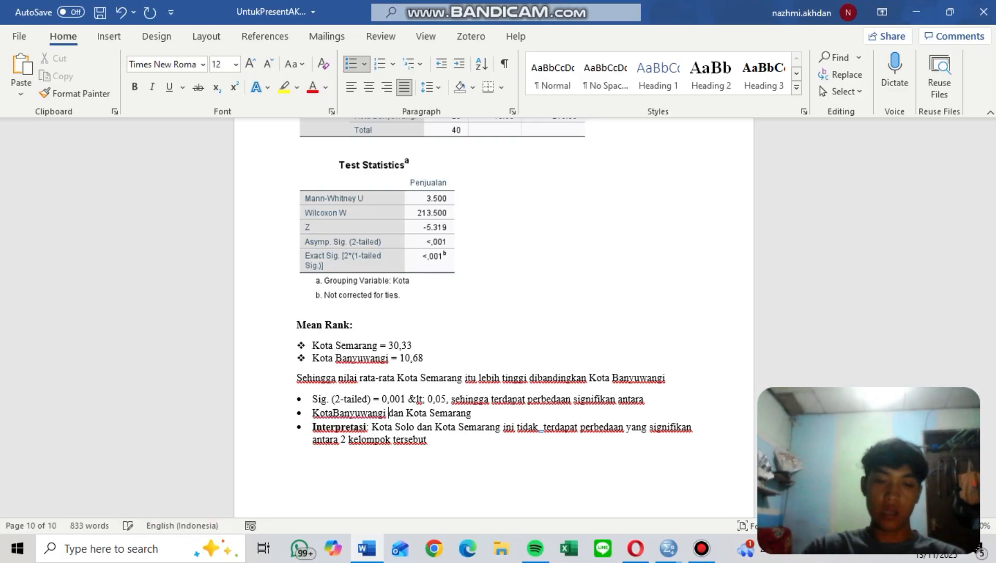
mouse_move(400, 427)
left_mouse_down()
mouse_move(418, 427)
mouse_move(405, 427)
left_mouse_up()
left_click(417, 427)
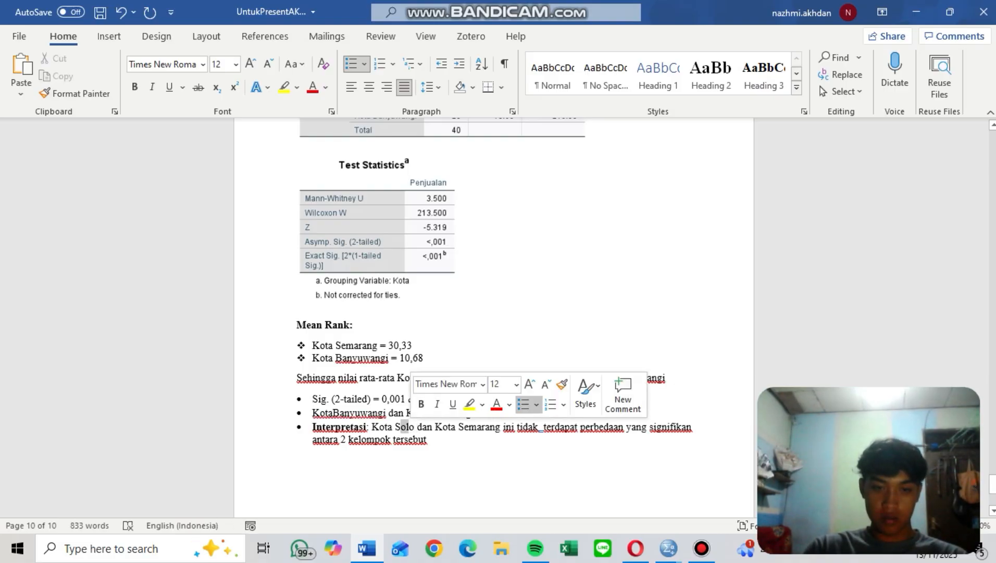
key("BackSpace")
key("BackSpace")
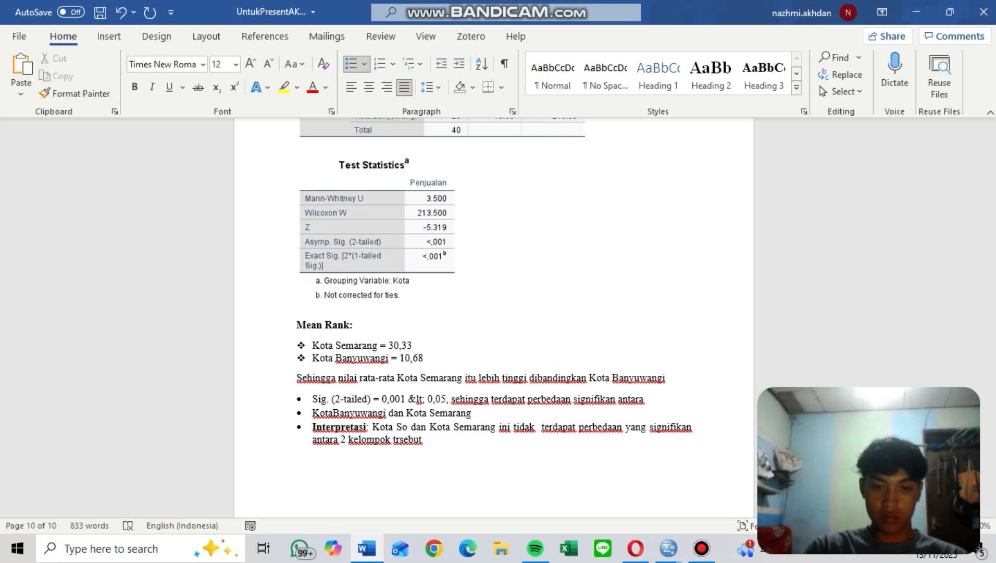
key("Up")
key("Right")
key("Right")
key("BackSpace")
key("BackSpace")
type("Banyuwan")
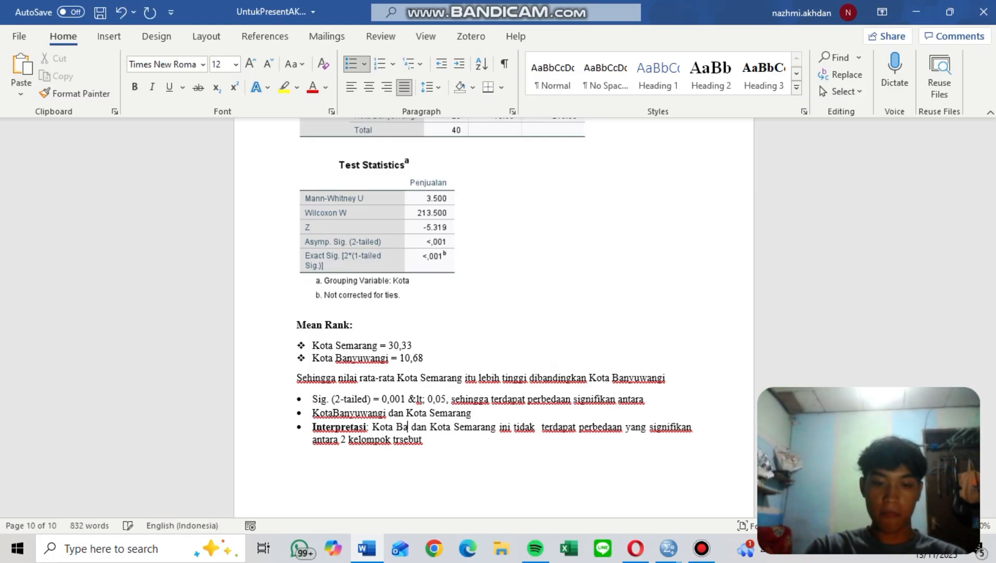
type("gi")
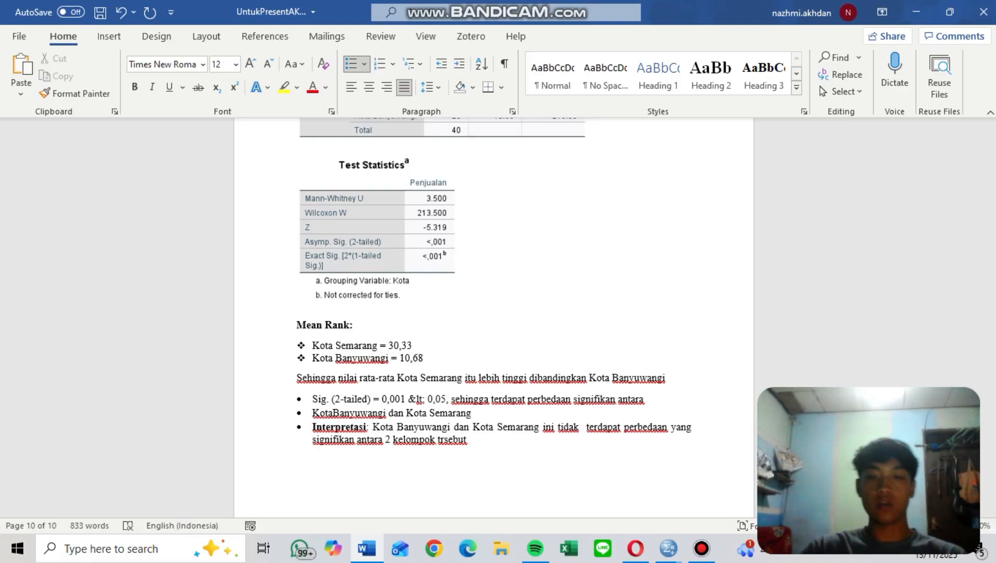
Remove "tidak" from the Semarang–Banyuwangi Interpretasi bullet and highlight "terdapat perbedaan" there in yellow.
left_click_drag(587, 427, 559, 428)
key("BackSpace")
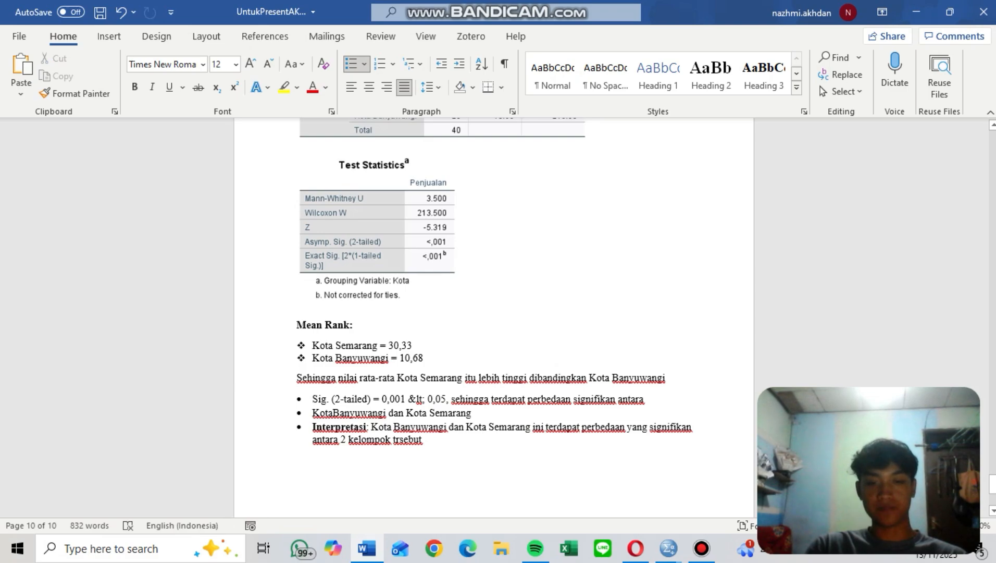
scroll(494, 281, "down", 1)
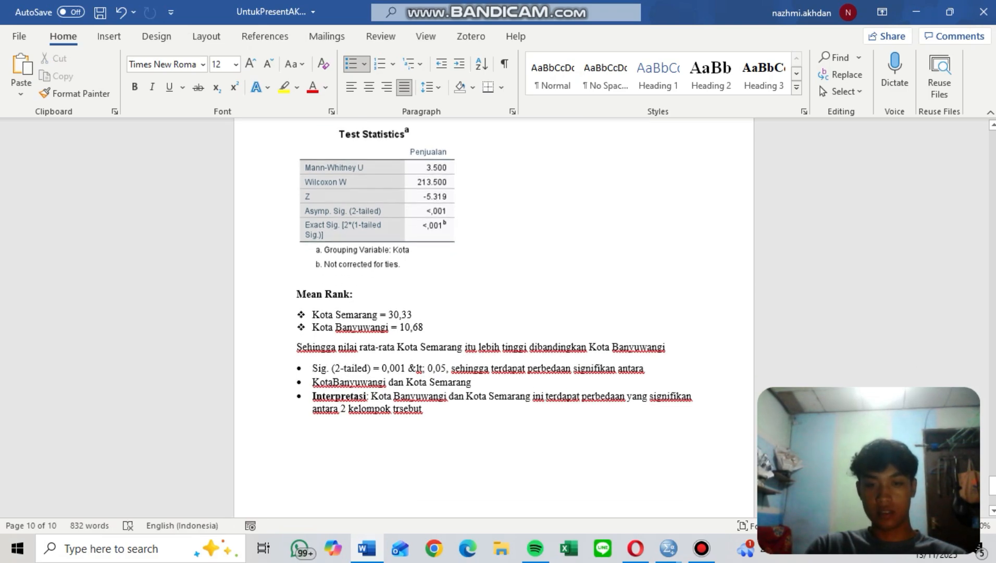
scroll(493, 317, "up", 6)
scroll(494, 318, "down", 4)
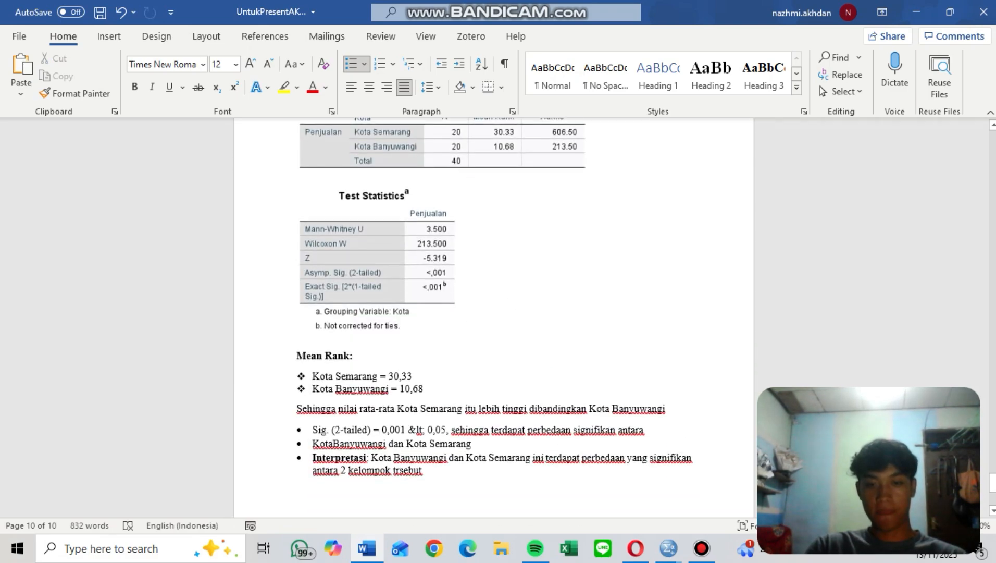
left_click_drag(546, 459, 627, 459)
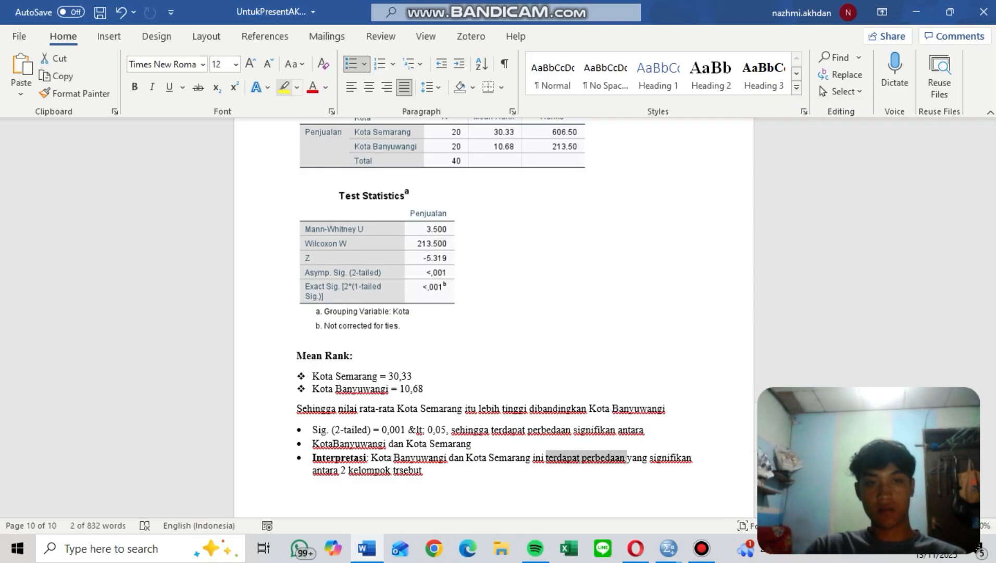
left_click(284, 88)
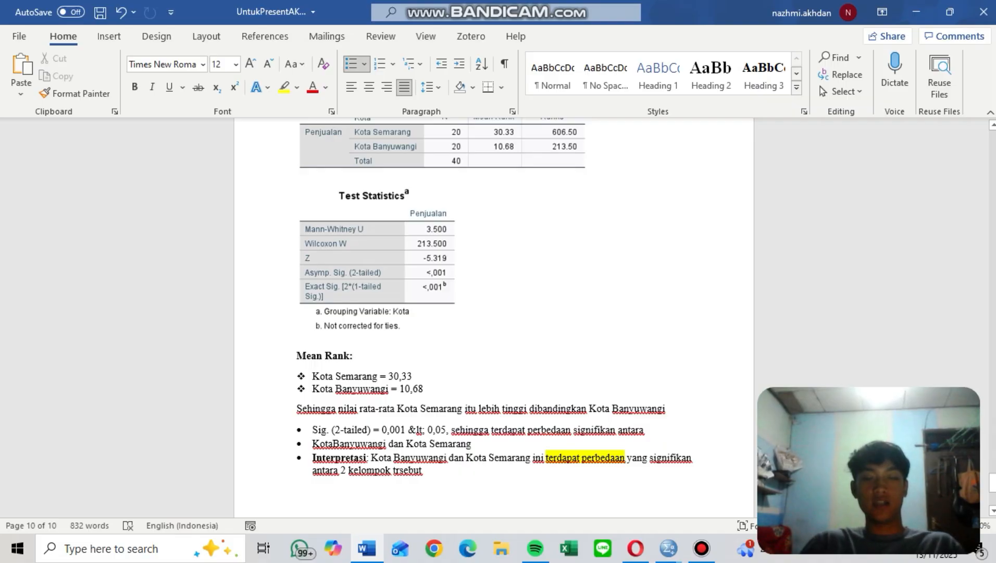